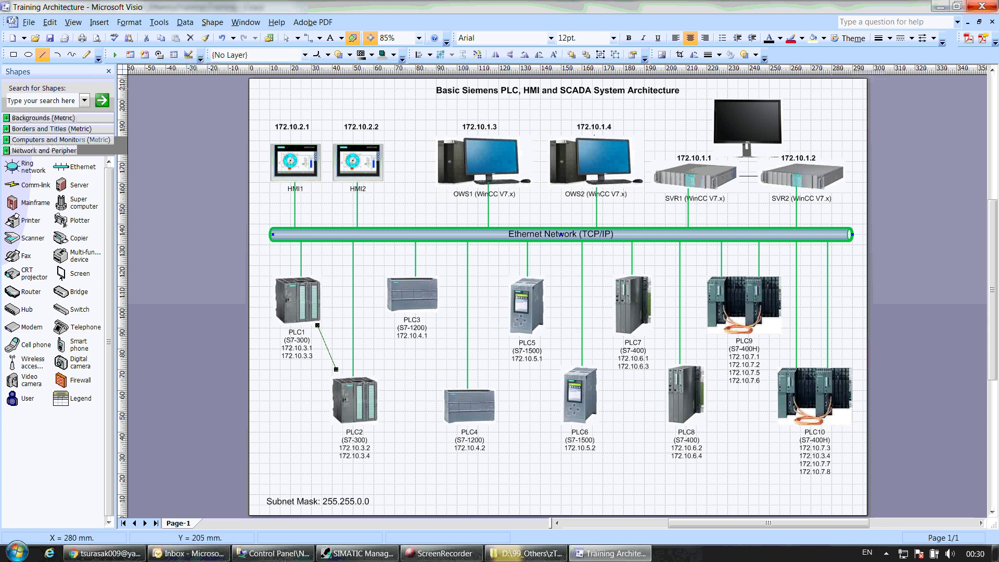
Step: Format the line between PLC1 and PLC2 with line weight 9, red colour and filled arrowheads on both ends
{"action": "left_click", "coordinate": [889, 38]}
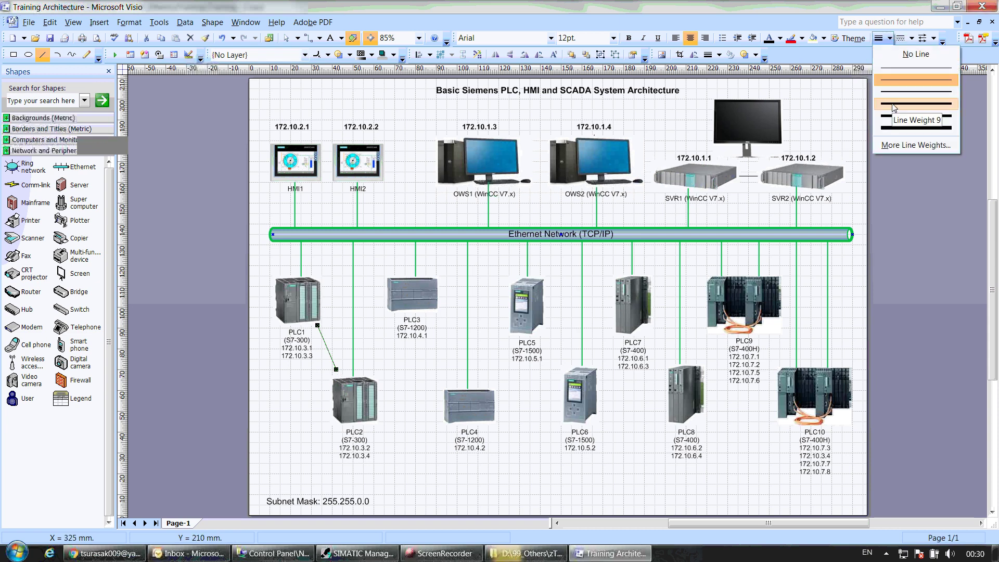
{"action": "left_click", "coordinate": [886, 104]}
{"action": "left_click", "coordinate": [793, 39]}
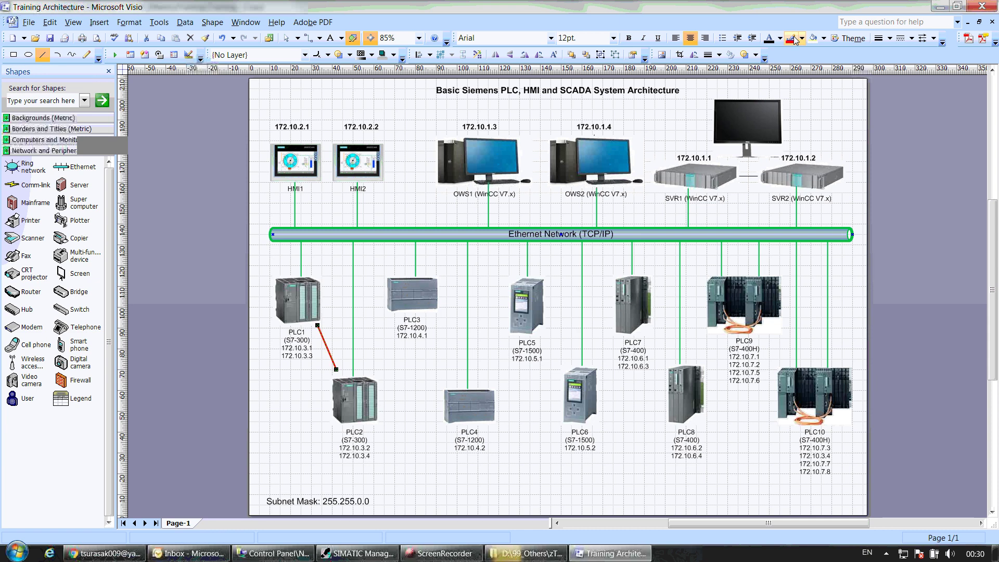
{"action": "left_click", "coordinate": [934, 39]}
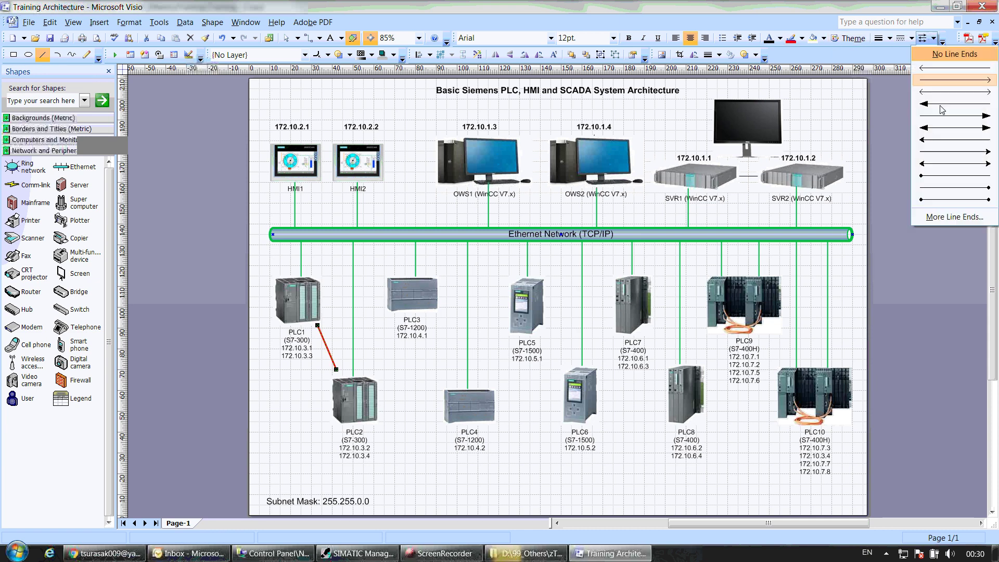
{"action": "left_click", "coordinate": [952, 129]}
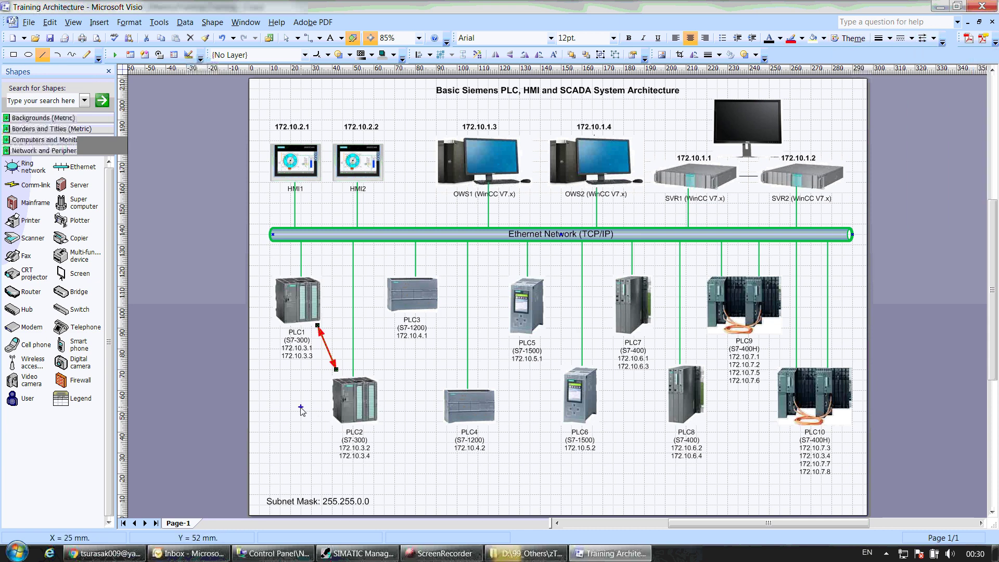
{"action": "left_click", "coordinate": [285, 39]}
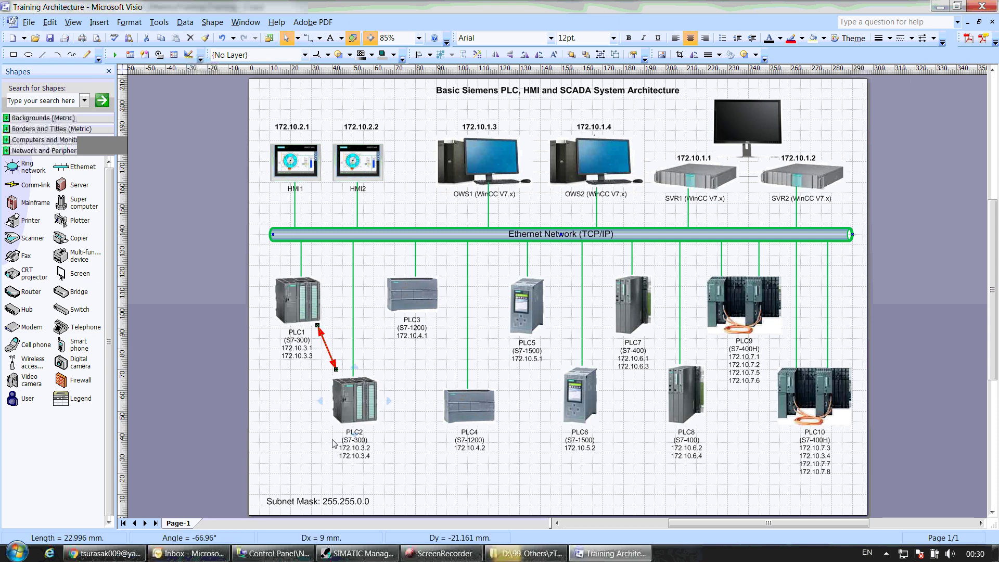
{"action": "left_click", "coordinate": [284, 403]}
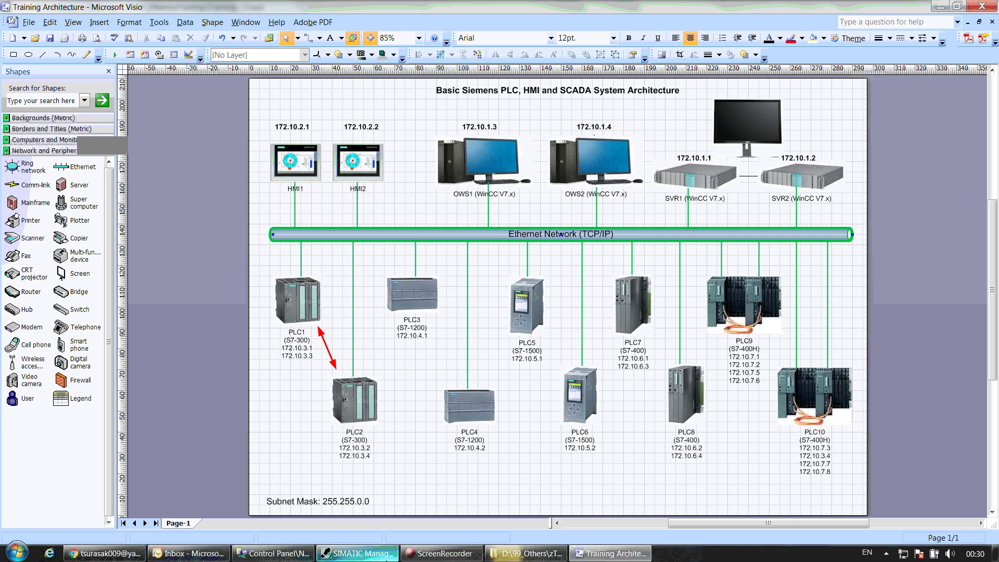
Step: Switch to SIMATIC Manager and expand the PLC01 and PLC02 stations in the Training project
{"action": "mouse_move", "coordinate": [387, 559]}
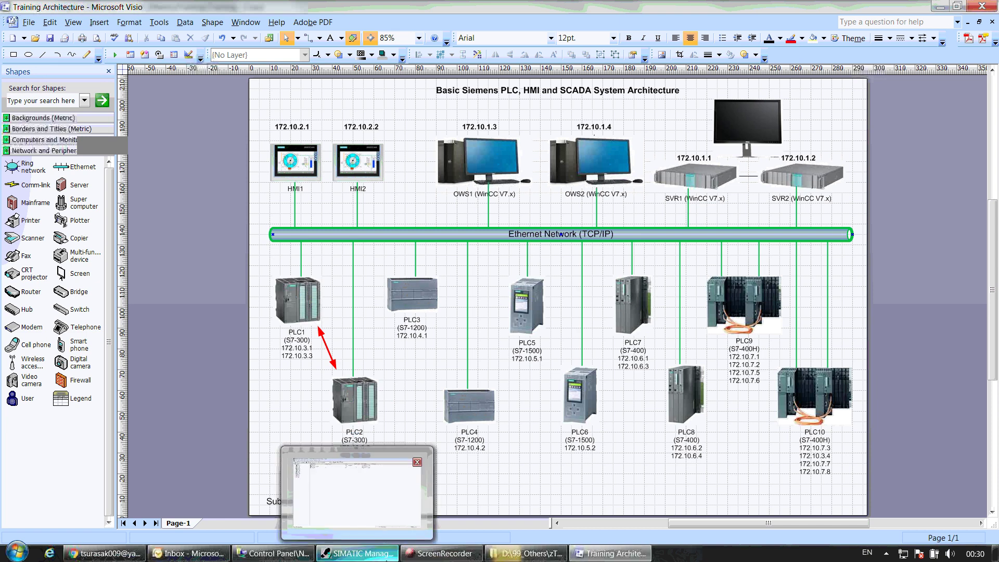
{"action": "left_click", "coordinate": [387, 558]}
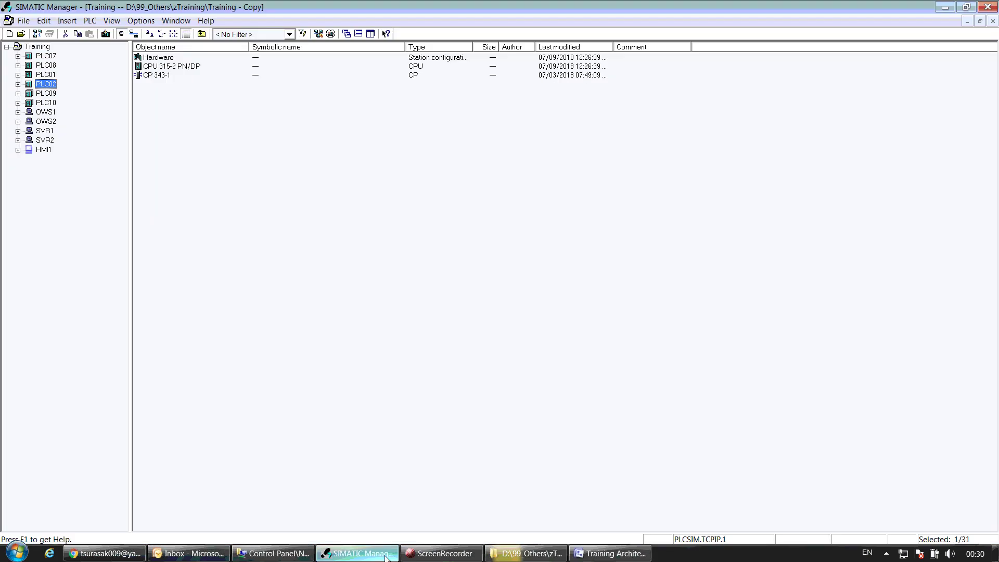
{"action": "left_click", "coordinate": [34, 47]}
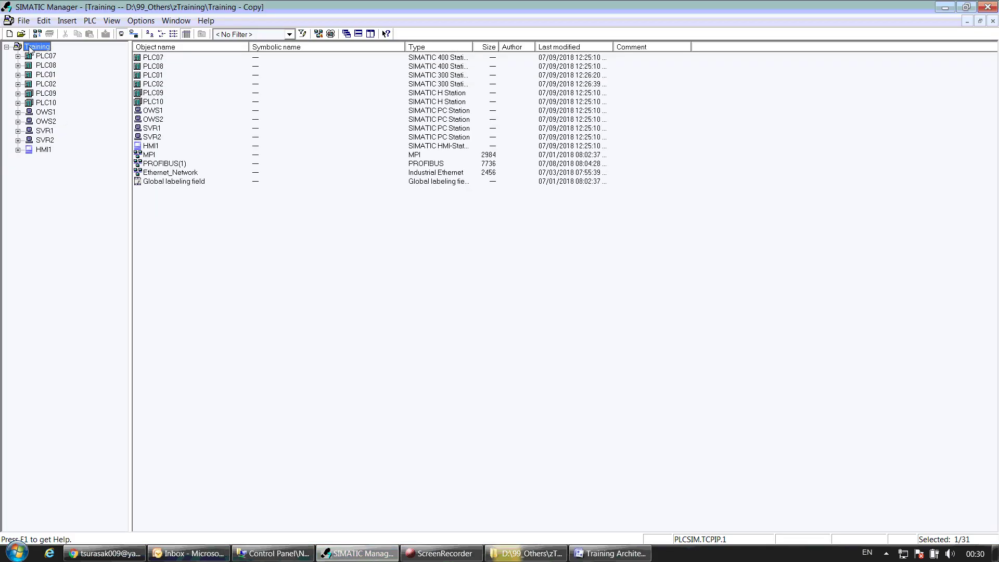
{"action": "left_click", "coordinate": [18, 75]}
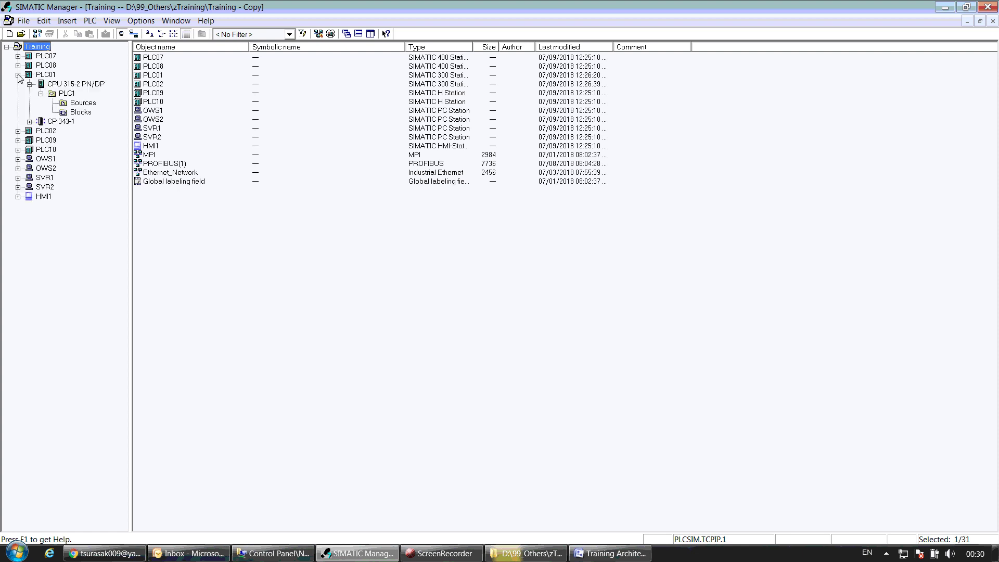
{"action": "left_click", "coordinate": [18, 131]}
Step: Examine the contents of the Blocks folders under the PLC1 and PLC2 programs
{"action": "left_click", "coordinate": [65, 172]}
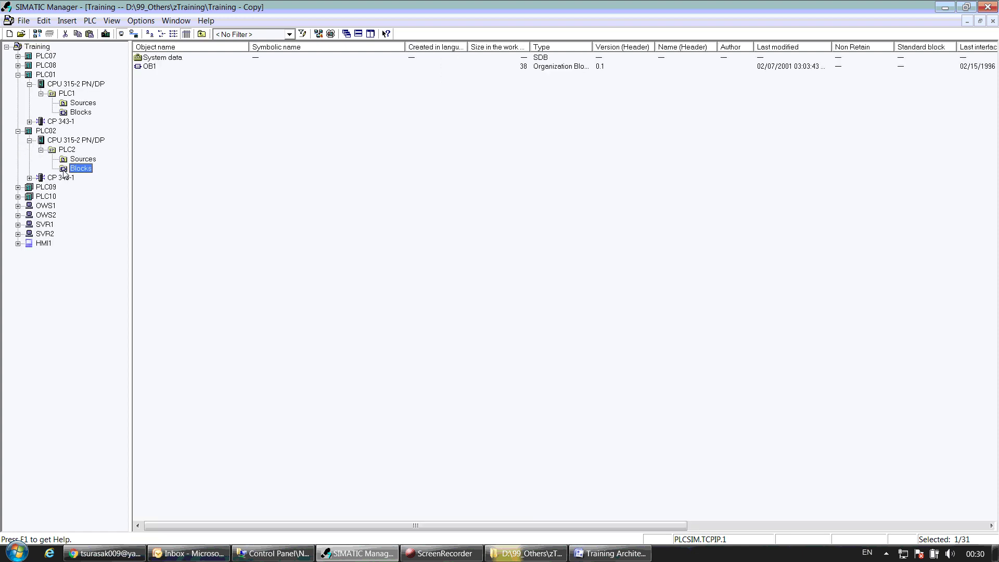
{"action": "left_click", "coordinate": [82, 114]}
{"action": "left_click", "coordinate": [234, 128]}
{"action": "left_click", "coordinate": [64, 114]}
{"action": "left_click", "coordinate": [78, 169]}
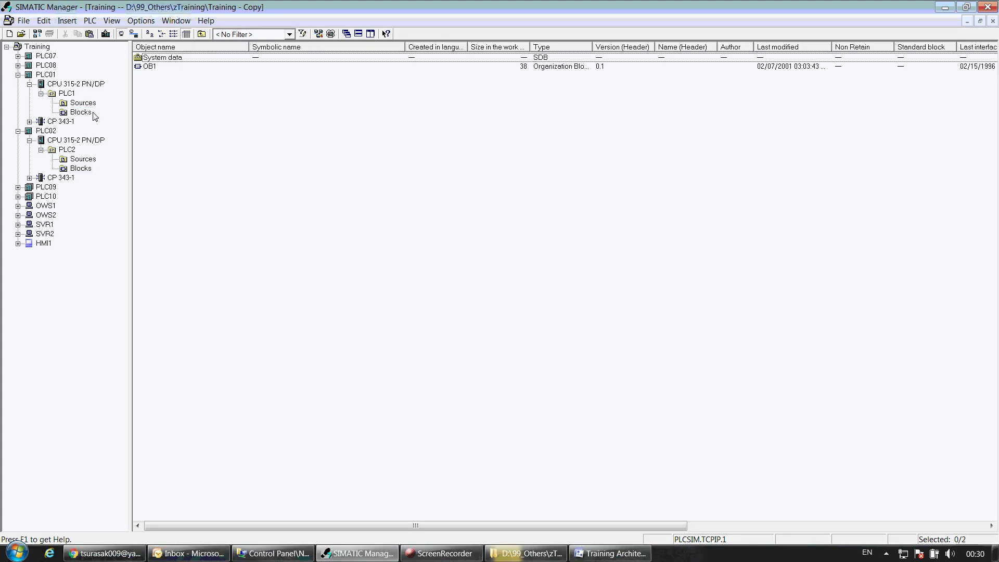
{"action": "left_click", "coordinate": [79, 113]}
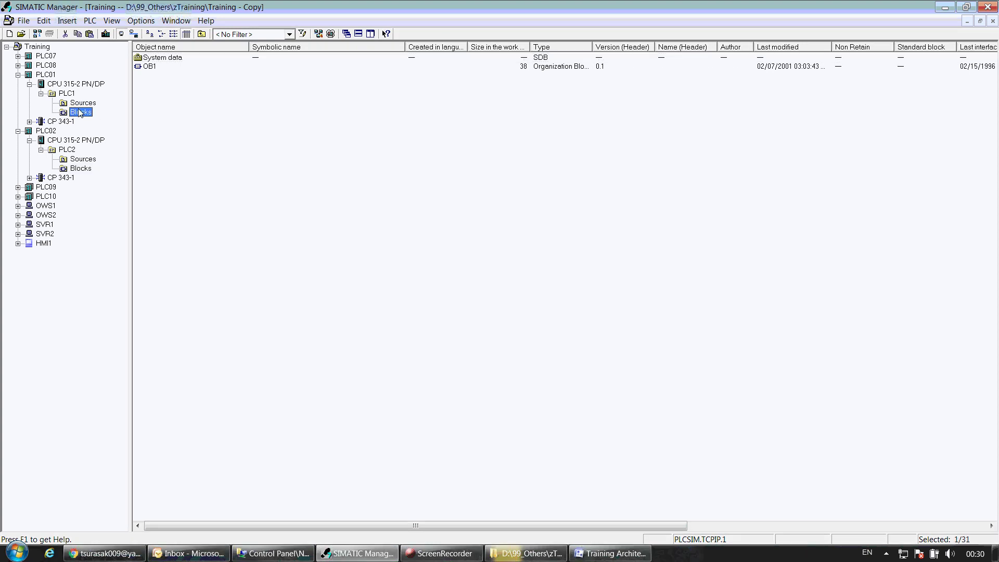
{"action": "left_click", "coordinate": [210, 123]}
{"action": "left_click", "coordinate": [63, 114]}
{"action": "left_click", "coordinate": [258, 185]}
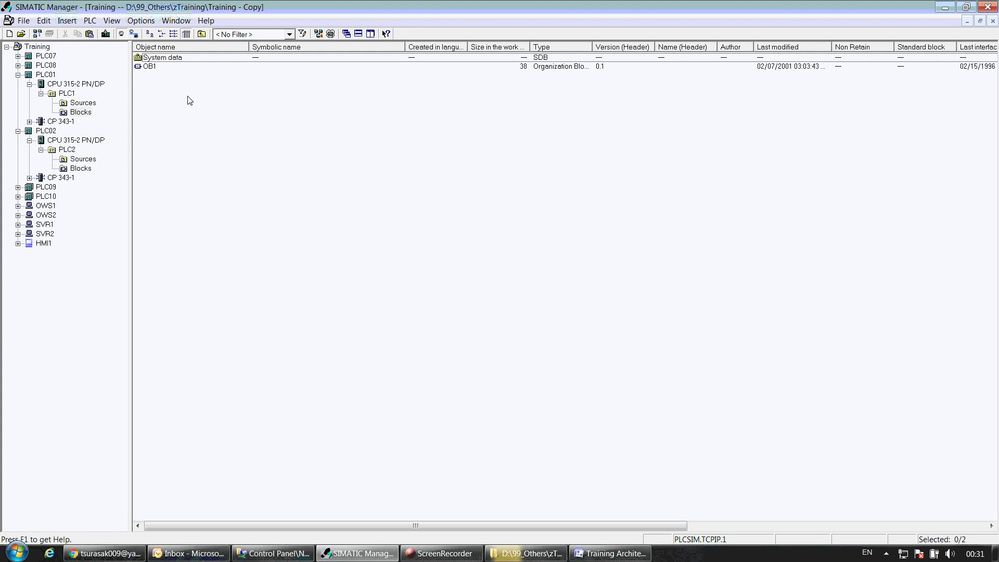
{"action": "left_click", "coordinate": [164, 67]}
{"action": "left_click", "coordinate": [168, 121]}
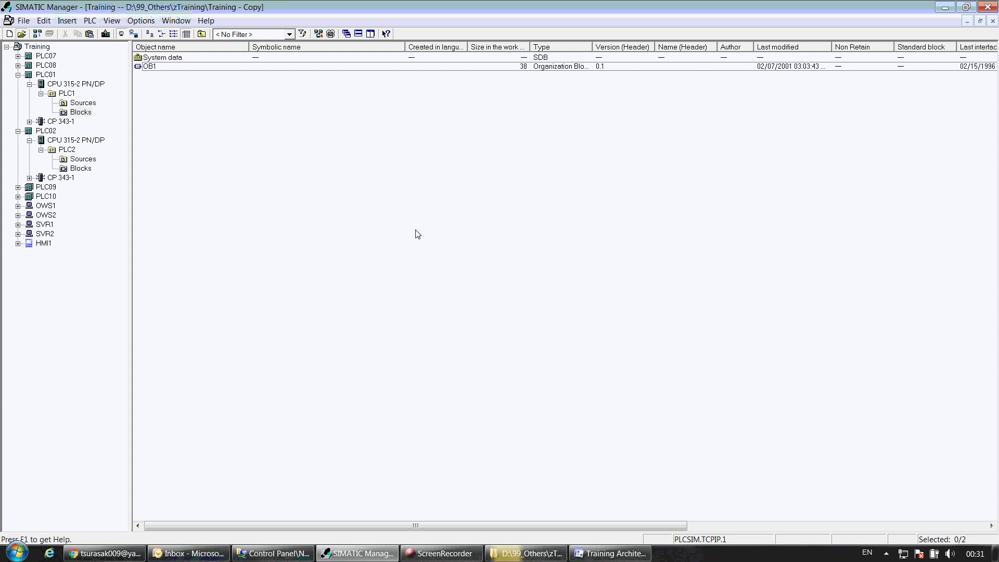
Step: Open the Standard Library and display the Blocks folder of its Organization Blocks program
{"action": "key", "text": "ctrl+o"}
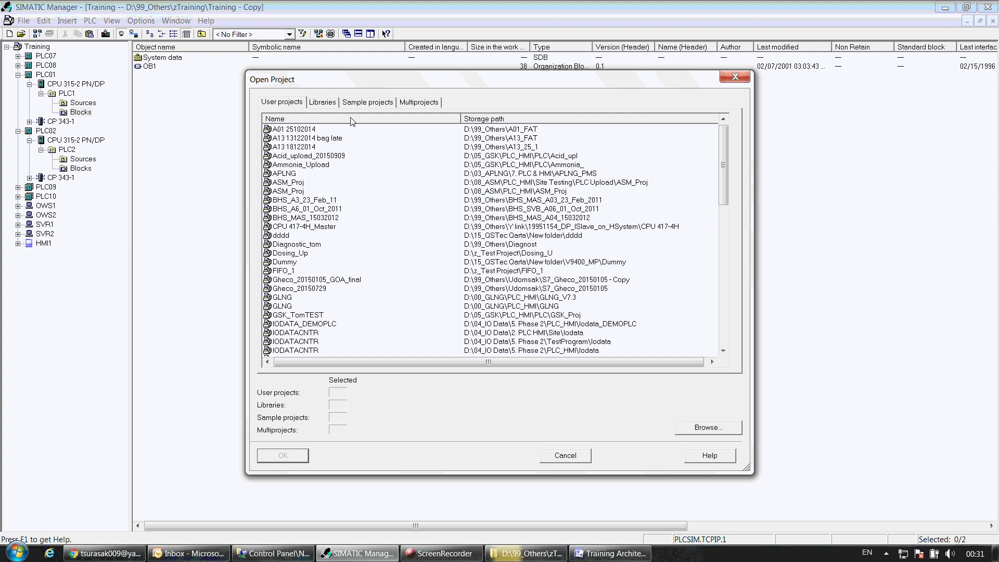
{"action": "left_click", "coordinate": [326, 103]}
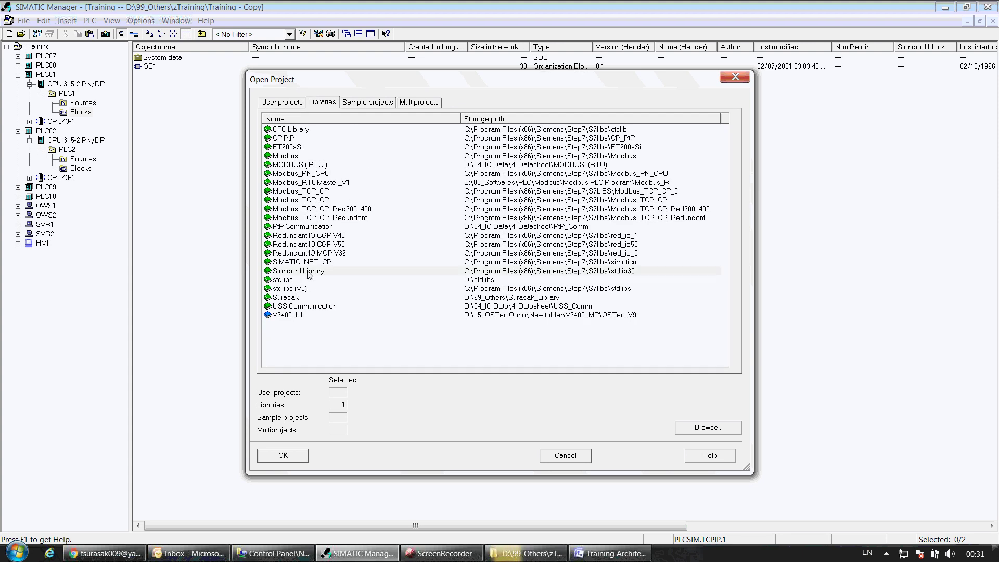
{"action": "double_click", "coordinate": [308, 272]}
{"action": "left_click", "coordinate": [424, 322]}
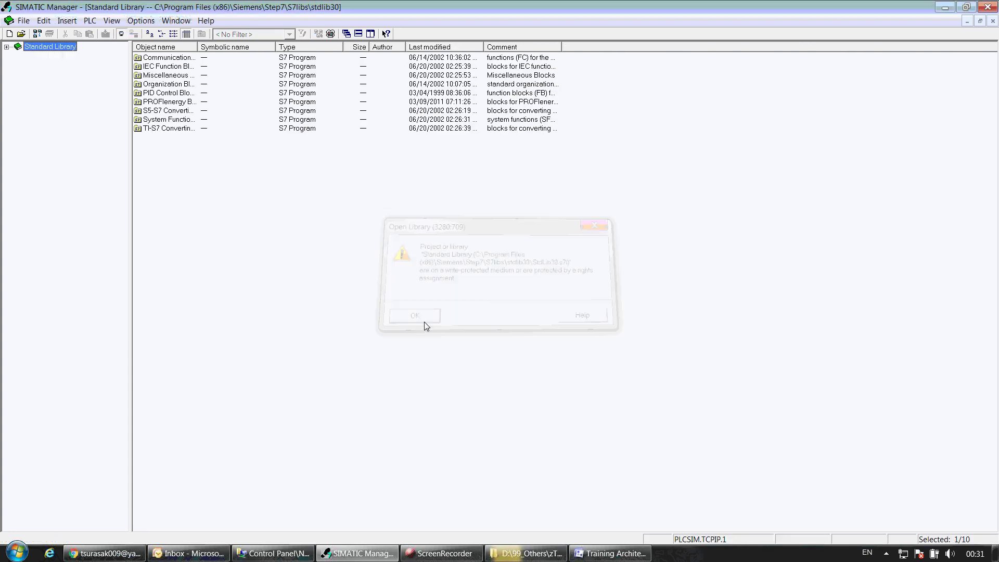
{"action": "left_click", "coordinate": [7, 46]}
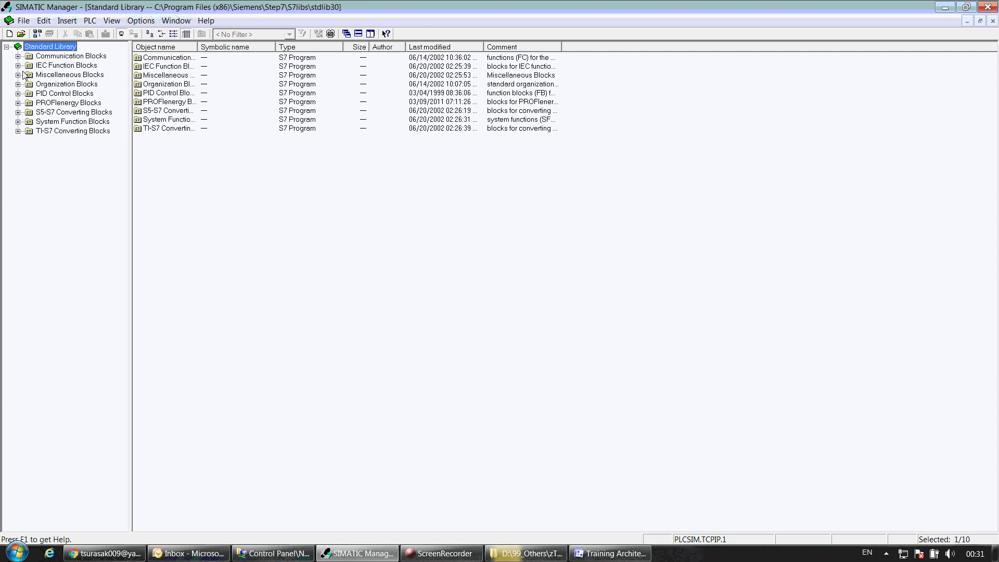
{"action": "left_click", "coordinate": [40, 84]}
{"action": "left_click", "coordinate": [19, 85]}
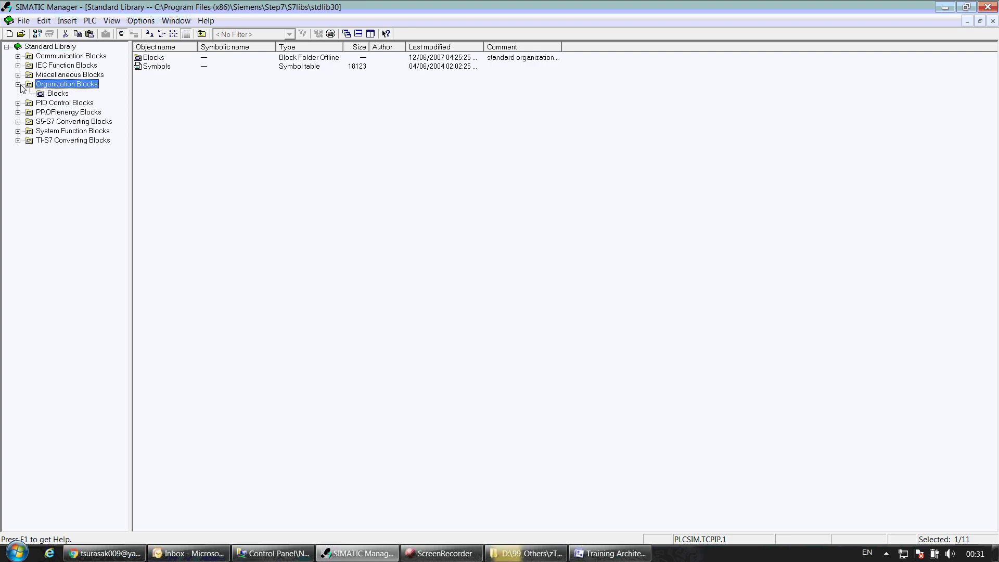
{"action": "left_click", "coordinate": [42, 94]}
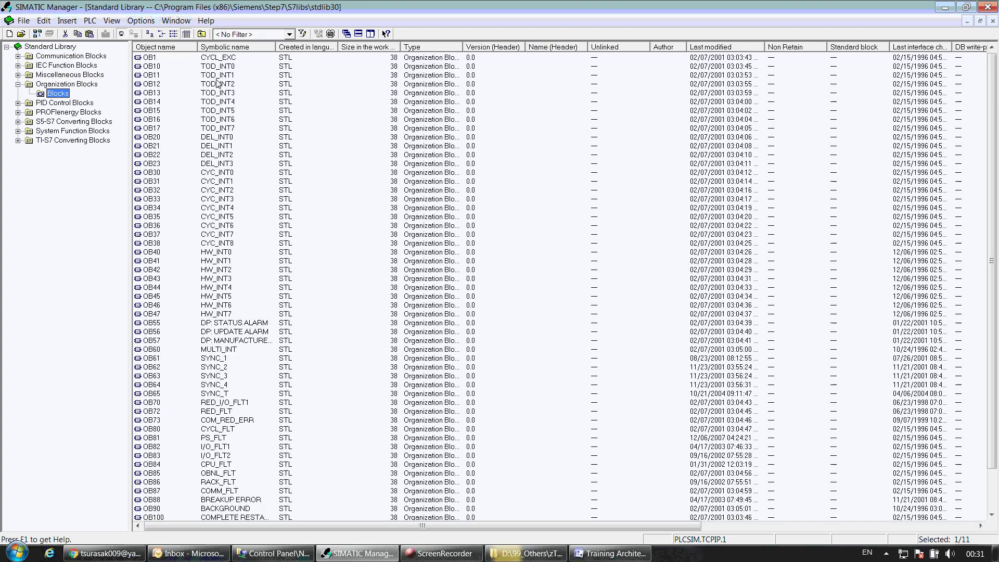
Step: Copy organization blocks OB80 to OB87, OB100, OB101, OB102, OB121 and OB122 from the Standard Library
{"action": "left_click", "coordinate": [208, 376]}
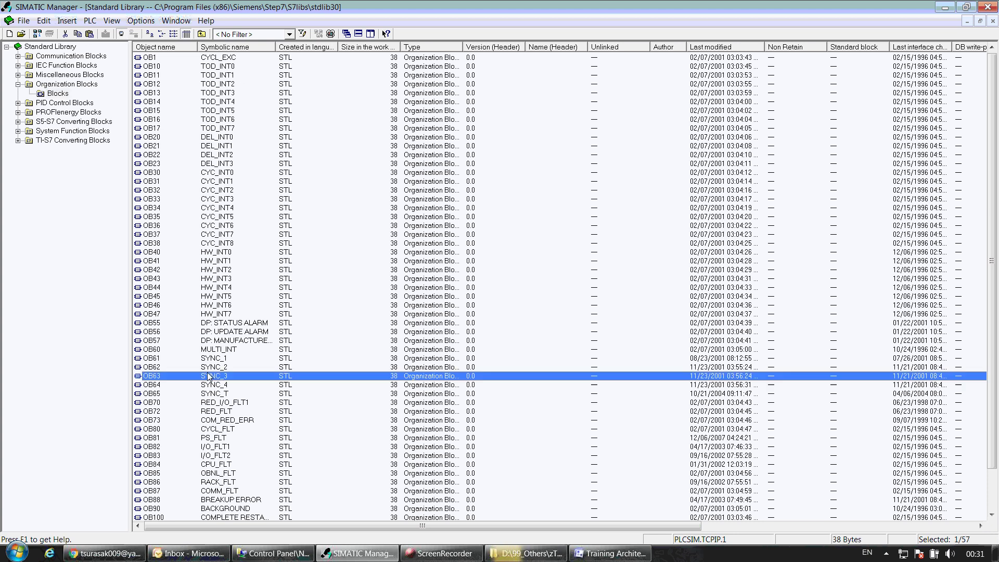
{"action": "scroll", "coordinate": [210, 378], "scroll_direction": "down", "scroll_amount": 2}
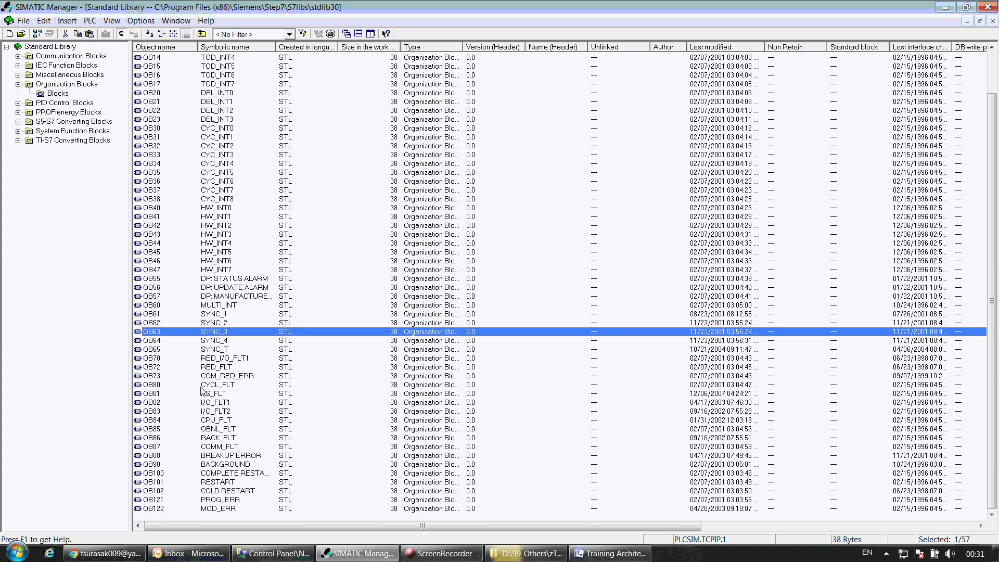
{"action": "left_click", "coordinate": [201, 386]}
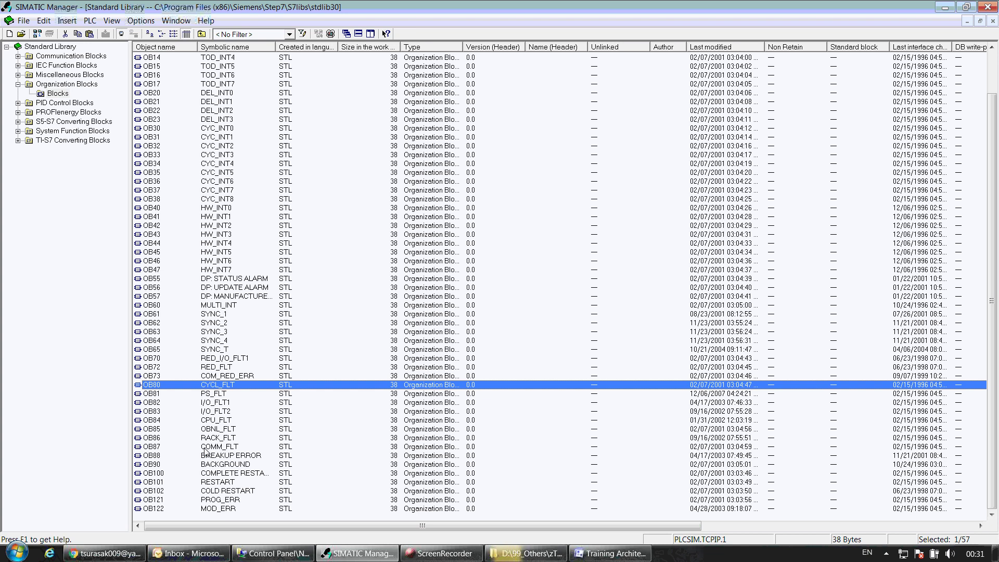
{"action": "left_click", "coordinate": [204, 447], "text": "shift"}
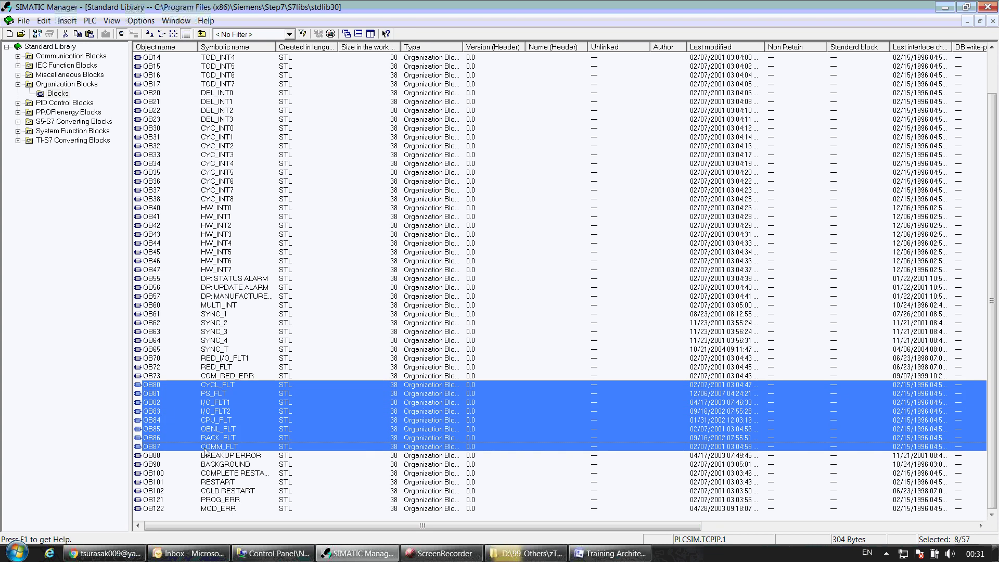
{"action": "left_click", "coordinate": [206, 474], "text": "ctrl"}
{"action": "left_click", "coordinate": [206, 484], "text": "ctrl"}
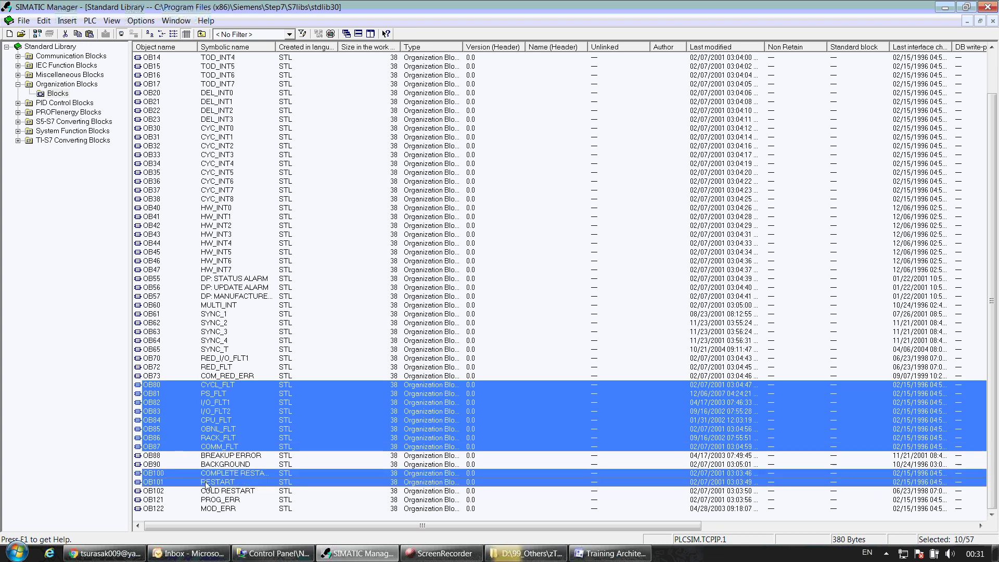
{"action": "left_click", "coordinate": [209, 492], "text": "ctrl"}
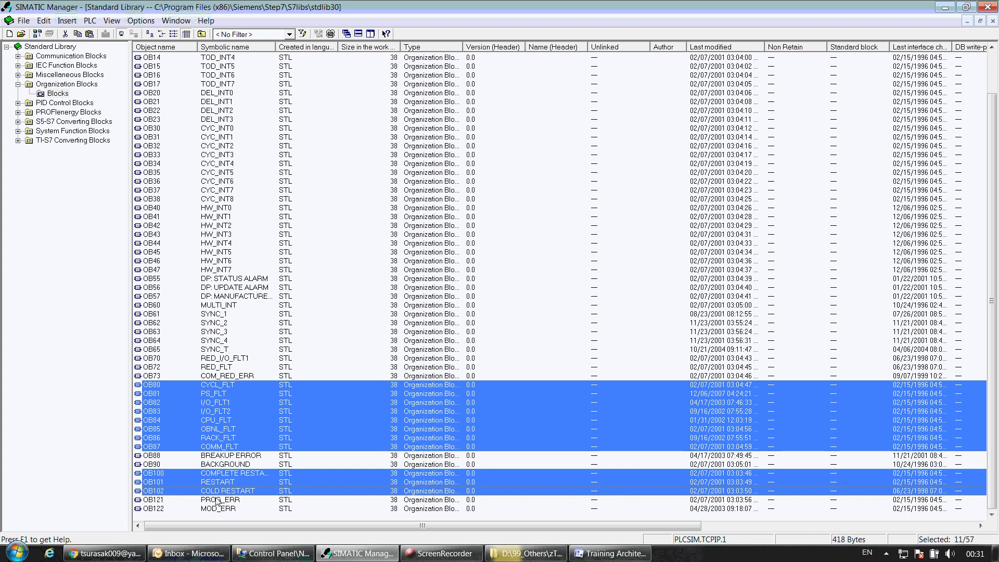
{"action": "left_click", "coordinate": [212, 501], "text": "ctrl"}
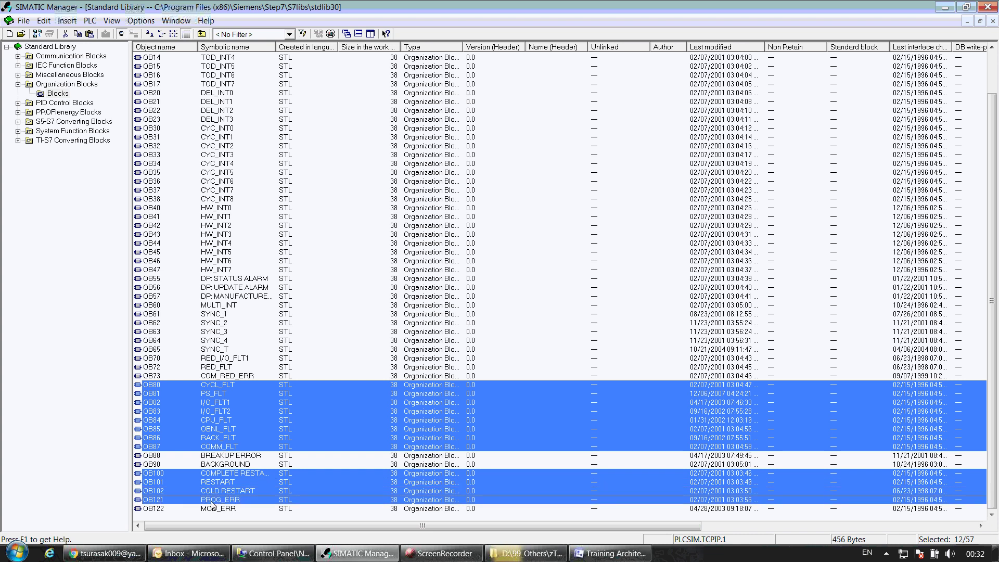
{"action": "left_click", "coordinate": [211, 510], "text": "ctrl"}
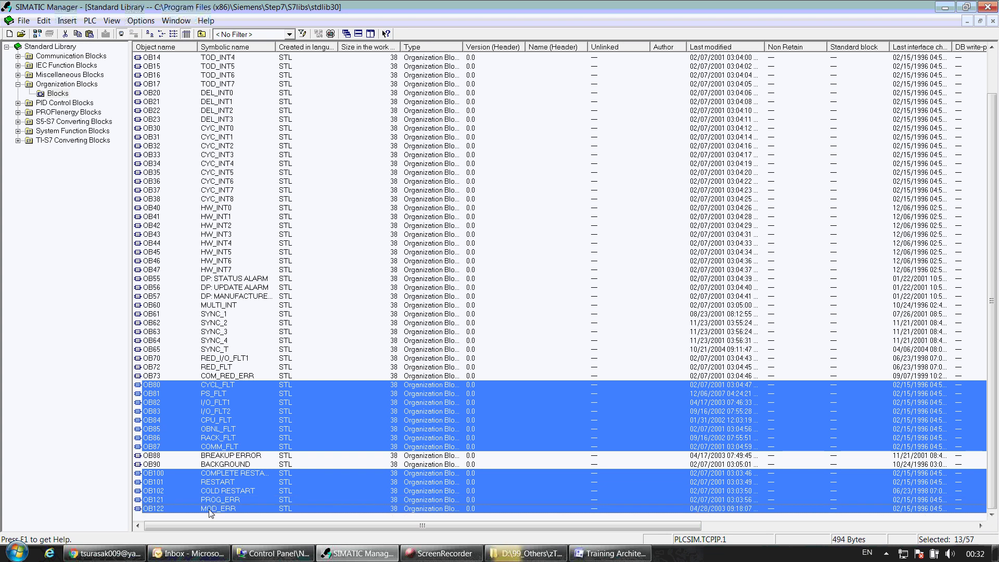
{"action": "right_click", "coordinate": [221, 437]}
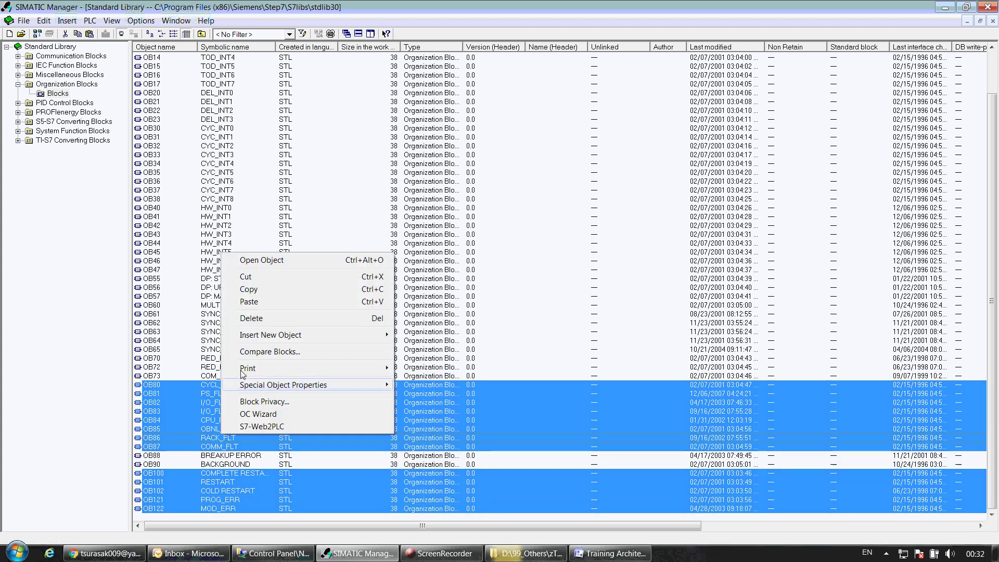
{"action": "left_click", "coordinate": [252, 290]}
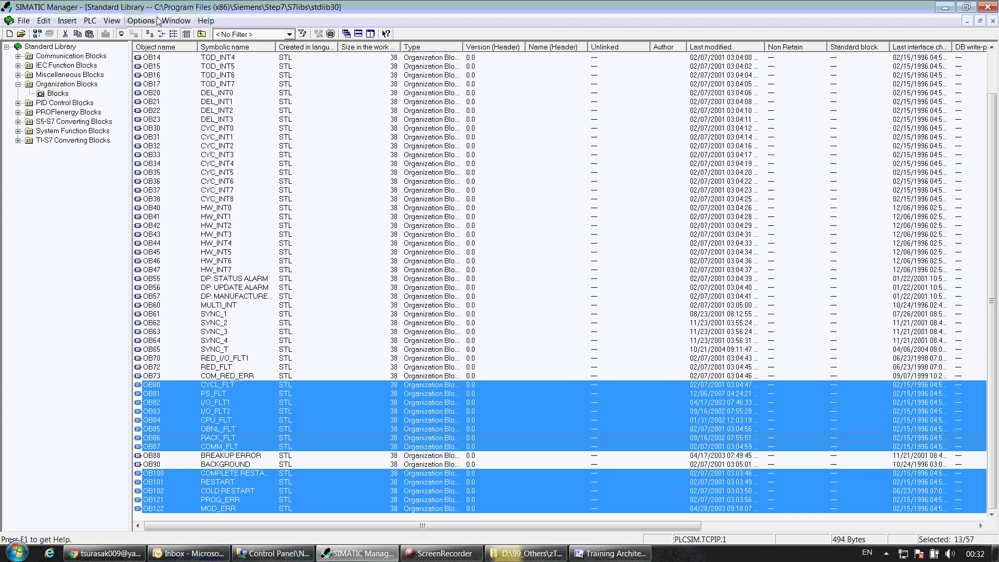
Step: Return to the Training - Copy project, paste the copied organization blocks into PLC1's Blocks folder, and select OB1
{"action": "left_click", "coordinate": [176, 21]}
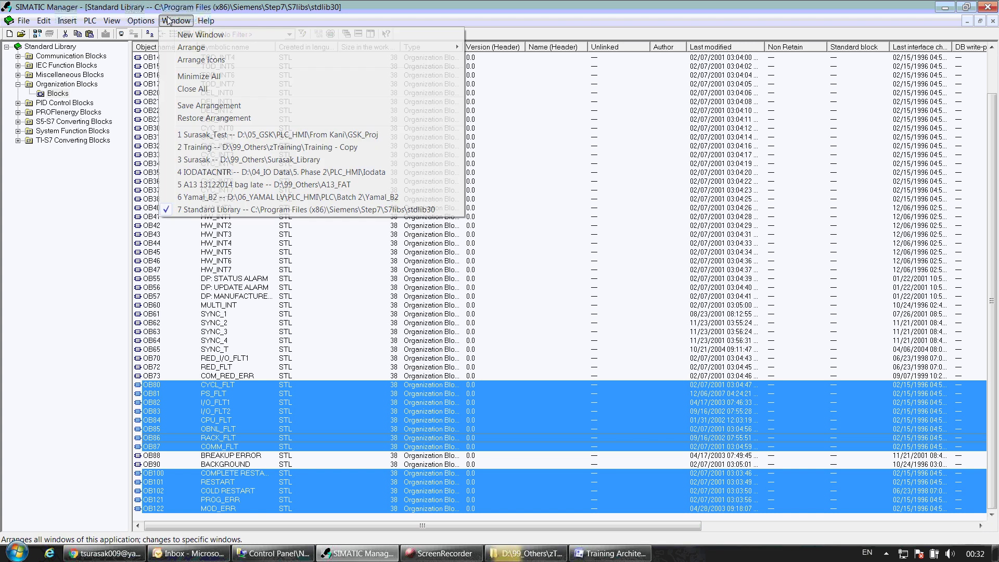
{"action": "left_click", "coordinate": [213, 148]}
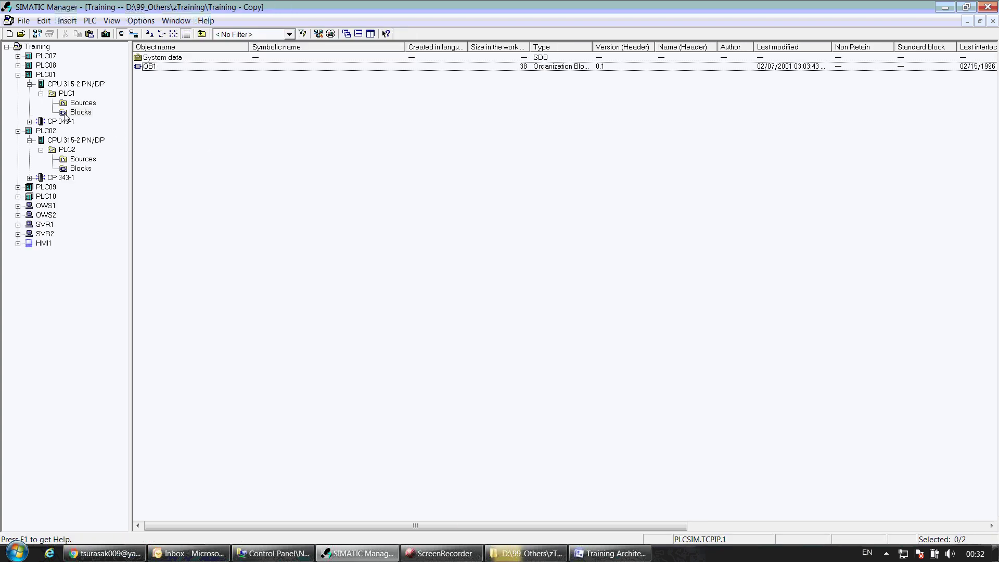
{"action": "left_click", "coordinate": [65, 117]}
{"action": "left_click", "coordinate": [198, 153]}
{"action": "key", "text": "ctrl+v"}
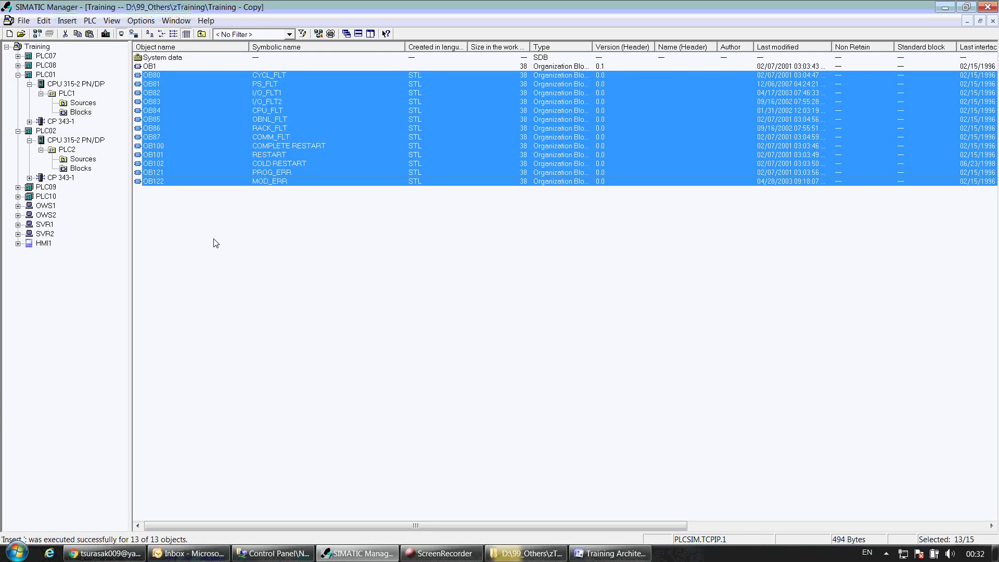
{"action": "left_click", "coordinate": [210, 253]}
{"action": "left_click", "coordinate": [165, 65]}
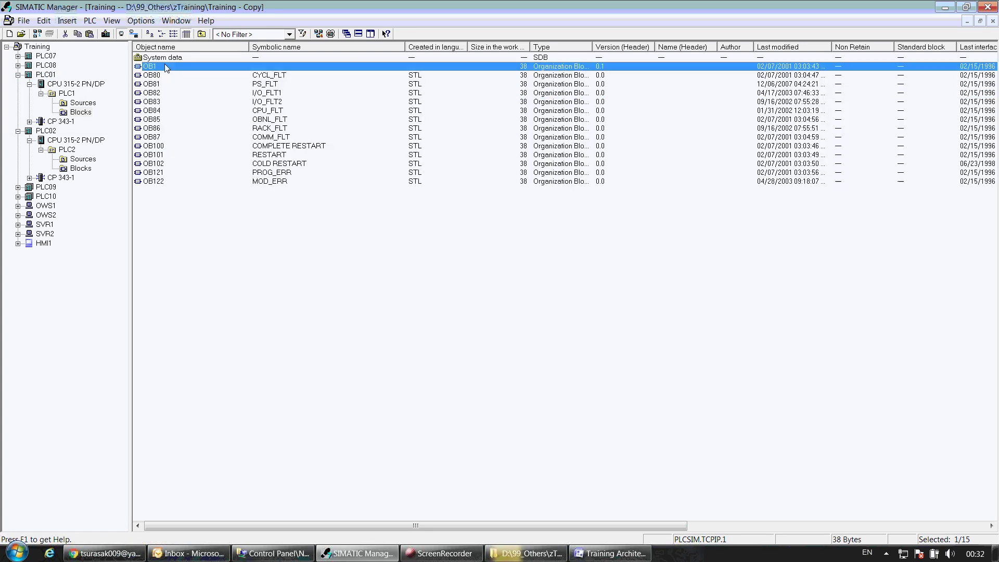
Step: Copy the symbolic name CYCL_EXC from the properties of OB1 in the Standard Library
{"action": "left_click", "coordinate": [175, 20]}
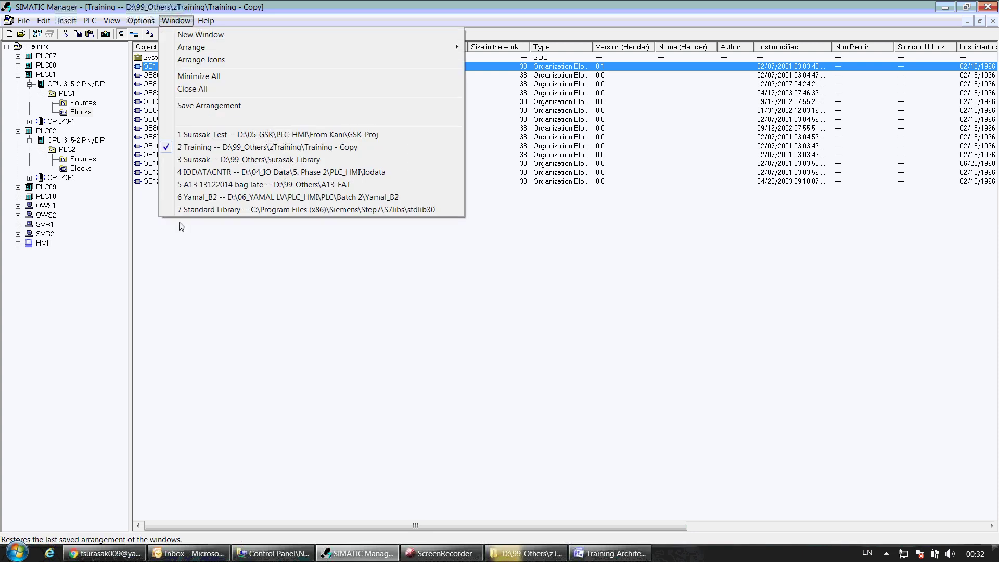
{"action": "left_click", "coordinate": [203, 209]}
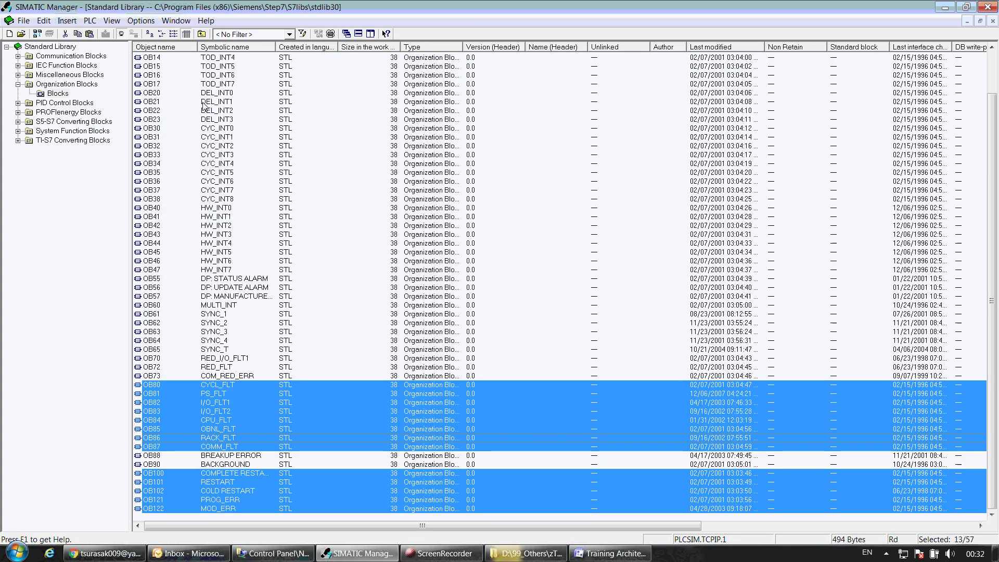
{"action": "left_click", "coordinate": [203, 104]}
{"action": "type", "text": "ob100"}
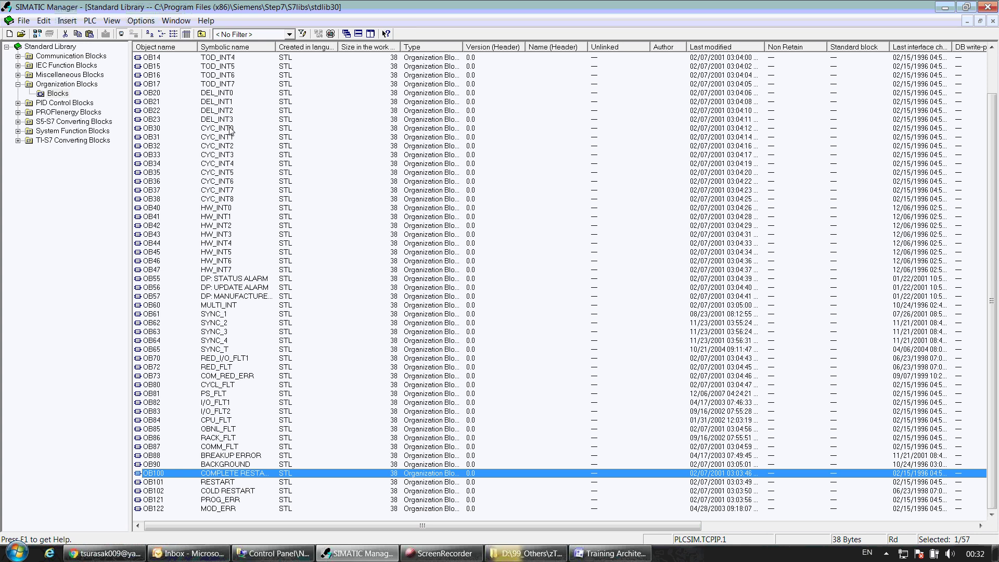
{"action": "scroll", "coordinate": [231, 130], "scroll_direction": "up", "scroll_amount": 2}
{"action": "left_click", "coordinate": [228, 62]}
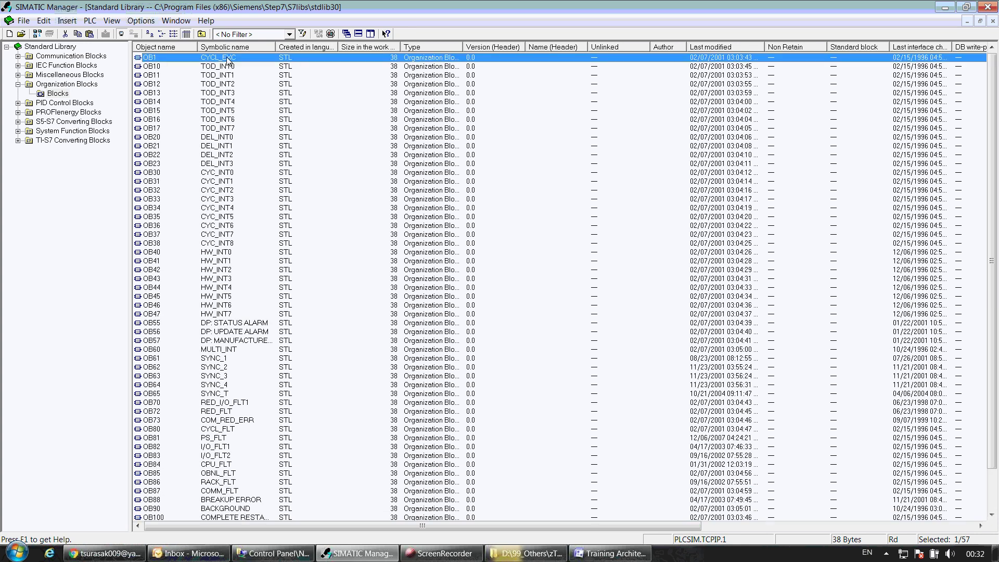
{"action": "right_click", "coordinate": [228, 62]}
{"action": "left_click", "coordinate": [262, 203]}
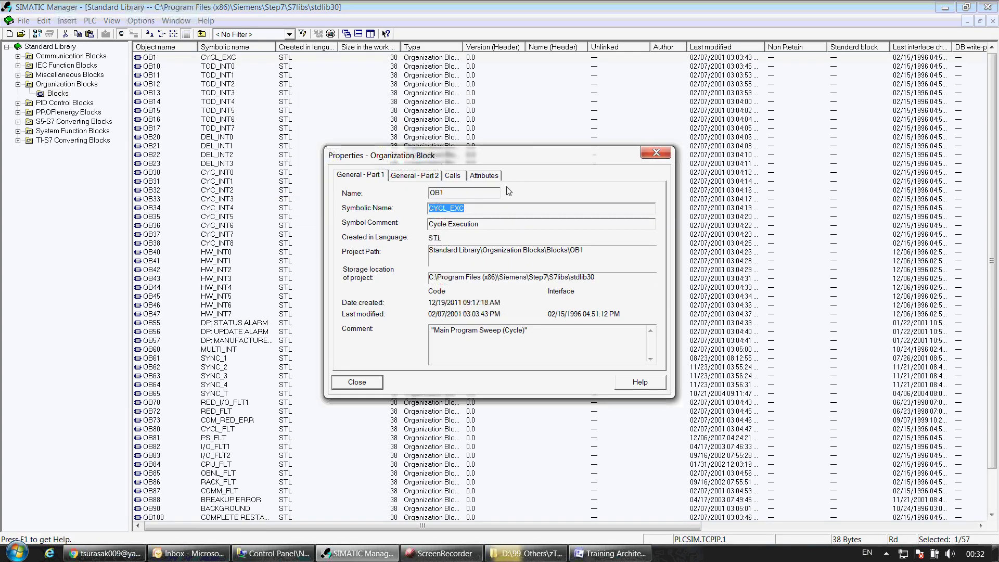
{"action": "right_click", "coordinate": [461, 210]}
{"action": "left_click", "coordinate": [485, 248]}
{"action": "key", "text": "Escape"}
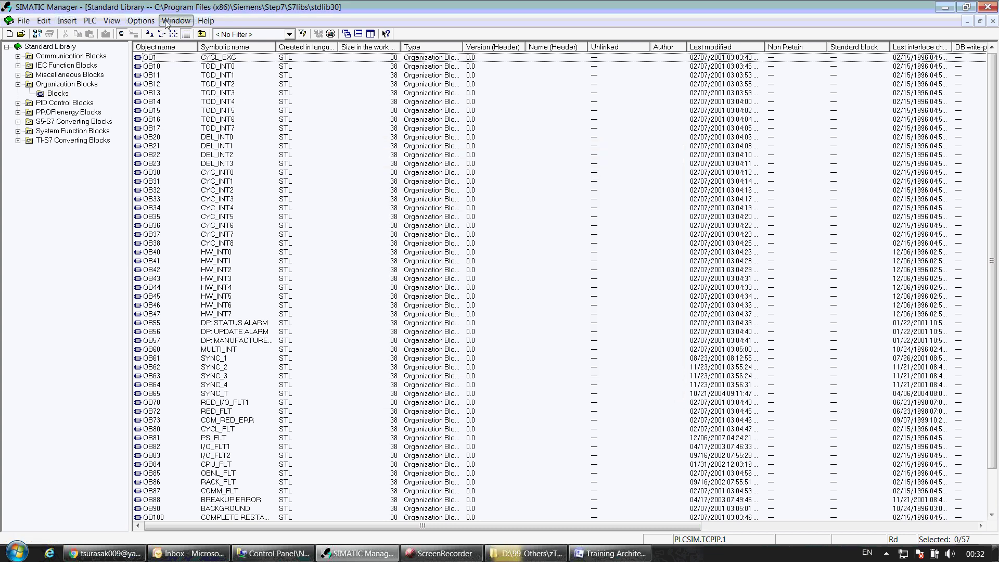
Step: Return to the Training - Copy project and set the symbolic name of PLC1's OB1 to CYCL_EXC
{"action": "left_click", "coordinate": [176, 21]}
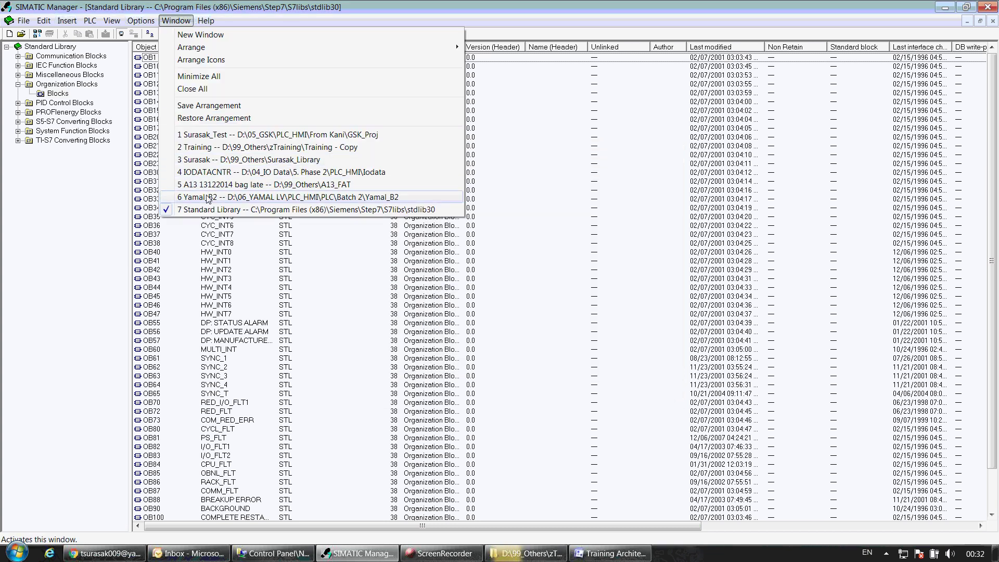
{"action": "left_click", "coordinate": [206, 147]}
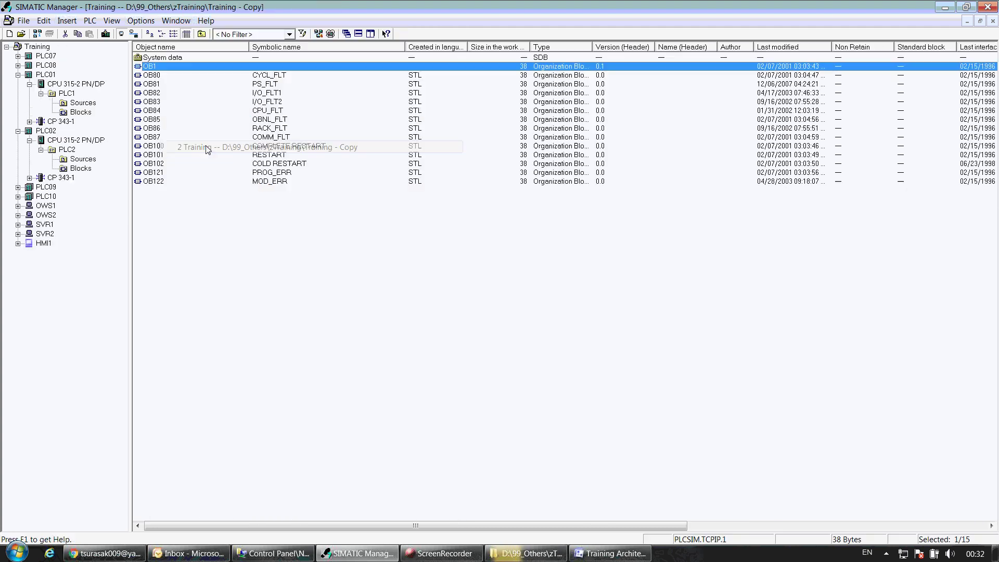
{"action": "right_click", "coordinate": [165, 74]}
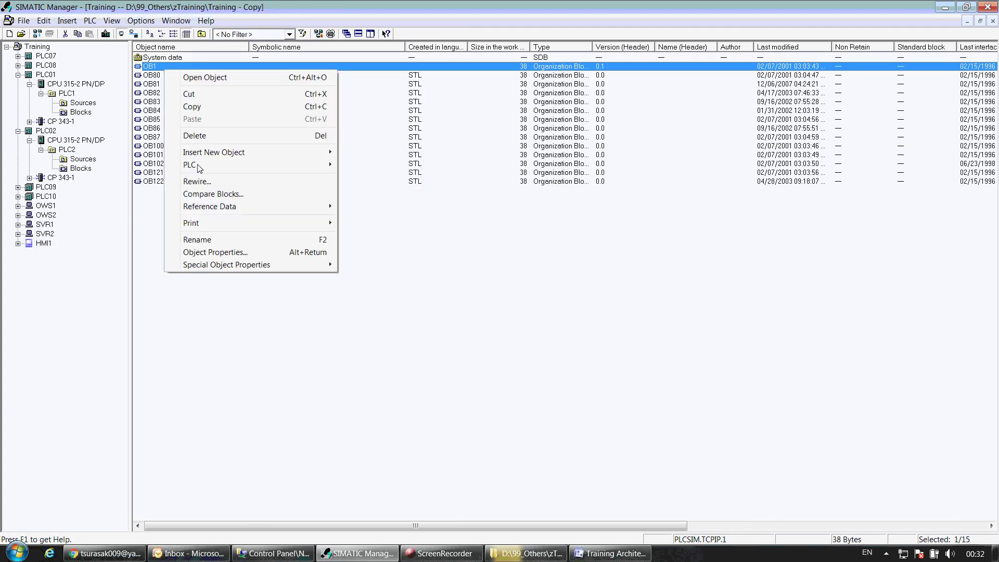
{"action": "left_click", "coordinate": [209, 252]}
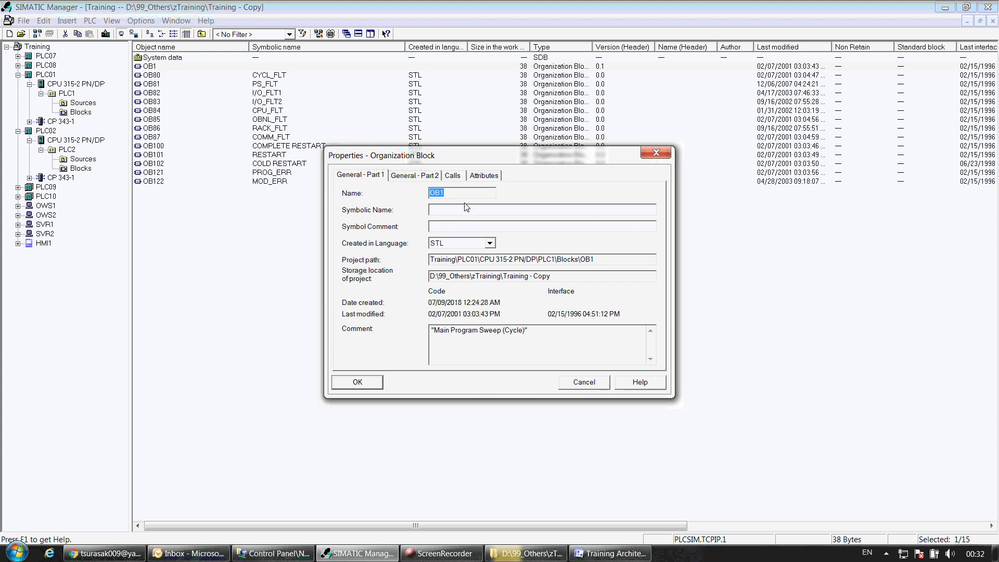
{"action": "left_click", "coordinate": [468, 211]}
{"action": "type", "text": "CYCL_EXC"}
{"action": "left_click", "coordinate": [348, 382]}
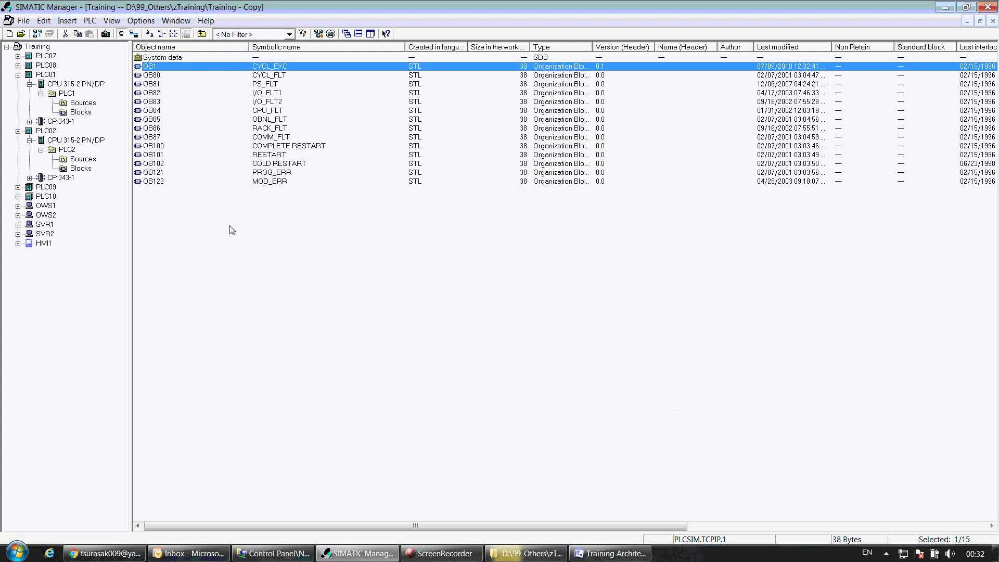
Step: Copy all organization blocks from PLC1 into PLC2's Blocks folder, overwriting every block that already exists there
{"action": "left_click_drag", "start_coordinate": [232, 230], "coordinate": [150, 65]}
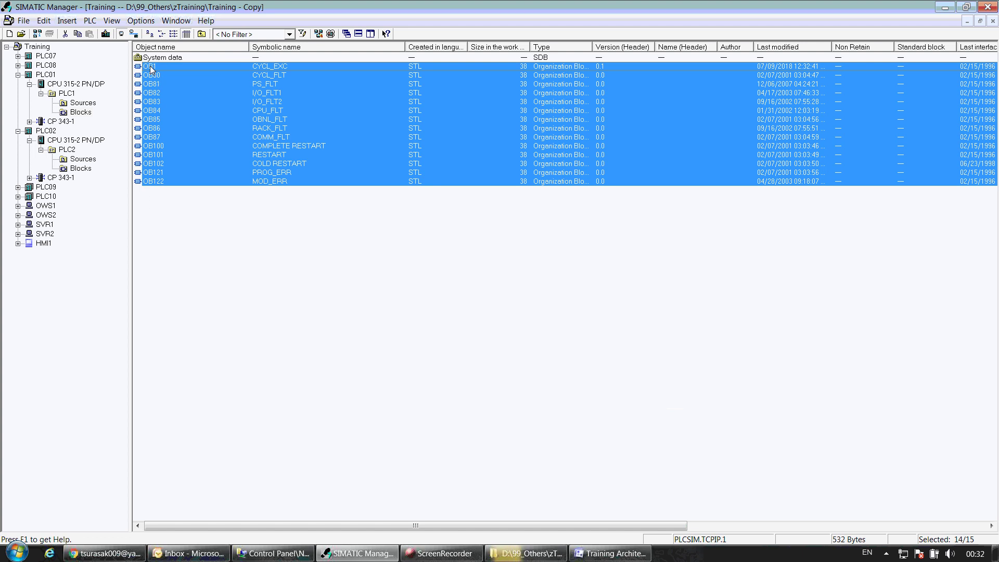
{"action": "key", "text": "ctrl+c"}
{"action": "right_click", "coordinate": [150, 107]}
{"action": "left_click", "coordinate": [184, 141]}
{"action": "left_click", "coordinate": [81, 168]}
{"action": "right_click", "coordinate": [222, 226]}
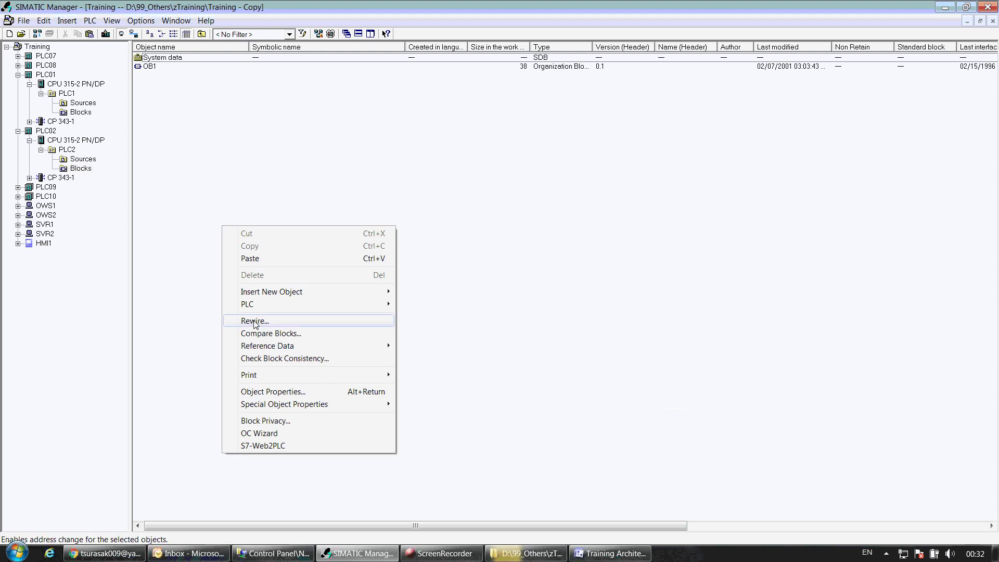
{"action": "left_click", "coordinate": [250, 258]}
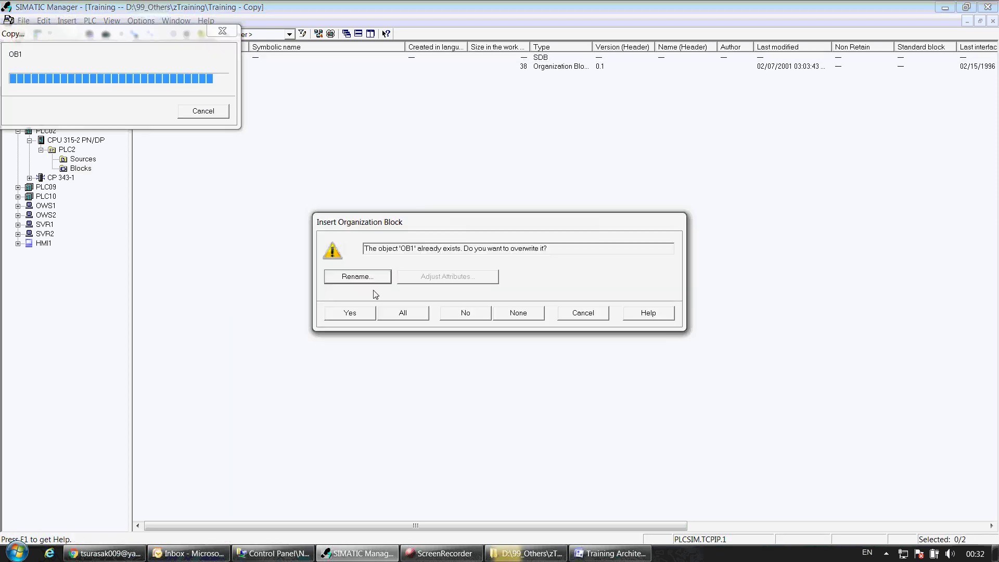
{"action": "left_click", "coordinate": [403, 316]}
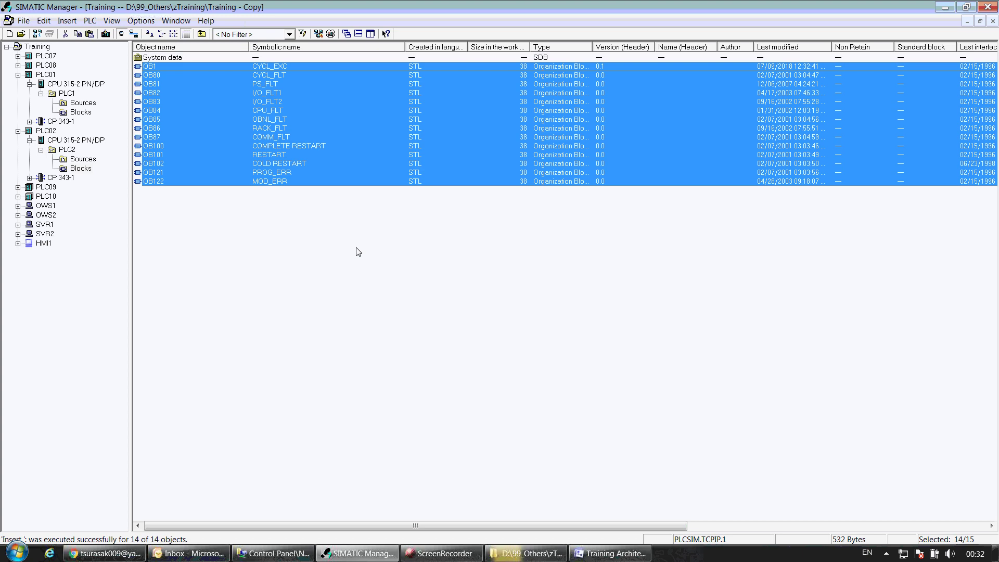
{"action": "left_click", "coordinate": [276, 355]}
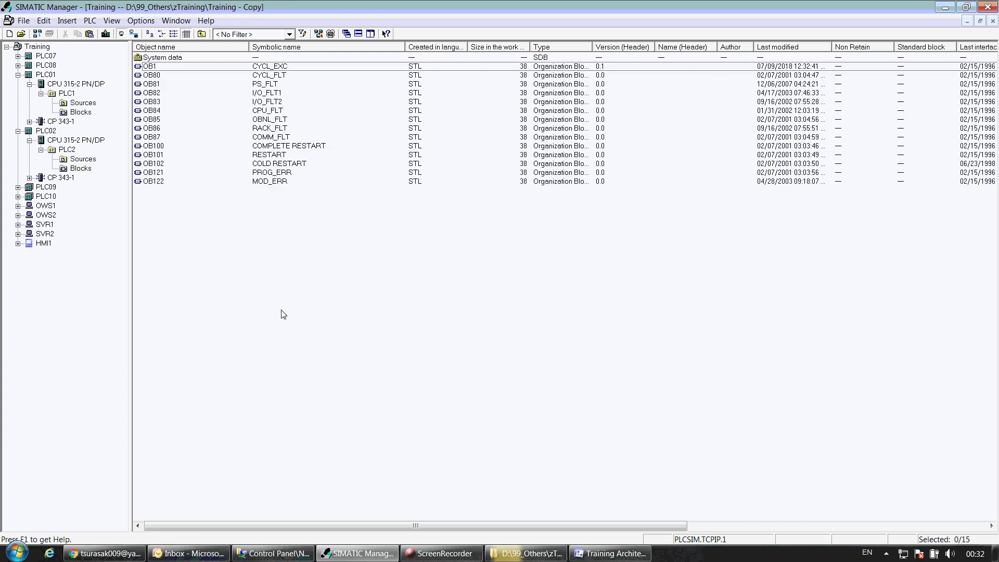
Step: Insert function FC10 in PLC1's Blocks folder with the symbolic name Comm_To_PLC2 and LAD as its language
{"action": "left_click", "coordinate": [74, 112]}
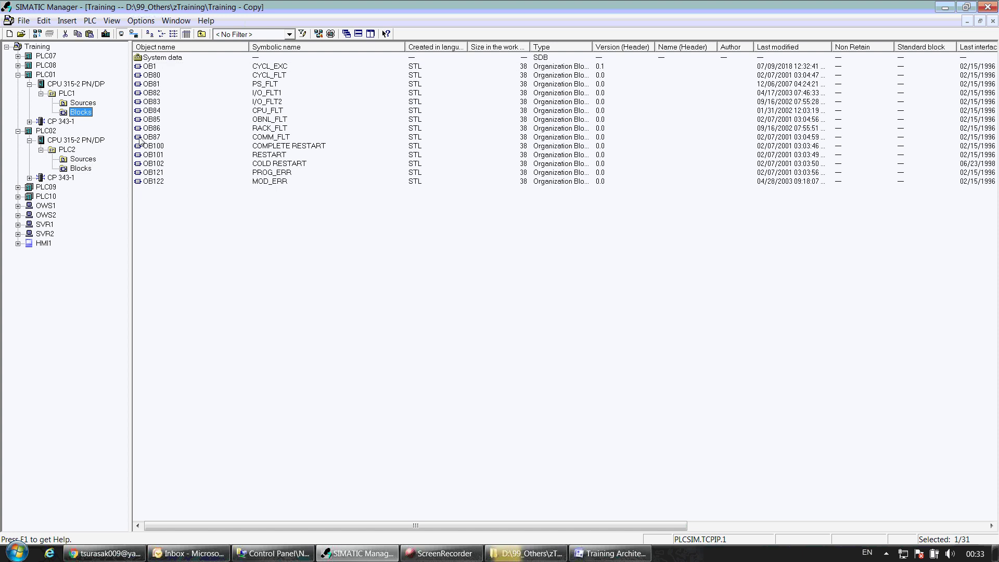
{"action": "left_click", "coordinate": [264, 229]}
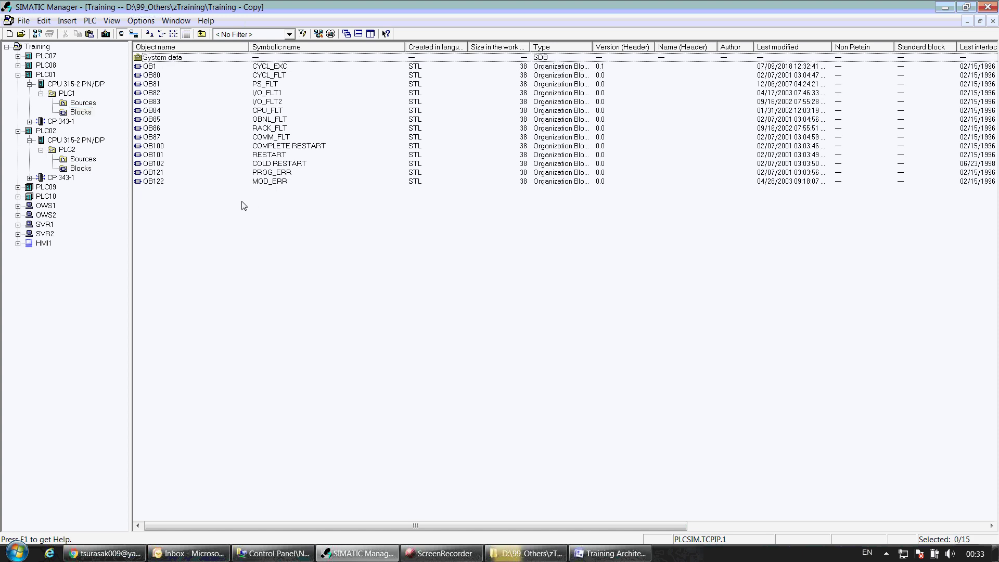
{"action": "left_click", "coordinate": [145, 182]}
{"action": "left_click", "coordinate": [192, 225]}
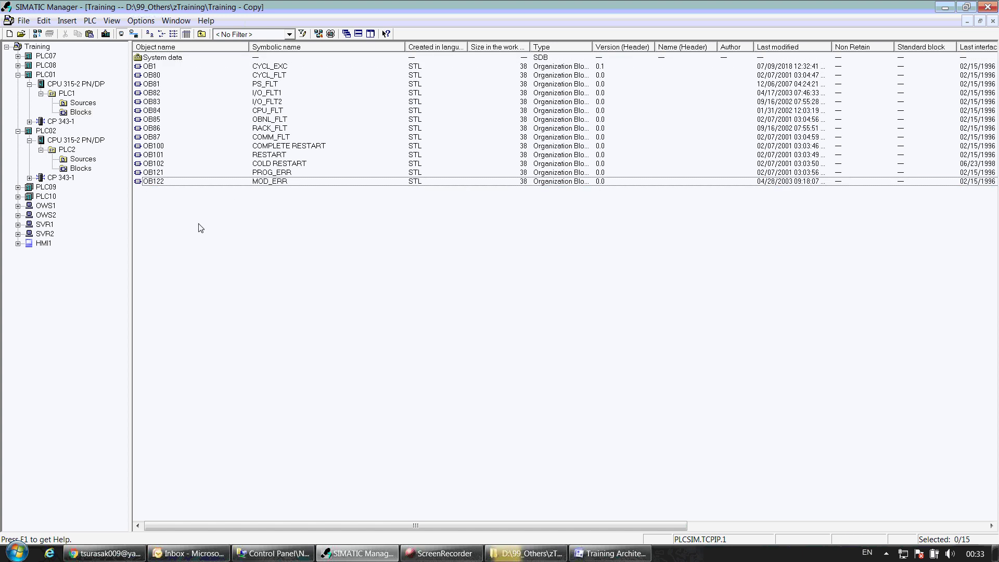
{"action": "right_click", "coordinate": [203, 231]}
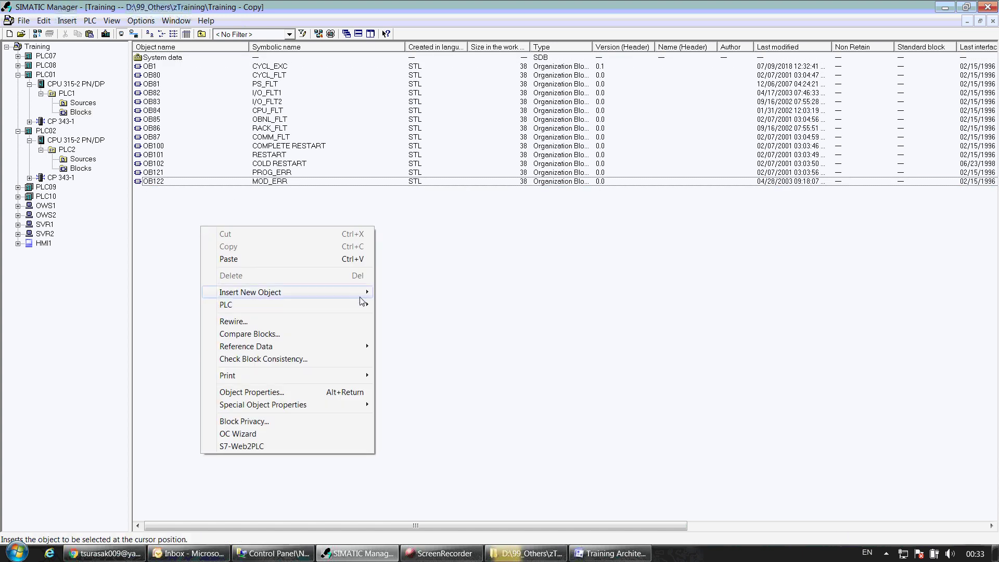
{"action": "mouse_move", "coordinate": [361, 297]}
{"action": "left_click", "coordinate": [409, 317]}
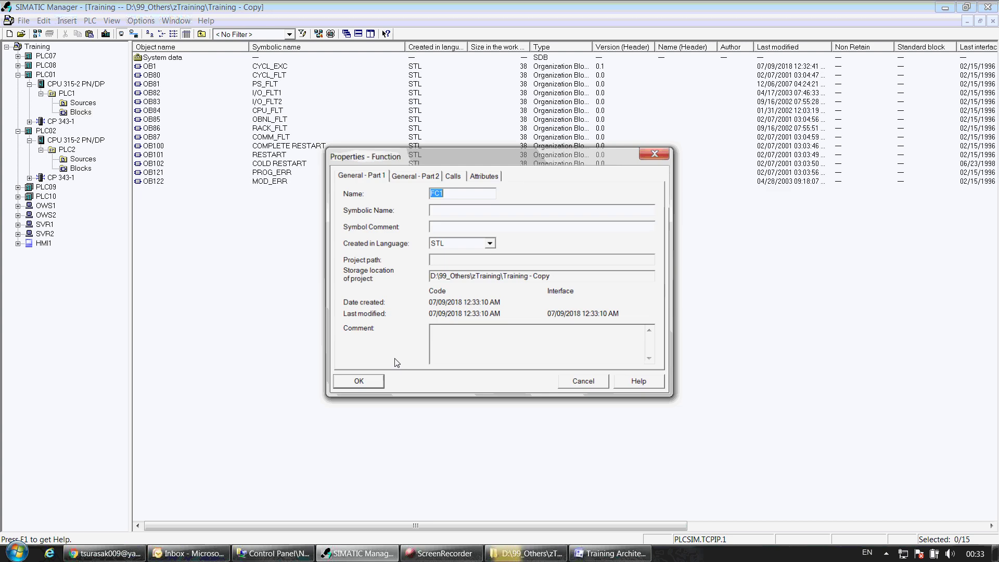
{"action": "left_click", "coordinate": [477, 199]}
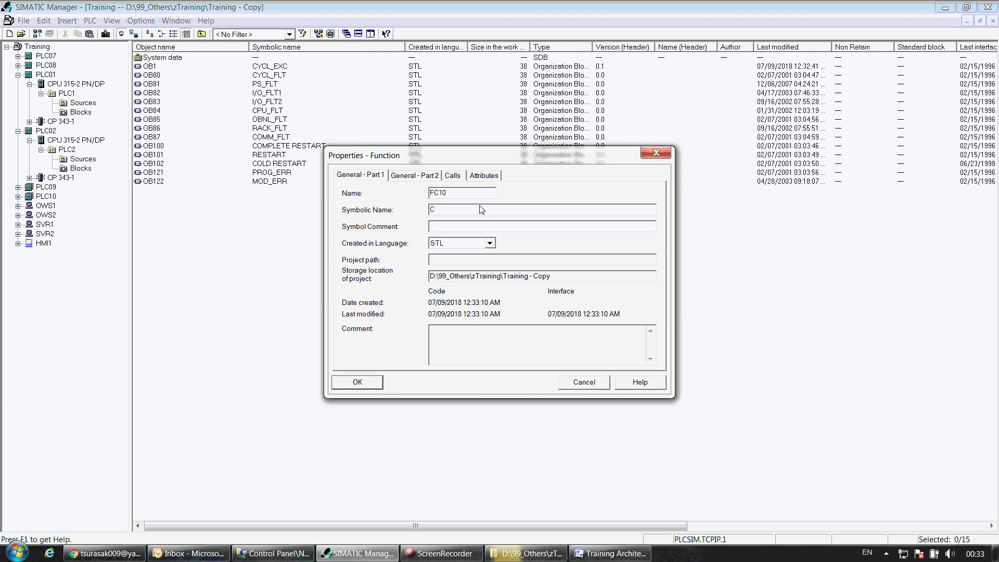
{"action": "type", "text": "omm_To_PLC2"}
{"action": "left_click", "coordinate": [490, 243]}
{"action": "left_click", "coordinate": [452, 259]}
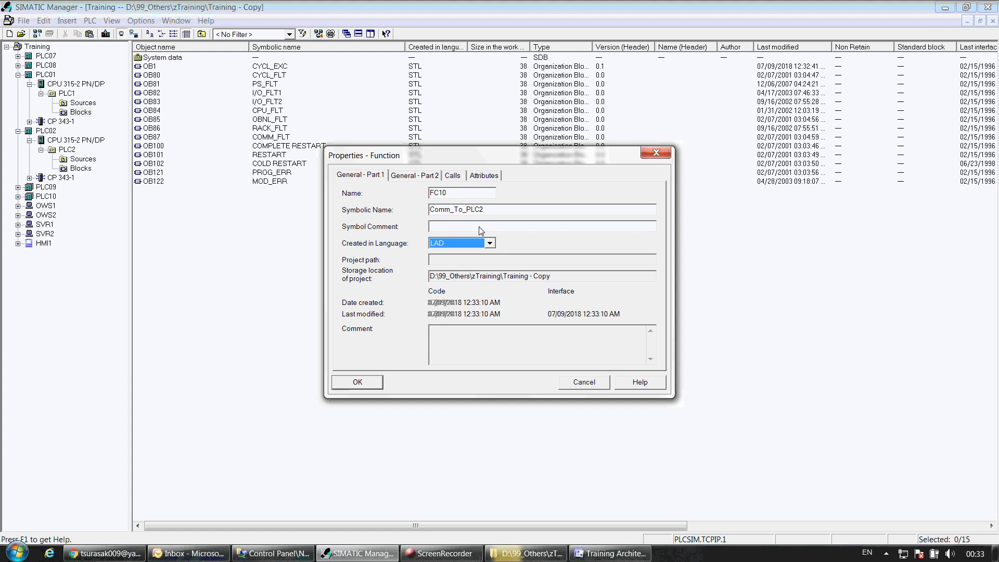
{"action": "left_click", "coordinate": [356, 382]}
{"action": "left_click", "coordinate": [358, 383]}
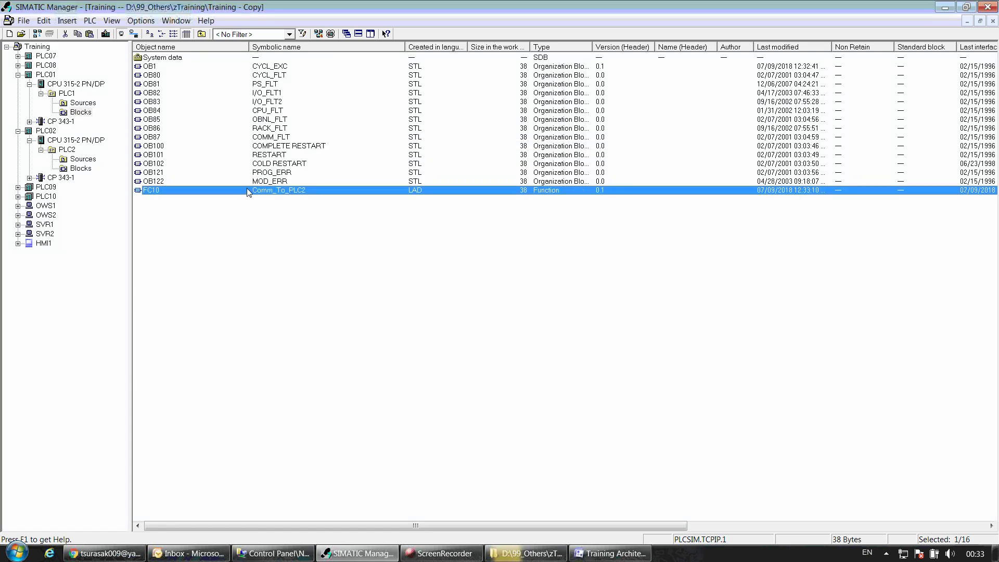
{"action": "left_click", "coordinate": [246, 222]}
{"action": "left_click", "coordinate": [243, 192]}
{"action": "left_click", "coordinate": [246, 219]}
{"action": "left_click", "coordinate": [246, 190]}
{"action": "left_click", "coordinate": [247, 227]}
{"action": "left_click", "coordinate": [241, 182]}
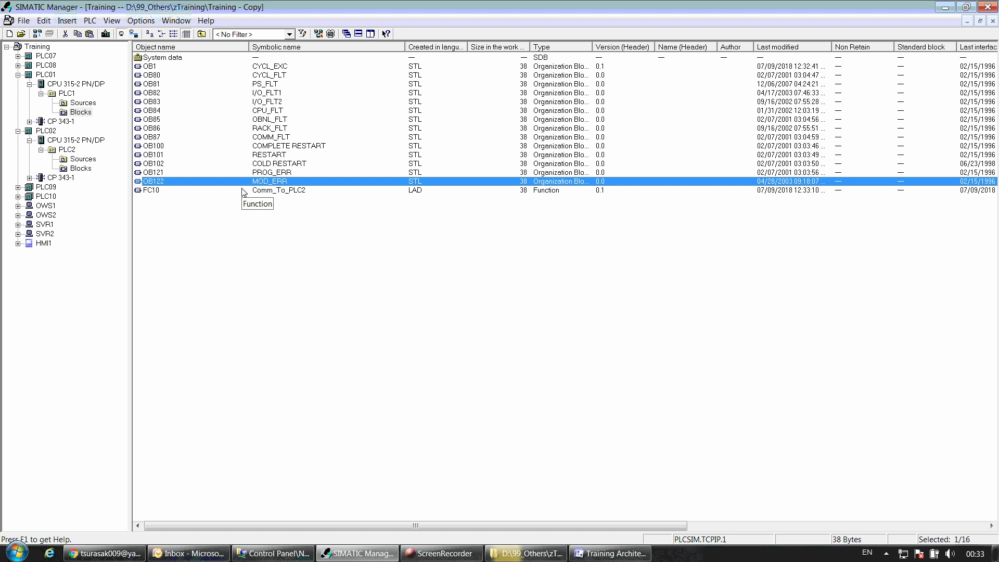
Step: Open function FC10 of PLC1 in the LAD/STL/FBD editor
{"action": "left_click", "coordinate": [244, 191]}
{"action": "double_click", "coordinate": [242, 189]}
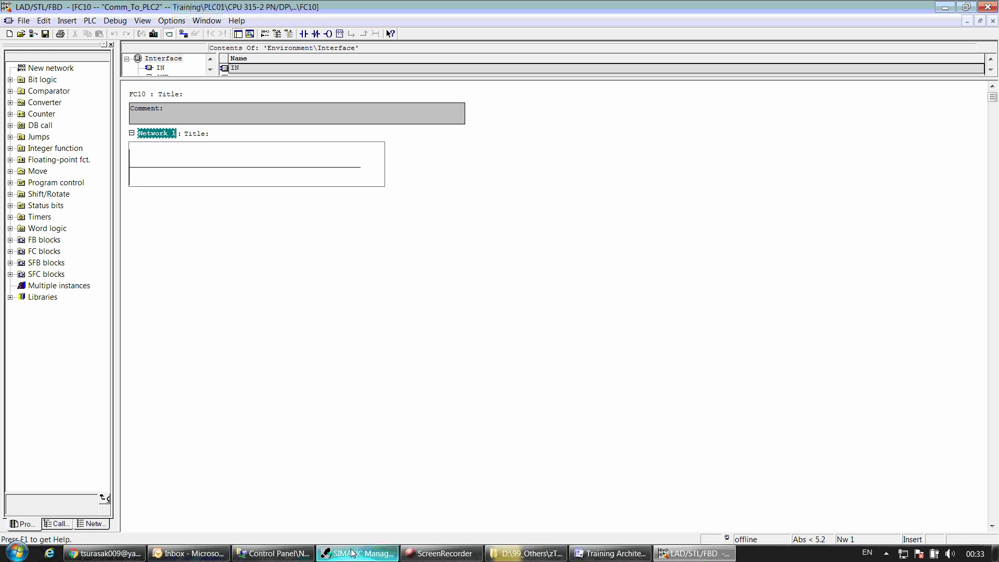
{"action": "mouse_move", "coordinate": [352, 555]}
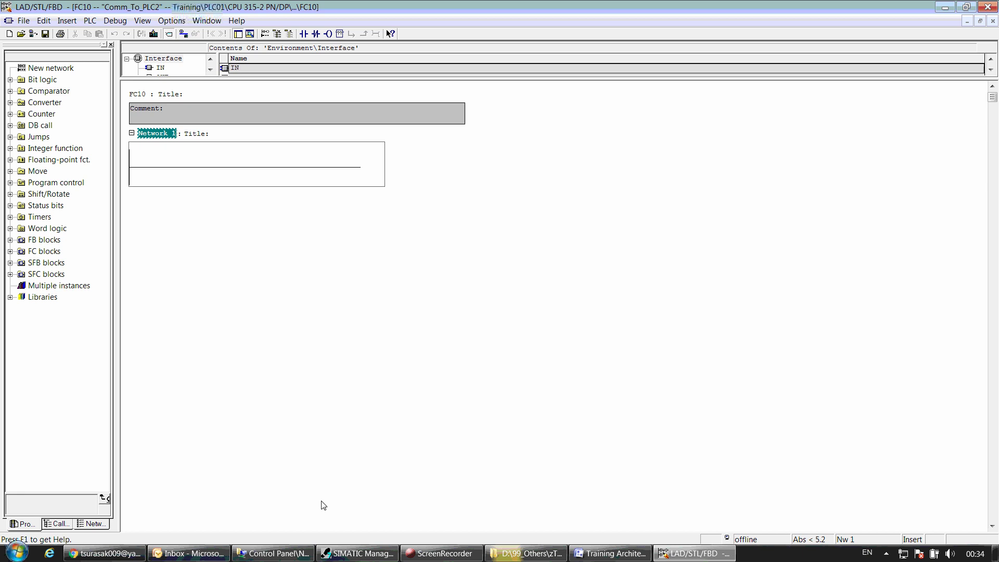
Step: Return to SIMATIC Manager, select the PLC01 station and open the project's network configuration in NetPro
{"action": "left_click", "coordinate": [359, 553]}
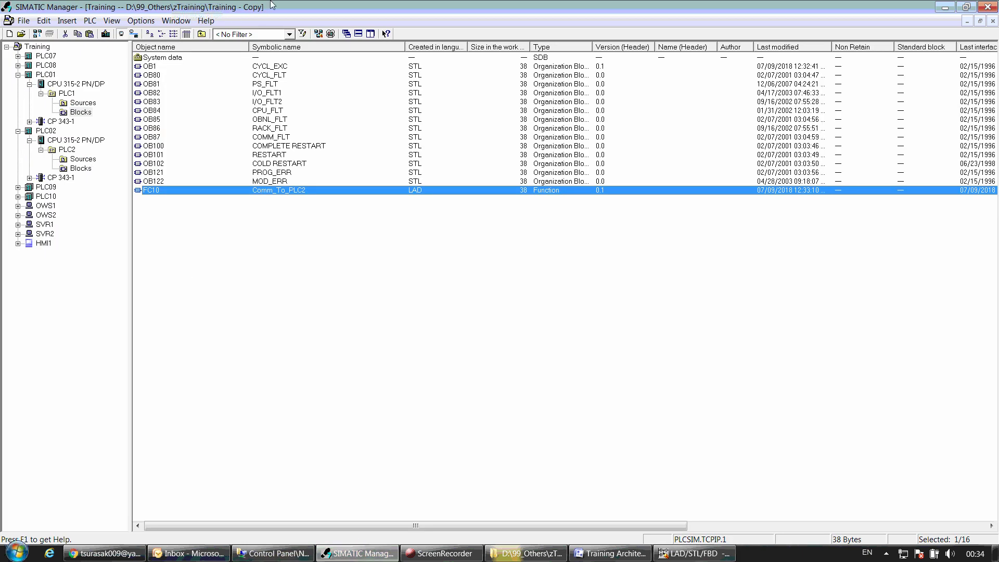
{"action": "left_click", "coordinate": [43, 76]}
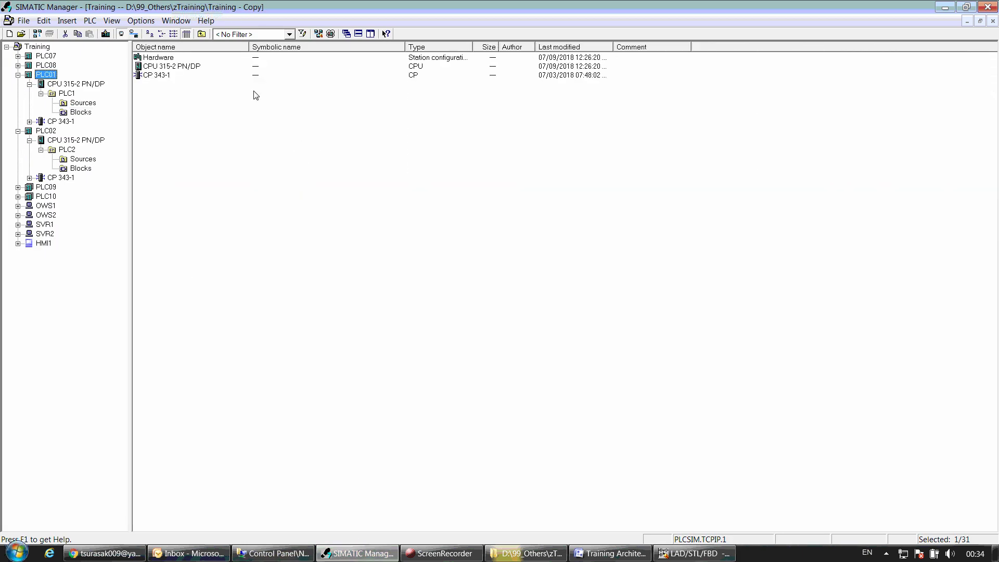
{"action": "left_click", "coordinate": [319, 34]}
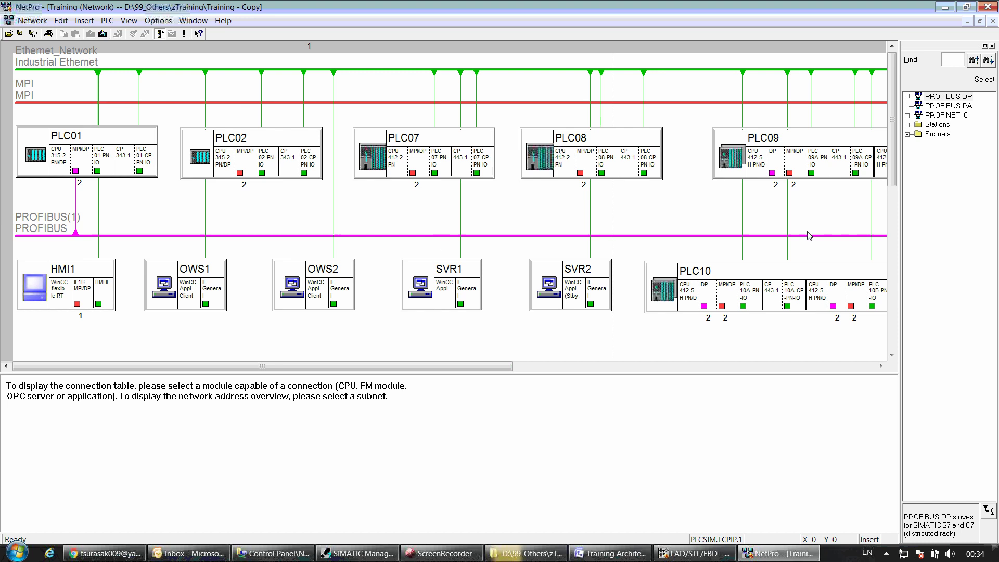
Step: Start inserting a new connection in the connection table of PLC01's CPU 315-2 PN/DP
{"action": "left_click", "coordinate": [59, 163]}
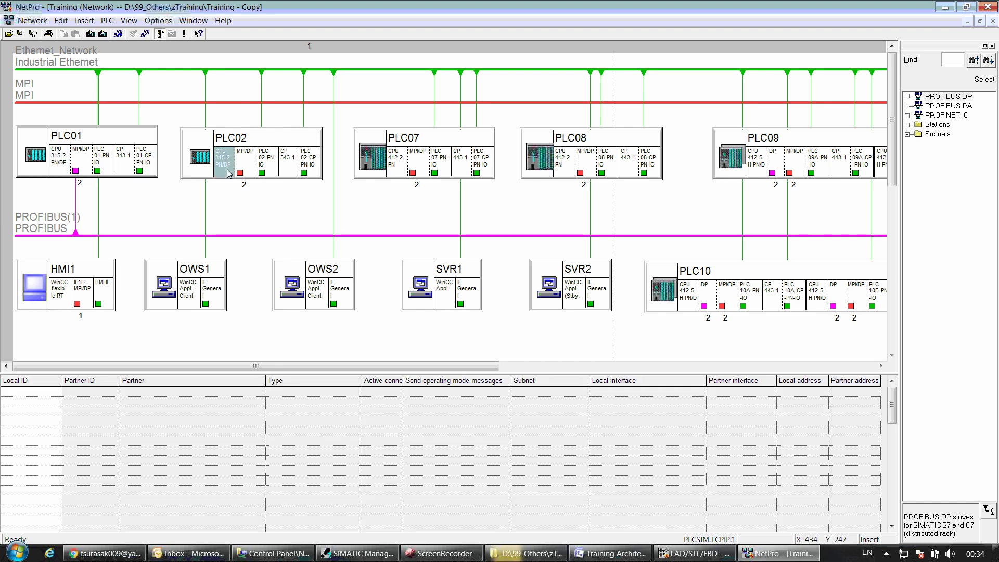
{"action": "left_click", "coordinate": [67, 398]}
{"action": "right_click", "coordinate": [68, 399]}
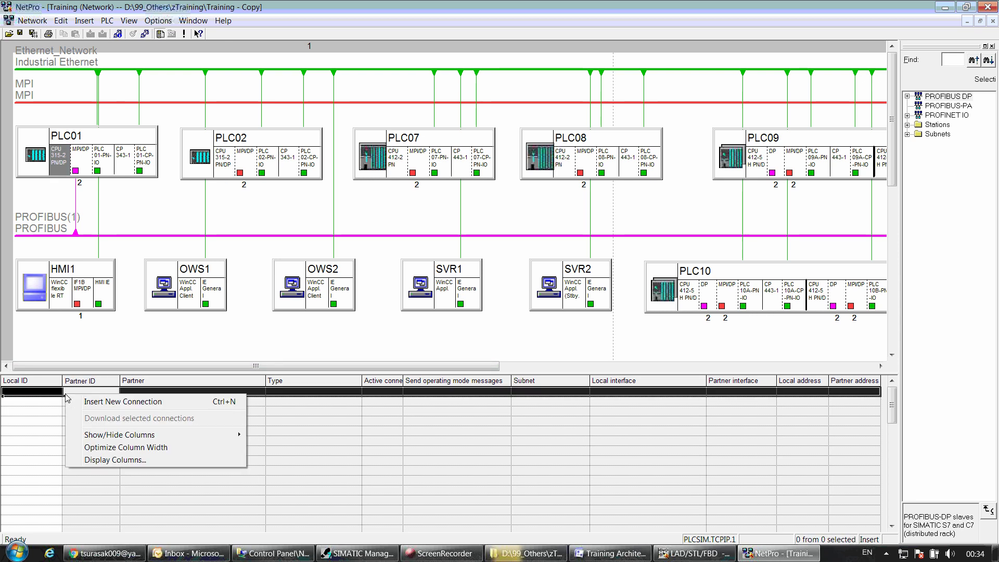
{"action": "left_click", "coordinate": [122, 404]}
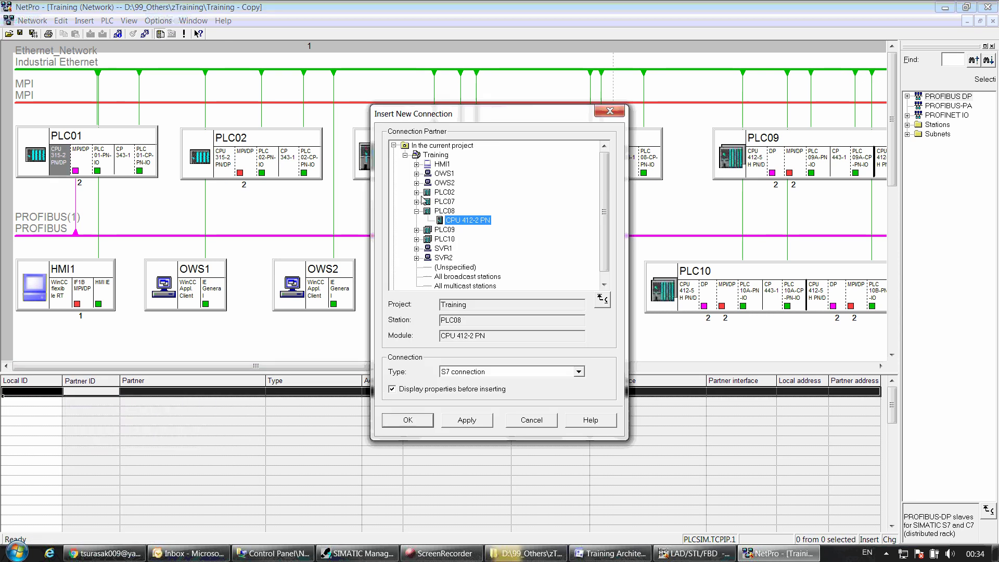
Step: Collapse PLC08 in the connection partner tree and review the available connection types, keeping S7 connection
{"action": "left_click", "coordinate": [417, 210]}
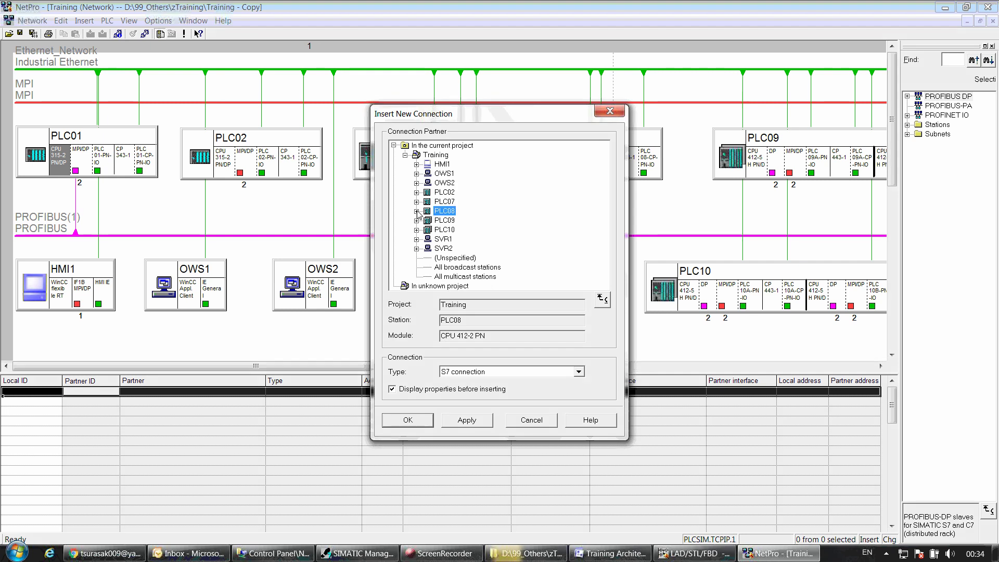
{"action": "left_click", "coordinate": [422, 146]}
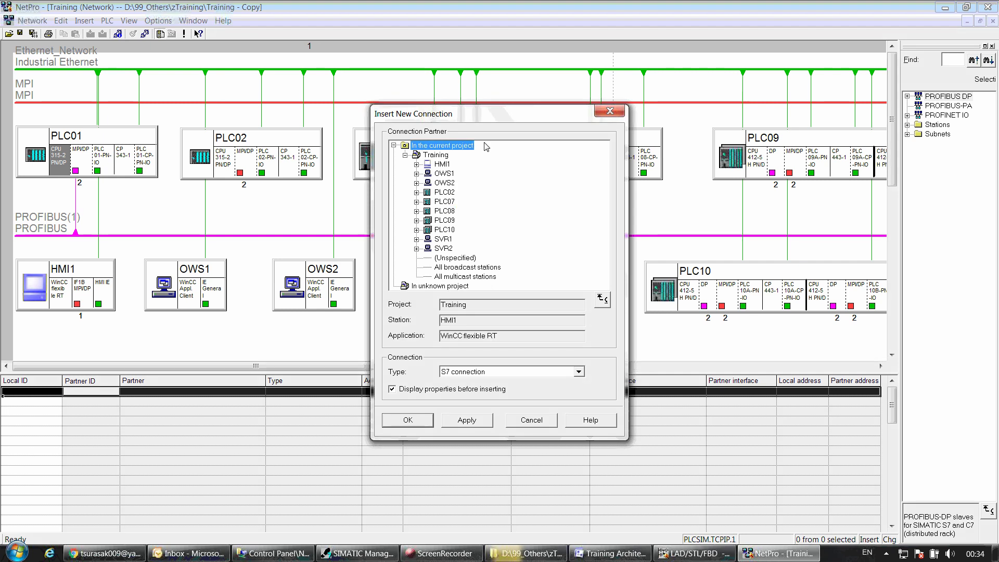
{"action": "left_click", "coordinate": [580, 371]}
{"action": "left_click_drag", "start_coordinate": [581, 412], "coordinate": [582, 395]}
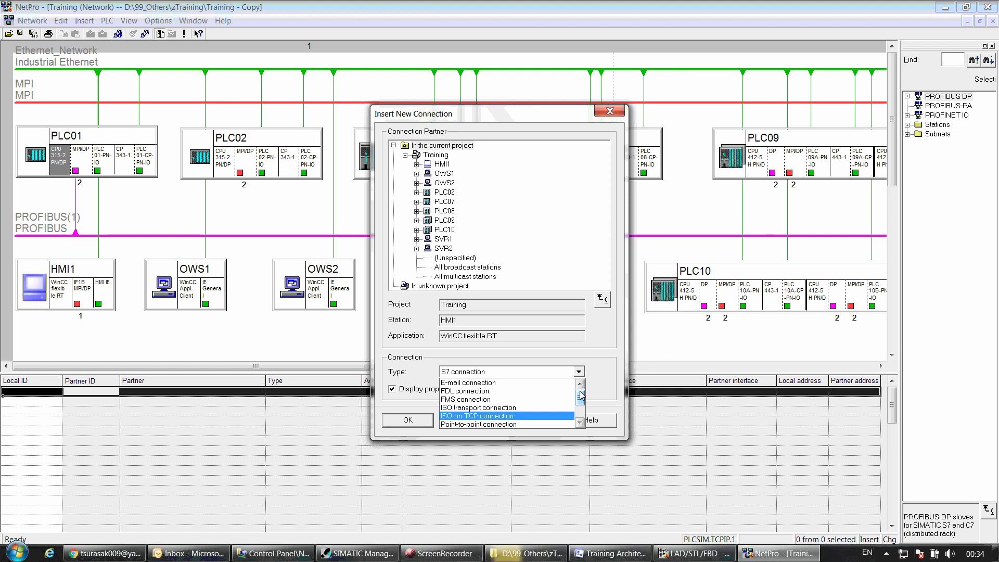
{"action": "left_click_drag", "start_coordinate": [581, 396], "coordinate": [583, 371]}
{"action": "left_click", "coordinate": [582, 372]}
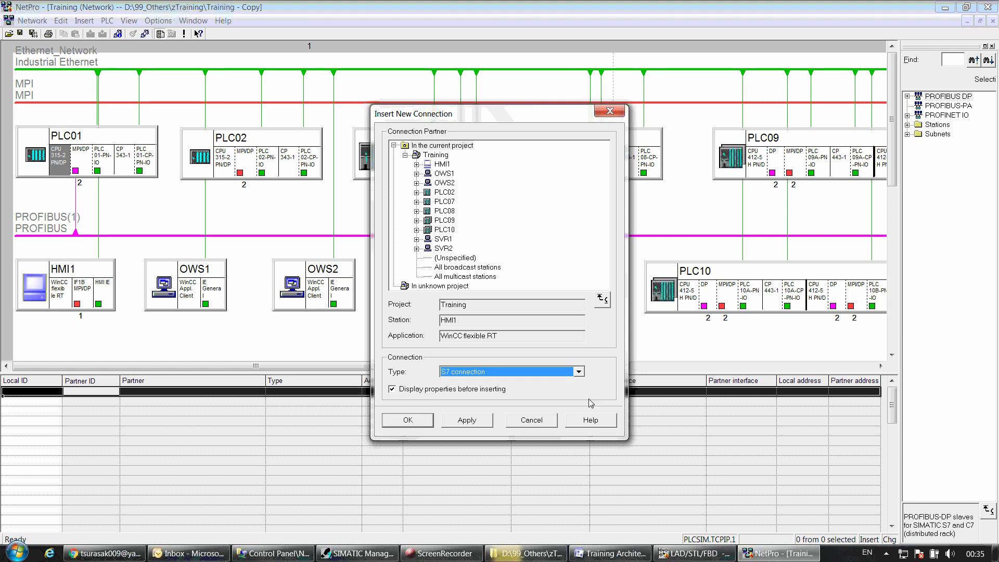
Step: Open the dialog's help and follow it to the topic What You Should Know About the Different Connection Types, enlarging the help window
{"action": "left_click", "coordinate": [591, 419]}
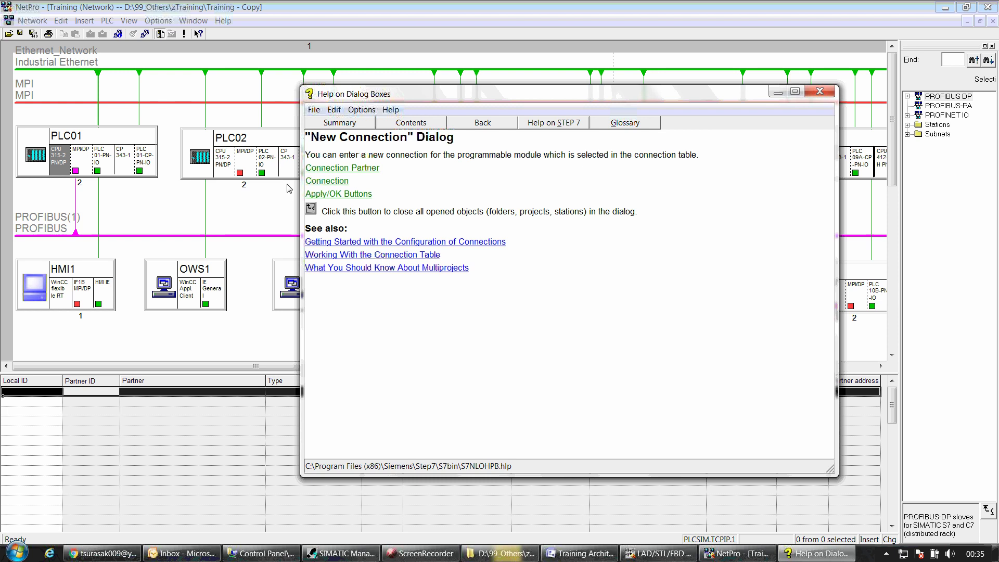
{"action": "left_click", "coordinate": [324, 181]}
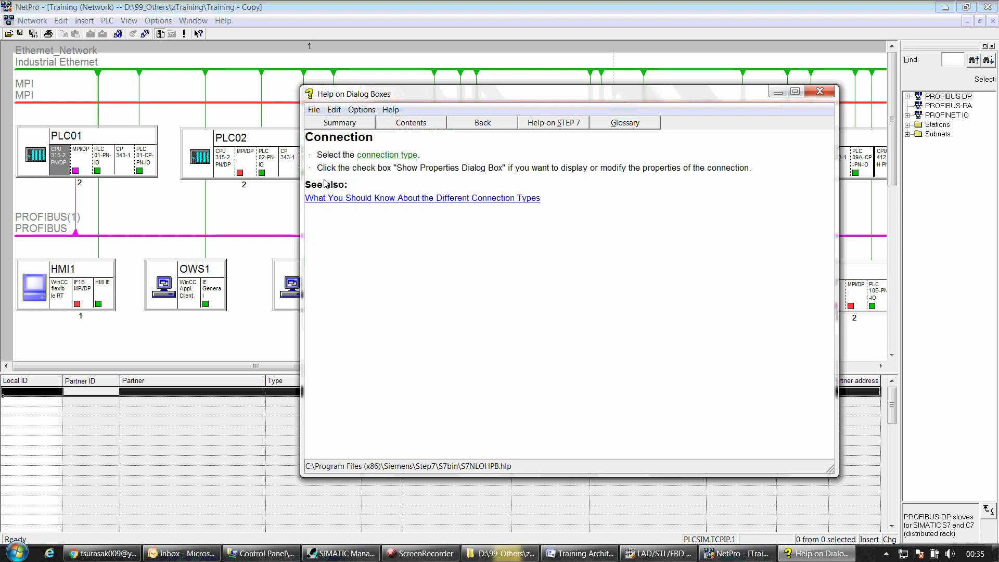
{"action": "left_click", "coordinate": [392, 155]}
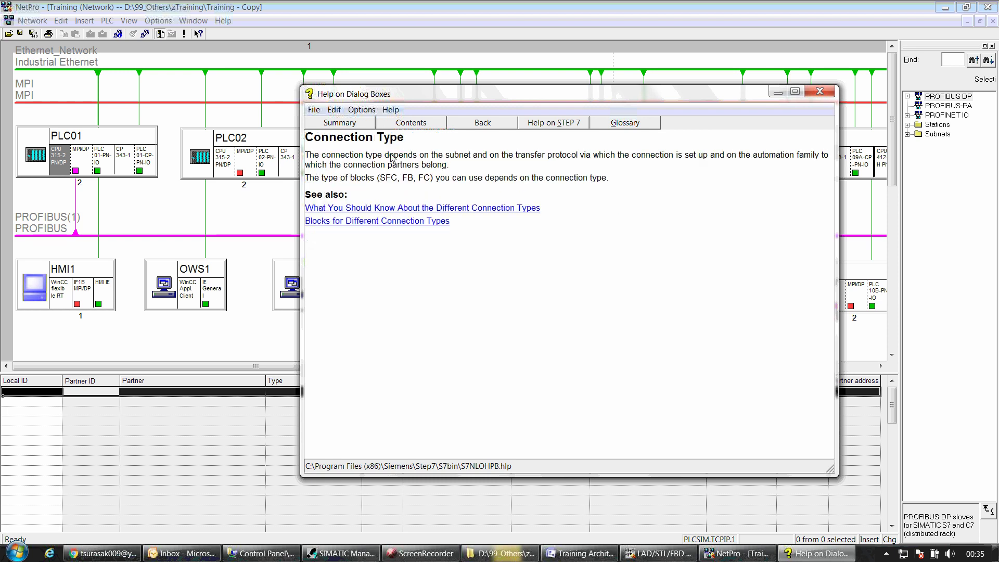
{"action": "left_click", "coordinate": [391, 210]}
{"action": "left_click", "coordinate": [419, 26]}
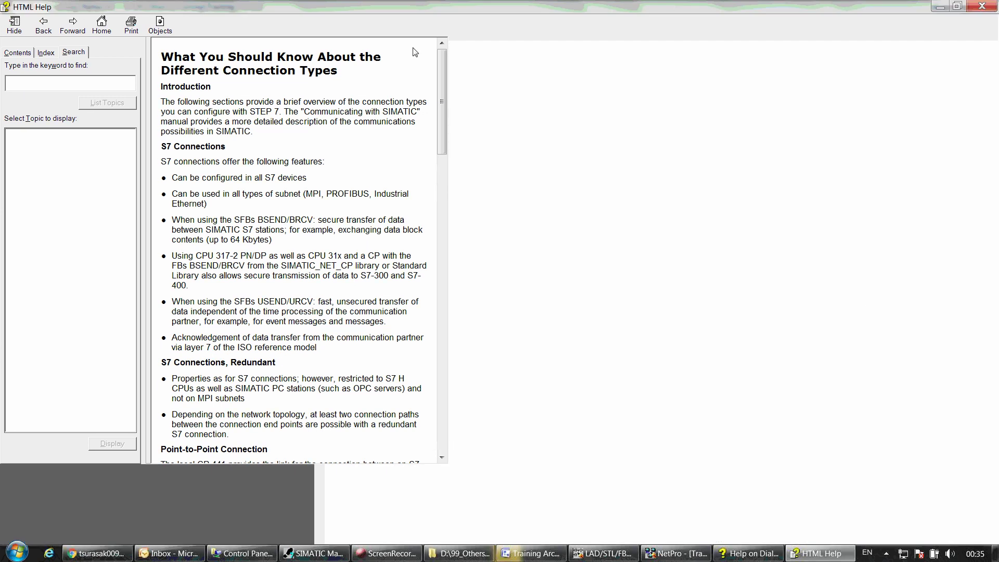
Step: Read through the features of each connection type in the help topic, from S7 connections to the E-Mail connection
{"action": "scroll", "coordinate": [376, 195], "scroll_direction": "down", "scroll_amount": 15}
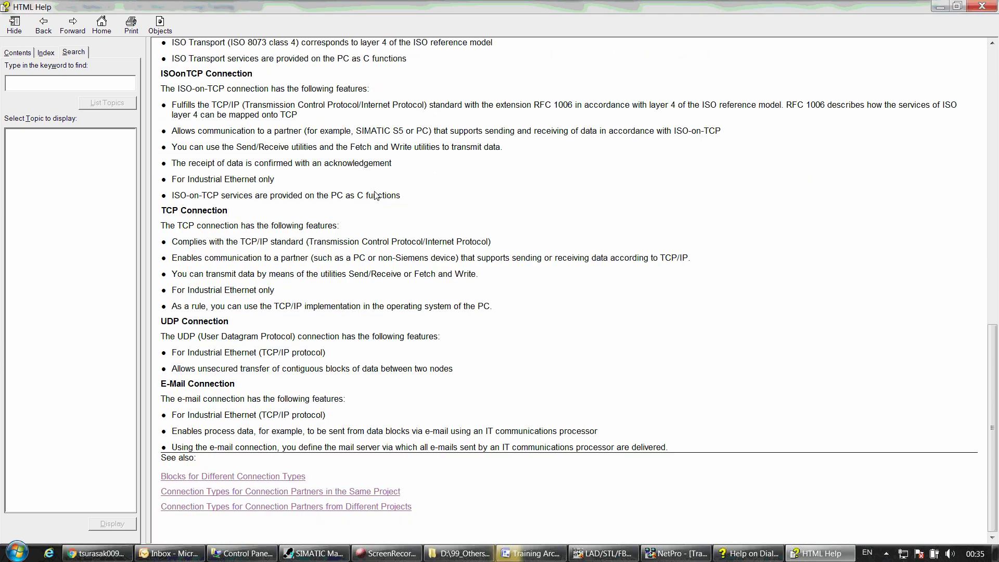
{"action": "scroll", "coordinate": [376, 195], "scroll_direction": "up", "scroll_amount": 15}
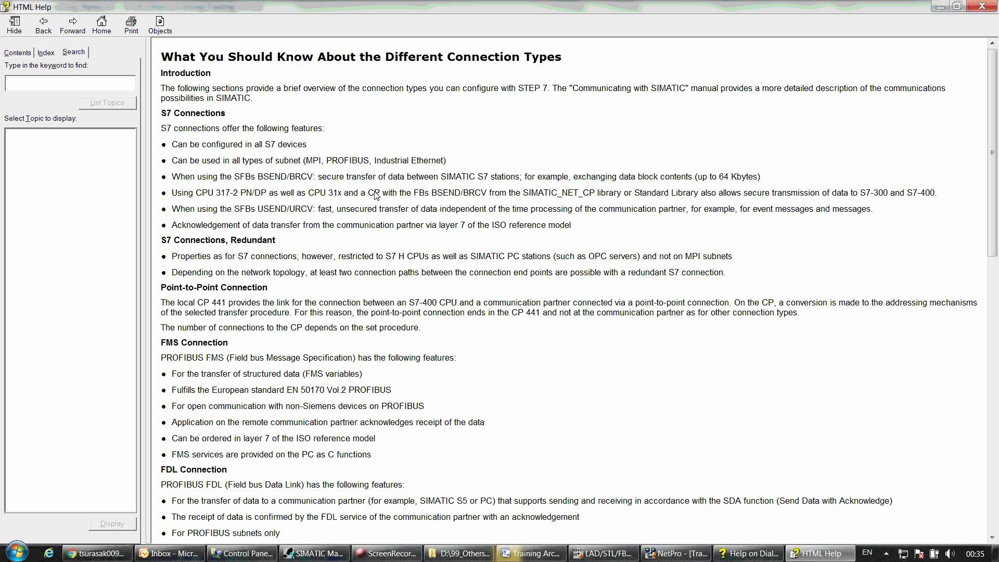
{"action": "left_click_drag", "start_coordinate": [162, 114], "coordinate": [500, 454]}
{"action": "left_click", "coordinate": [501, 454]}
{"action": "scroll", "coordinate": [261, 227], "scroll_direction": "down", "scroll_amount": 20}
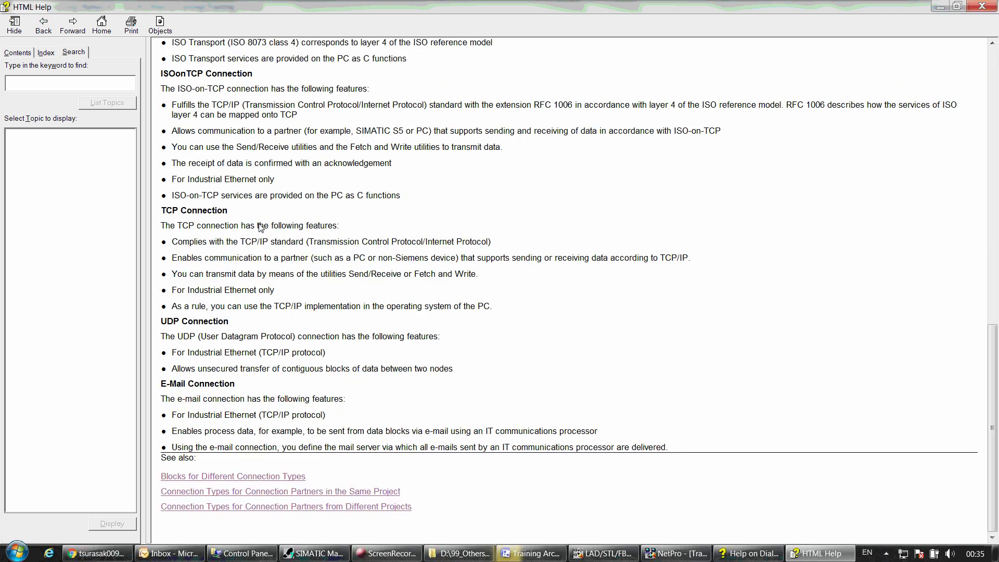
Step: Open the related help topic Blocks for Different Connection Types and examine the table of blocks for S7 connections
{"action": "left_click", "coordinate": [242, 477]}
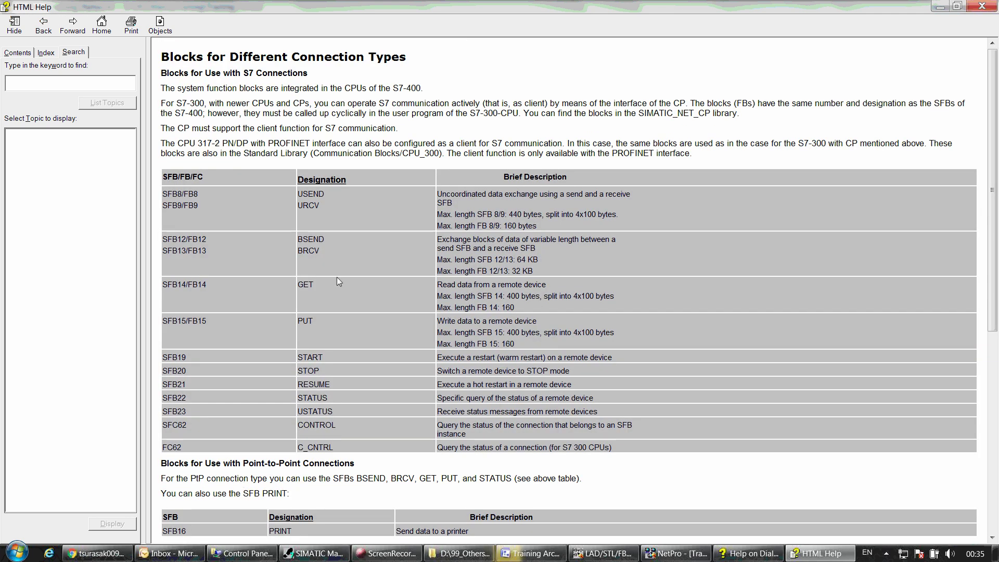
{"action": "left_click_drag", "start_coordinate": [354, 261], "coordinate": [377, 308]}
{"action": "left_click", "coordinate": [464, 201]}
{"action": "left_click_drag", "start_coordinate": [502, 210], "coordinate": [442, 242]}
{"action": "left_click", "coordinate": [451, 245]}
{"action": "left_click_drag", "start_coordinate": [622, 453], "coordinate": [205, 201]}
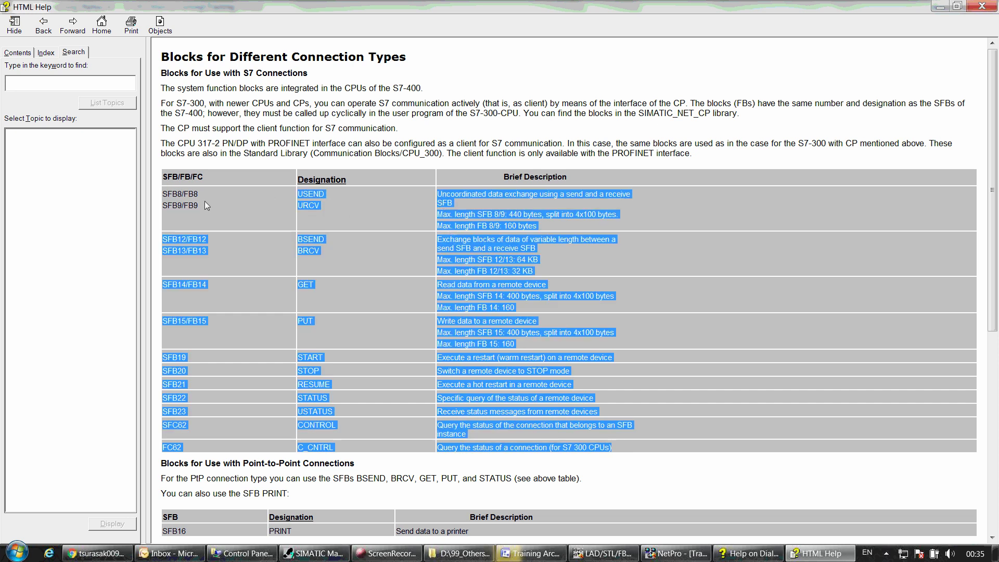
{"action": "left_click", "coordinate": [380, 250]}
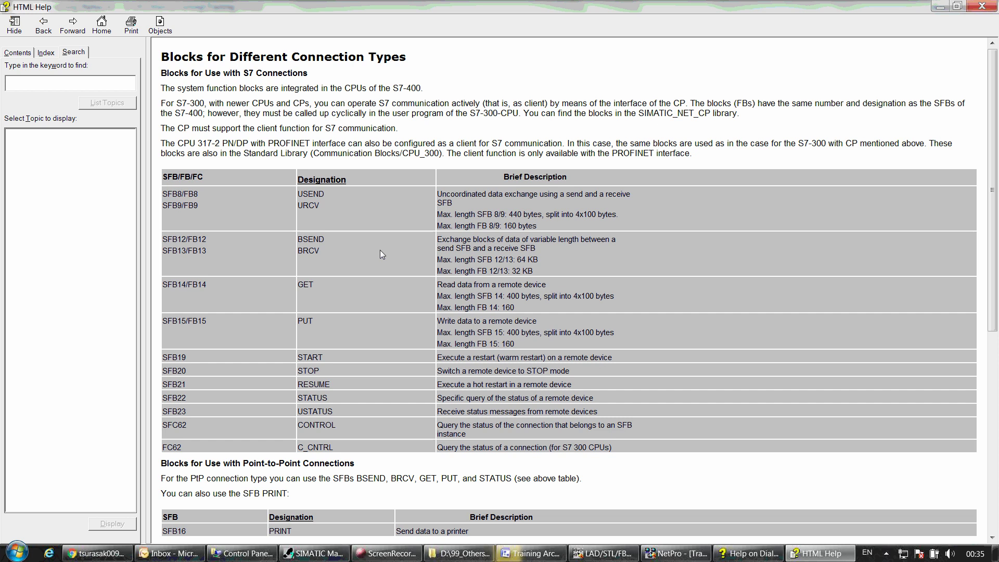
Step: Return to NetPro and insert an S7 connection with PLC02's CPU 315-2 PN/DP as the connection partner
{"action": "left_click", "coordinate": [676, 554]}
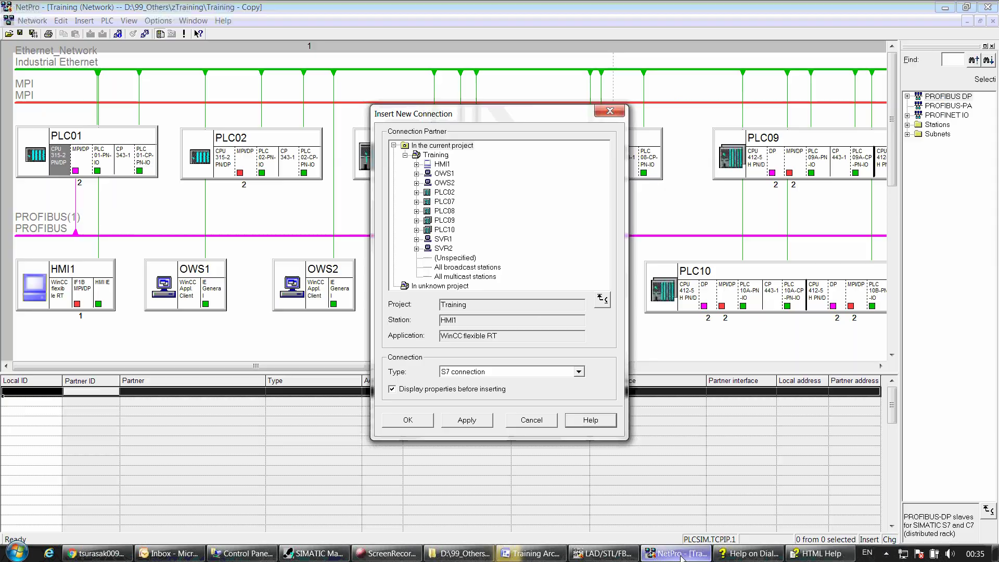
{"action": "left_click", "coordinate": [557, 374]}
{"action": "left_click", "coordinate": [519, 403]}
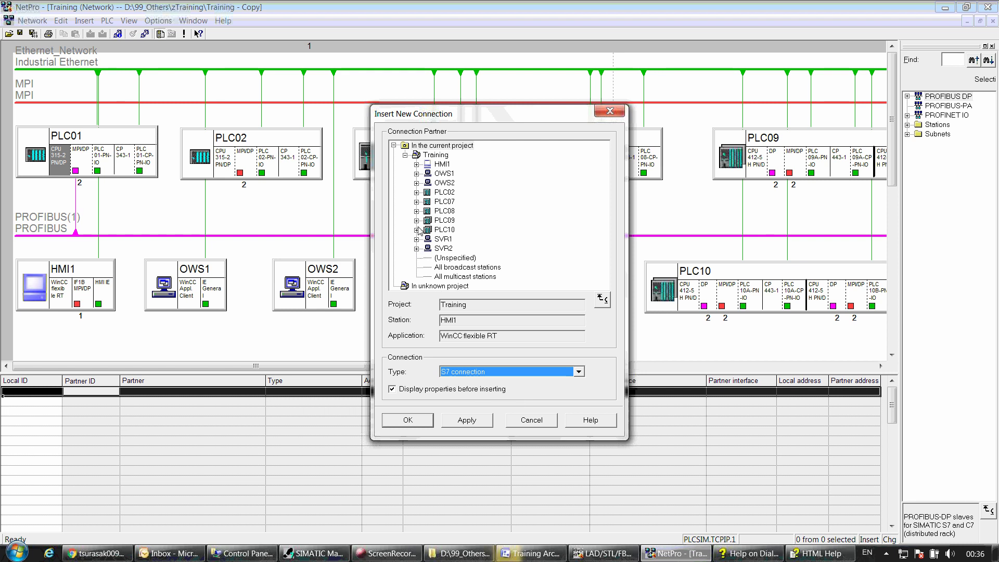
{"action": "left_click", "coordinate": [417, 193]}
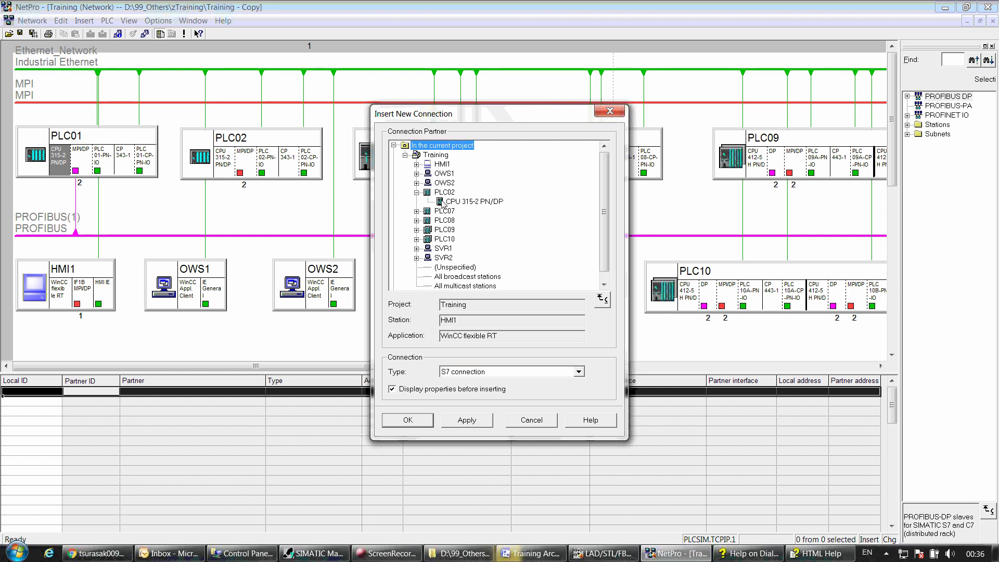
{"action": "left_click", "coordinate": [445, 202]}
{"action": "left_click", "coordinate": [417, 423]}
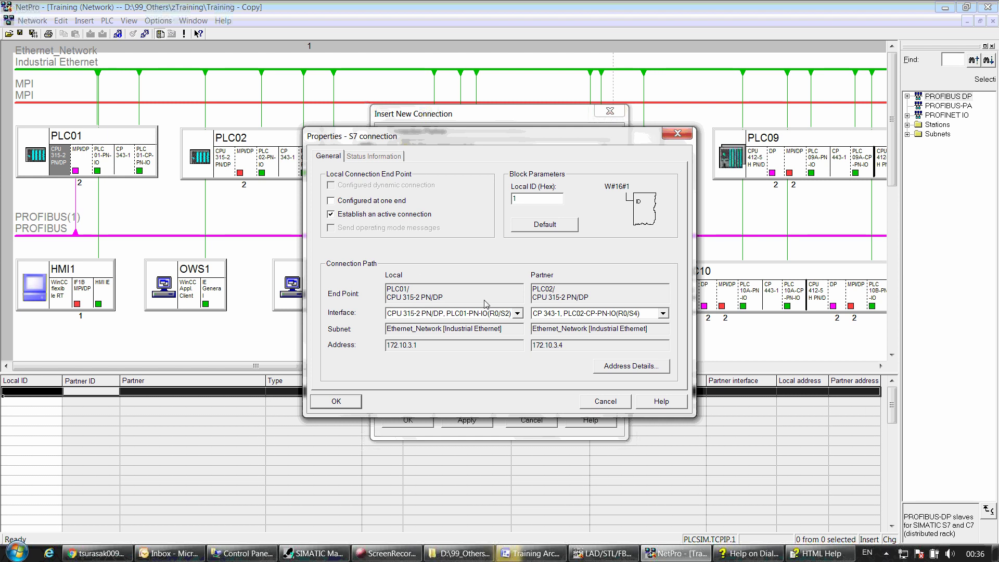
Step: Route the S7 connection from local interface PLC01-PN-IO (R0/S2) to partner interface PLC02-PN-IO (R0/S2) and accept its properties
{"action": "left_click", "coordinate": [517, 317]}
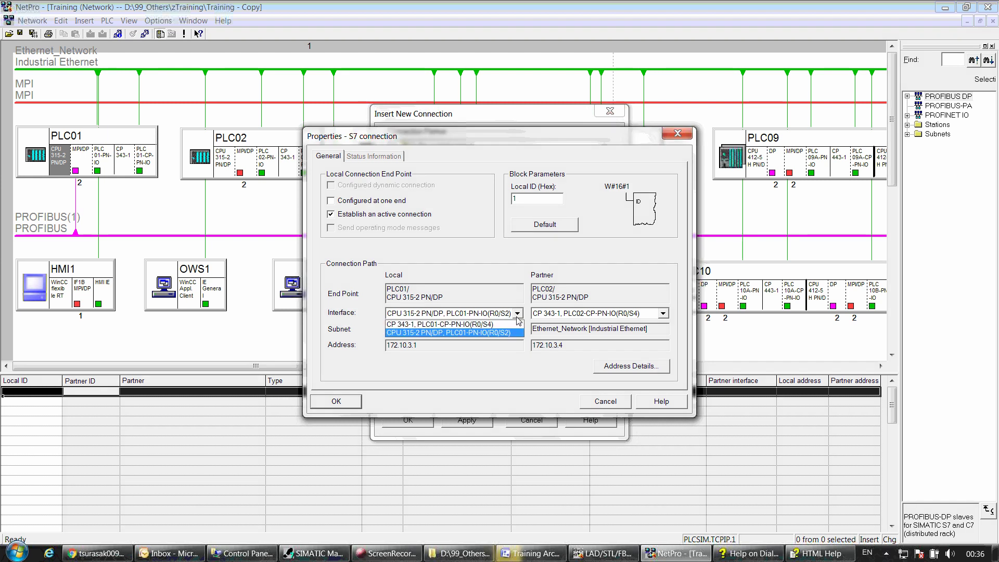
{"action": "left_click", "coordinate": [493, 334]}
{"action": "left_click", "coordinate": [596, 316]}
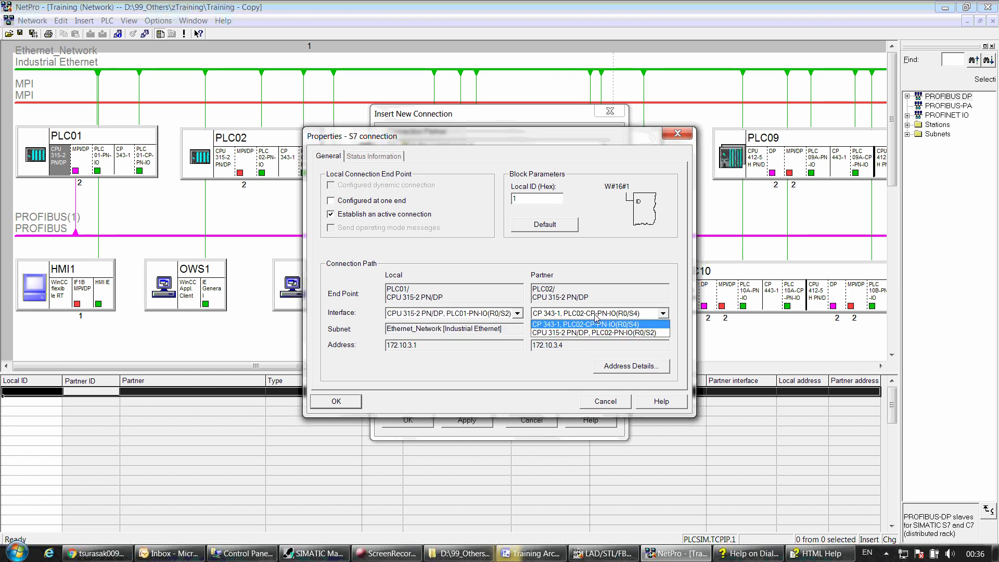
{"action": "left_click", "coordinate": [596, 316]}
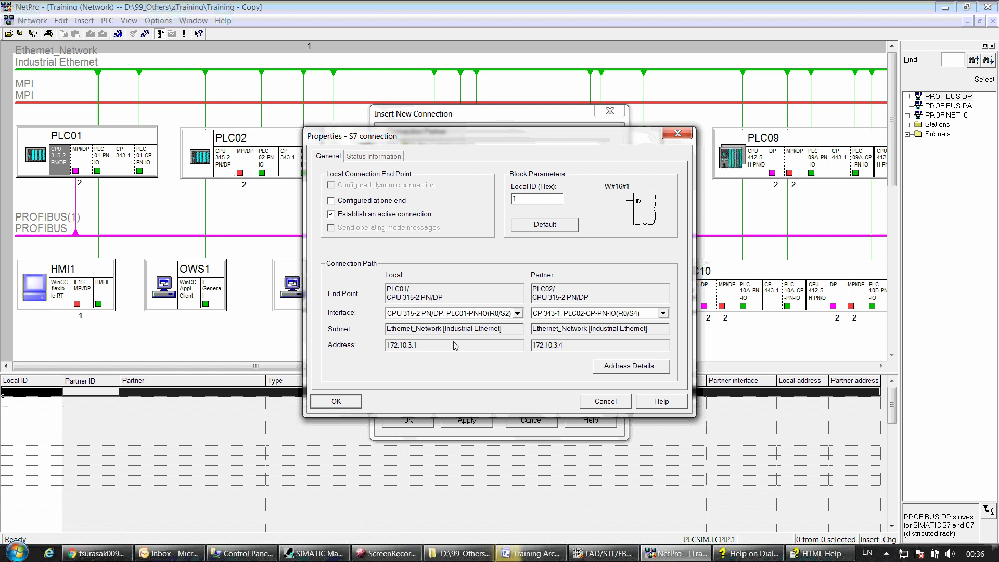
{"action": "left_click", "coordinate": [578, 315]}
{"action": "left_click", "coordinate": [580, 337]}
{"action": "left_click_drag", "start_coordinate": [568, 347], "coordinate": [524, 348]}
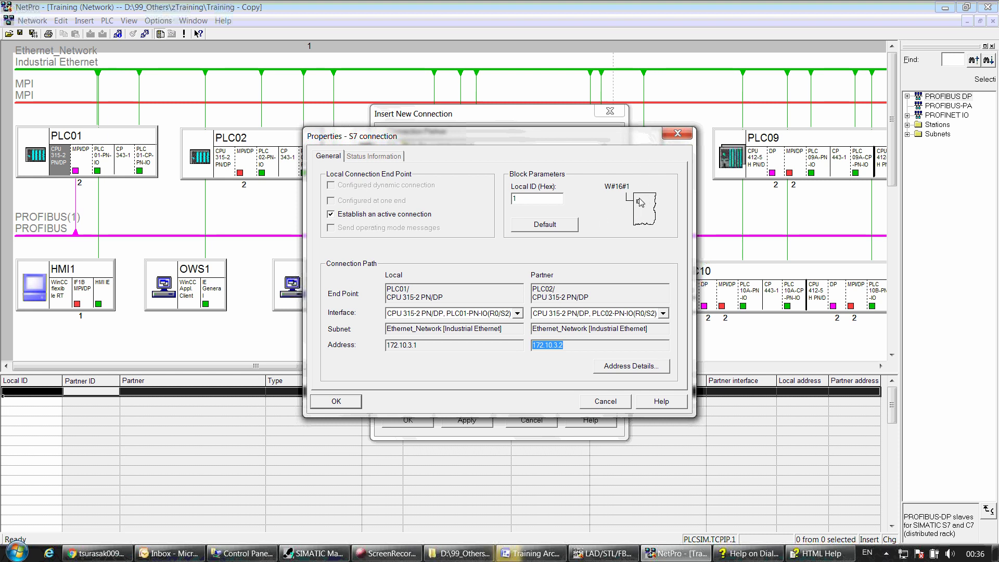
{"action": "left_click", "coordinate": [346, 408]}
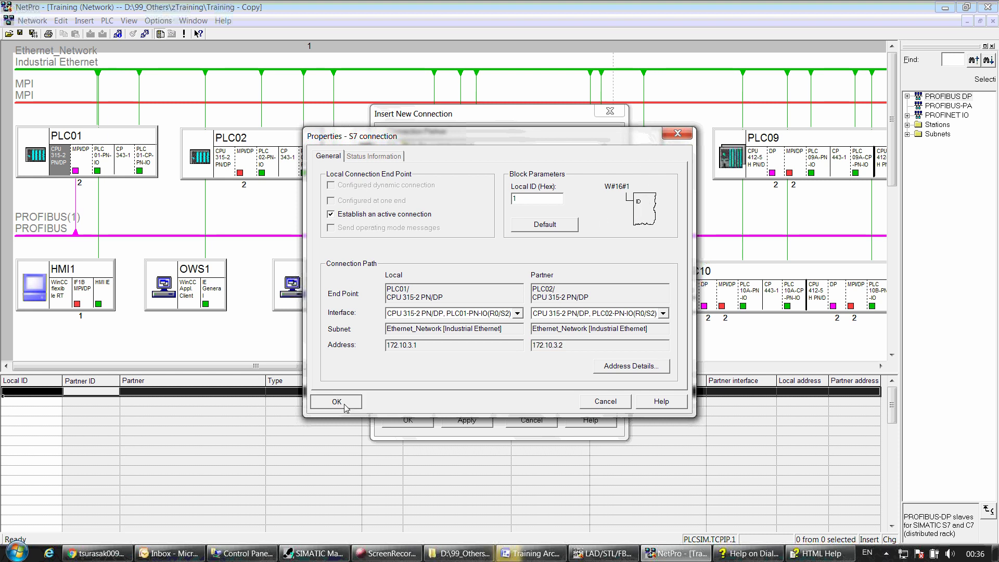
Step: Check PLC01's new connection entry, widening the Active connection partner column and narrowing the Partner interface column
{"action": "left_click", "coordinate": [98, 393]}
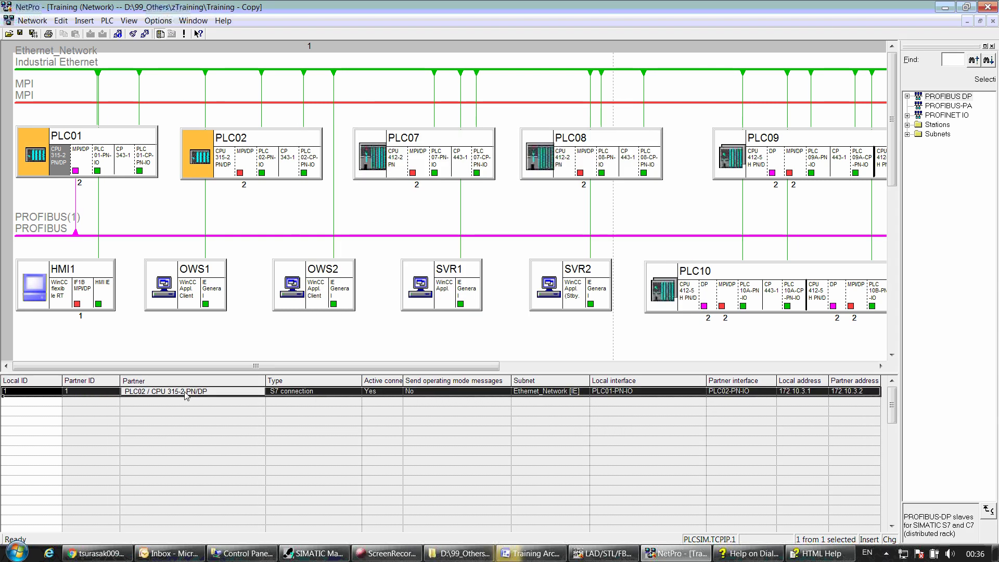
{"action": "left_click", "coordinate": [262, 404]}
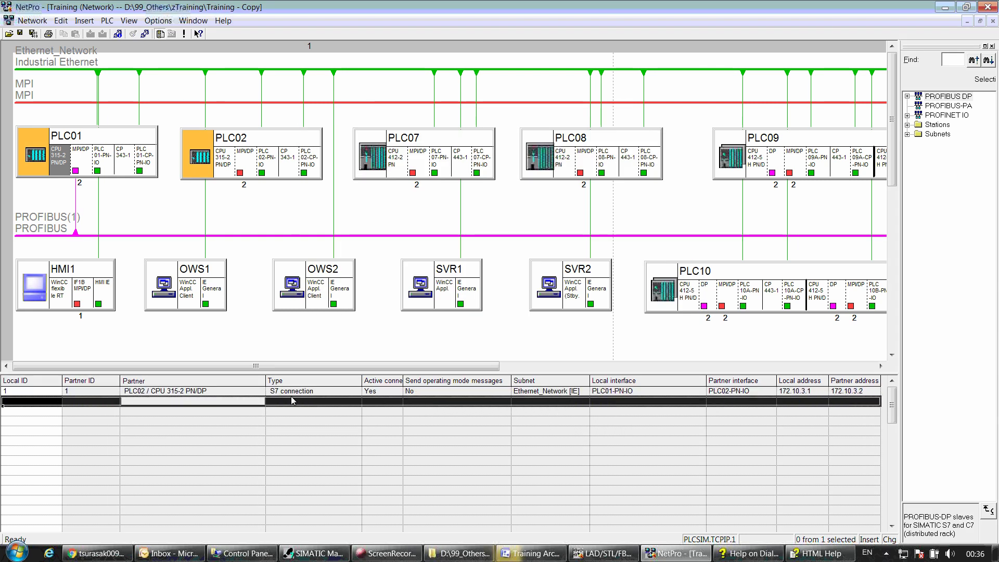
{"action": "left_click_drag", "start_coordinate": [404, 384], "coordinate": [453, 399]}
{"action": "left_click", "coordinate": [415, 393]}
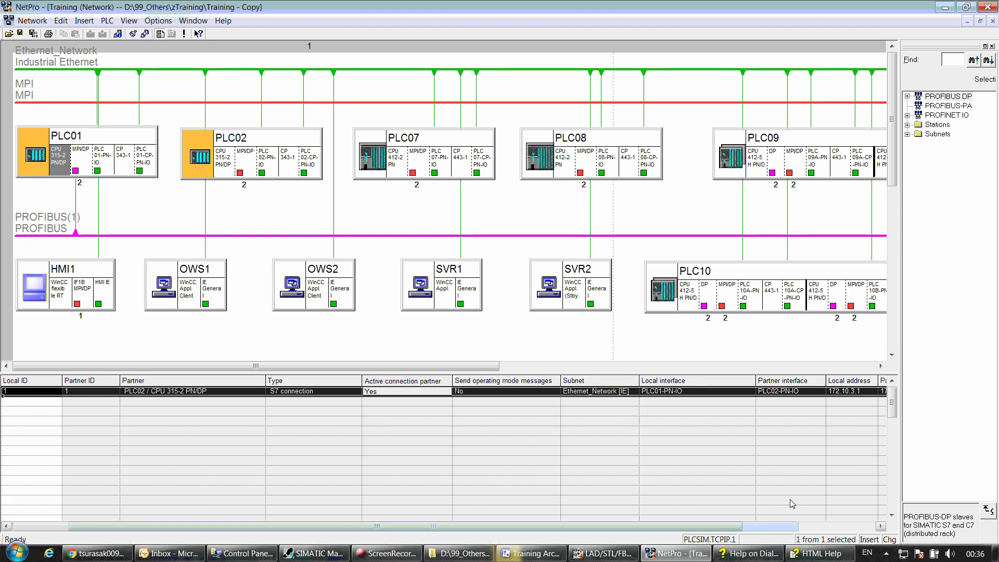
{"action": "left_click_drag", "start_coordinate": [756, 384], "coordinate": [701, 384]}
{"action": "left_click", "coordinate": [103, 432]}
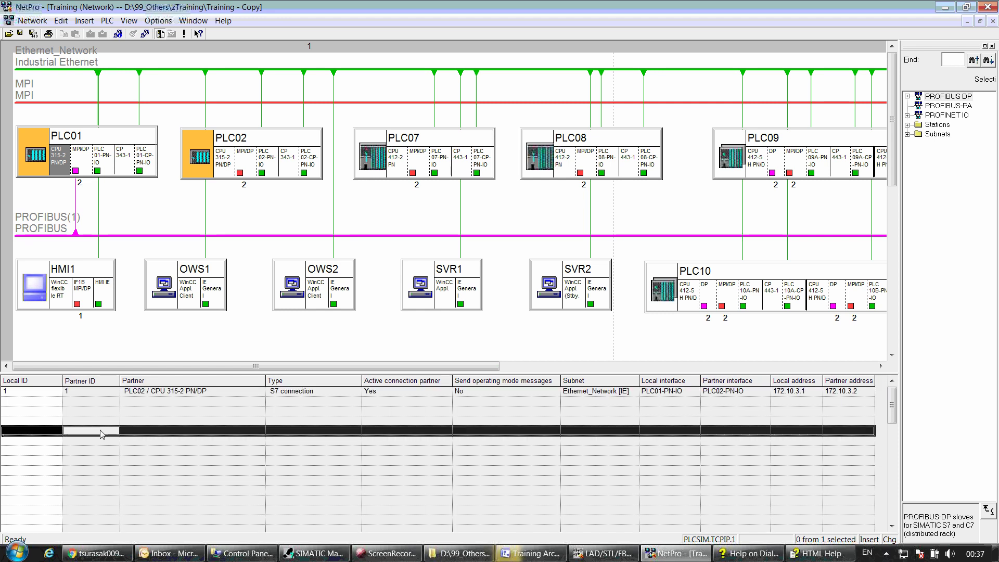
Step: Display the connection table of PLC02's CPU and open the object properties of its S7 connection to PLC01
{"action": "left_click", "coordinate": [223, 162]}
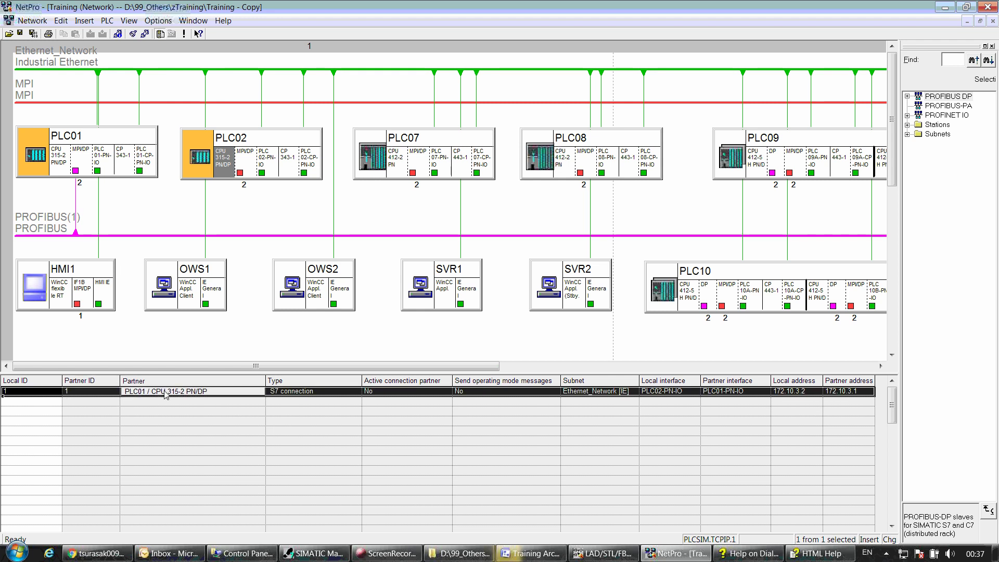
{"action": "left_click", "coordinate": [314, 403]}
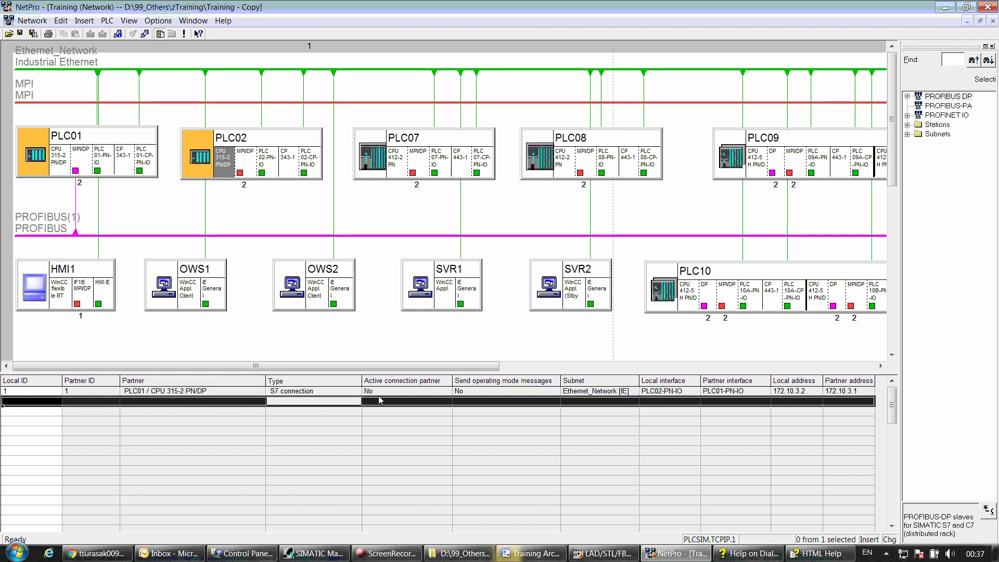
{"action": "left_click", "coordinate": [380, 397]}
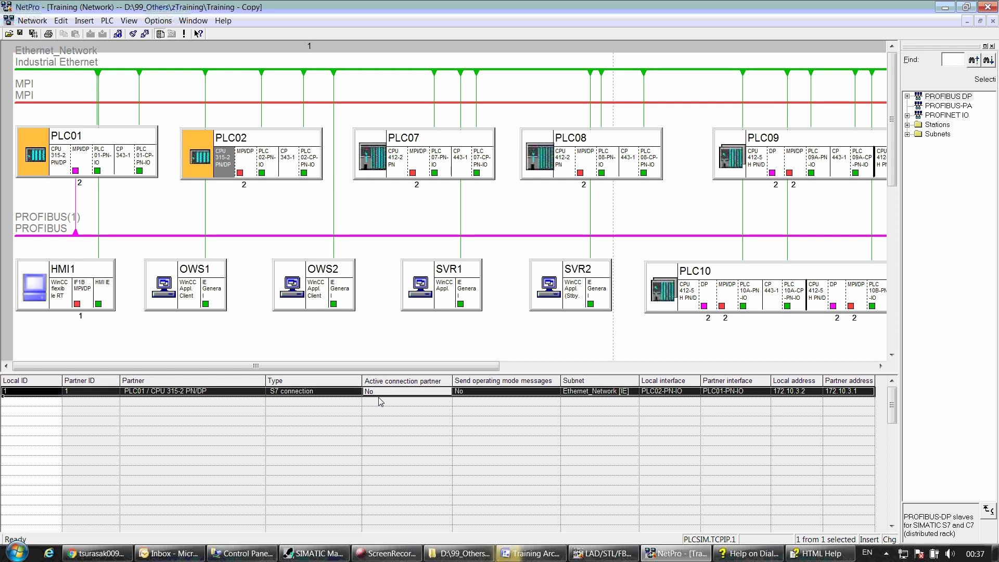
{"action": "right_click", "coordinate": [352, 394]}
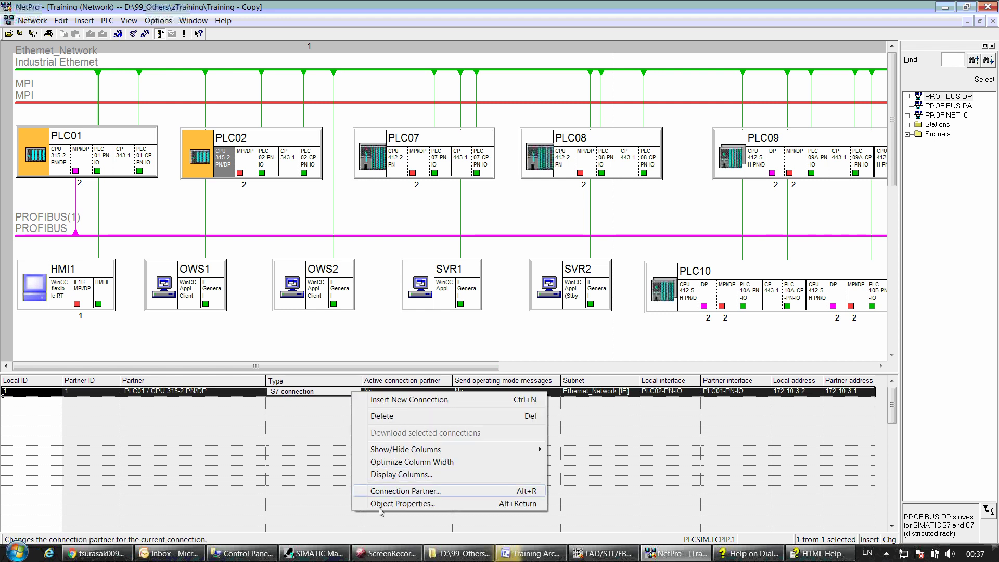
{"action": "left_click", "coordinate": [396, 504]}
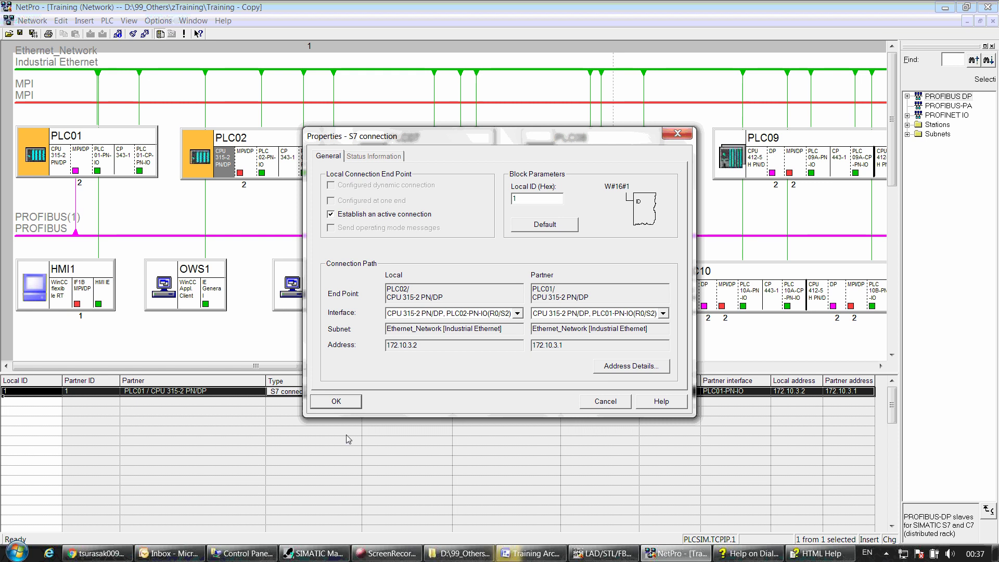
Step: Accept the properties of PLC02's S7 connection and check the matching connection entry of PLC01's CPU
{"action": "left_click", "coordinate": [337, 402]}
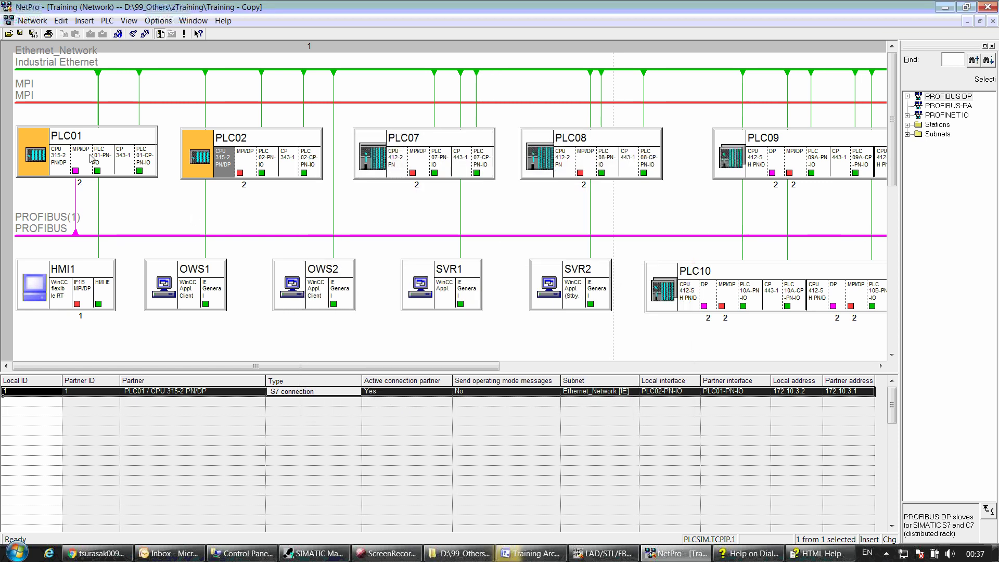
{"action": "left_click", "coordinate": [65, 160]}
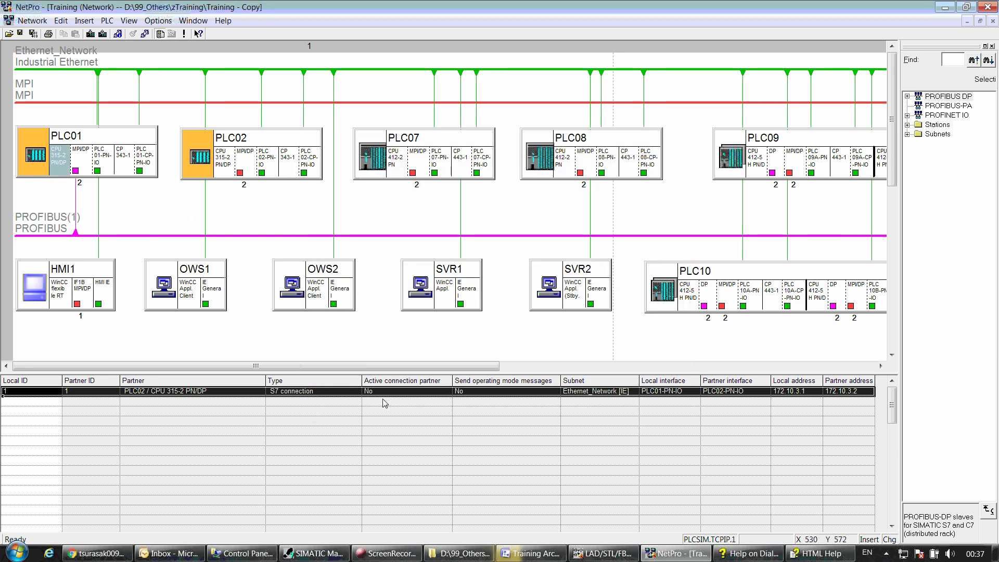
{"action": "left_click", "coordinate": [385, 403]}
{"action": "left_click", "coordinate": [103, 392]}
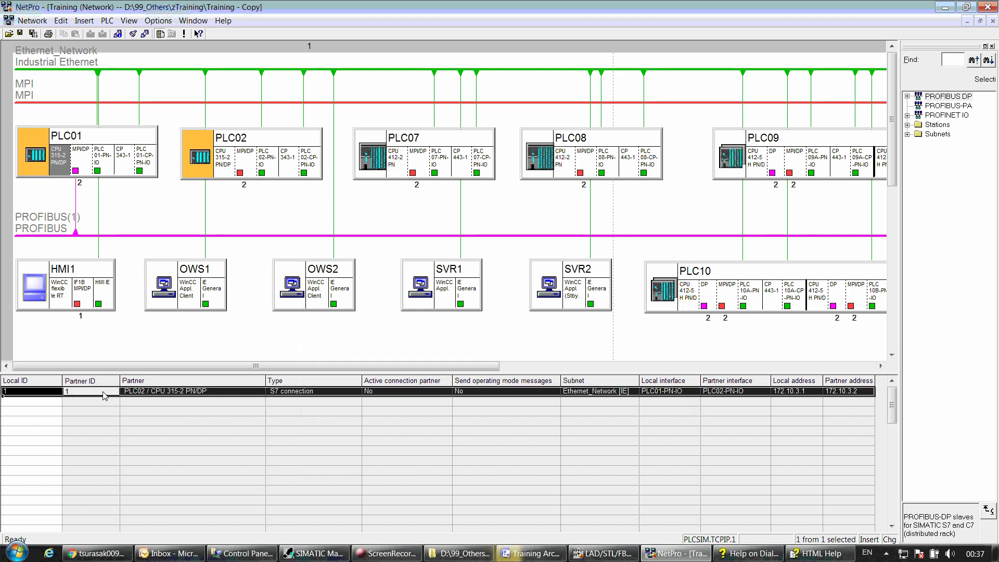
Step: Save and compile the network with PLC01's CPU selected, using Compile and check everything, and close the consistency check output
{"action": "left_click", "coordinate": [63, 152]}
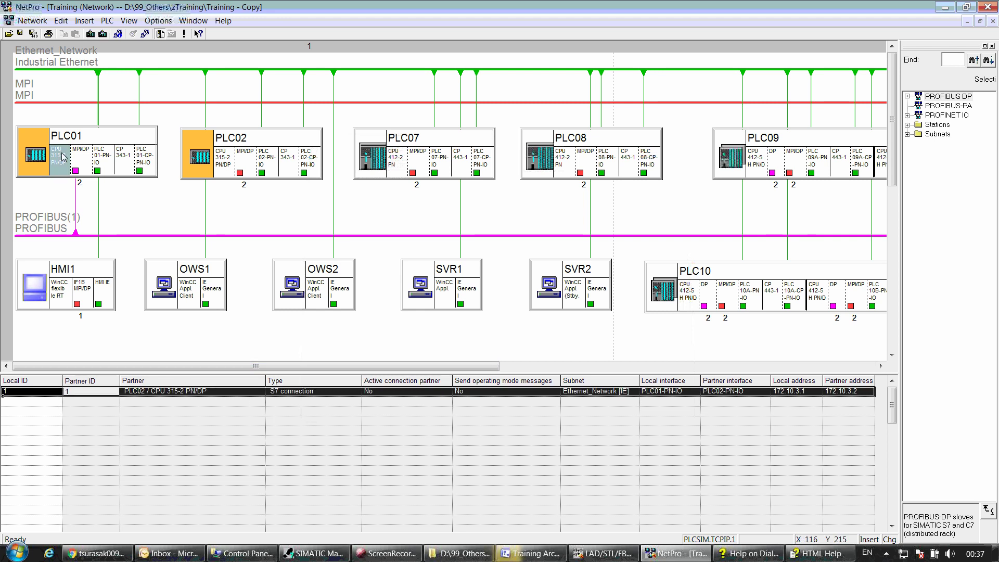
{"action": "left_click", "coordinate": [34, 35]}
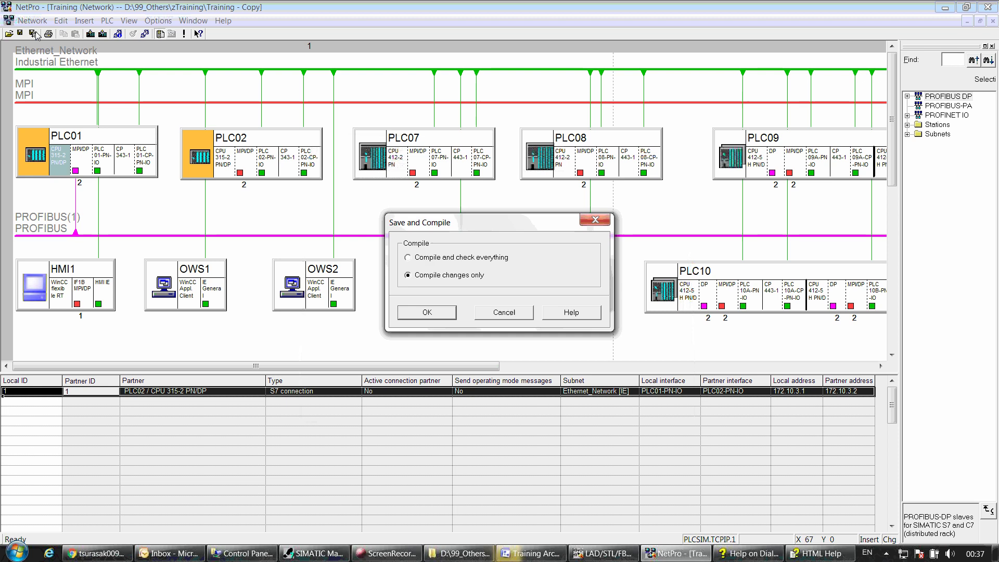
{"action": "left_click", "coordinate": [435, 259]}
{"action": "left_click", "coordinate": [434, 312]}
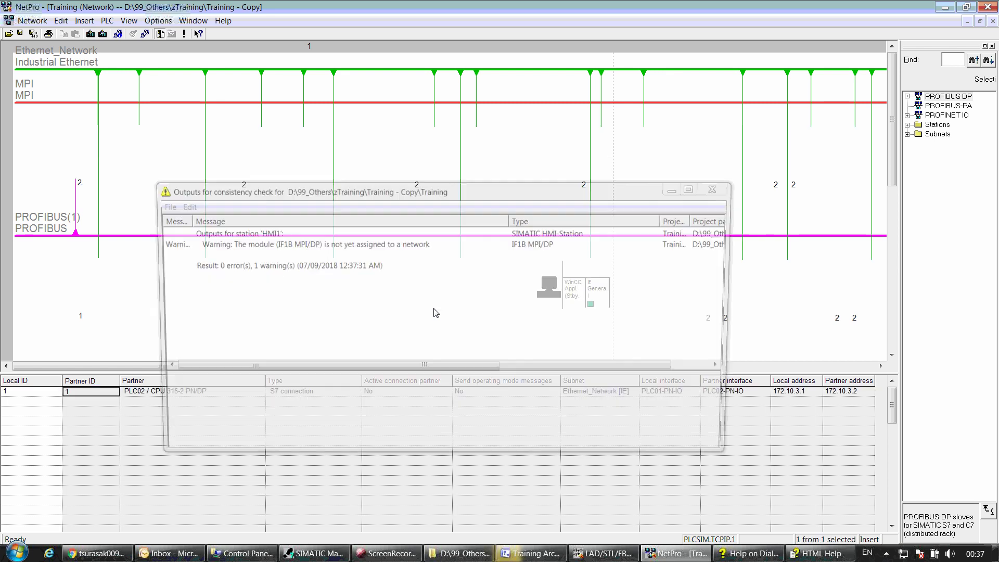
{"action": "left_click", "coordinate": [720, 187]}
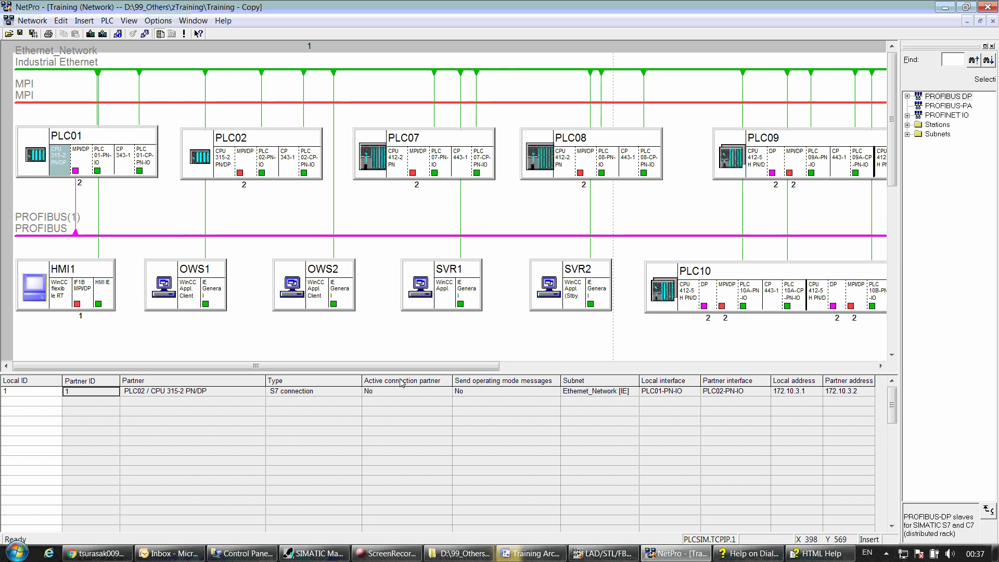
Step: Switch to SIMATIC Manager and display the Blocks folder of PLC01's program PLC1
{"action": "left_click", "coordinate": [316, 555]}
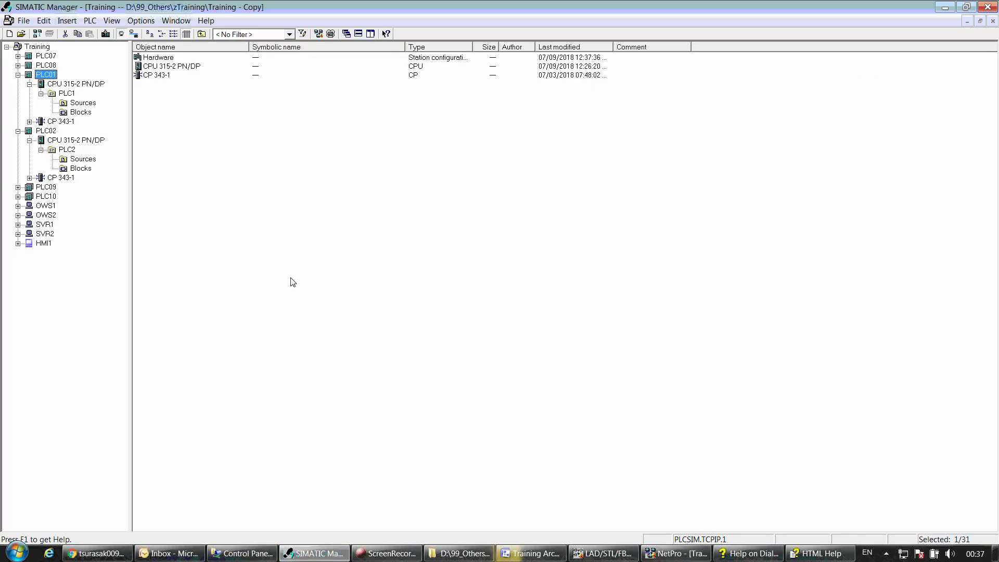
{"action": "left_click", "coordinate": [82, 114]}
{"action": "left_click", "coordinate": [373, 285]}
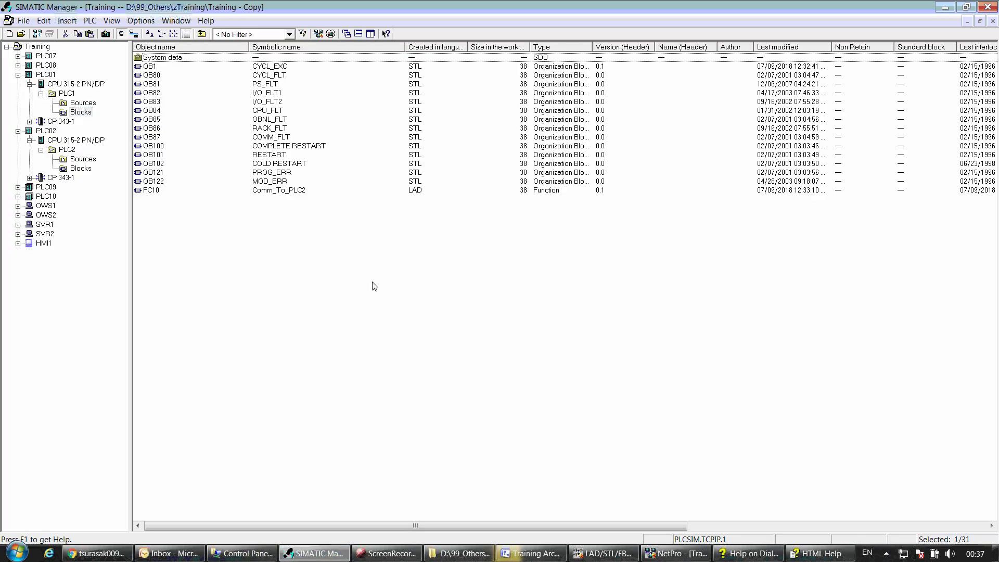
Step: Review the SFB12/FB12 BSEND and SFB13/FB13 BRCV entries in the HTML Help topic on blocks for different connection types
{"action": "left_click", "coordinate": [604, 555]}
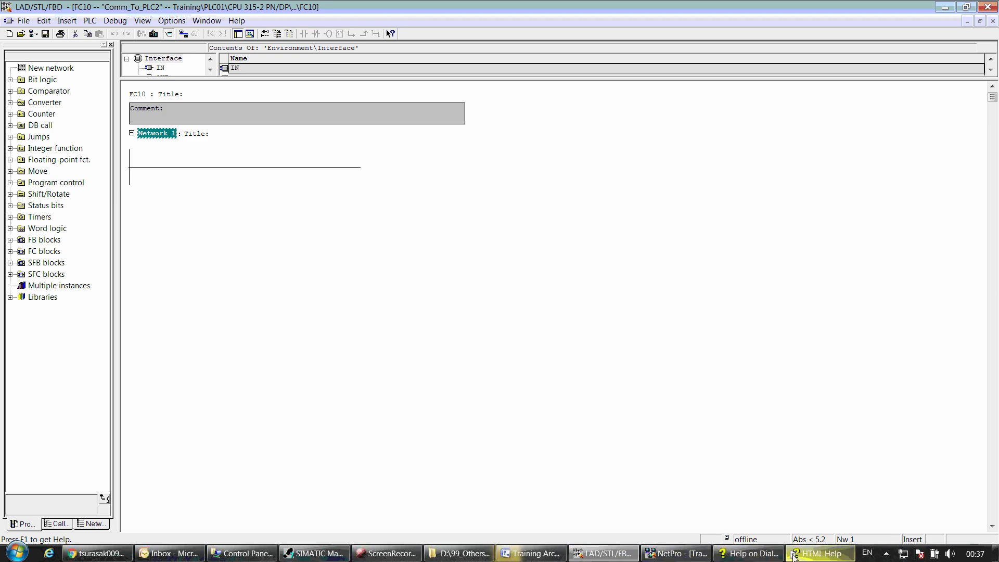
{"action": "left_click", "coordinate": [795, 556]}
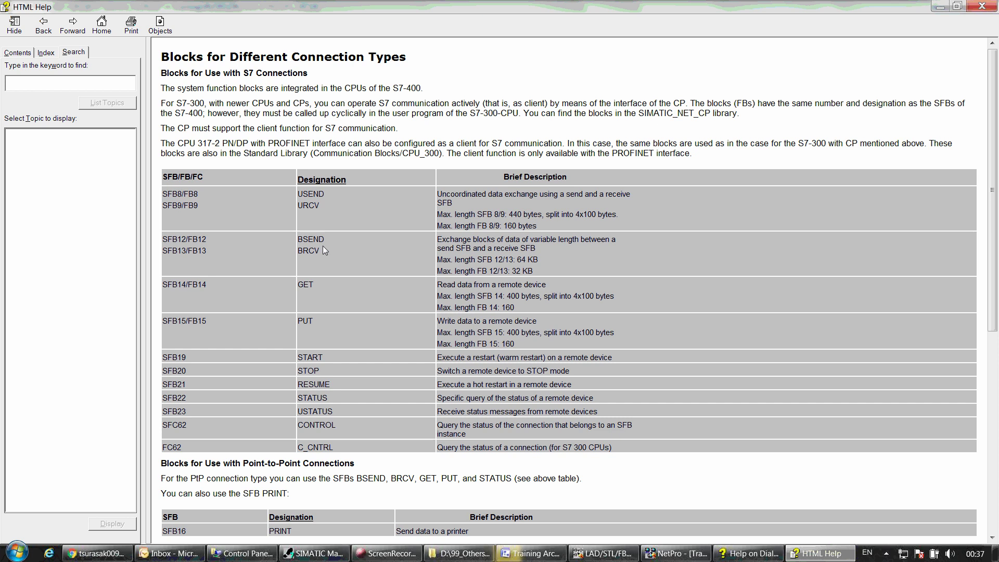
{"action": "left_click_drag", "start_coordinate": [319, 249], "coordinate": [167, 238]}
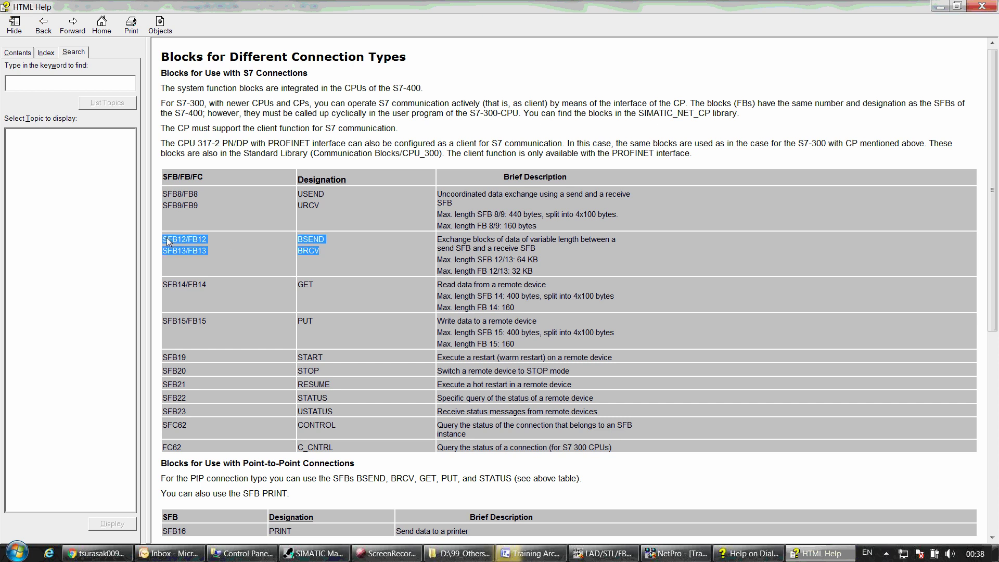
{"action": "left_click", "coordinate": [209, 248]}
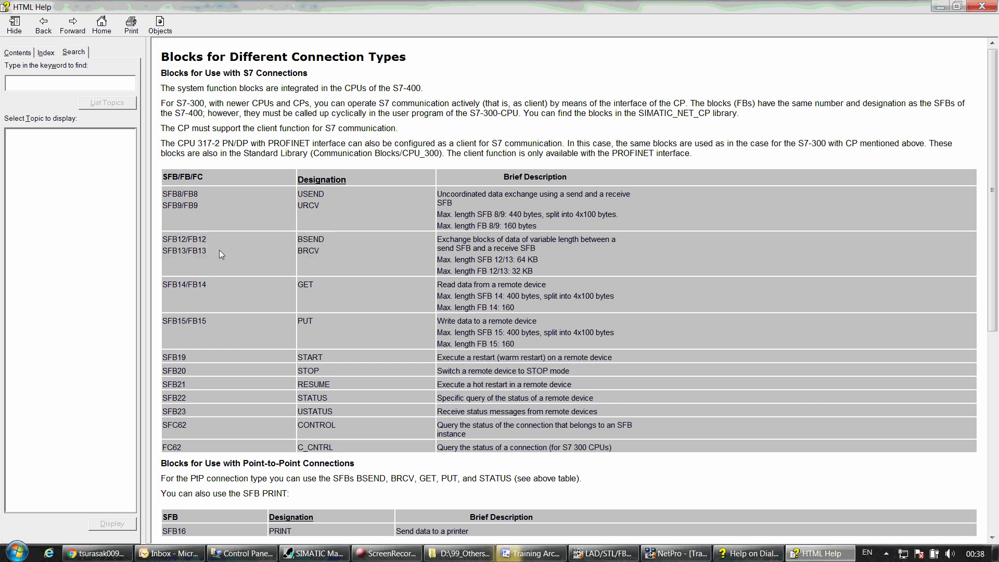
{"action": "left_click_drag", "start_coordinate": [165, 239], "coordinate": [532, 270]}
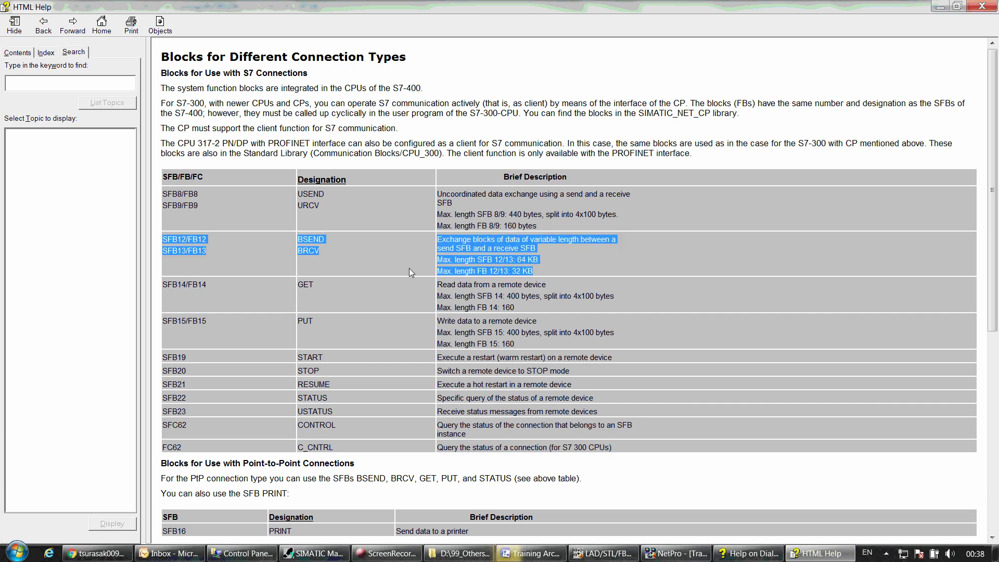
{"action": "left_click", "coordinate": [371, 252]}
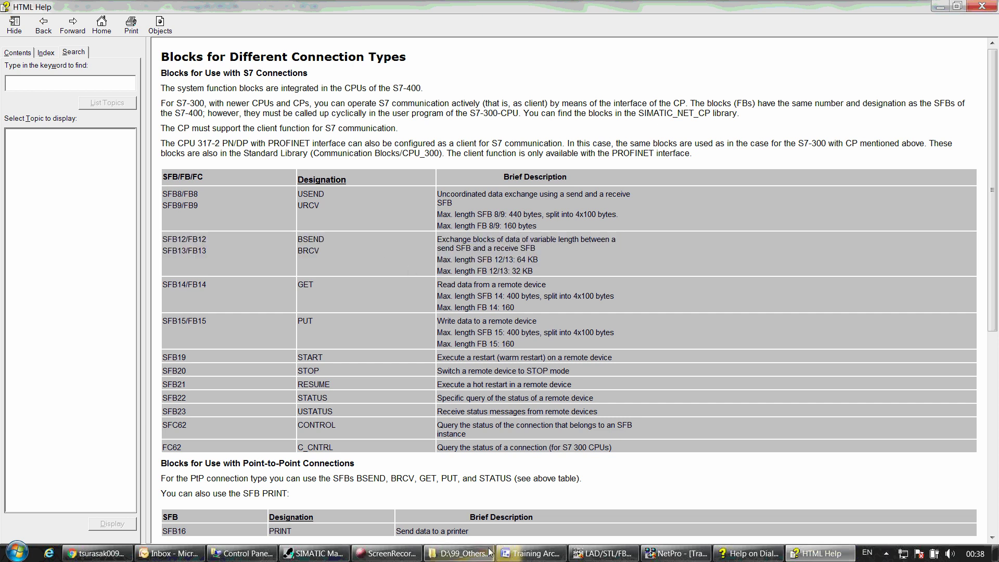
Step: Return to FC10 in the LAD/STL/FBD editor by way of PLC1's Blocks folder and expand System Function Blocks in the Standard Library
{"action": "left_click", "coordinate": [312, 553]}
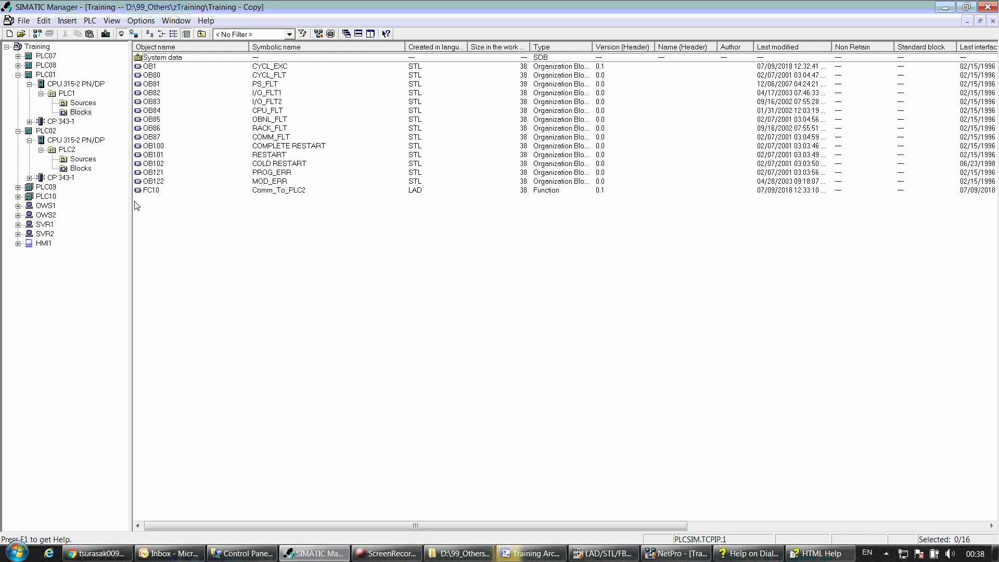
{"action": "left_click", "coordinate": [66, 115]}
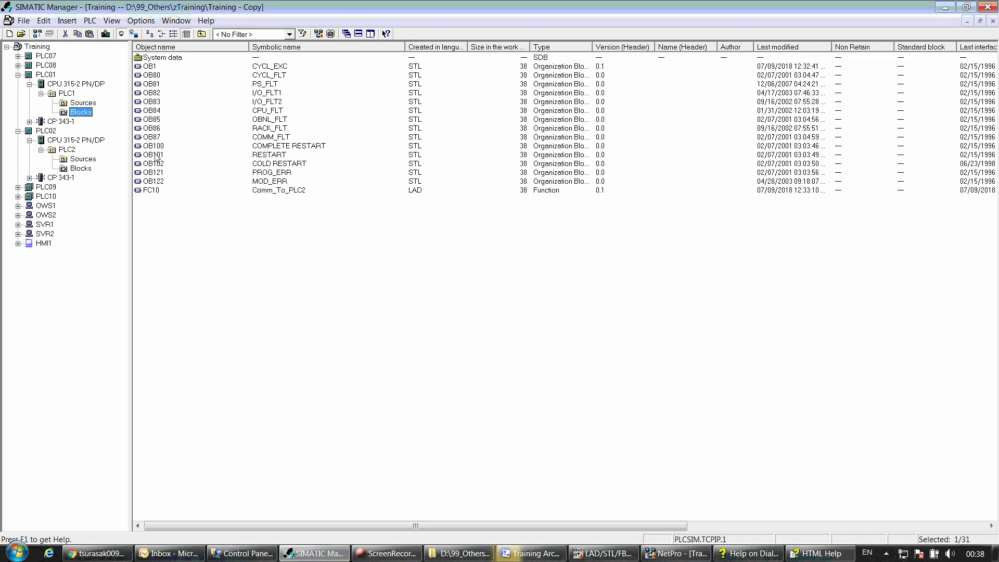
{"action": "left_click", "coordinate": [604, 553]}
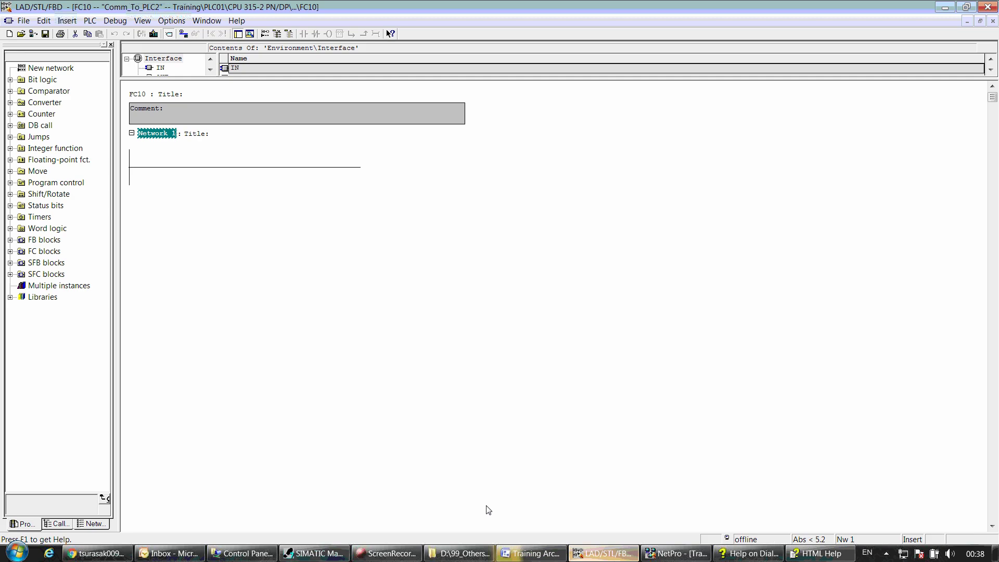
{"action": "left_click", "coordinate": [10, 298]}
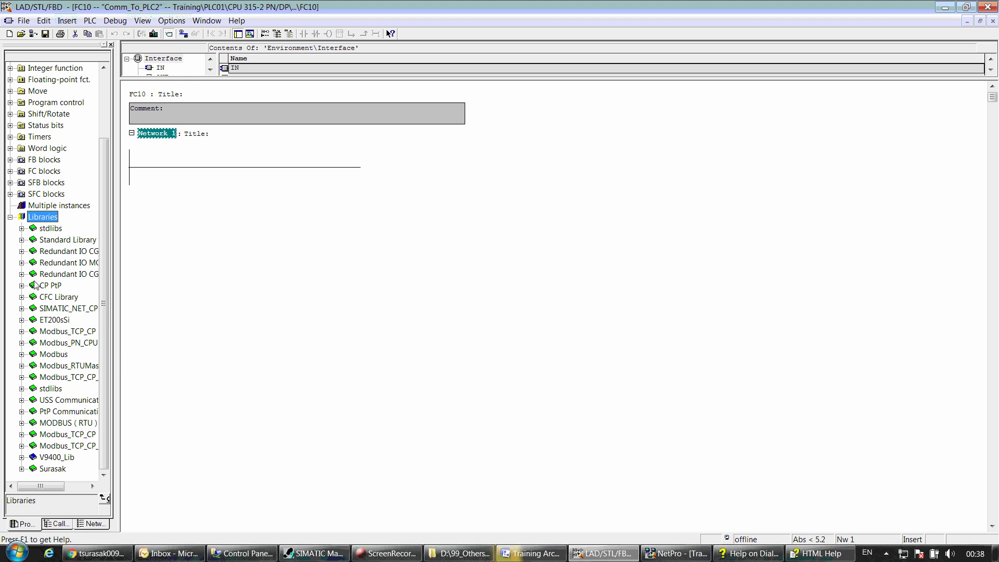
{"action": "double_click", "coordinate": [32, 239]}
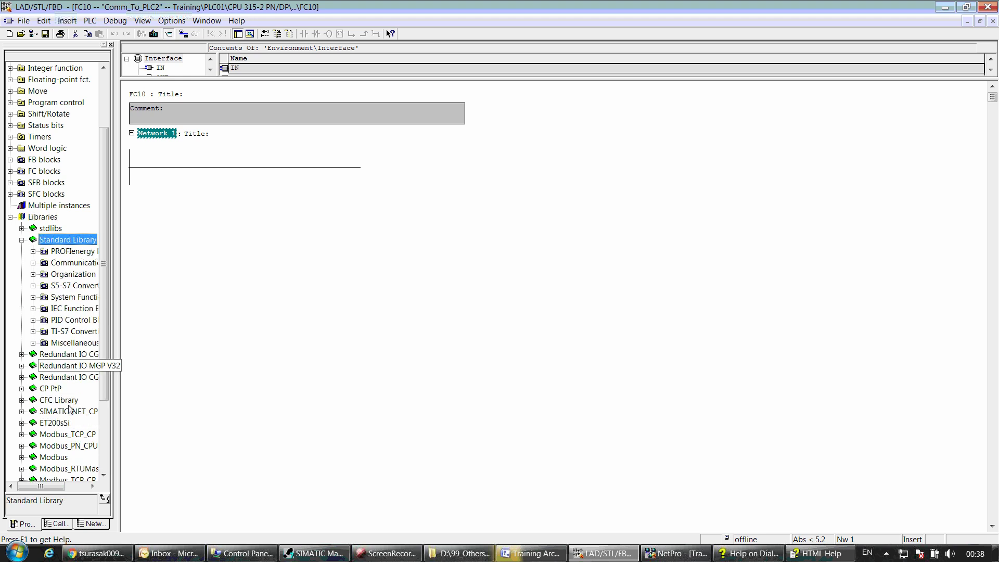
{"action": "left_click_drag", "start_coordinate": [37, 487], "coordinate": [52, 489]}
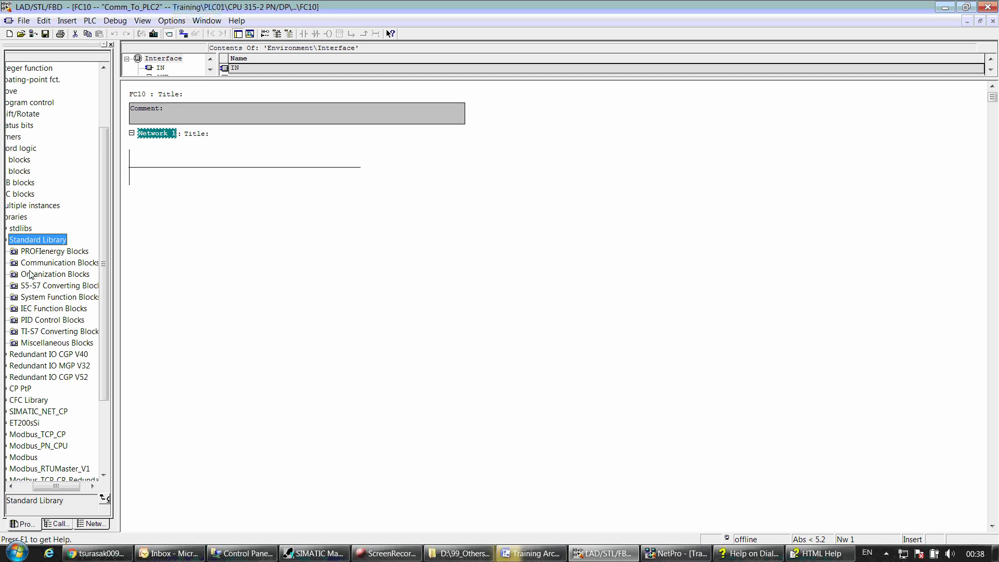
{"action": "left_click", "coordinate": [29, 300]}
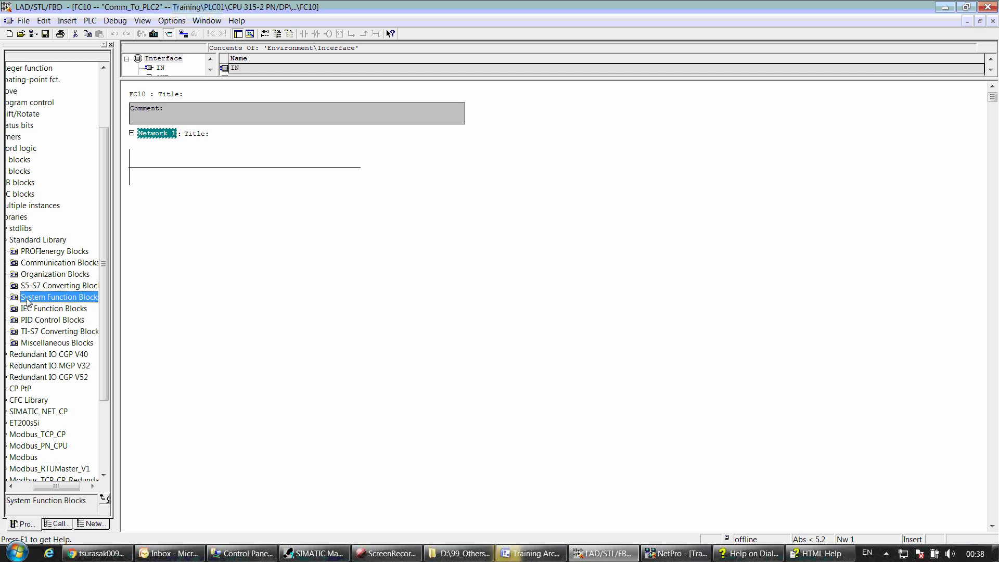
{"action": "left_click_drag", "start_coordinate": [54, 487], "coordinate": [39, 487]}
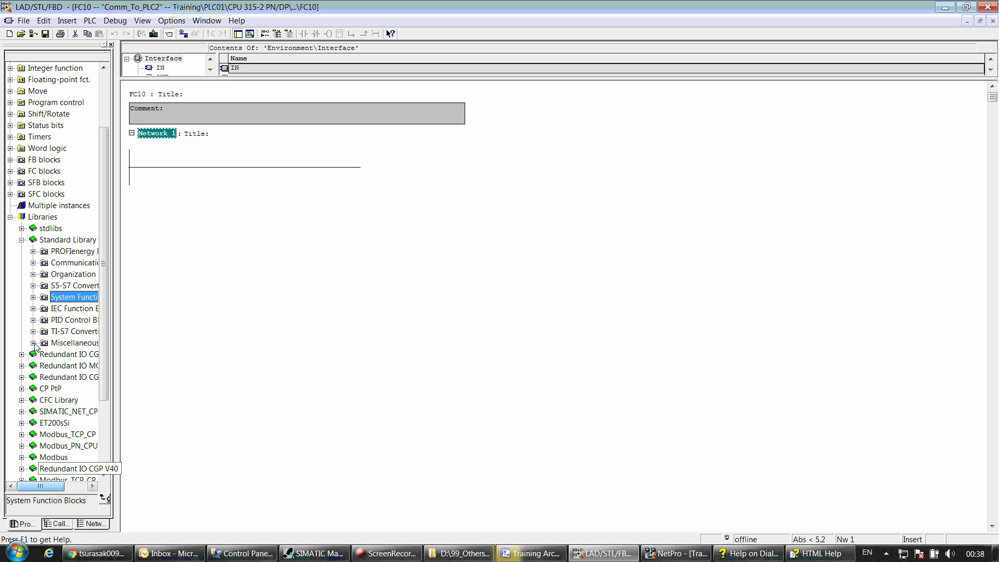
{"action": "left_click", "coordinate": [33, 298]}
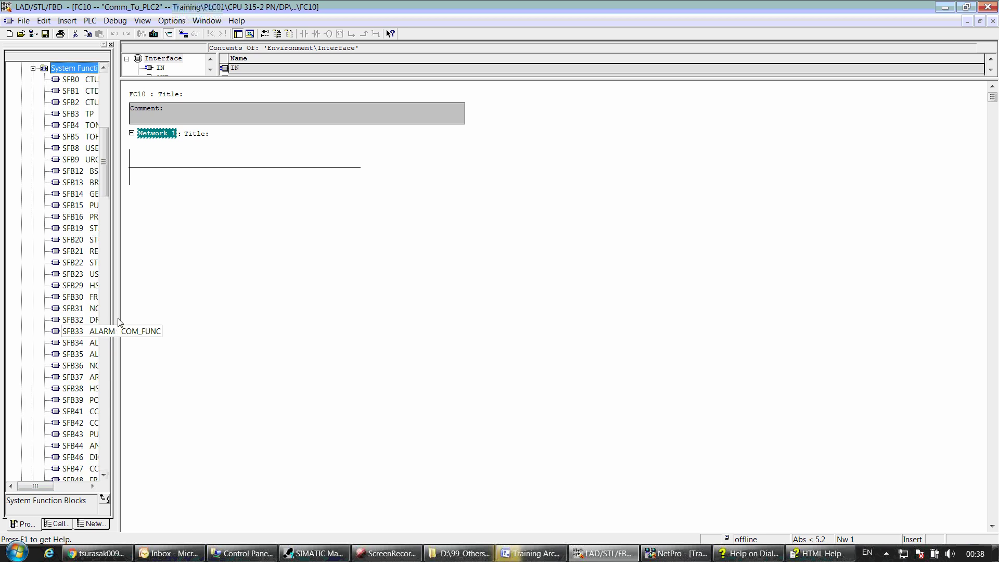
Step: Widen the program elements list and look through the System Function Blocks, comparing them with the help topic on S7 connection blocks
{"action": "left_click_drag", "start_coordinate": [164, 329], "coordinate": [180, 329]}
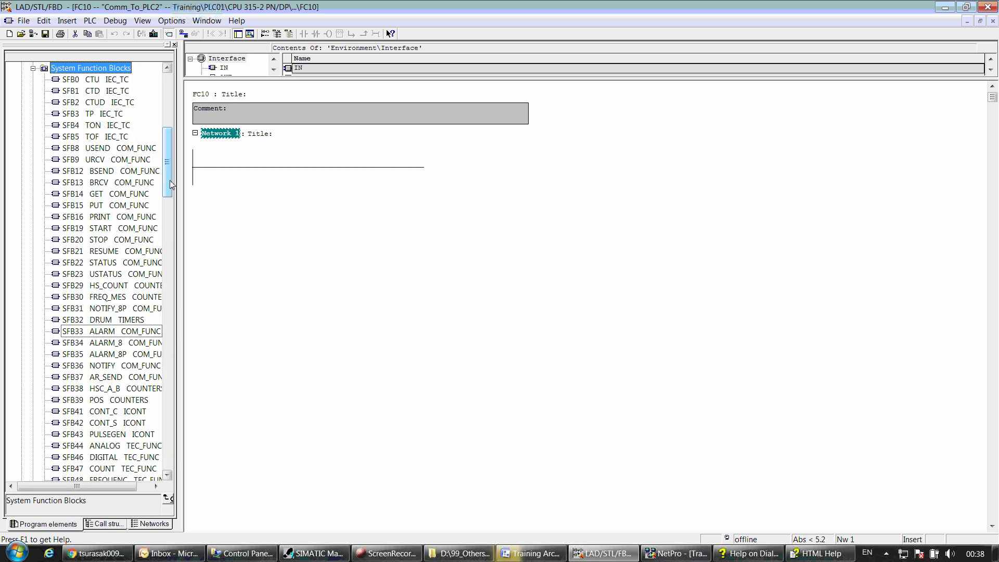
{"action": "left_click_drag", "start_coordinate": [168, 161], "coordinate": [167, 146]}
{"action": "left_click", "coordinate": [293, 555]}
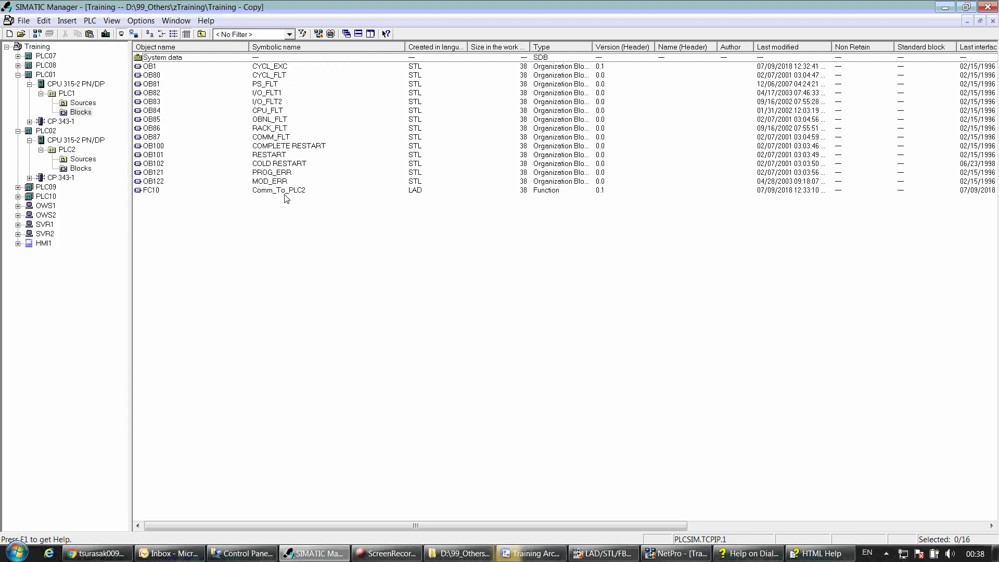
{"action": "left_click", "coordinate": [603, 556]}
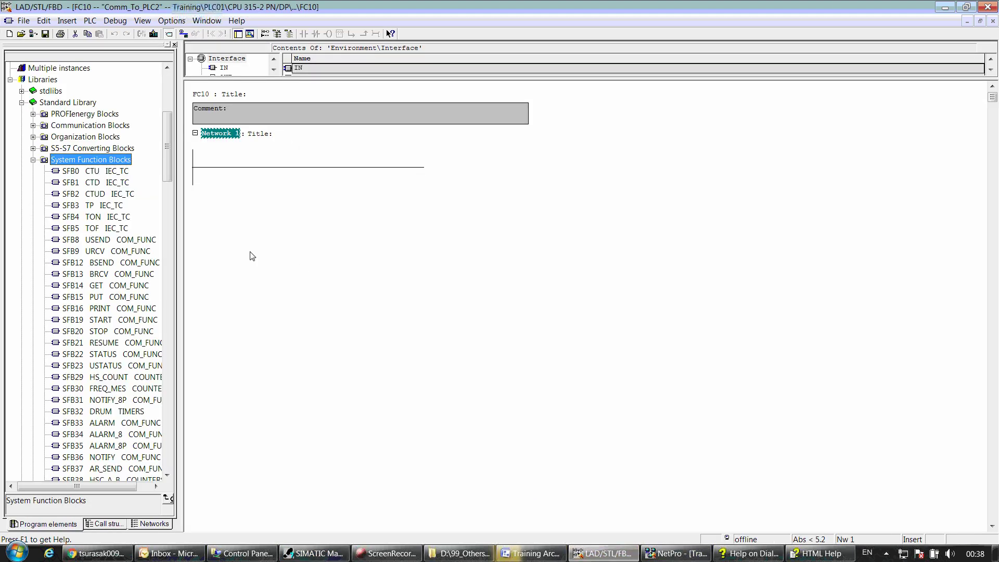
{"action": "left_click_drag", "start_coordinate": [167, 175], "coordinate": [176, 417]}
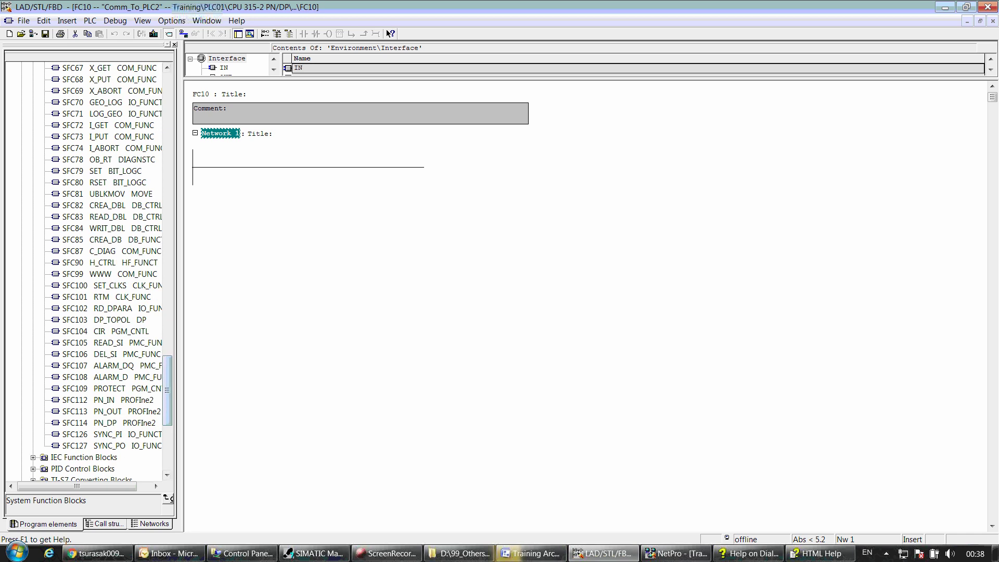
{"action": "left_click", "coordinate": [792, 553]}
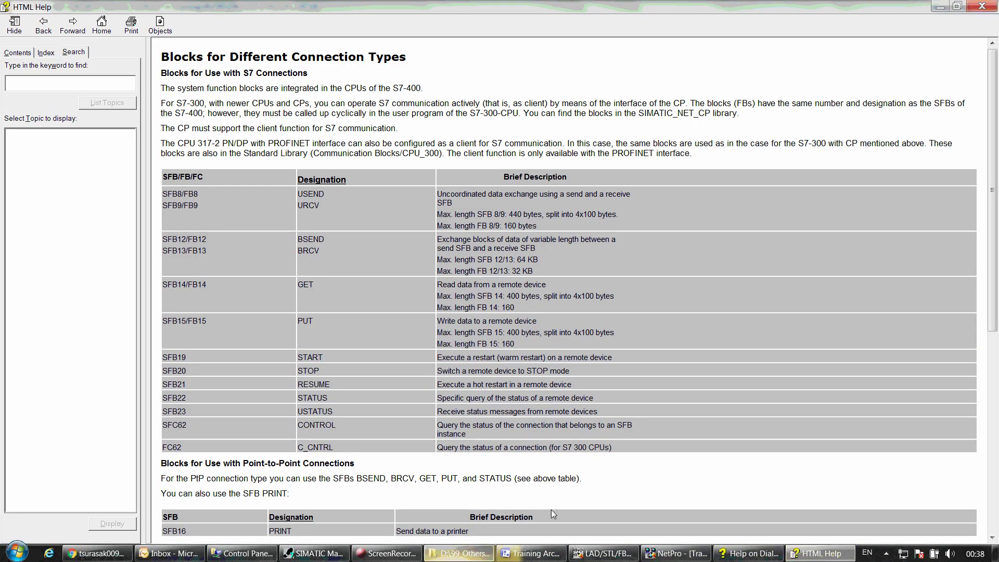
{"action": "left_click", "coordinate": [599, 552]}
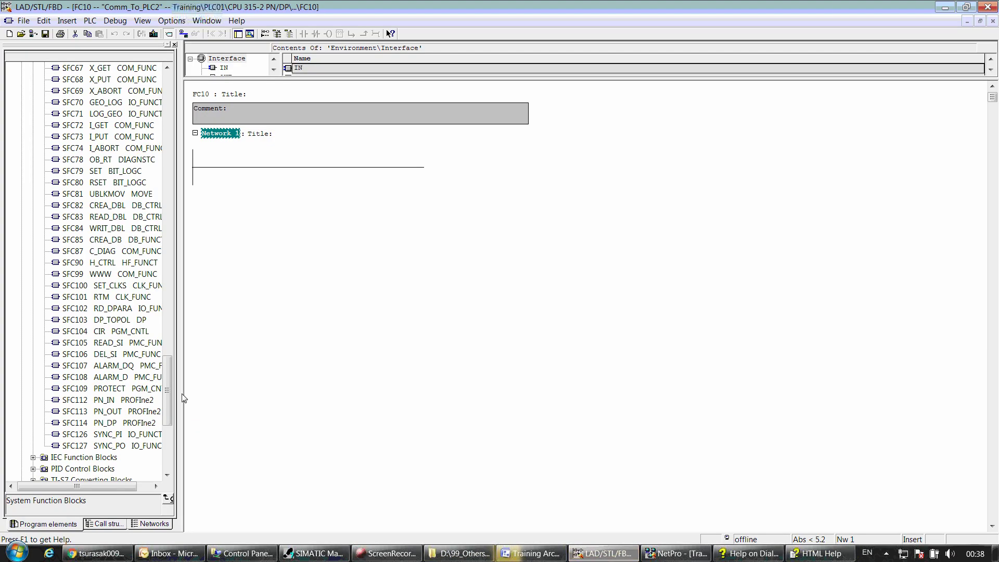
{"action": "left_click_drag", "start_coordinate": [168, 398], "coordinate": [168, 147]}
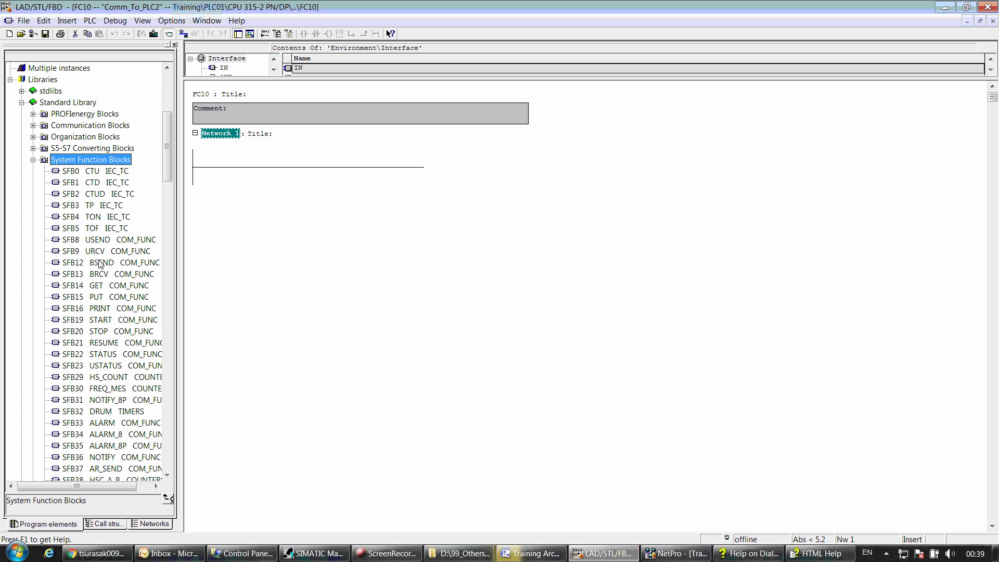
Step: Insert SFB12 BSEND into Network 1 of FC10 and SFB13 BRCV into a new Network 2
{"action": "left_click", "coordinate": [101, 263]}
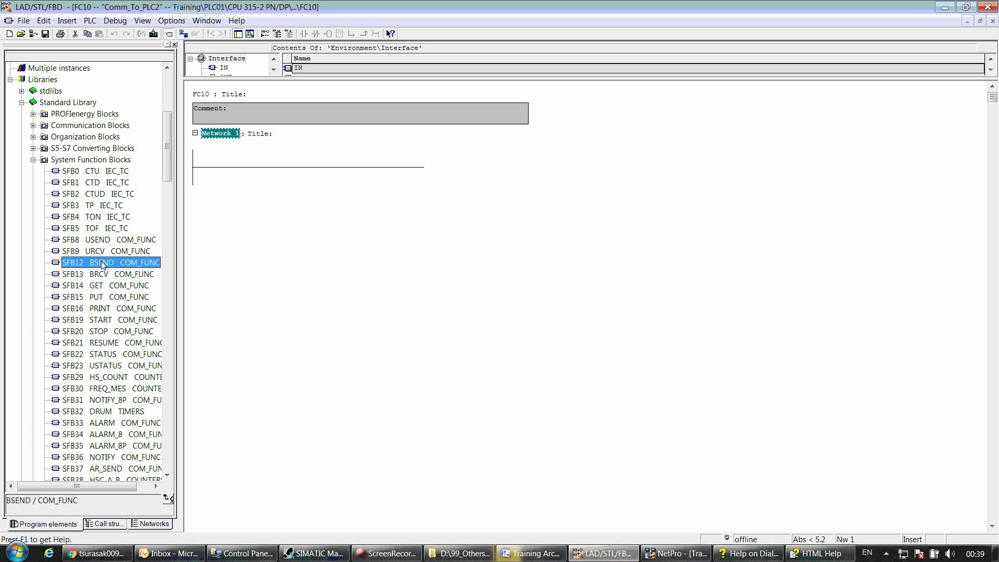
{"action": "left_click_drag", "start_coordinate": [102, 266], "coordinate": [334, 172]}
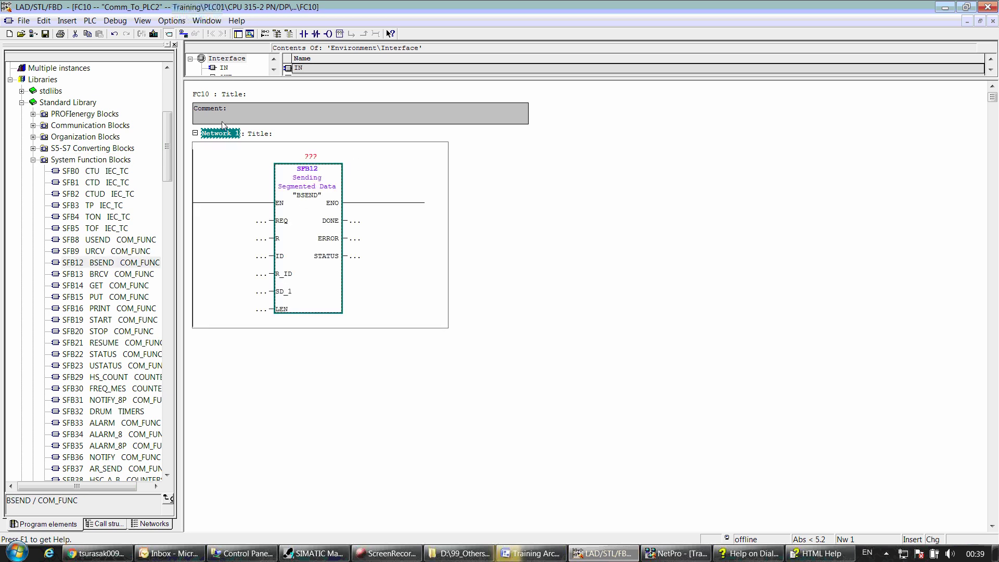
{"action": "left_click", "coordinate": [264, 34]}
{"action": "left_click", "coordinate": [106, 275]}
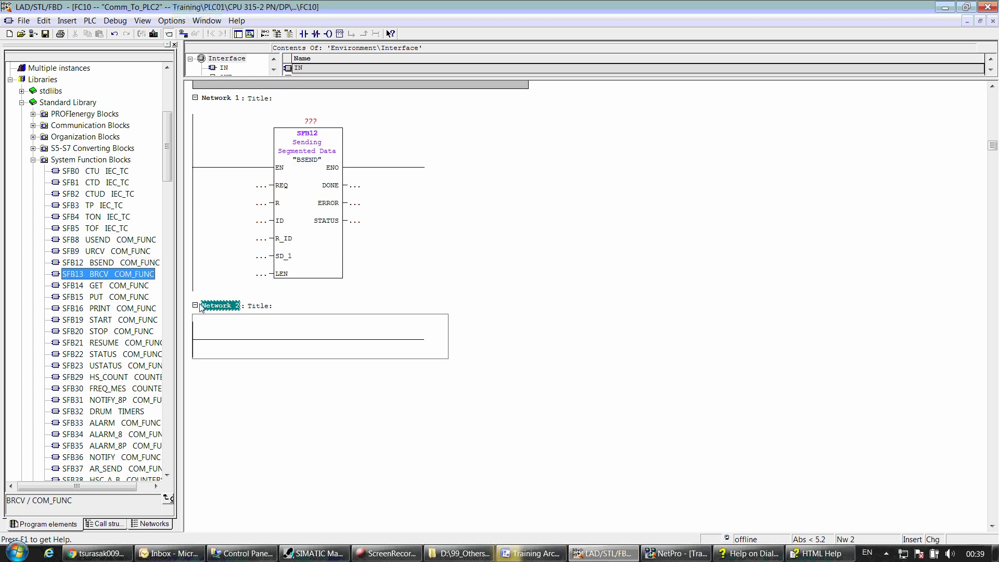
{"action": "left_click_drag", "start_coordinate": [299, 344], "coordinate": [300, 344]}
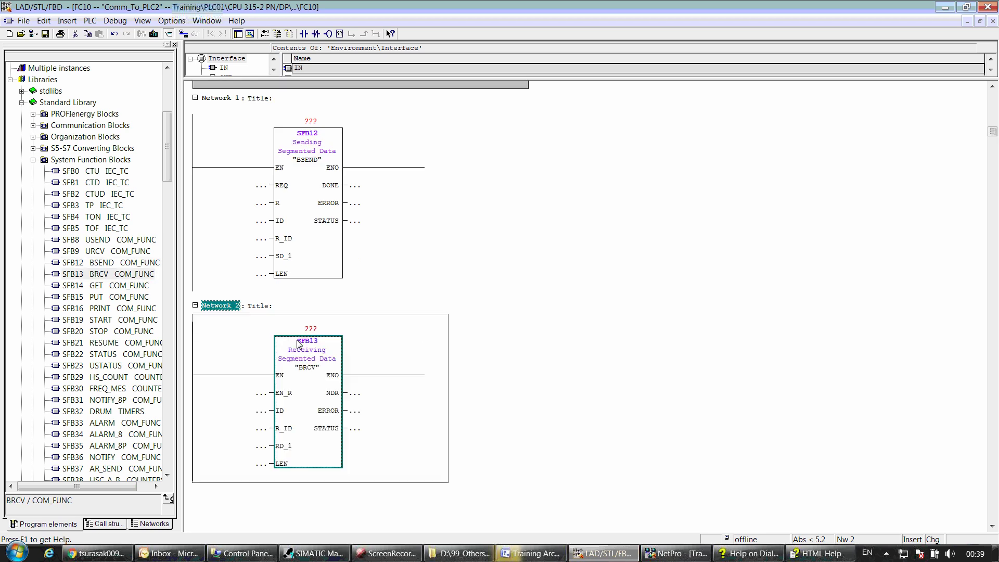
Step: Assign DB100 as the instance data block of the BSEND call in Network 1 and generate it
{"action": "left_click", "coordinate": [230, 125]}
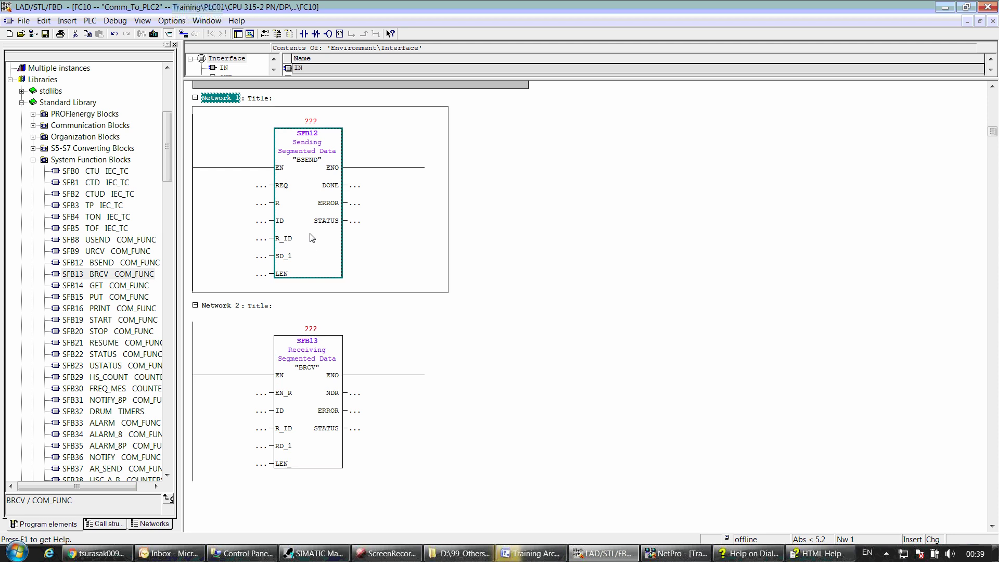
{"action": "left_click", "coordinate": [311, 125]}
{"action": "type", "text": "db100"}
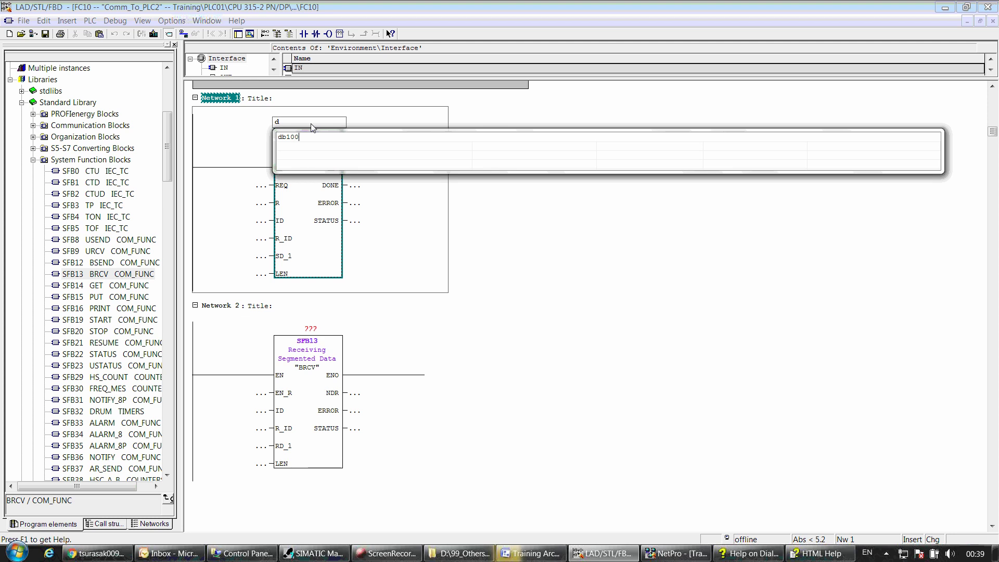
{"action": "key", "text": "Return"}
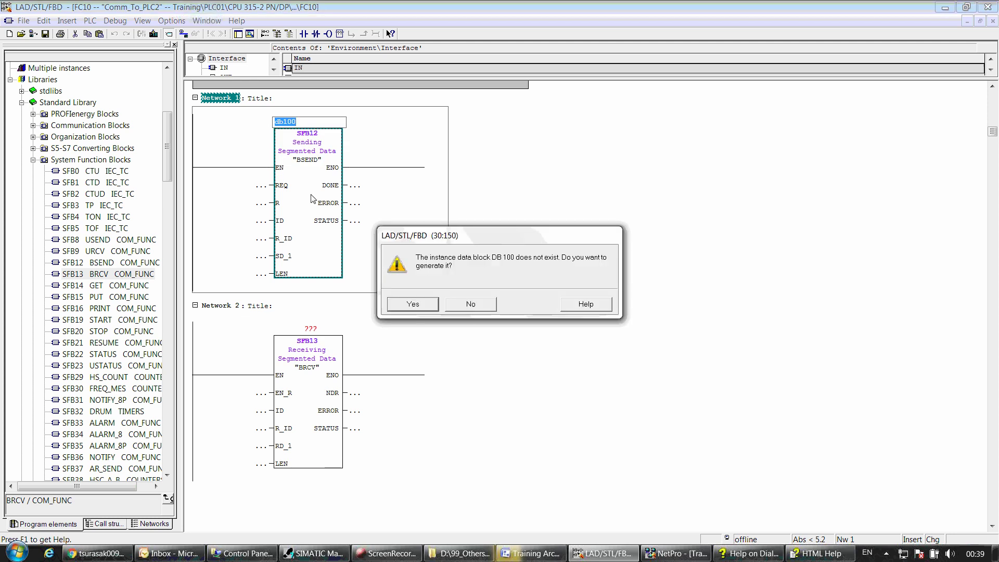
{"action": "left_click", "coordinate": [428, 306]}
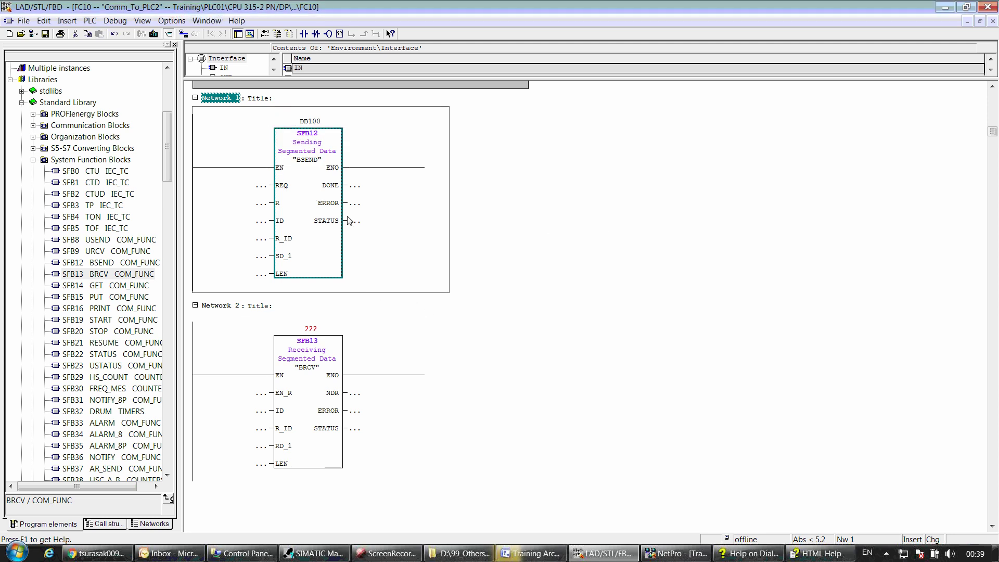
Step: Give DB100 the symbol IDB_BSEND_PLC2 and apply it
{"action": "right_click", "coordinate": [305, 120]}
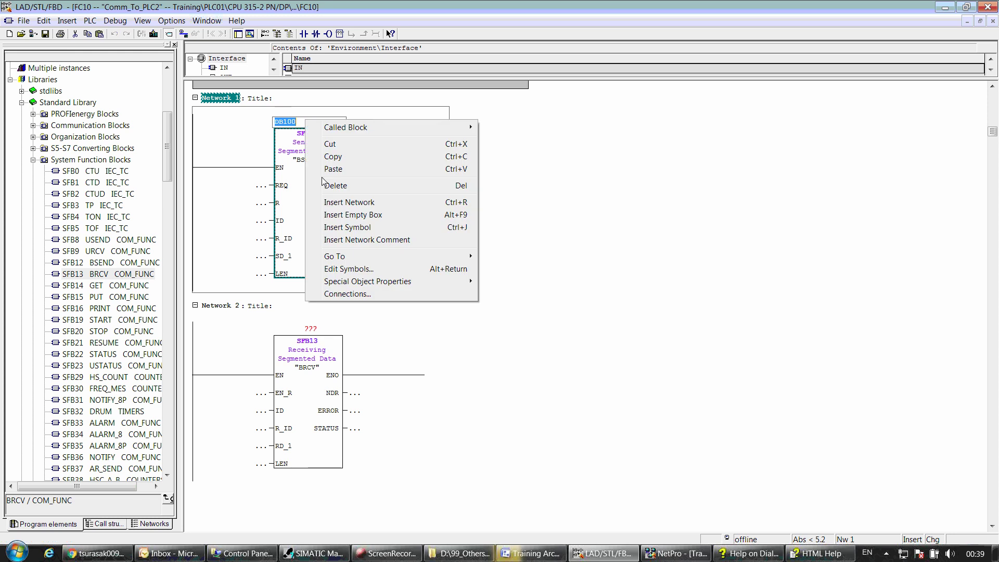
{"action": "left_click", "coordinate": [360, 269]}
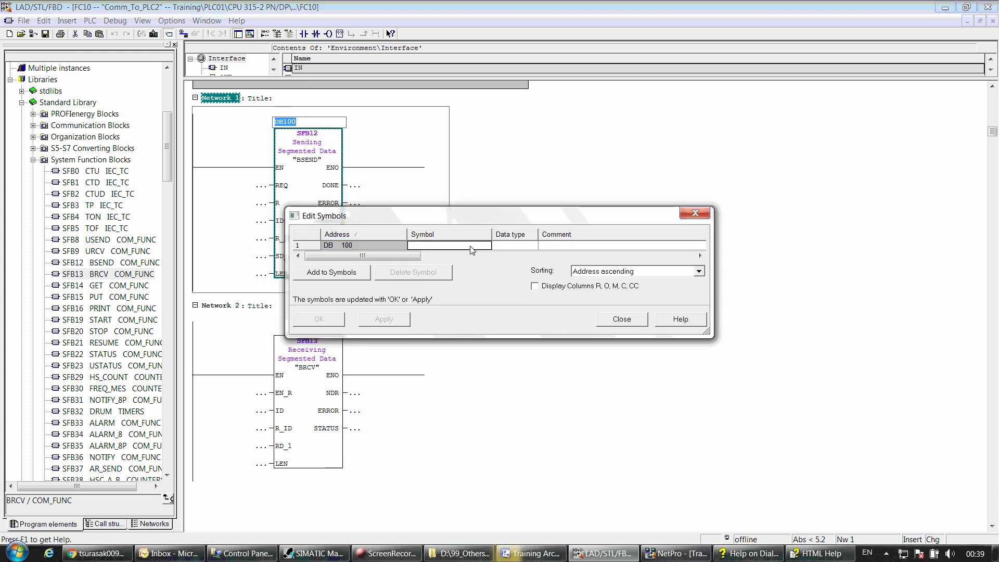
{"action": "left_click", "coordinate": [471, 247]}
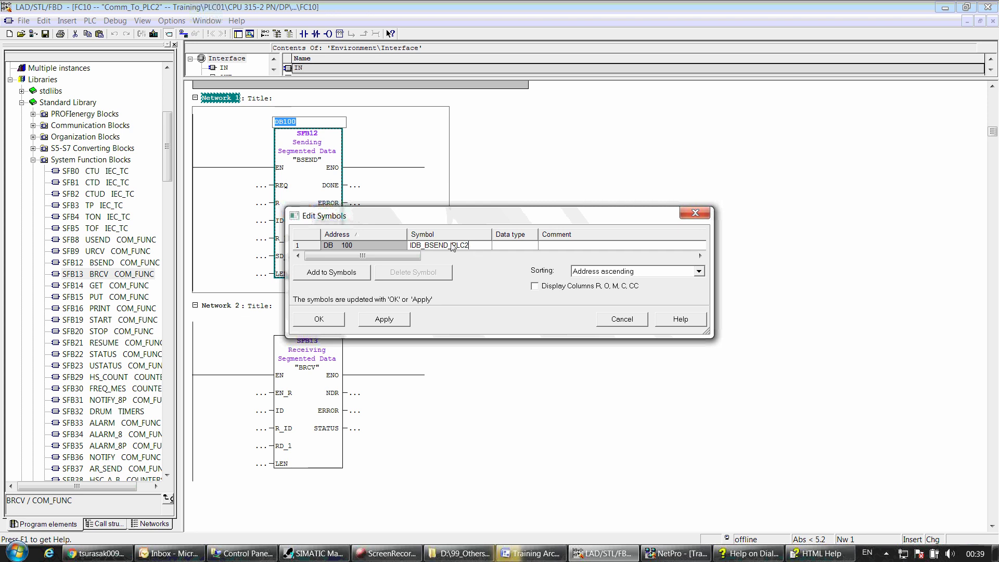
{"action": "left_click", "coordinate": [369, 321]}
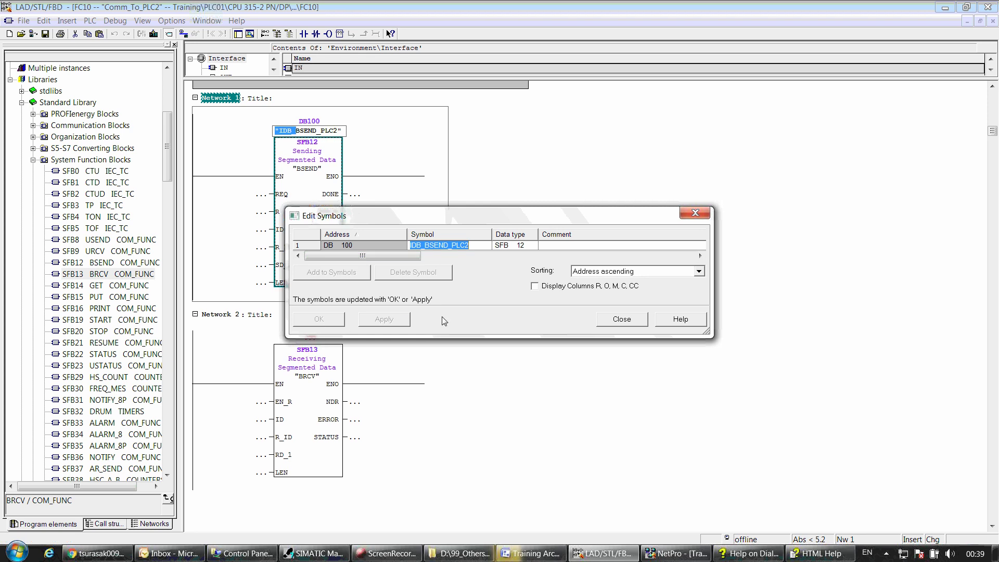
{"action": "left_click", "coordinate": [629, 322]}
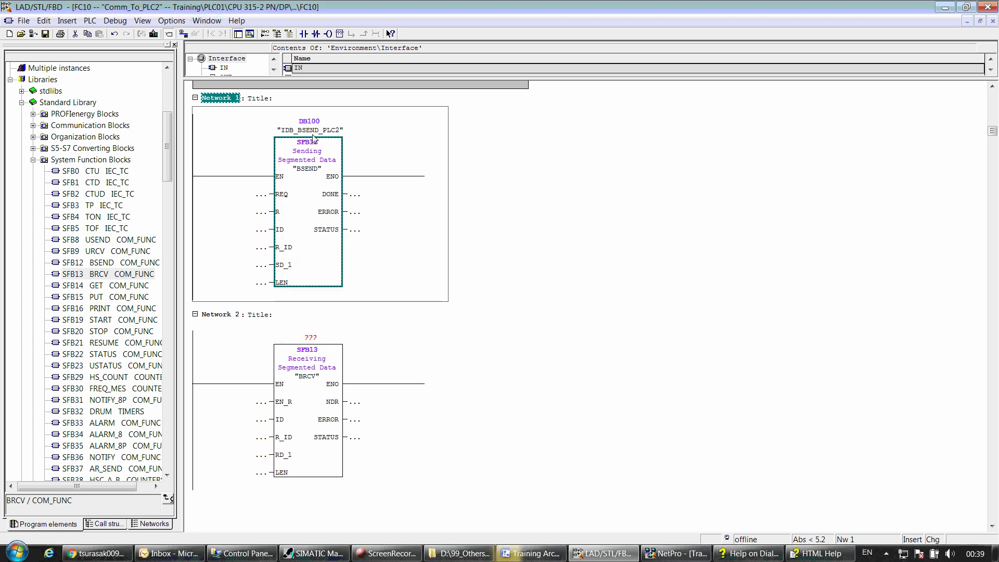
Step: Switch to SIMATIC Manager, reload PLC1's Blocks folder and check the entry for DB100
{"action": "left_click", "coordinate": [316, 392]}
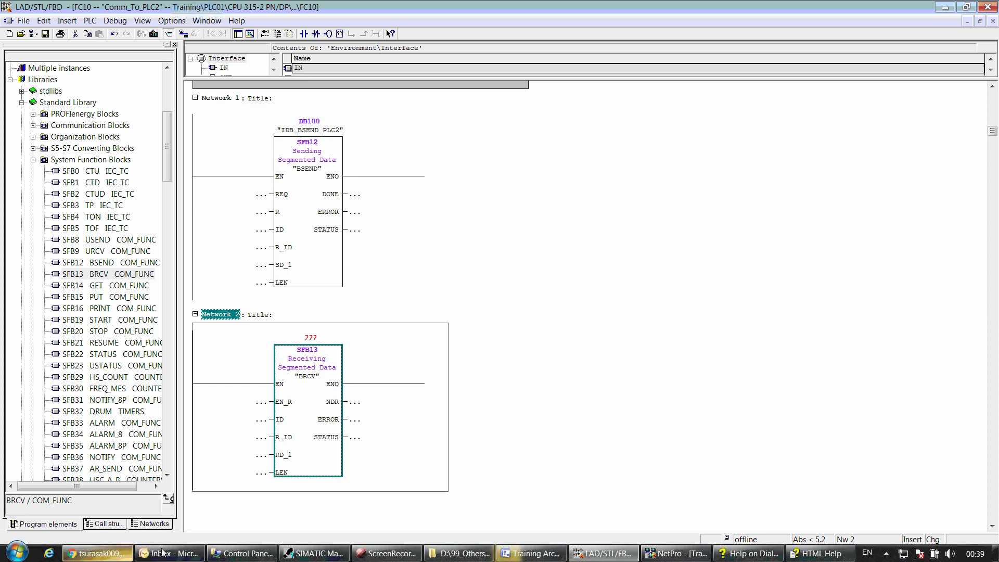
{"action": "left_click", "coordinate": [313, 553]}
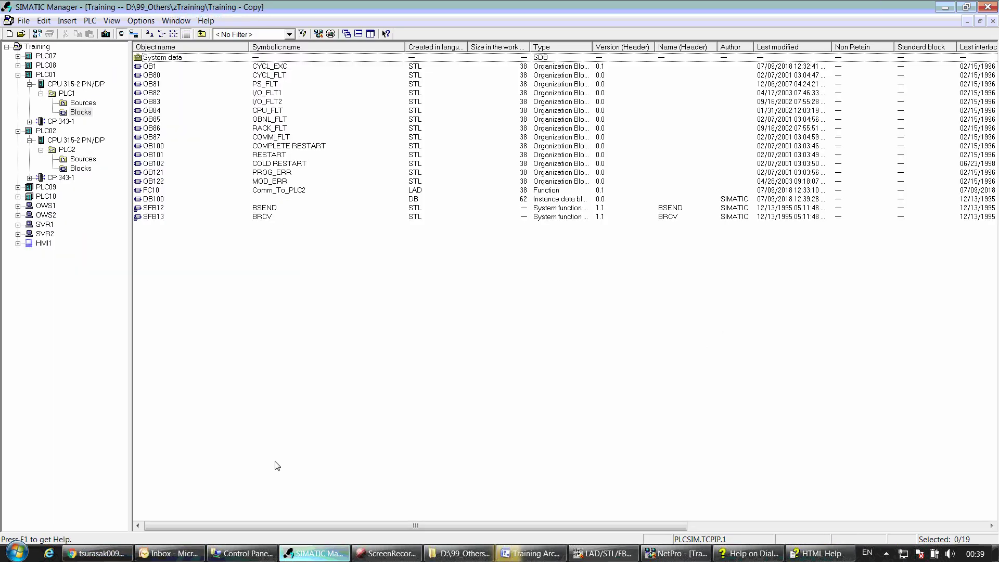
{"action": "left_click", "coordinate": [272, 202]}
{"action": "left_click", "coordinate": [274, 238]}
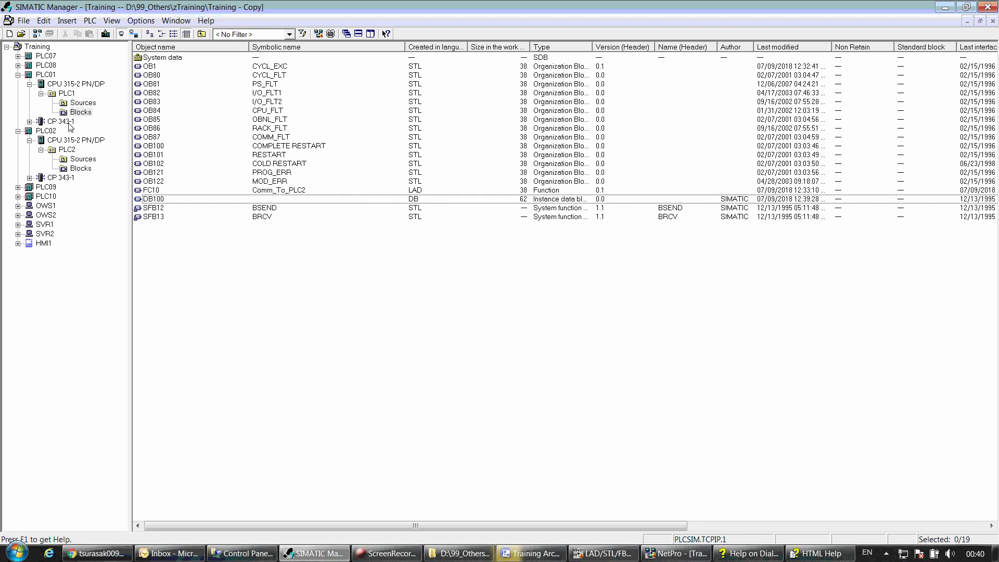
{"action": "left_click", "coordinate": [66, 94]}
{"action": "left_click", "coordinate": [66, 113]}
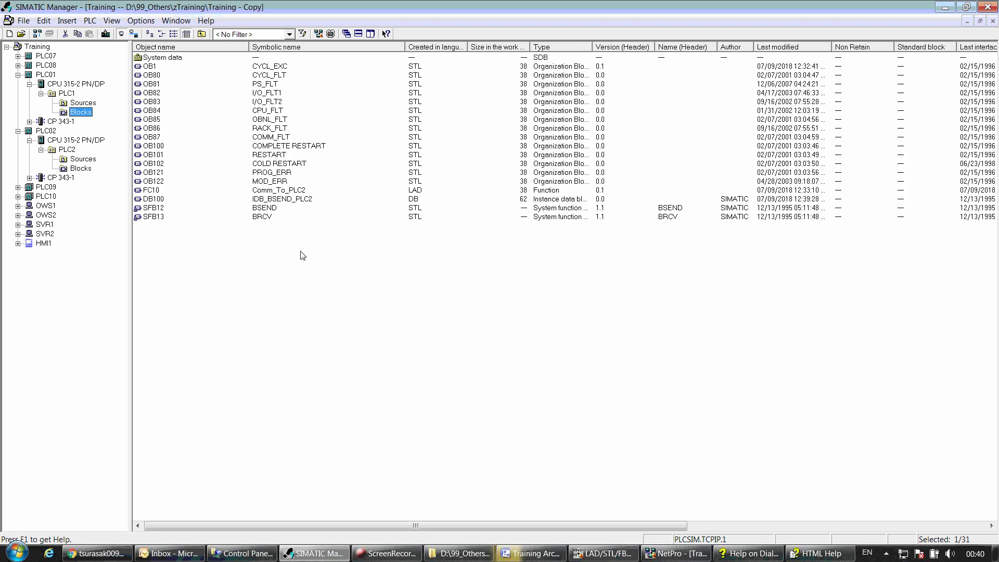
{"action": "left_click", "coordinate": [288, 203]}
{"action": "left_click", "coordinate": [281, 251]}
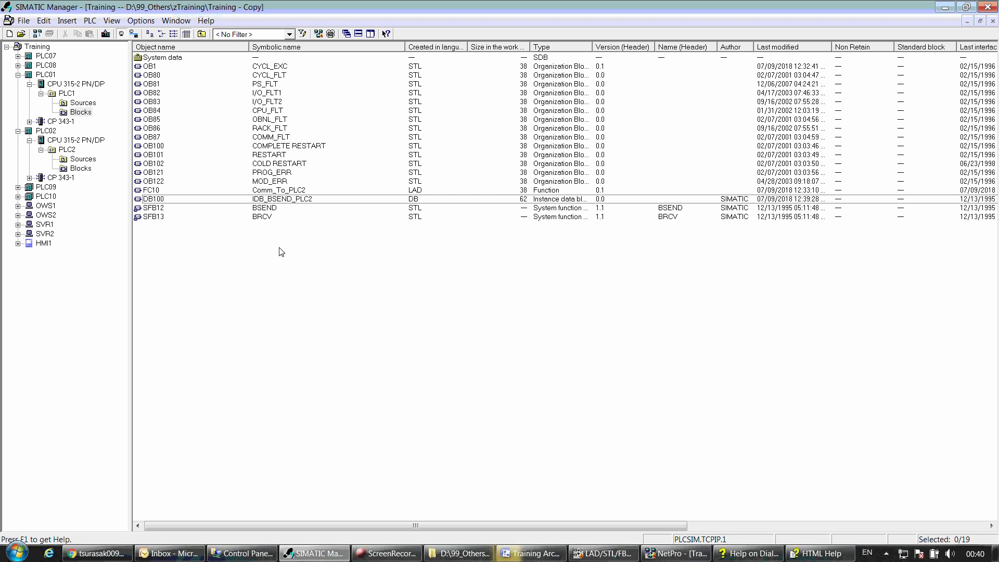
Step: Insert a new data block DB101 into PLC1's blocks and define it as an instance DB of SFB13
{"action": "right_click", "coordinate": [282, 252]}
{"action": "mouse_move", "coordinate": [427, 313]}
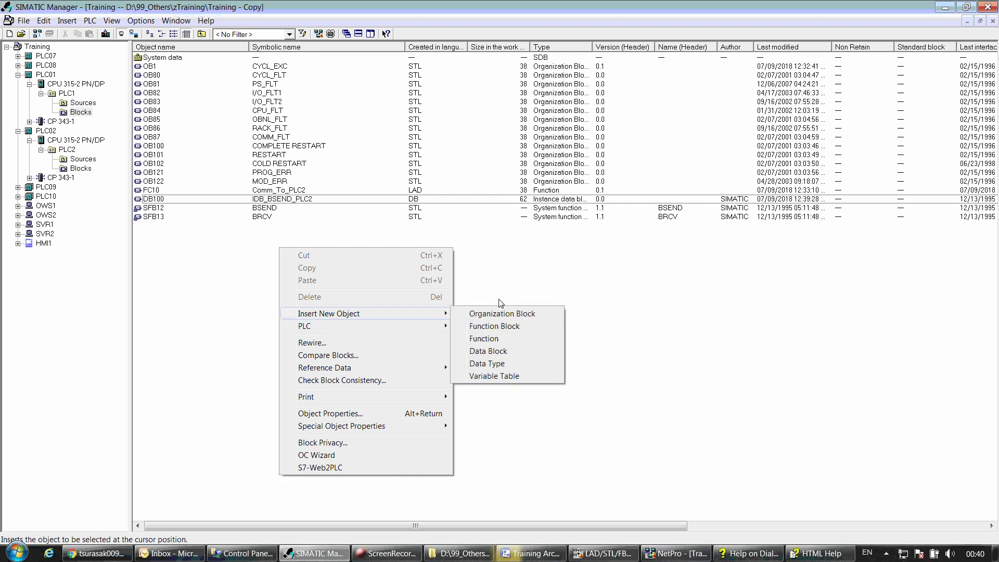
{"action": "left_click", "coordinate": [507, 352]}
{"action": "left_click", "coordinate": [485, 196]}
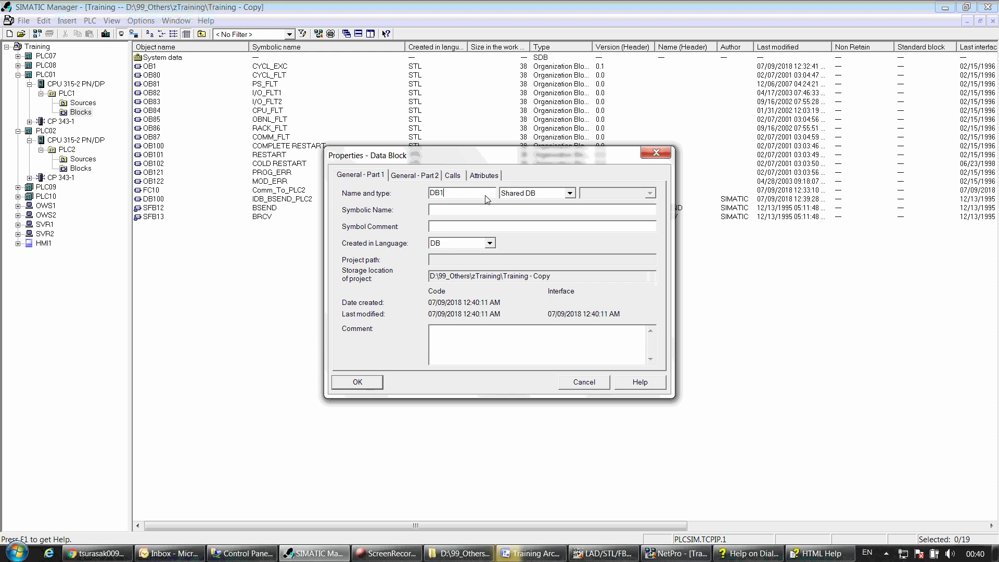
{"action": "type", "text": "01"}
{"action": "left_click", "coordinate": [570, 194]}
{"action": "left_click", "coordinate": [541, 209]}
{"action": "left_click", "coordinate": [633, 193]}
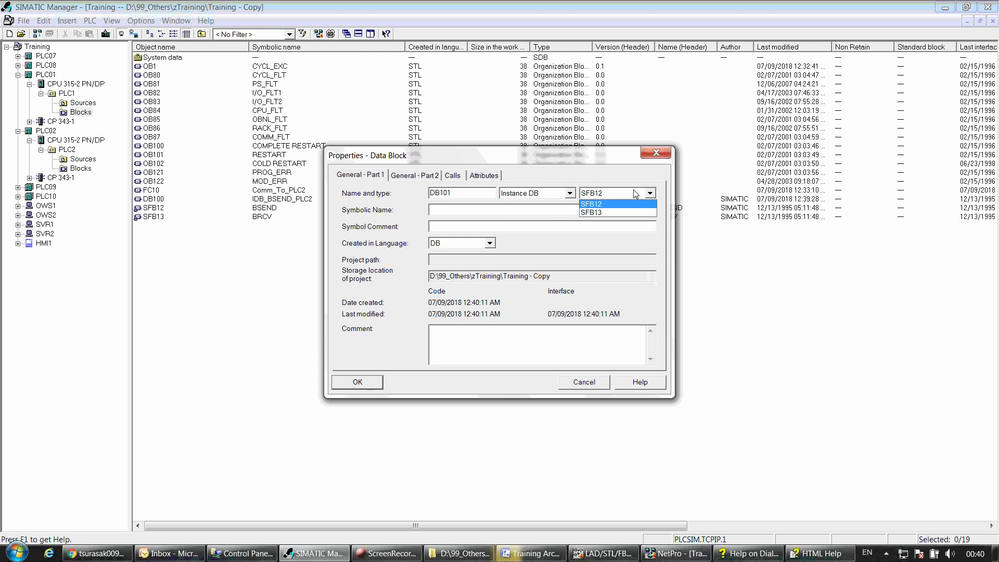
{"action": "left_click", "coordinate": [625, 213]}
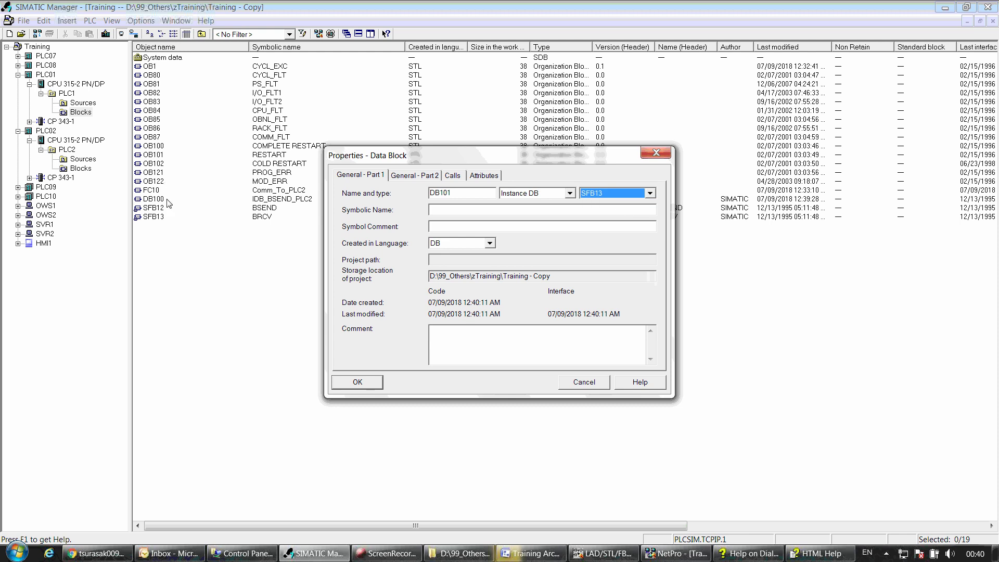
Step: Enter the symbolic name IDB_BRCV_PLC2 for DB101 and create the data block
{"action": "left_click", "coordinate": [436, 210]}
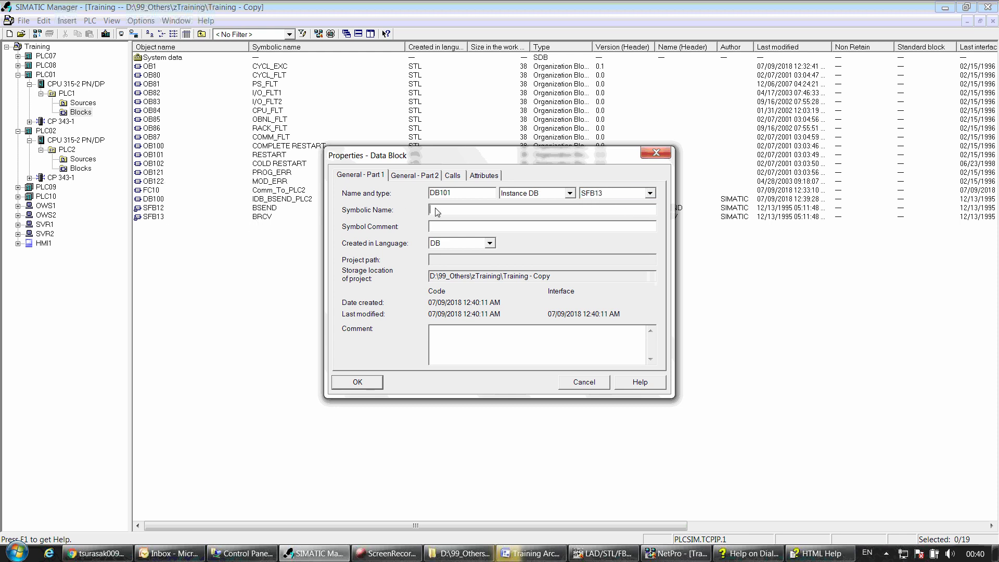
{"action": "type", "text": "IDB_BSEND_PLC2"}
{"action": "key", "text": "Left"}
{"action": "key", "text": "Left"}
{"action": "key", "text": "Left"}
{"action": "key", "text": "Left"}
{"action": "key", "text": "Left"}
{"action": "key", "text": "BackSpace"}
{"action": "key", "text": "BackSpace"}
{"action": "key", "text": "BackSpace"}
{"action": "key", "text": "BackSpace"}
{"action": "type", "text": "RCV"}
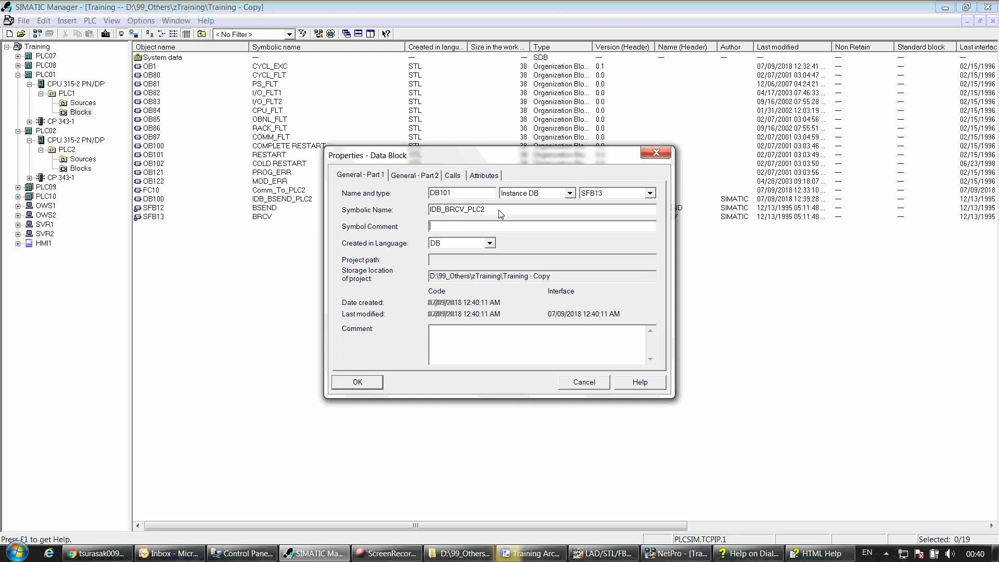
{"action": "left_click_drag", "start_coordinate": [494, 158], "coordinate": [451, 223]}
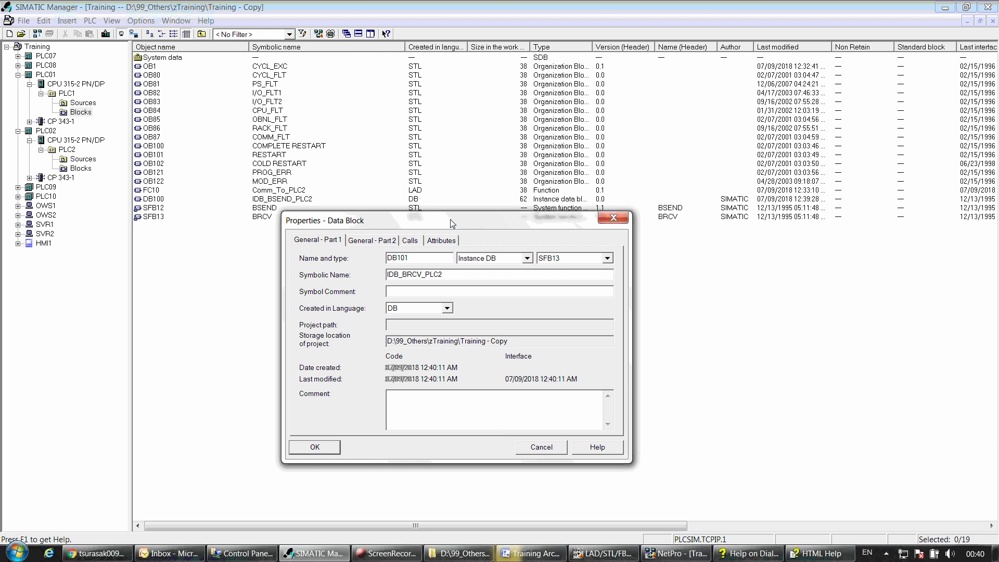
{"action": "left_click_drag", "start_coordinate": [451, 221], "coordinate": [452, 233]}
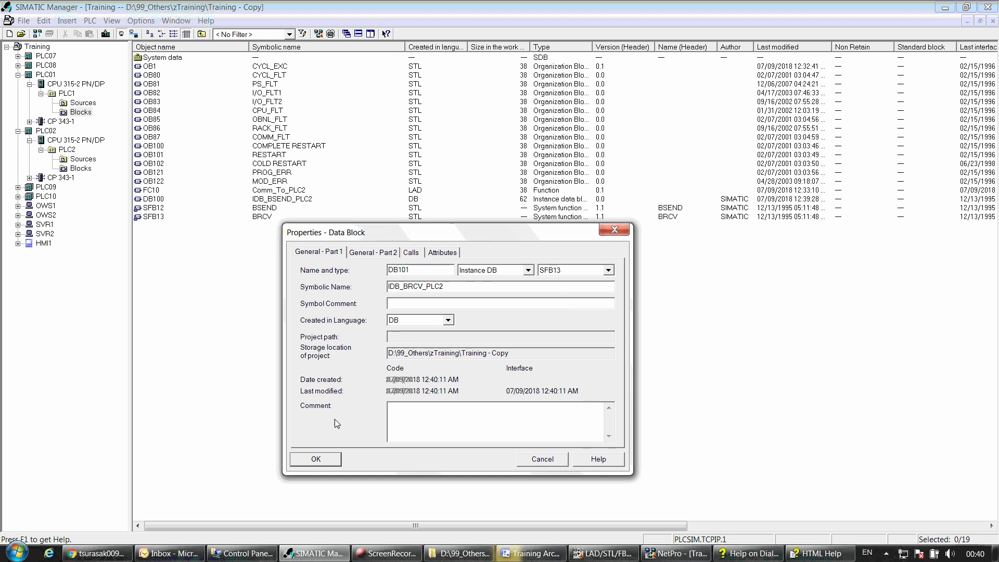
{"action": "left_click", "coordinate": [317, 460]}
{"action": "left_click", "coordinate": [317, 460]}
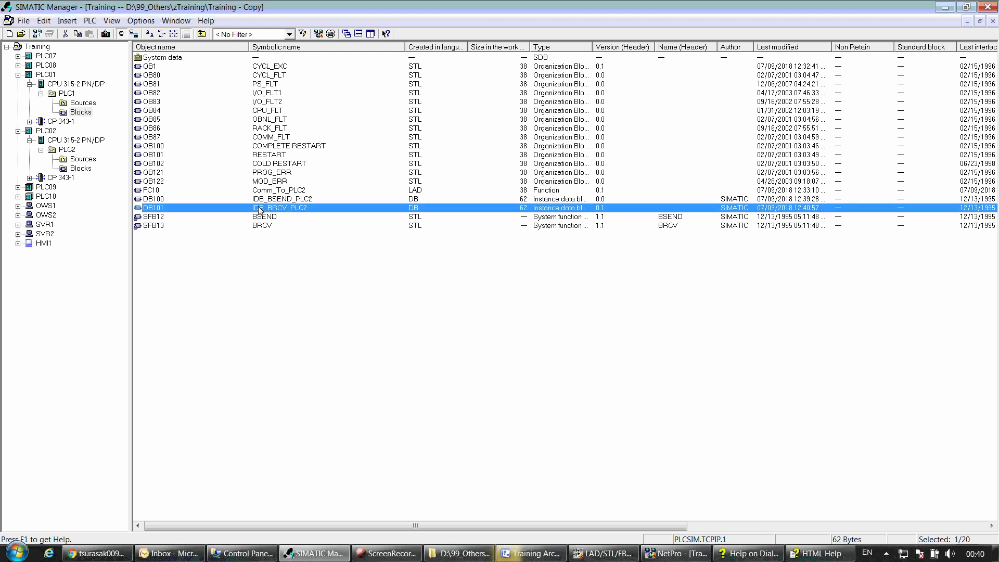
Step: Return to FC10 in the LAD/STL/FBD editor and assign DB101 as the instance data block of BRCV in Network 2
{"action": "left_click", "coordinate": [305, 200]}
{"action": "left_click", "coordinate": [307, 208]}
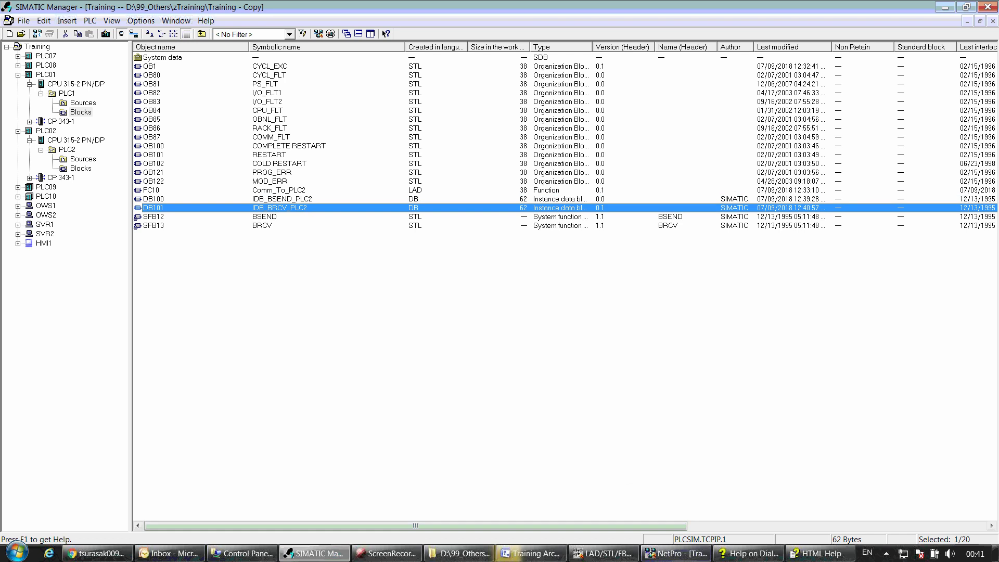
{"action": "left_click", "coordinate": [623, 555]}
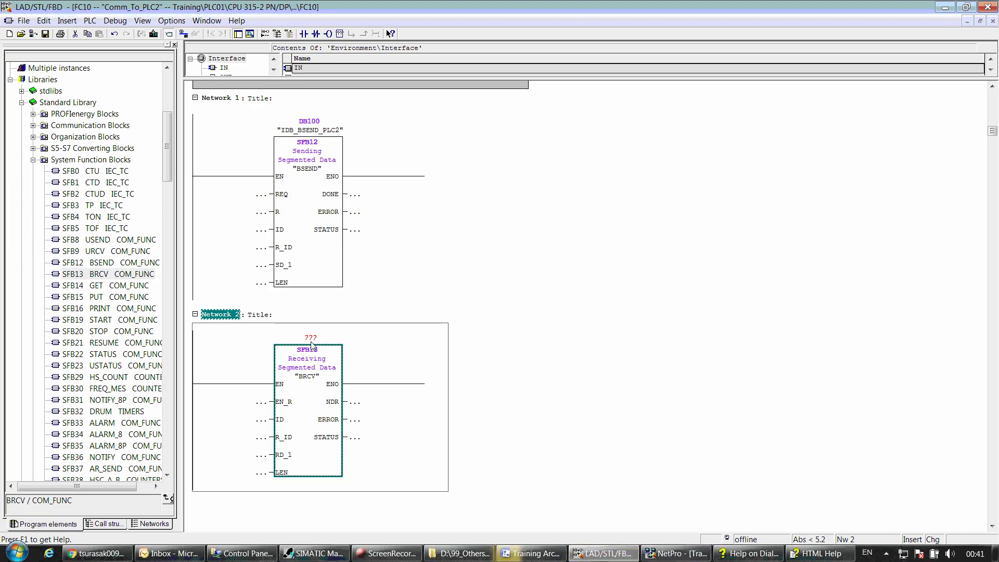
{"action": "left_click", "coordinate": [312, 339]}
{"action": "type", "text": "db101"}
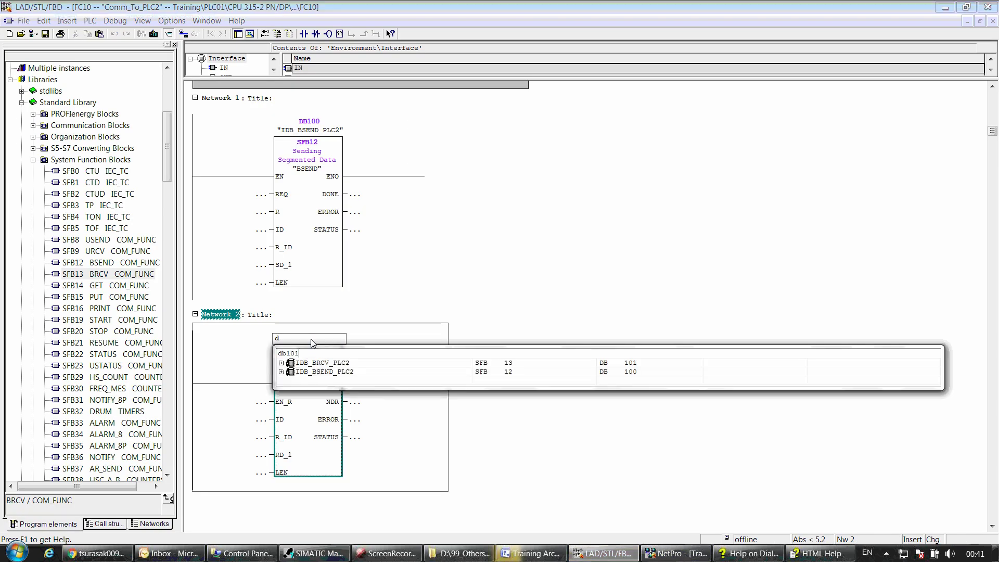
{"action": "key", "text": "Return"}
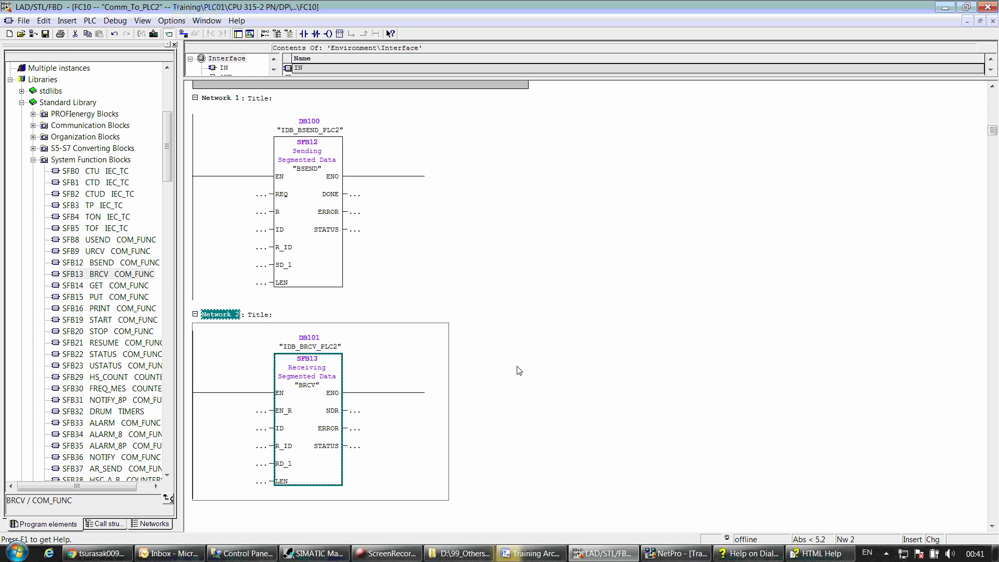
Step: Enlarge FC10's interface declaration area and declare a TEMP variable named BSEND_DONE of type Bool
{"action": "left_click", "coordinate": [311, 233]}
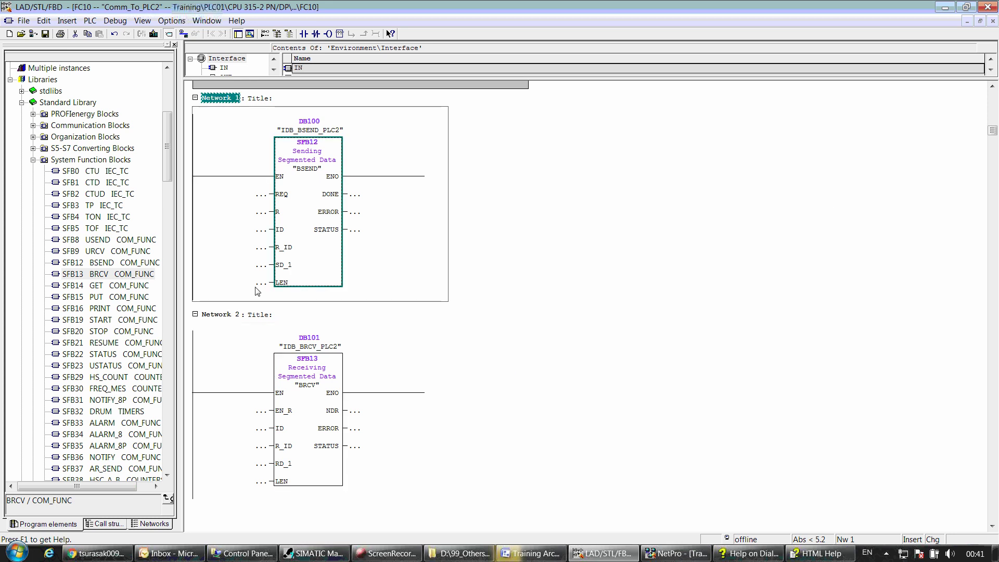
{"action": "left_click", "coordinate": [221, 315]}
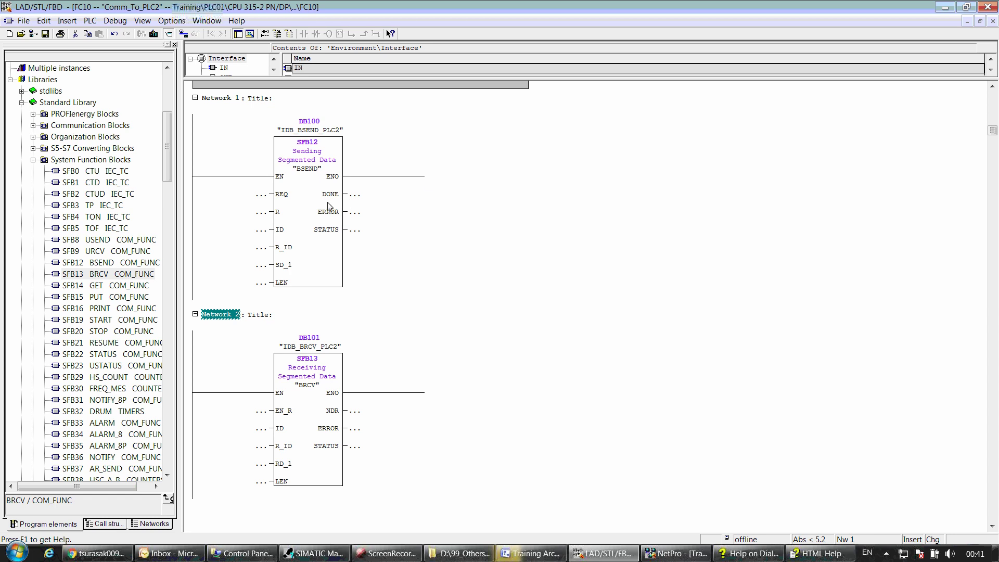
{"action": "left_click", "coordinate": [328, 206]}
{"action": "left_click_drag", "start_coordinate": [415, 77], "coordinate": [407, 152]}
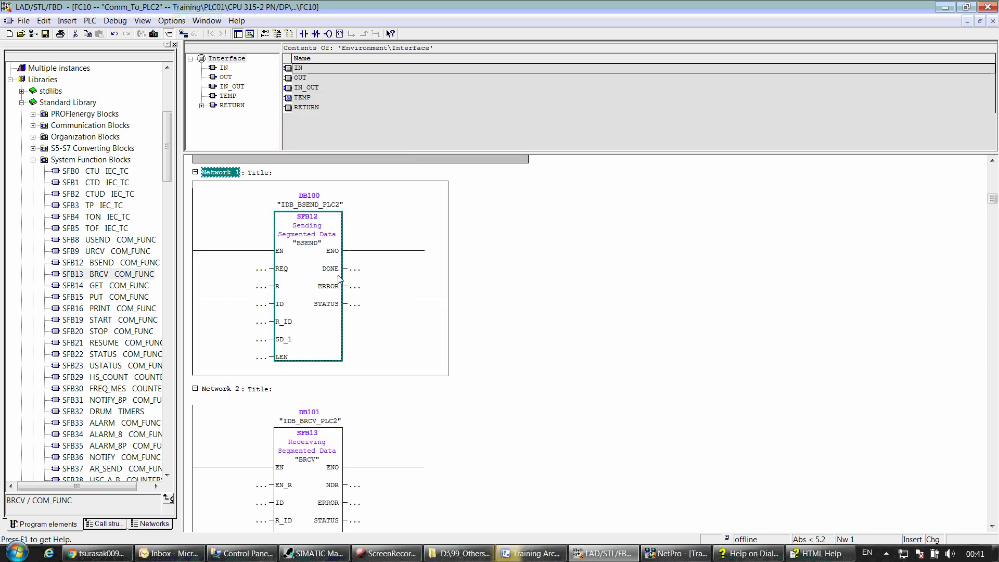
{"action": "left_click", "coordinate": [227, 96]}
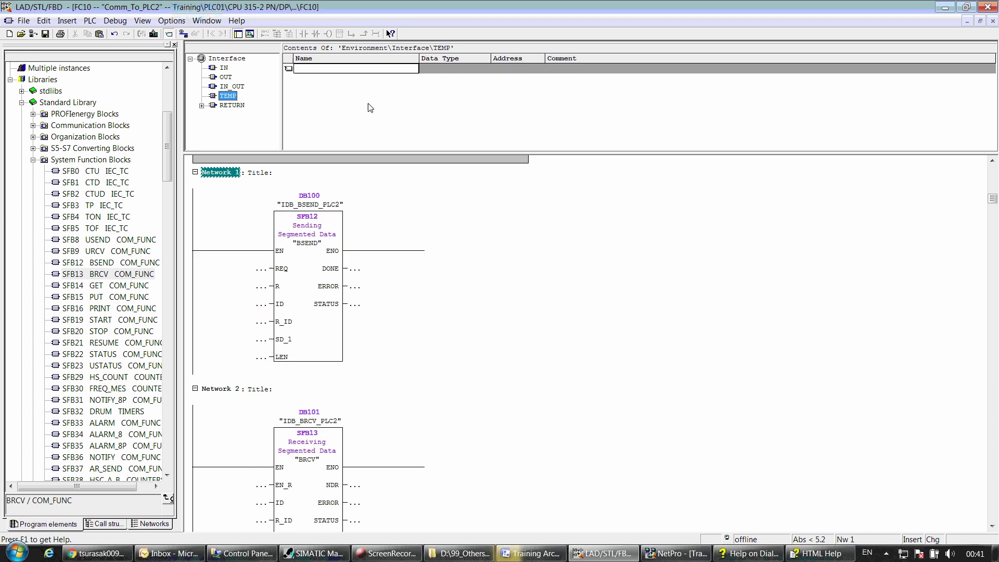
{"action": "left_click", "coordinate": [331, 74]}
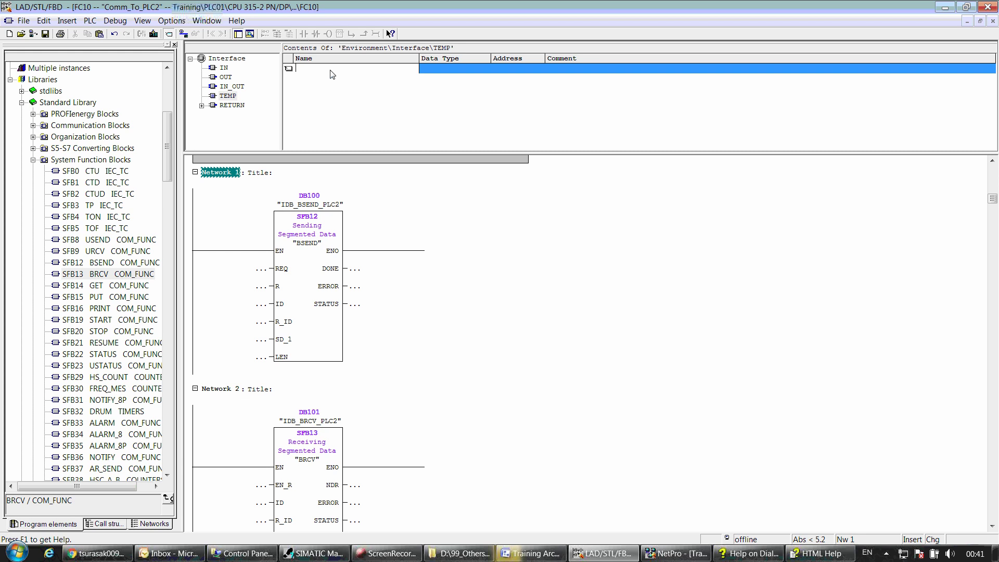
{"action": "type", "text": "BSEND_DONE"}
{"action": "key", "text": "Return"}
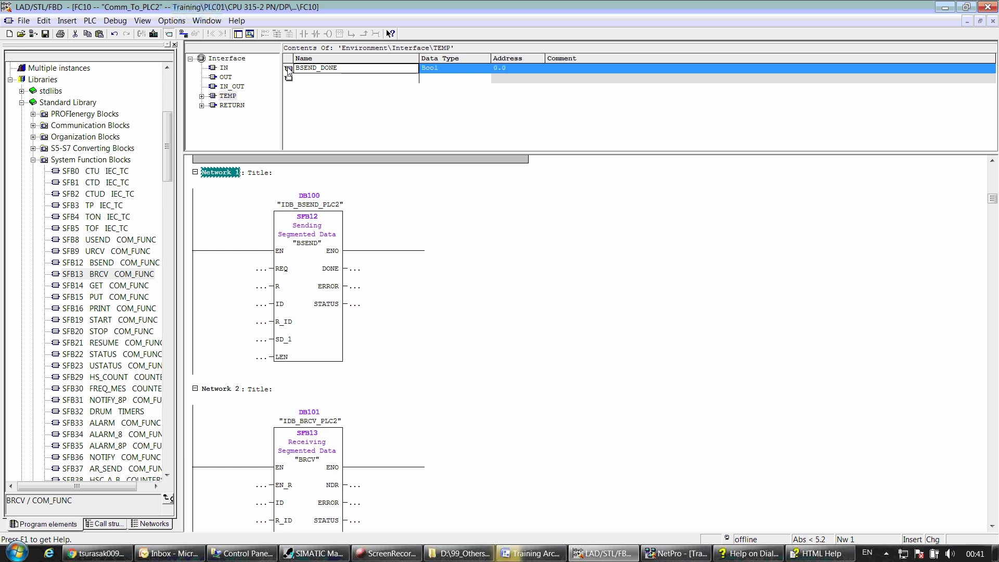
Step: Paste three more copies of the BSEND_DONE variable into FC10's TEMP declarations
{"action": "key", "text": "ctrl+v"}
{"action": "key", "text": "ctrl+v"}
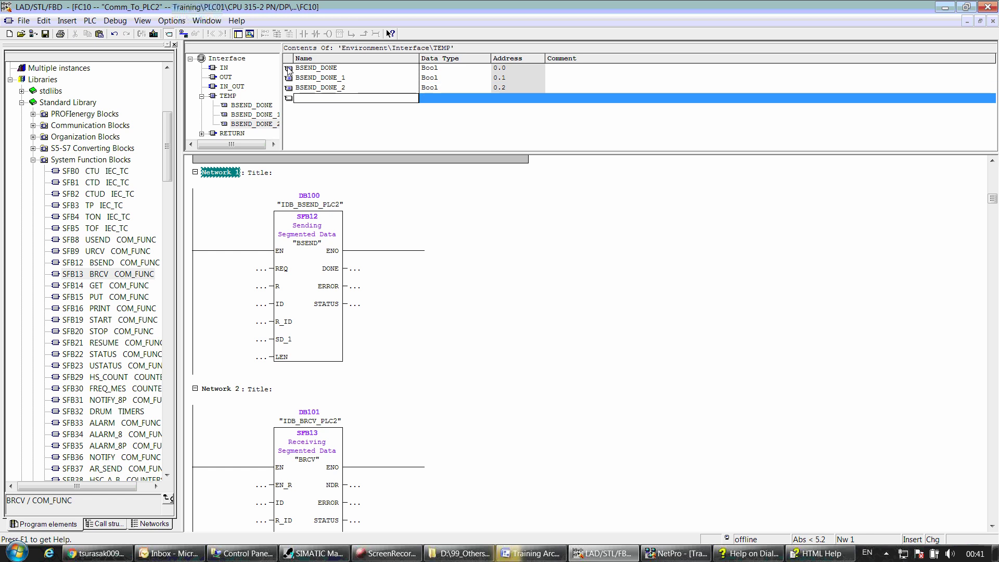
{"action": "key", "text": "ctrl+v"}
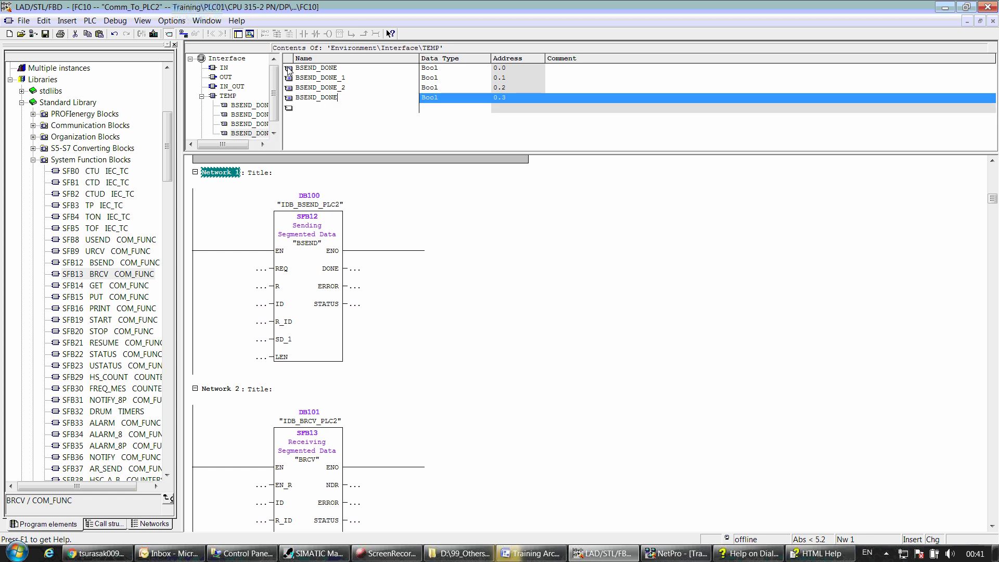
Step: Rename the last pasted TEMP variable to BRCV_NDR
{"action": "key", "text": "BackSpace"}
{"action": "key", "text": "BackSpace"}
{"action": "key", "text": "BackSpace"}
{"action": "type", "text": "NDR"}
{"action": "key", "text": "BackSpace"}
{"action": "key", "text": "BackSpace"}
{"action": "key", "text": "BackSpace"}
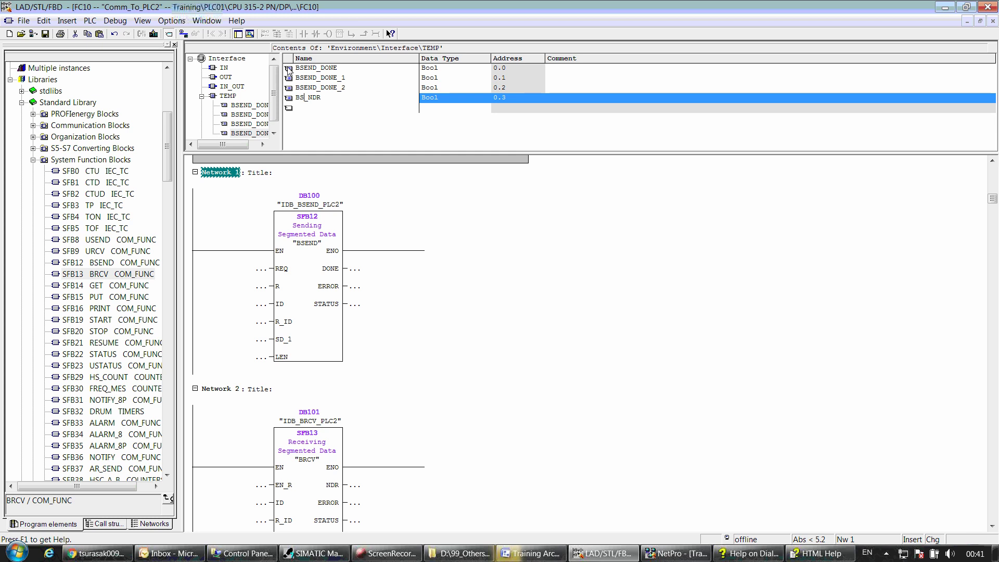
{"action": "key", "text": "BackSpace"}
{"action": "type", "text": "RCV"}
Step: Duplicate the BRCV_NDR variable twice and rename the first copy to BRCV_ERROR
{"action": "left_click", "coordinate": [321, 89]}
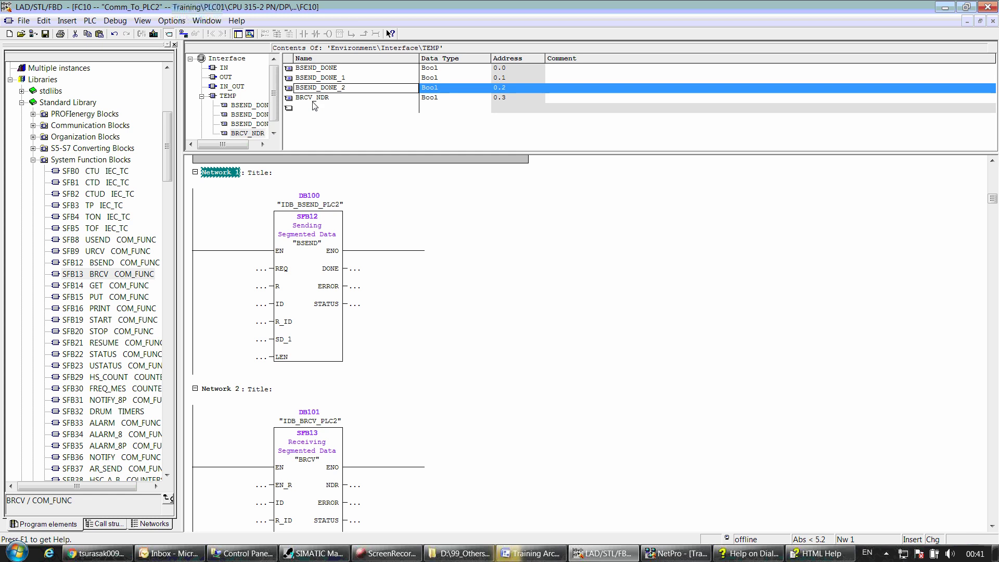
{"action": "key", "text": "Down"}
{"action": "key", "text": "ctrl+c"}
{"action": "key", "text": "ctrl+v"}
{"action": "key", "text": "ctrl+v"}
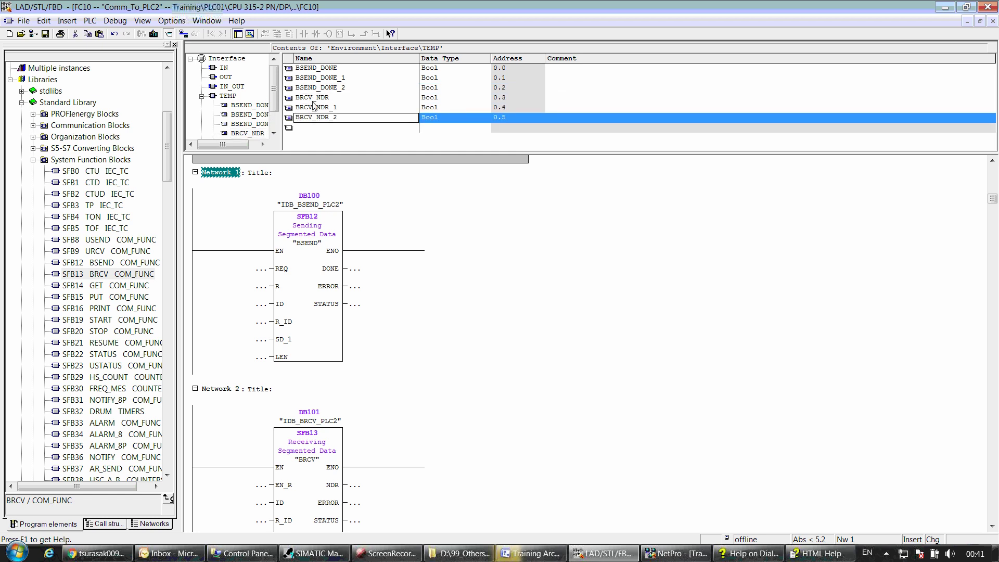
{"action": "key", "text": "Up"}
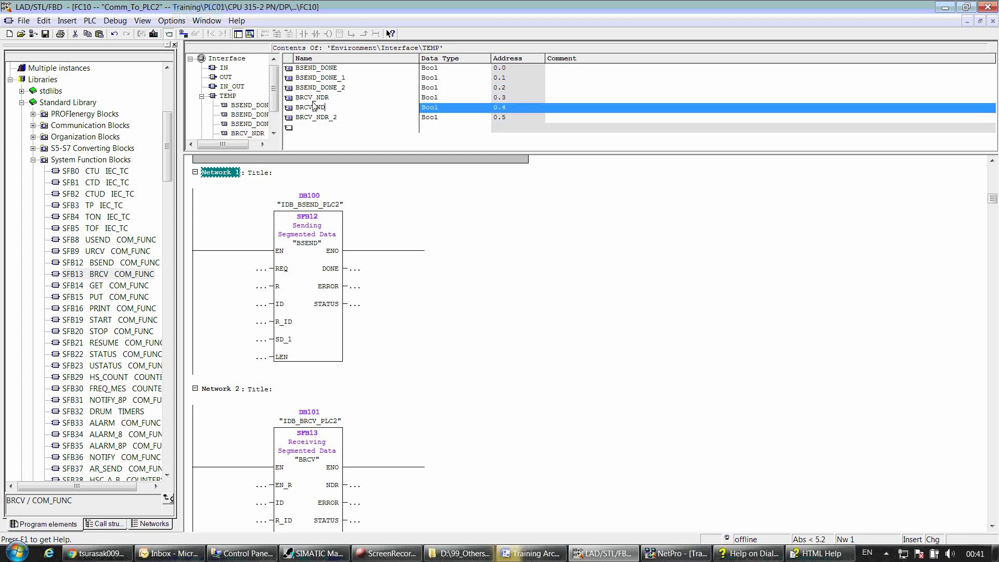
{"action": "key", "text": "BackSpace"}
{"action": "key", "text": "BackSpace"}
{"action": "type", "text": "ERROR"}
Step: Rename the second copy of BRCV_NDR to BRCV_STATUS and set its data type to Word
{"action": "left_click", "coordinate": [335, 119]}
{"action": "left_click", "coordinate": [338, 119]}
{"action": "key", "text": "BackSpace"}
{"action": "key", "text": "BackSpace"}
{"action": "key", "text": "BackSpace"}
{"action": "key", "text": "BackSpace"}
{"action": "key", "text": "BackSpace"}
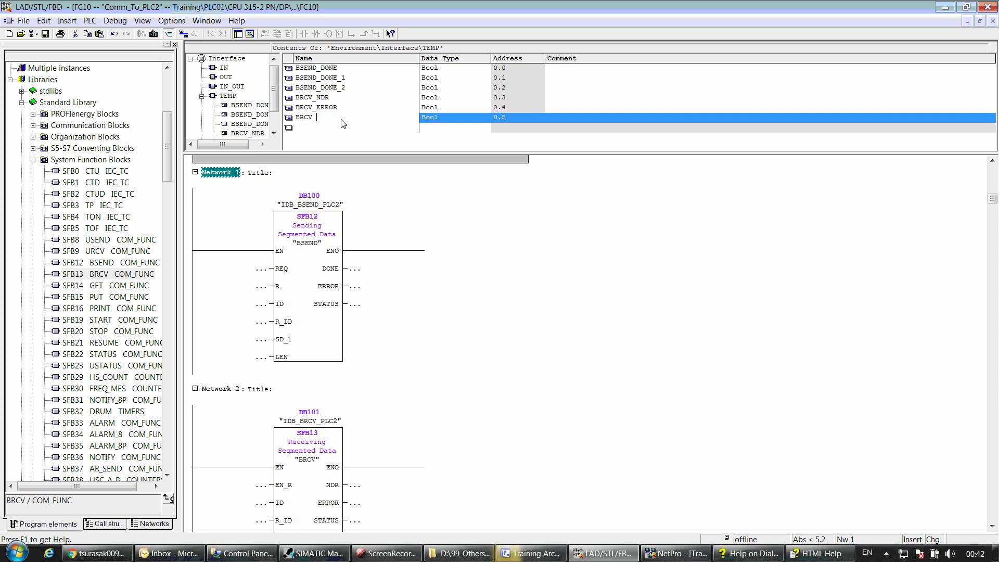
{"action": "type", "text": "STAR"}
{"action": "type", "text": "TUS"}
{"action": "left_click", "coordinate": [422, 120]}
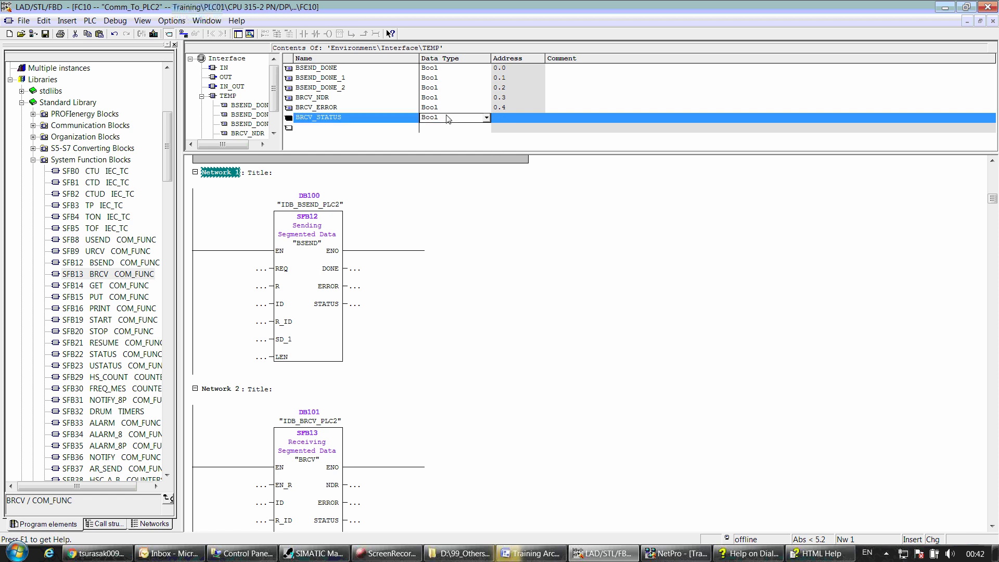
{"action": "left_click", "coordinate": [488, 118]}
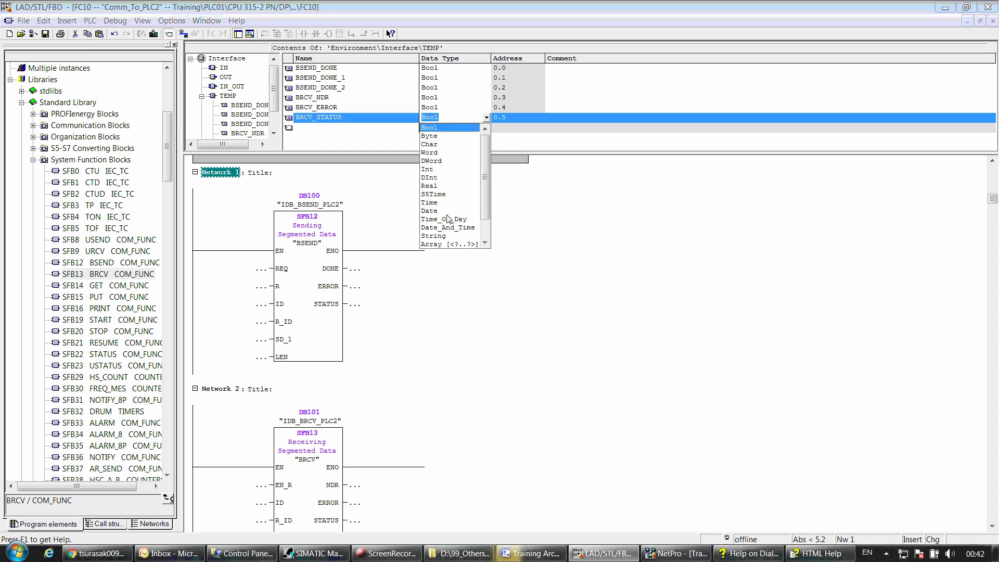
{"action": "left_click", "coordinate": [432, 153]}
Step: Rename the TEMP variable BSEND_DONE_2 to BSEND_STATUS and set its data type to Word
{"action": "left_click", "coordinate": [328, 99]}
{"action": "left_click", "coordinate": [326, 90]}
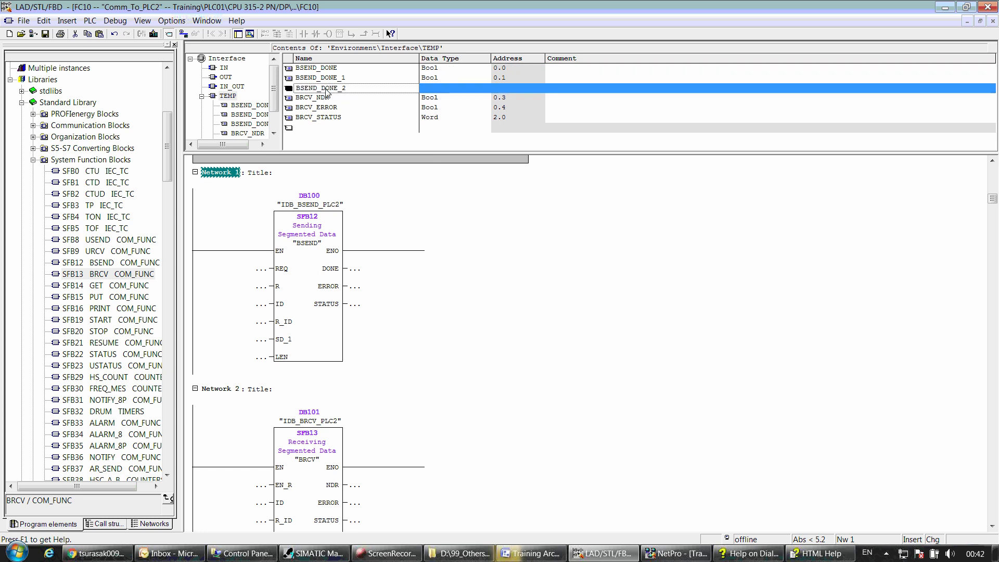
{"action": "key", "text": "BackSpace"}
{"action": "key", "text": "BackSpace"}
{"action": "key", "text": "BackSpace"}
{"action": "key", "text": "BackSpace"}
{"action": "key", "text": "BackSpace"}
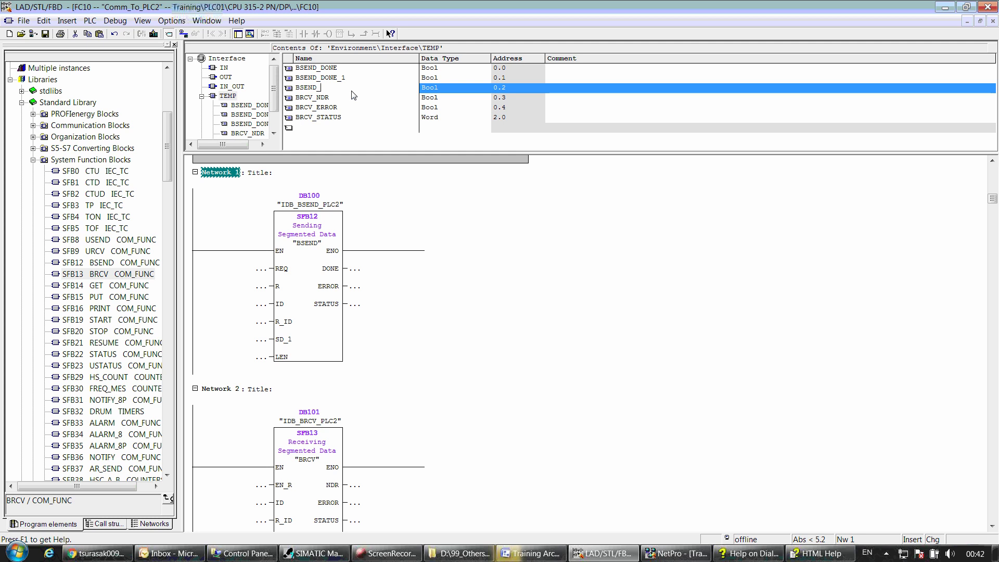
{"action": "type", "text": "STAAT"}
{"action": "key", "text": "BackSpace"}
{"action": "key", "text": "BackSpace"}
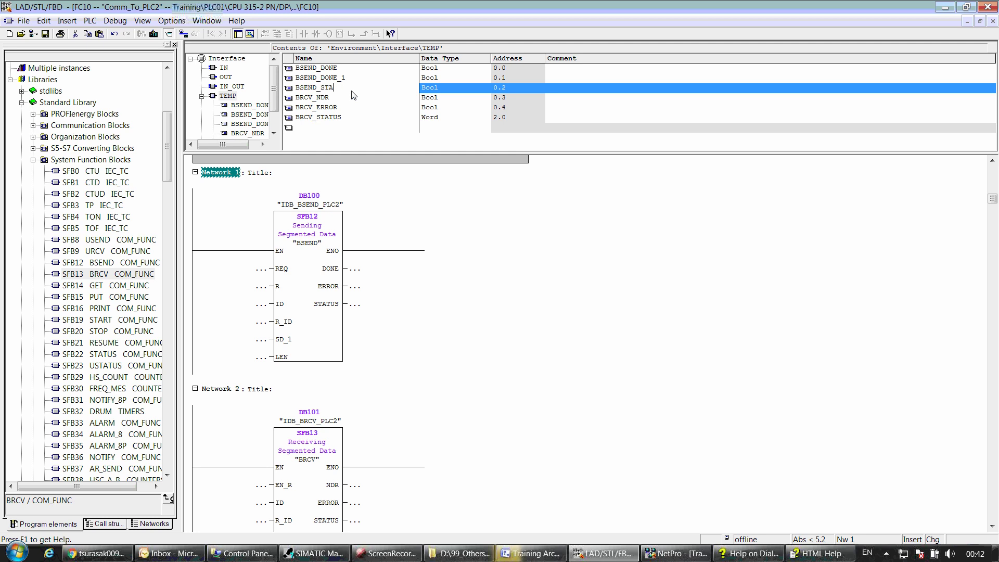
{"action": "type", "text": "TUS"}
{"action": "left_click", "coordinate": [460, 94]}
{"action": "left_click", "coordinate": [486, 88]}
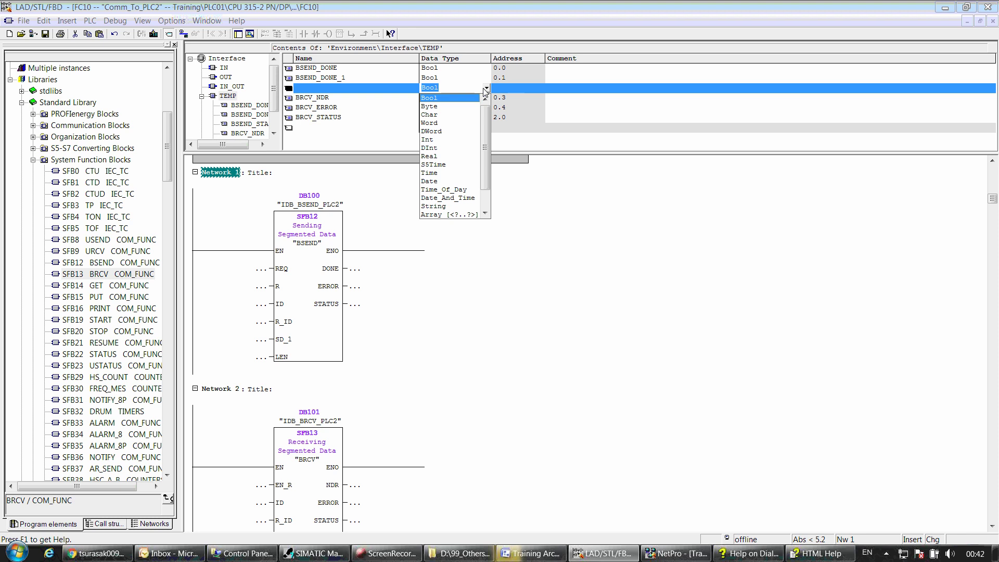
{"action": "left_click", "coordinate": [432, 125]}
Step: Rename the TEMP variable BSEND_DONE_1 to BSEND_ERROR through its variable properties
{"action": "double_click", "coordinate": [350, 77]}
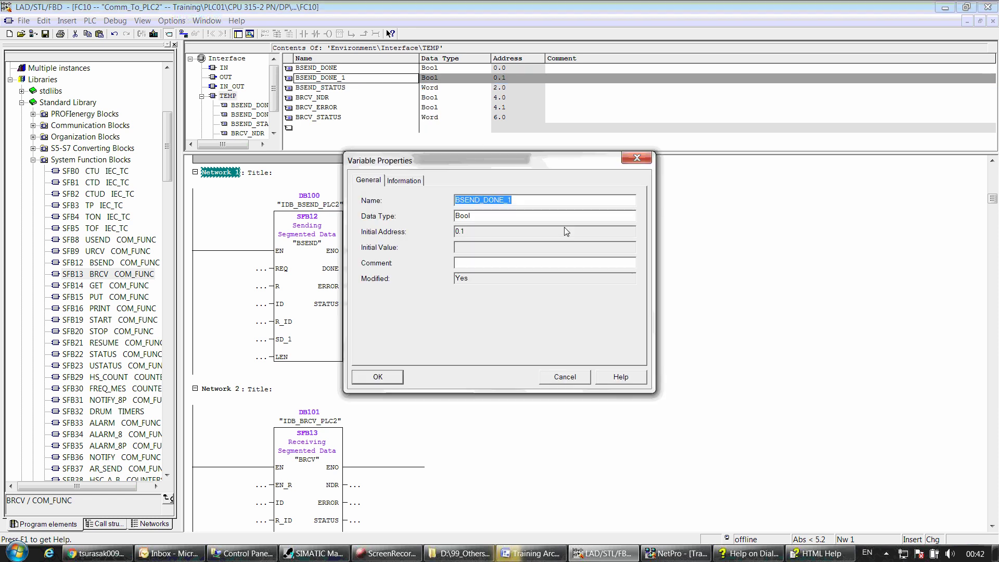
{"action": "left_click", "coordinate": [533, 200]}
{"action": "key", "text": "BackSpace"}
{"action": "key", "text": "BackSpace"}
{"action": "key", "text": "BackSpace"}
{"action": "key", "text": "BackSpace"}
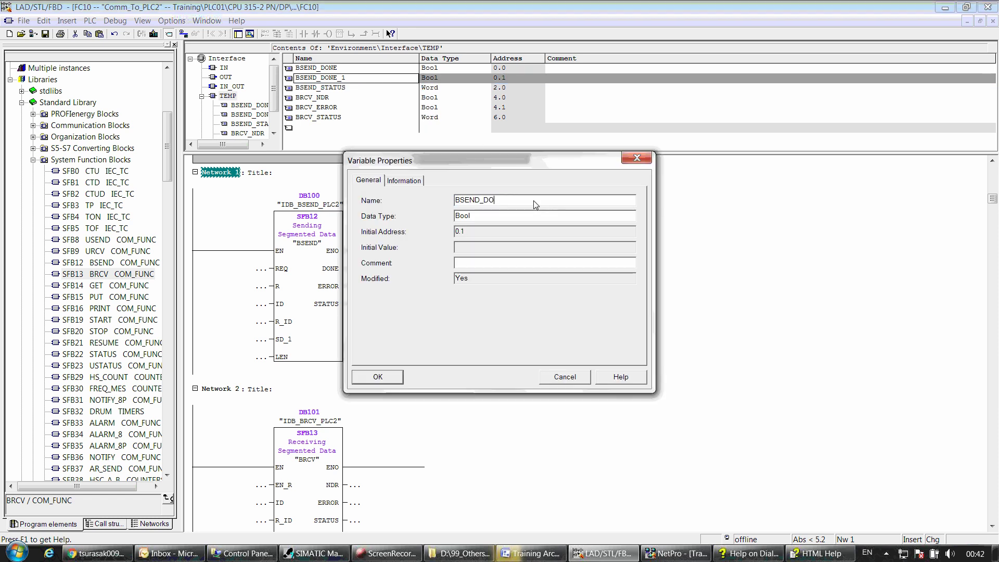
{"action": "key", "text": "BackSpace"}
{"action": "key", "text": "BackSpace"}
{"action": "type", "text": "ERR"}
{"action": "left_click", "coordinate": [389, 377]}
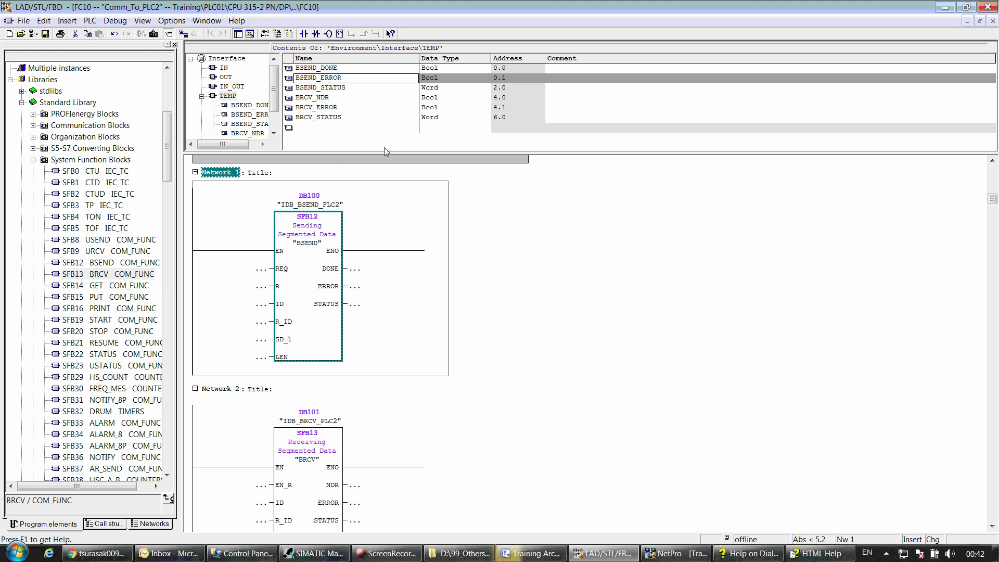
Step: Assign the temp variable #BSEND_DONE to the DONE output of the BSEND block in Network 1
{"action": "left_click", "coordinate": [324, 71]}
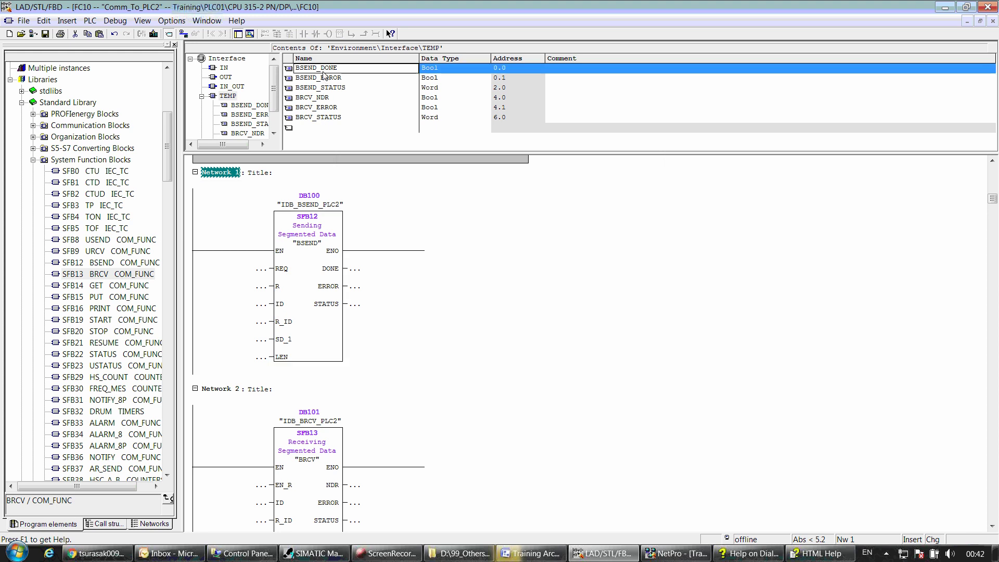
{"action": "left_click_drag", "start_coordinate": [324, 74], "coordinate": [355, 273]}
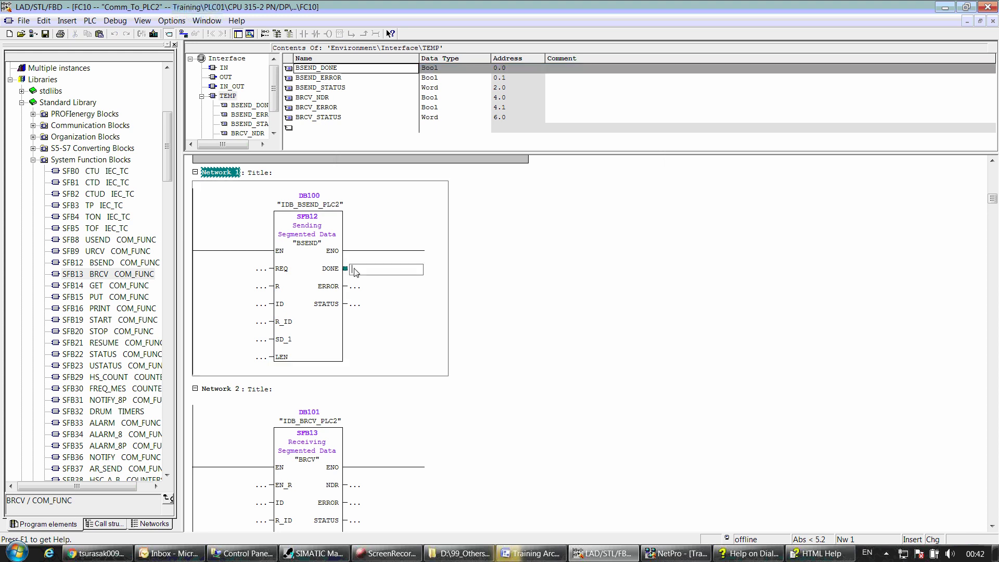
{"action": "key", "text": "Return"}
Step: Assign #BSEND_ERROR to the ERROR output of the BSEND block
{"action": "left_click", "coordinate": [359, 298]}
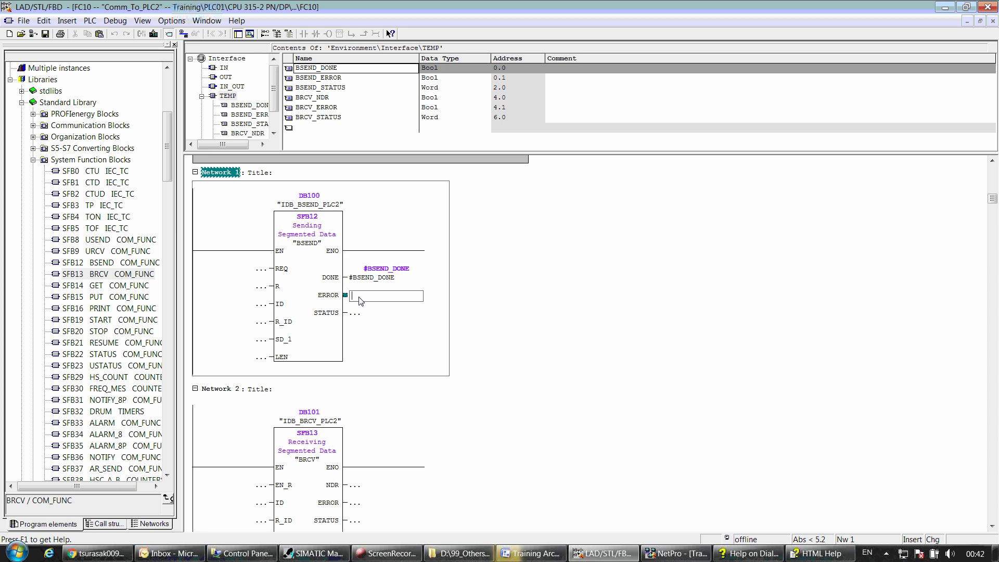
{"action": "key", "text": "ctrl+v"}
{"action": "key", "text": "BackSpace"}
{"action": "key", "text": "BackSpace"}
{"action": "key", "text": "BackSpace"}
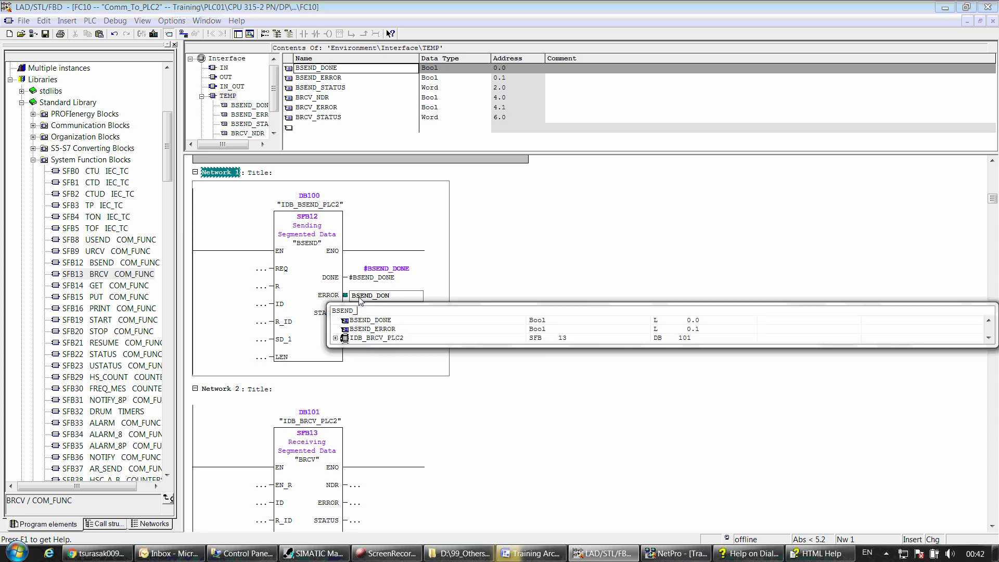
{"action": "type", "text": "error"}
{"action": "key", "text": "Return"}
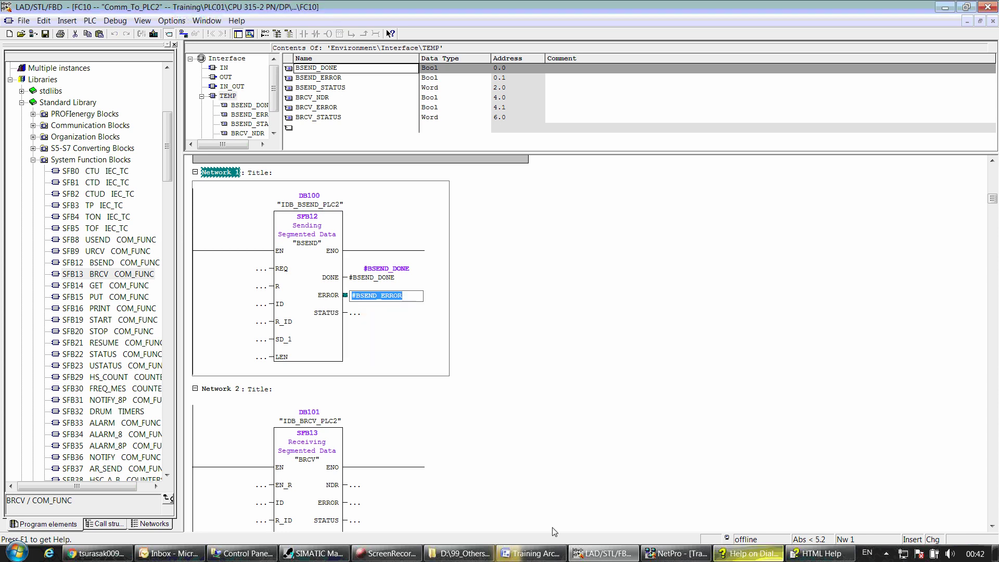
Step: Assign #BSEND_STATUS to the STATUS output of the BSEND block
{"action": "left_click", "coordinate": [370, 320]}
{"action": "key", "text": "ctrl+v"}
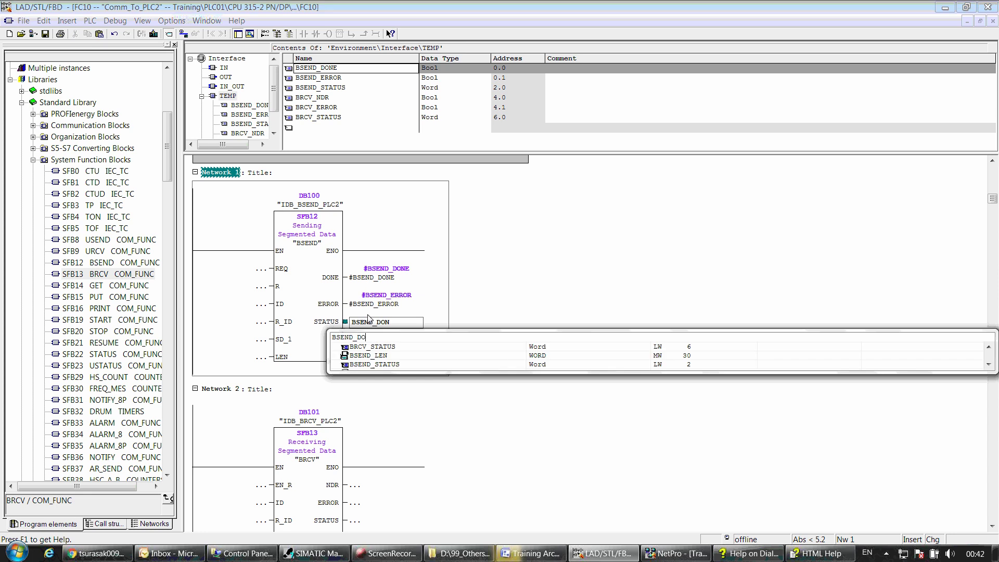
{"action": "key", "text": "BackSpace"}
{"action": "key", "text": "BackSpace"}
{"action": "key", "text": "BackSpace"}
{"action": "key", "text": "BackSpace"}
{"action": "type", "text": "sta"}
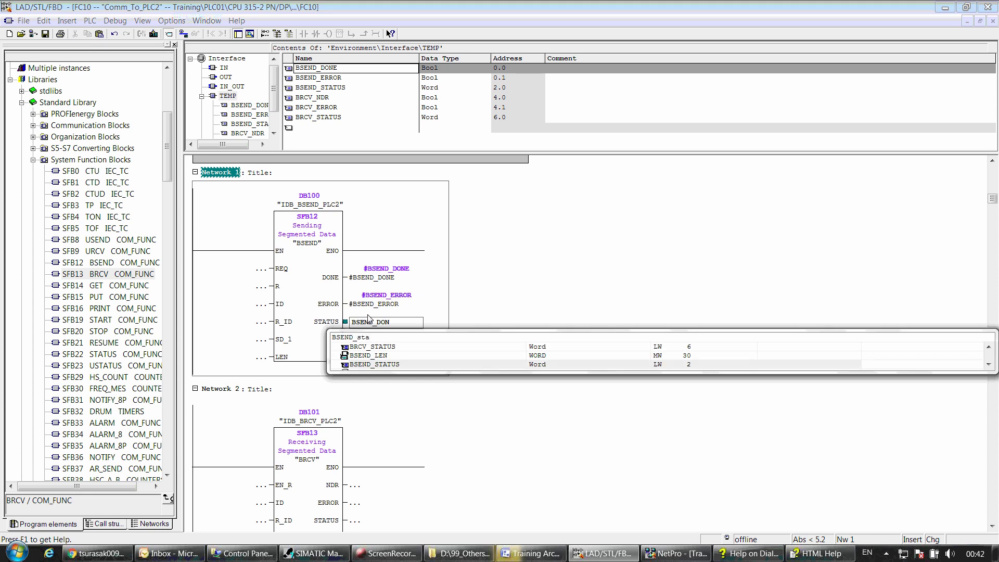
{"action": "key", "text": "Down"}
{"action": "key", "text": "Up"}
{"action": "key", "text": "Return"}
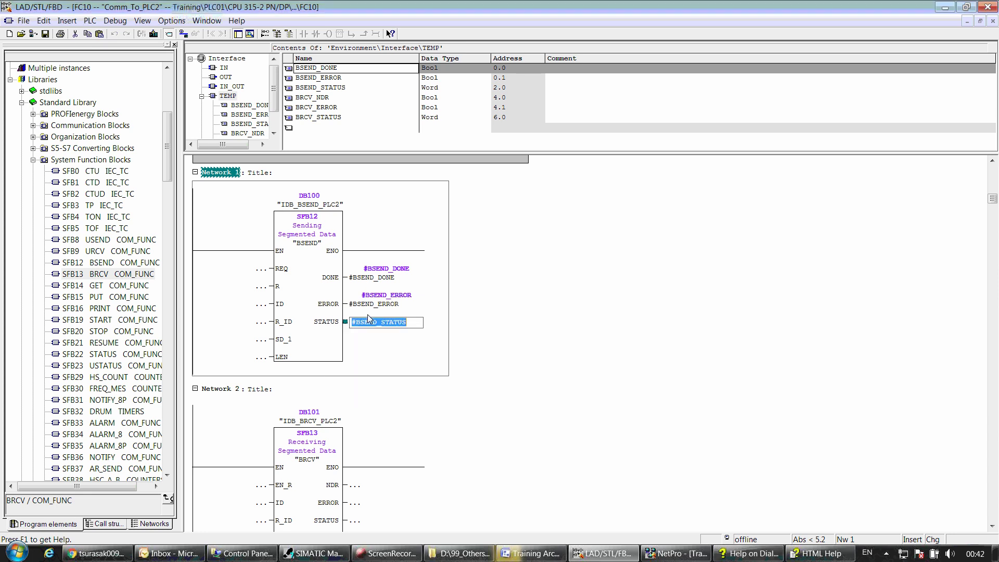
Step: Assign #BRCV_NDR to the NDR output of the BRCV block in Network 2
{"action": "scroll", "coordinate": [366, 467], "scroll_direction": "down", "scroll_amount": 1}
{"action": "left_click", "coordinate": [355, 432]}
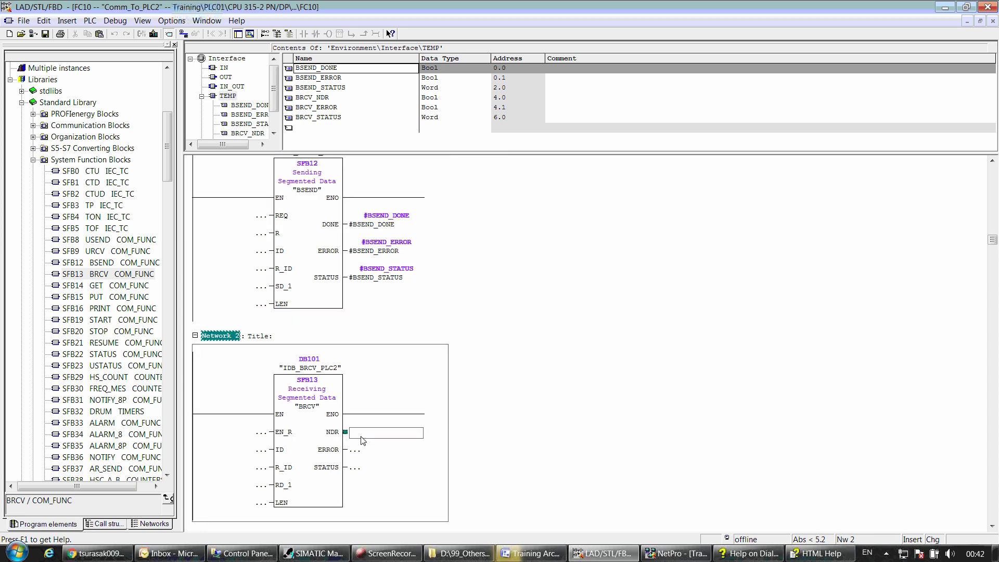
{"action": "type", "text": "BSEND_DONE"}
{"action": "type", "text": "\\"}
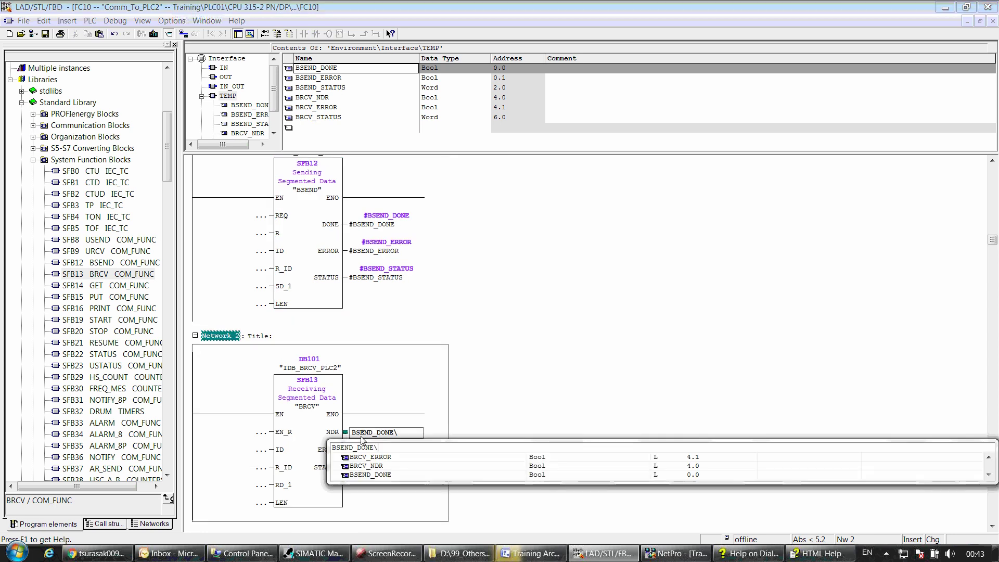
{"action": "key", "text": "BackSpace"}
{"action": "key", "text": "BackSpace"}
{"action": "key", "text": "BackSpace"}
{"action": "key", "text": "BackSpace"}
{"action": "key", "text": "BackSpace"}
{"action": "key", "text": "BackSpace"}
{"action": "key", "text": "BackSpace"}
{"action": "key", "text": "BackSpace"}
{"action": "key", "text": "BackSpace"}
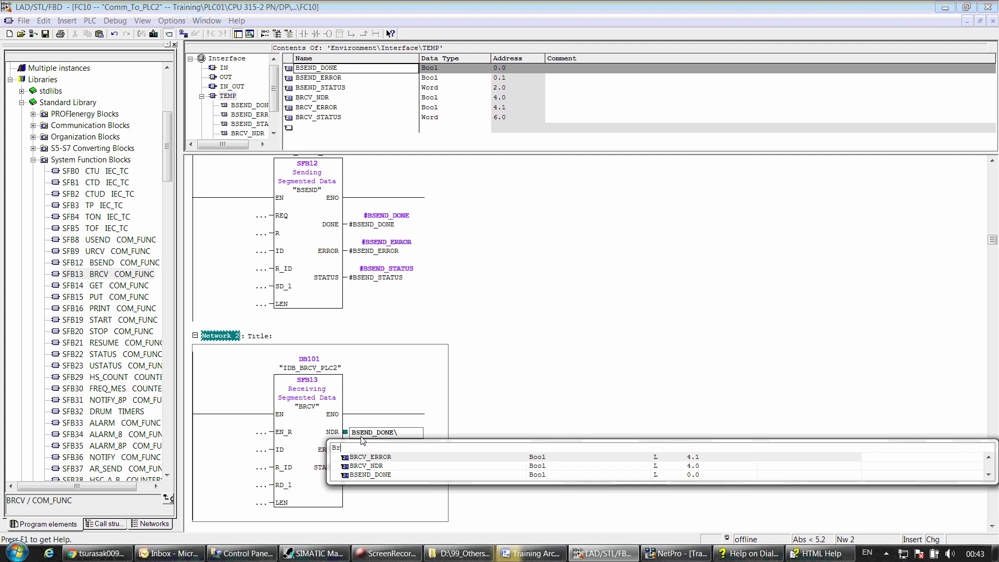
{"action": "type", "text": "r"}
{"action": "key", "text": "Down"}
{"action": "key", "text": "Return"}
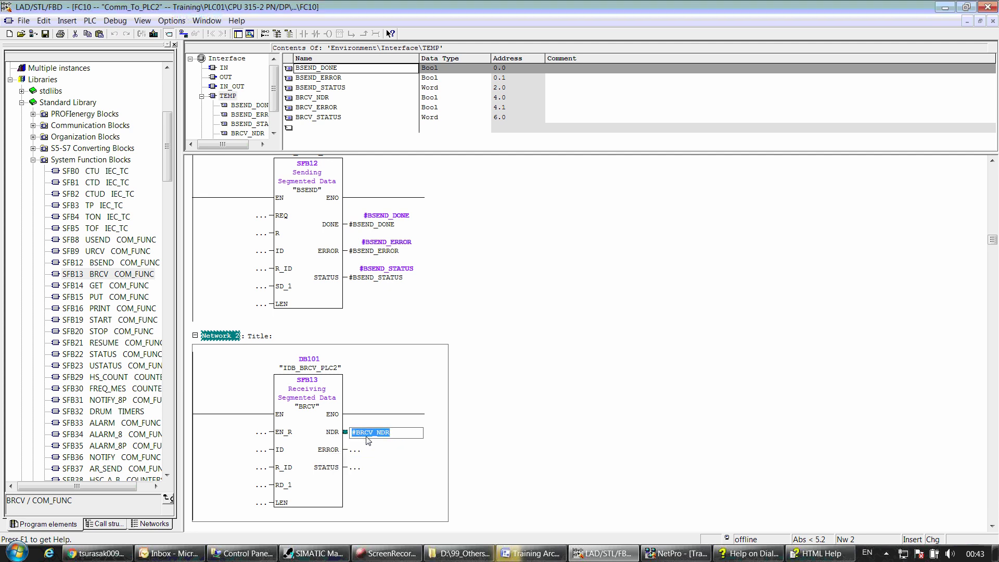
{"action": "key", "text": "Return"}
Step: Assign #BRCV_ERROR to the ERROR output of the BRCV block
{"action": "type", "text": "#BRCV_NDR"}
{"action": "key", "text": "BackSpace"}
{"action": "key", "text": "BackSpace"}
{"action": "key", "text": "BackSpace"}
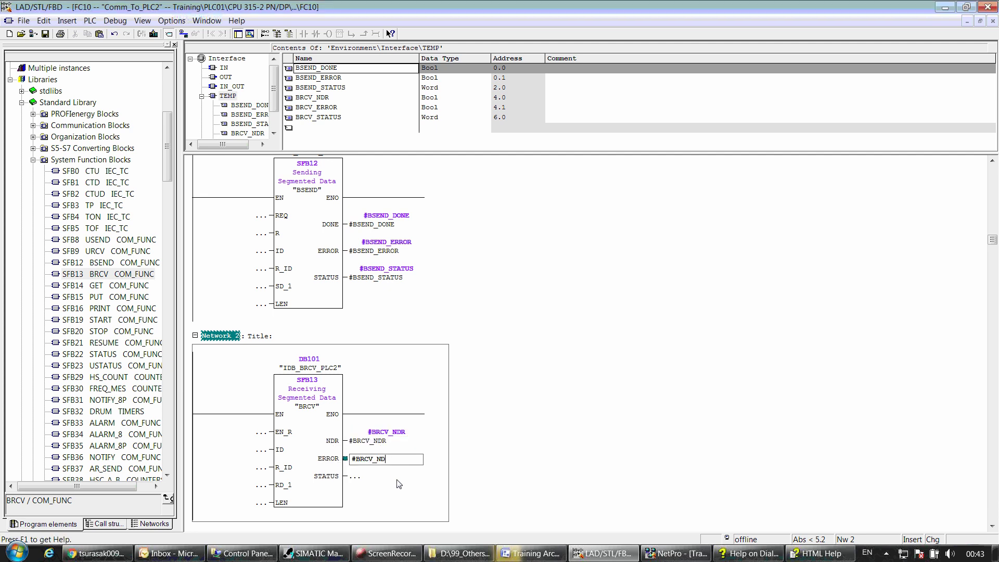
{"action": "type", "text": "er"}
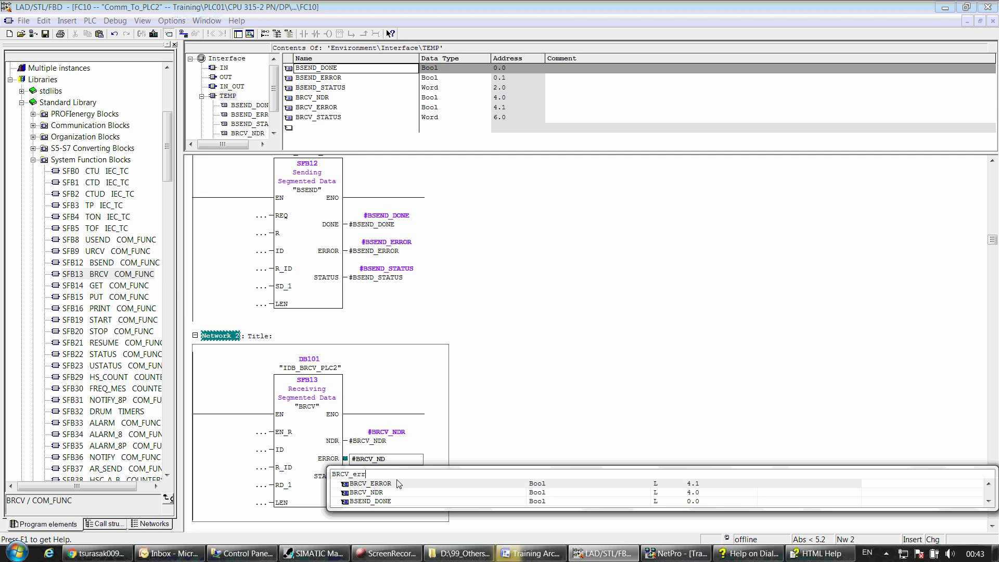
{"action": "type", "text": "r"}
{"action": "key", "text": "Return"}
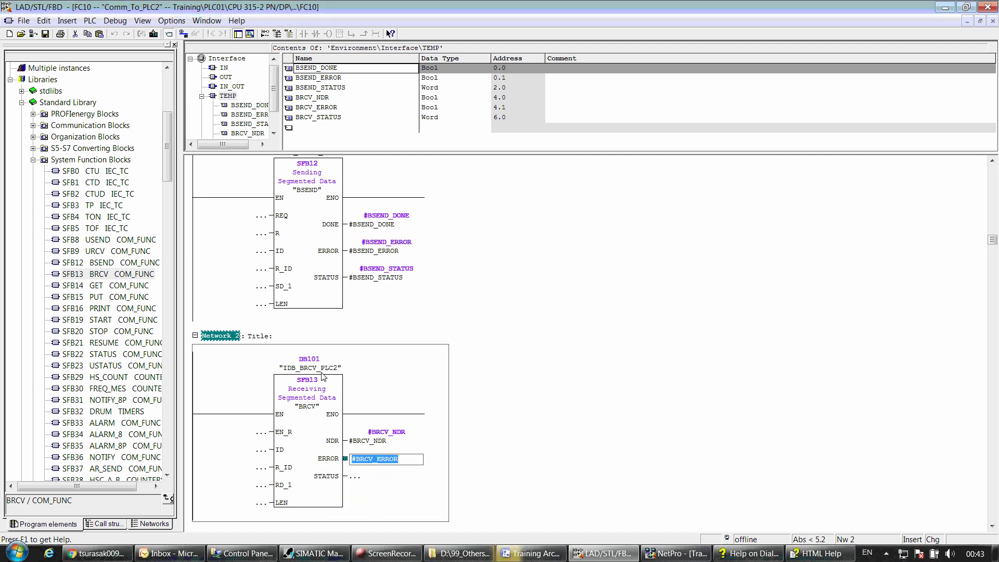
{"action": "key", "text": "Return"}
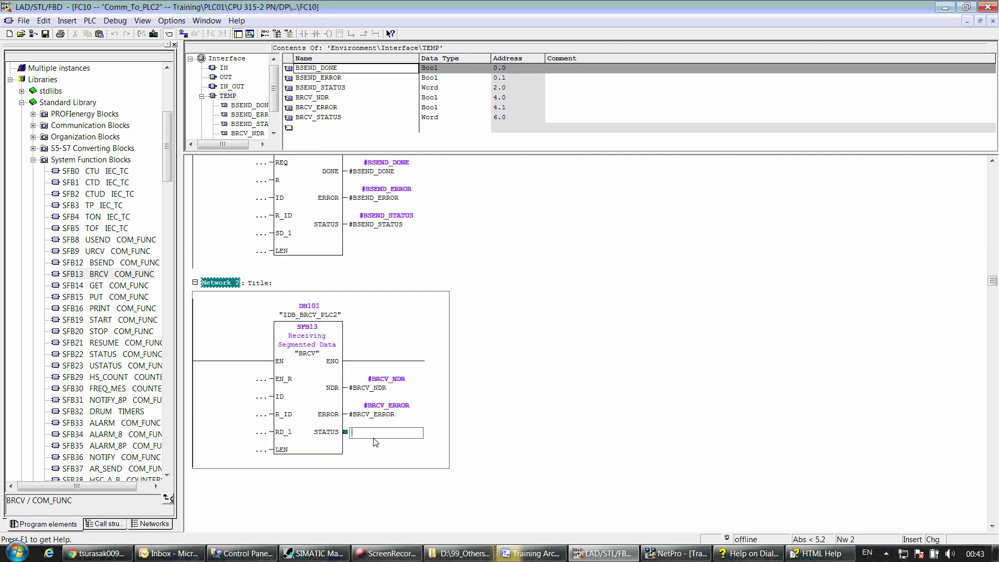
Step: Assign #BRCV_STATUS to the STATUS output of the BRCV block
{"action": "type", "text": "#BRCV_s"}
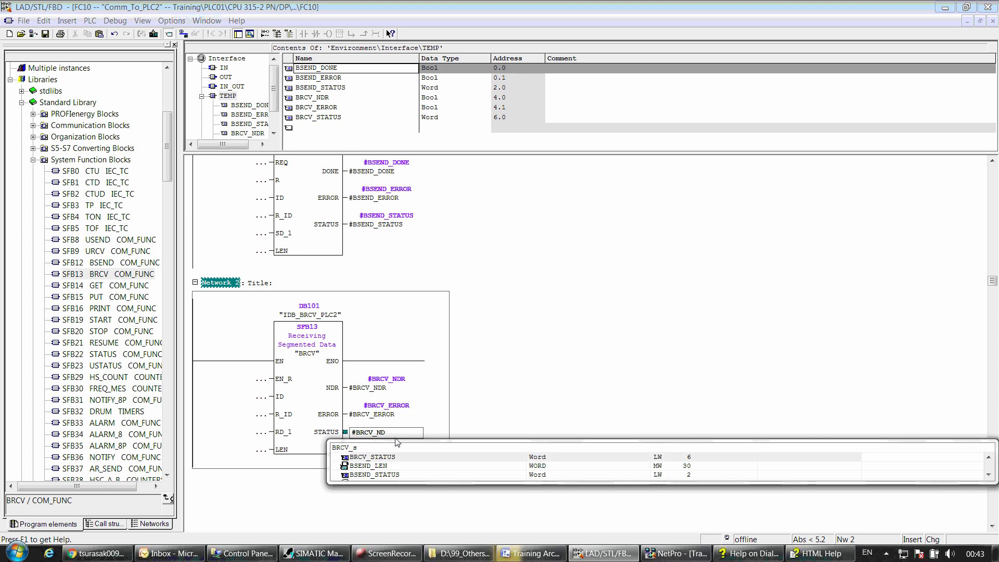
{"action": "left_click", "coordinate": [378, 458]}
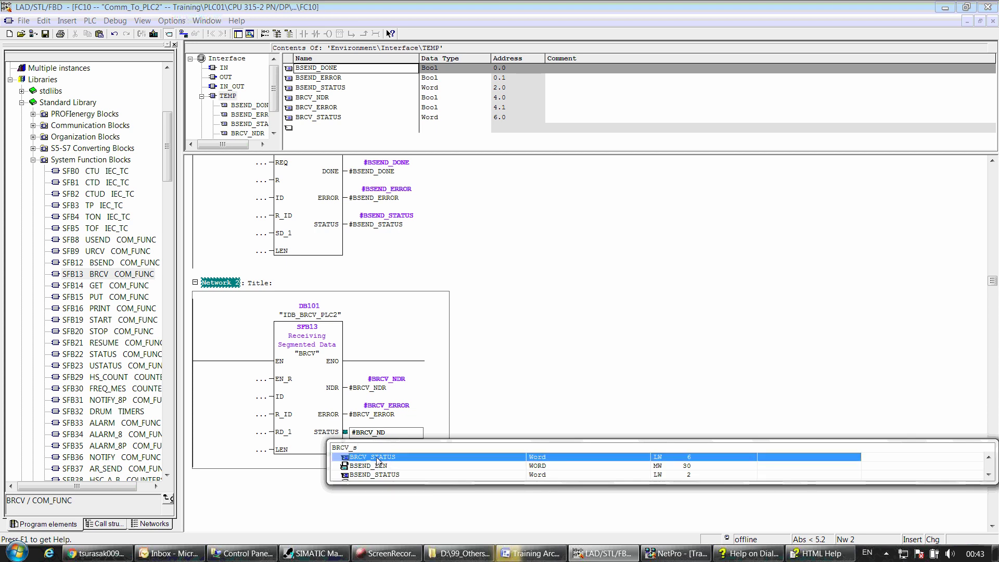
{"action": "left_click", "coordinate": [378, 458]}
{"action": "left_click", "coordinate": [310, 401]}
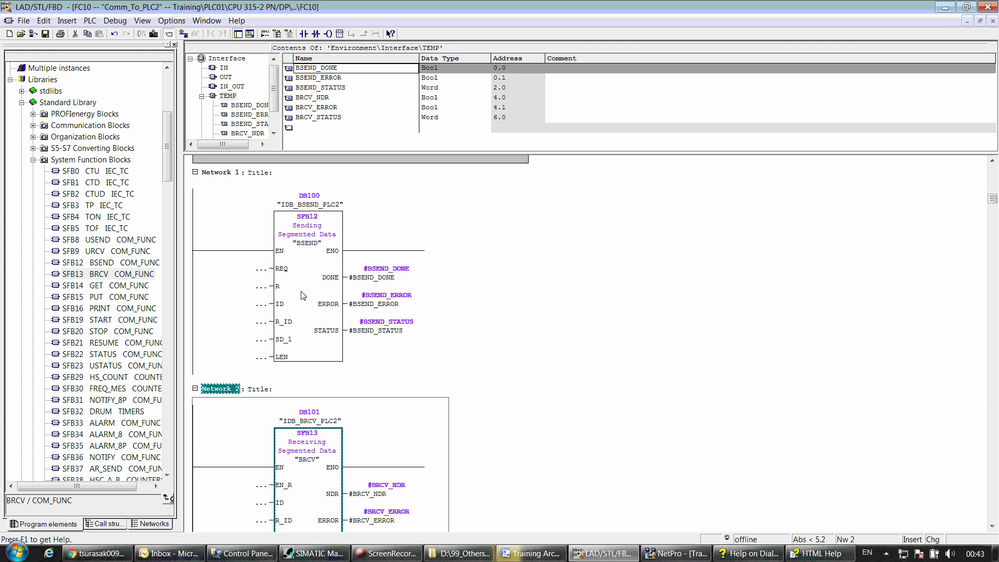
Step: Assign the S7 connection with partner PLC02 and local ID 1 to the BSEND block's ID input in Network 1
{"action": "left_click", "coordinate": [301, 292]}
{"action": "scroll", "coordinate": [491, 201], "scroll_direction": "up", "scroll_amount": 2}
{"action": "left_click_drag", "start_coordinate": [490, 154], "coordinate": [487, 80]}
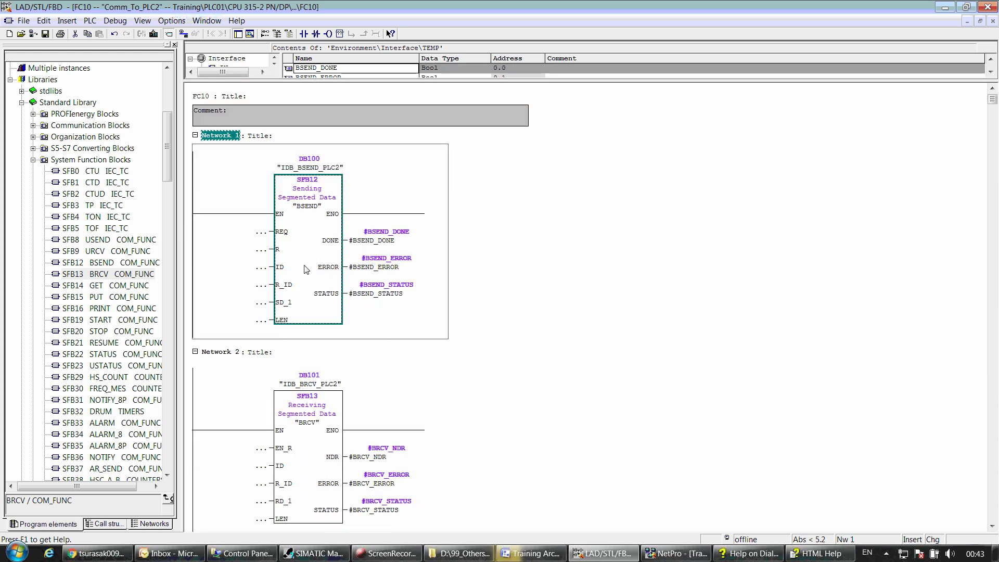
{"action": "right_click", "coordinate": [296, 233]}
{"action": "left_click", "coordinate": [297, 221]}
{"action": "right_click", "coordinate": [293, 233]}
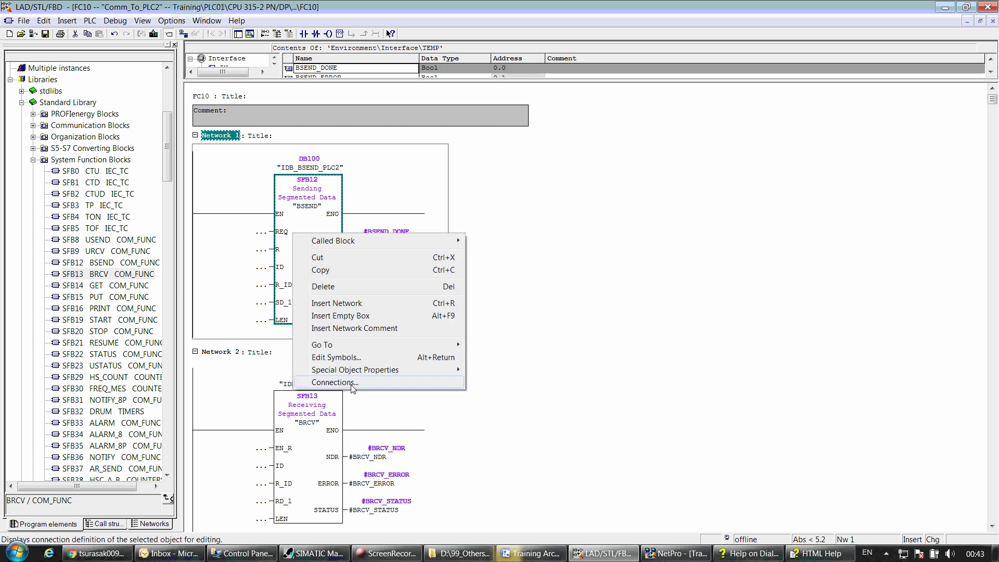
{"action": "right_click", "coordinate": [307, 223]}
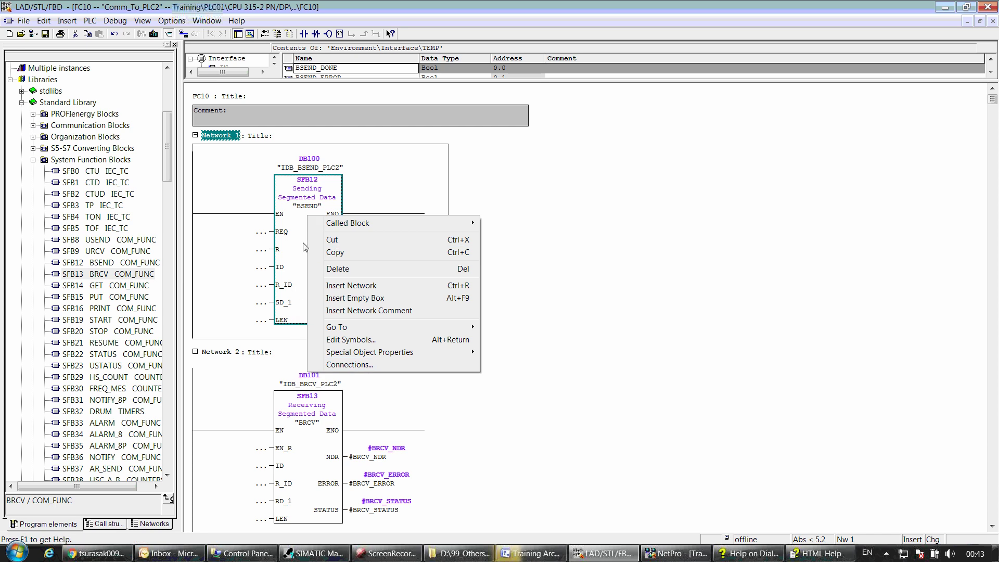
{"action": "left_click", "coordinate": [343, 364]}
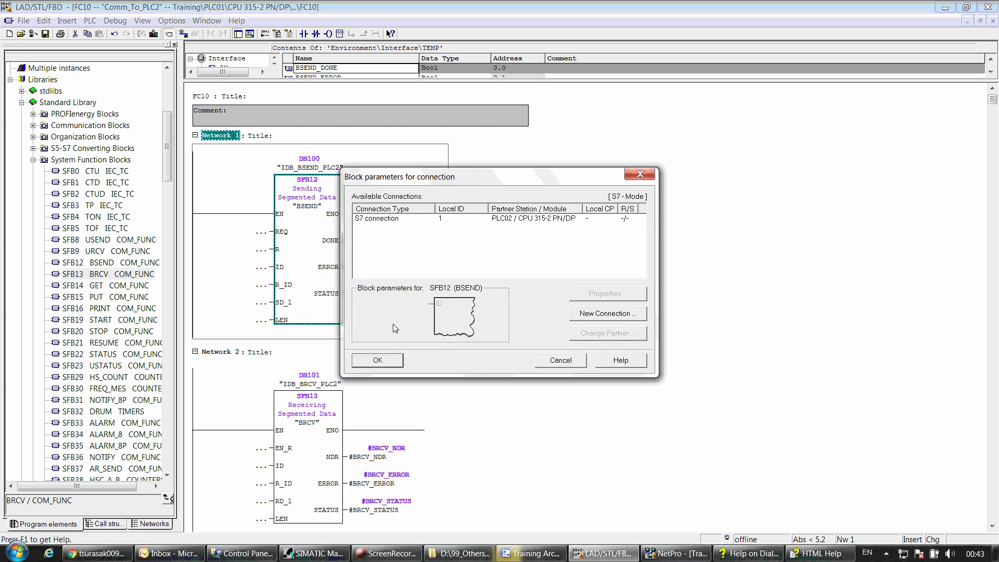
{"action": "left_click", "coordinate": [395, 219]}
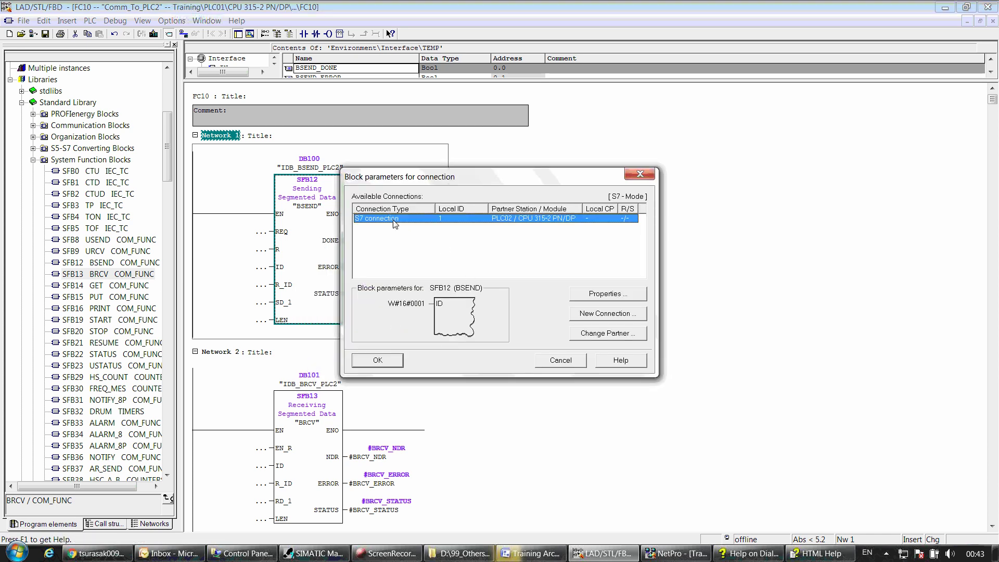
{"action": "left_click", "coordinate": [379, 360]}
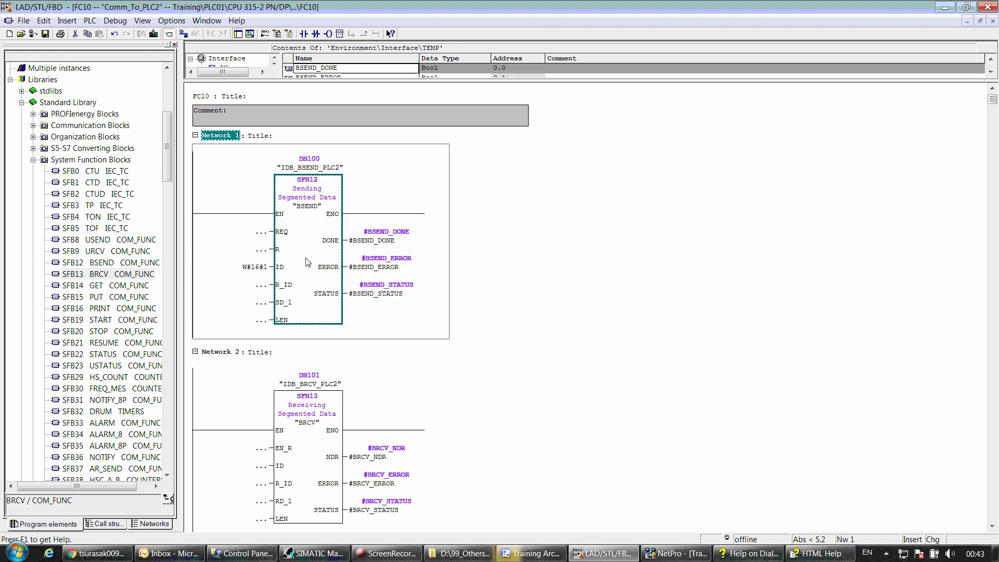
Step: Switch to NetPro and review the properties of the S7 connection from PLC01's CPU to PLC02
{"action": "scroll", "coordinate": [305, 274], "scroll_direction": "down", "scroll_amount": 1}
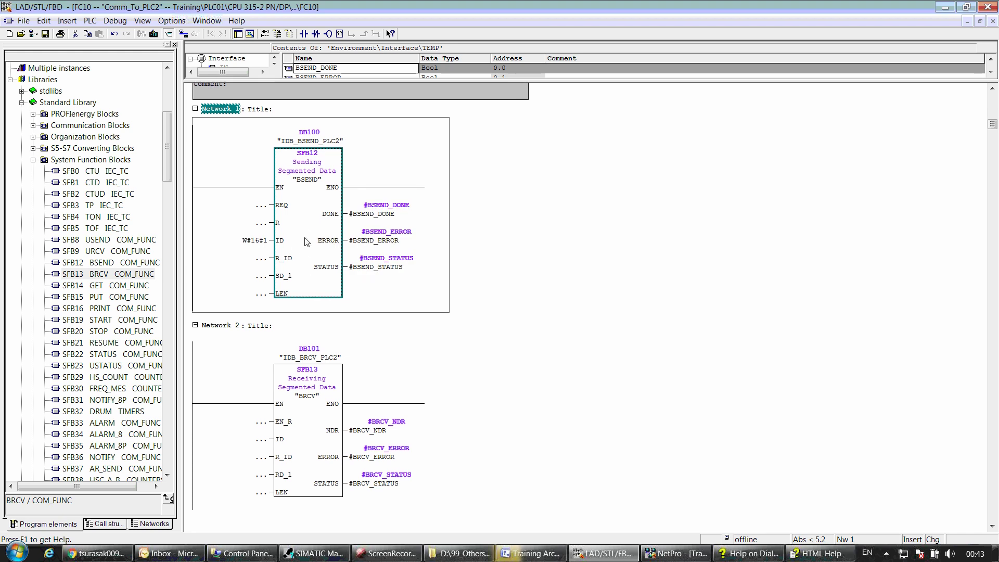
{"action": "scroll", "coordinate": [328, 313], "scroll_direction": "down", "scroll_amount": 2}
{"action": "left_click", "coordinate": [306, 350]}
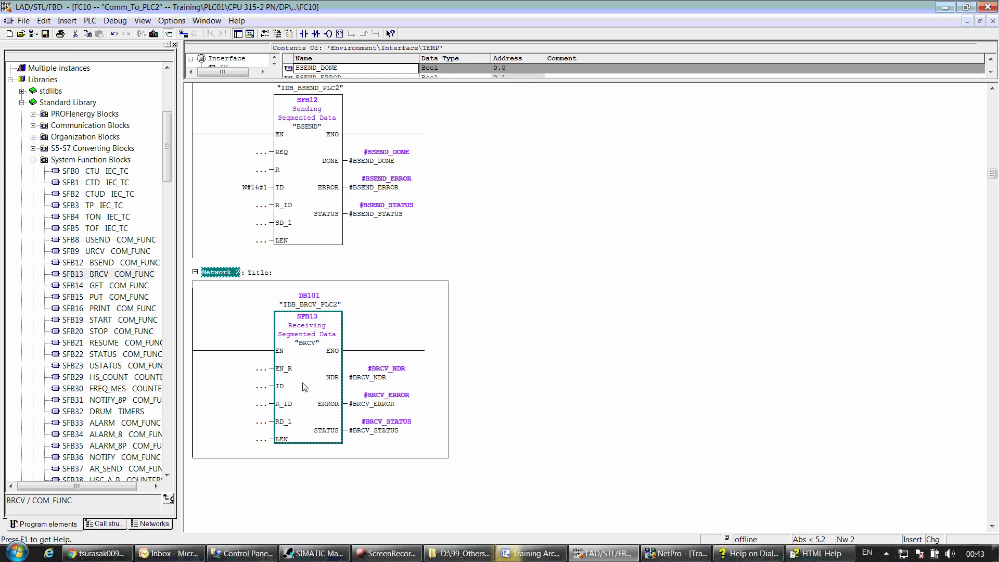
{"action": "left_click", "coordinate": [675, 553]}
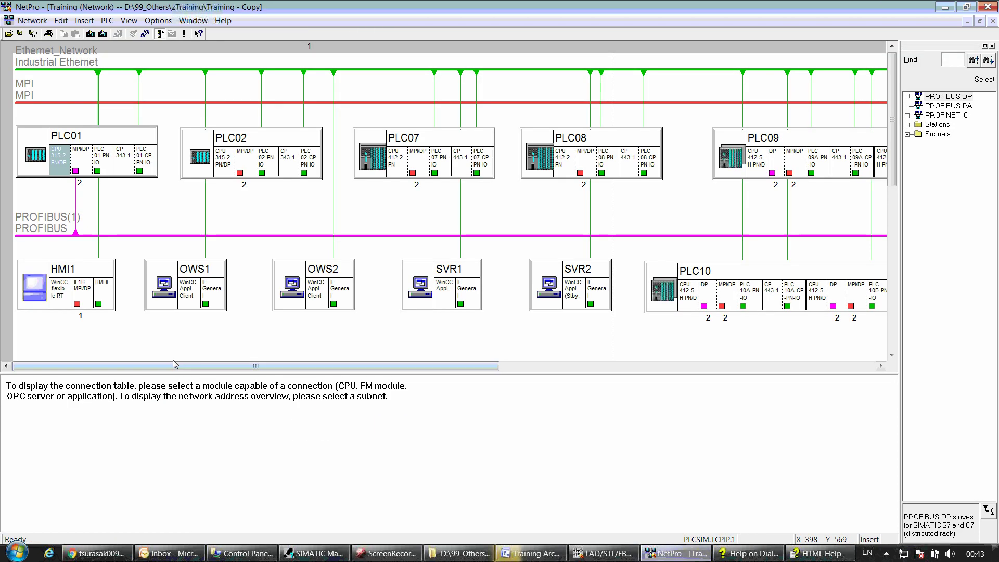
{"action": "left_click", "coordinate": [59, 156]}
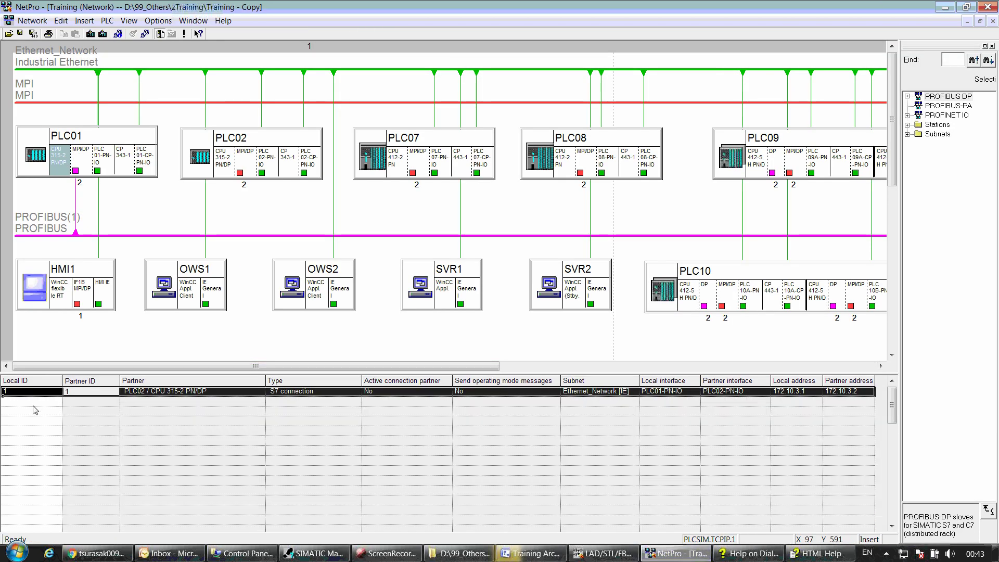
{"action": "right_click", "coordinate": [92, 394]}
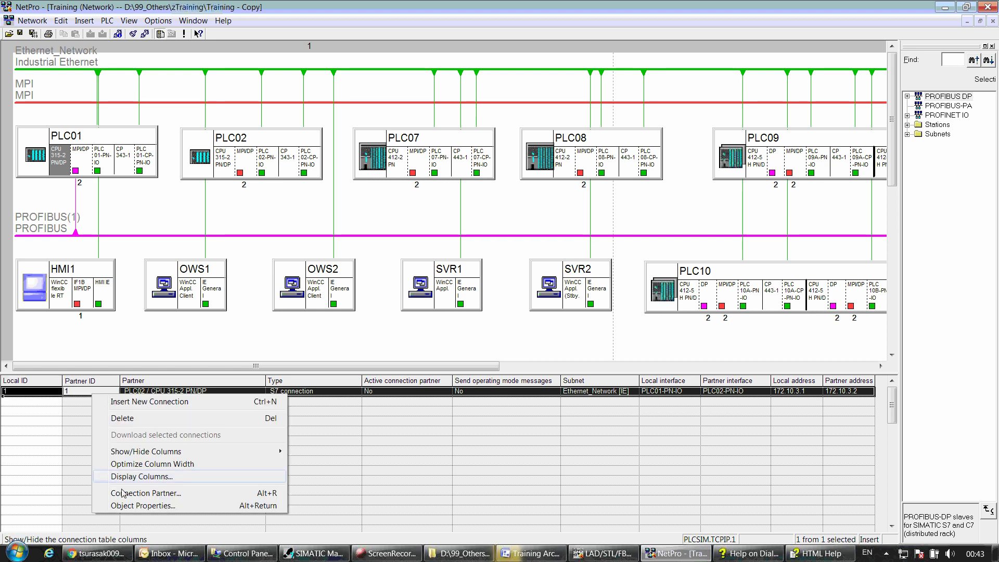
{"action": "left_click", "coordinate": [127, 504]}
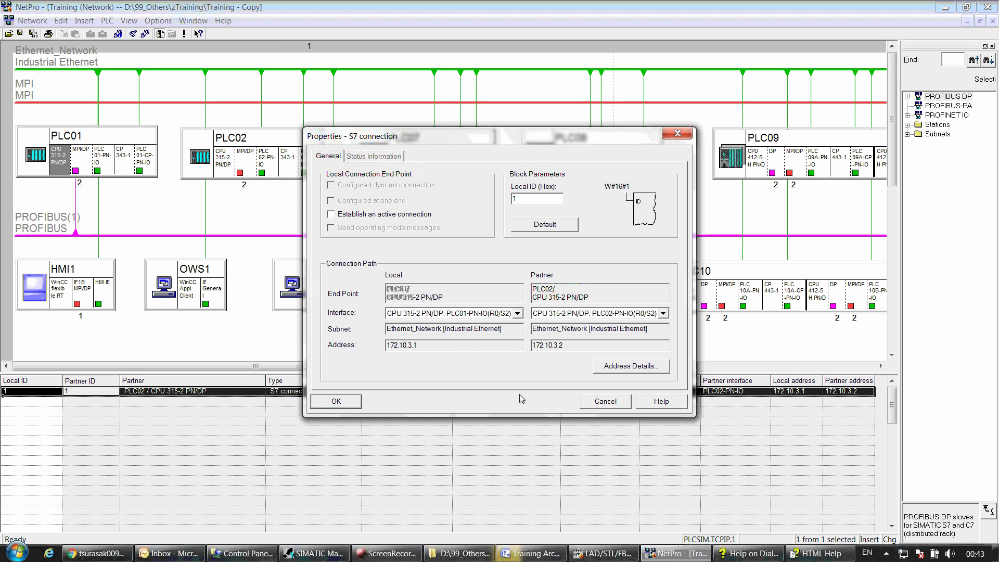
{"action": "left_click", "coordinate": [355, 401]}
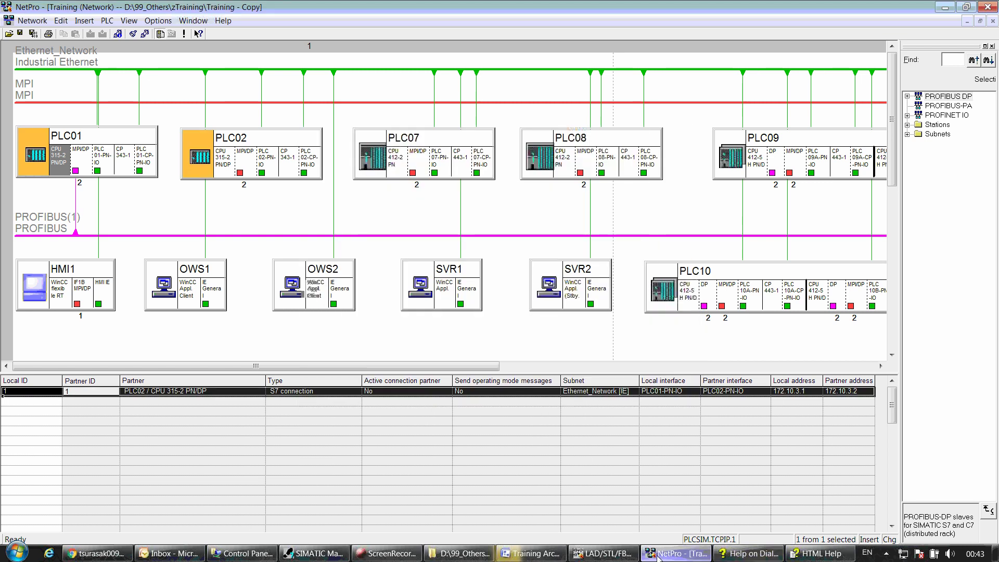
Step: Switch back to FC10 and try to open the connection assignment for the BRCV block
{"action": "left_click", "coordinate": [606, 554]}
{"action": "right_click", "coordinate": [292, 362]}
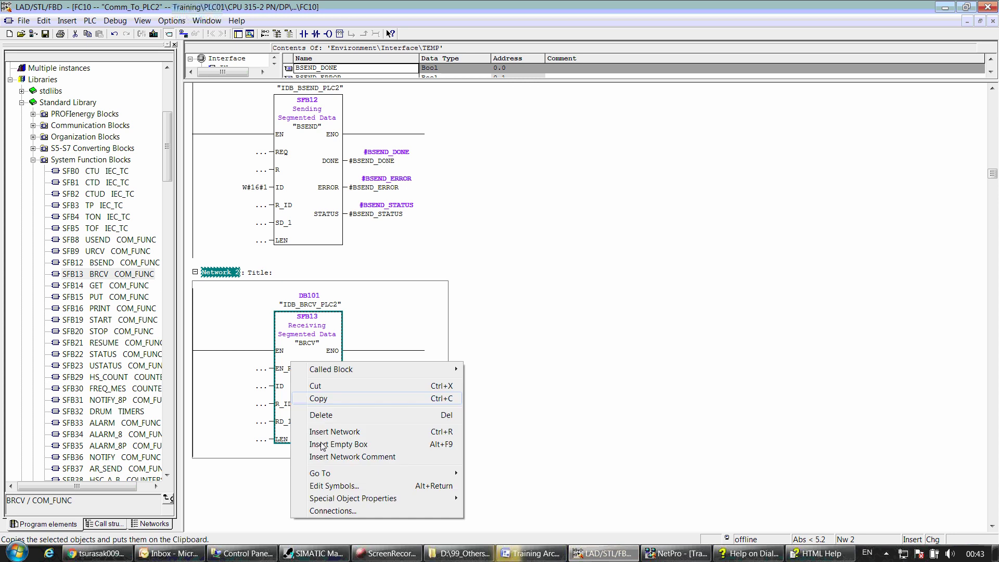
{"action": "left_click", "coordinate": [333, 511]}
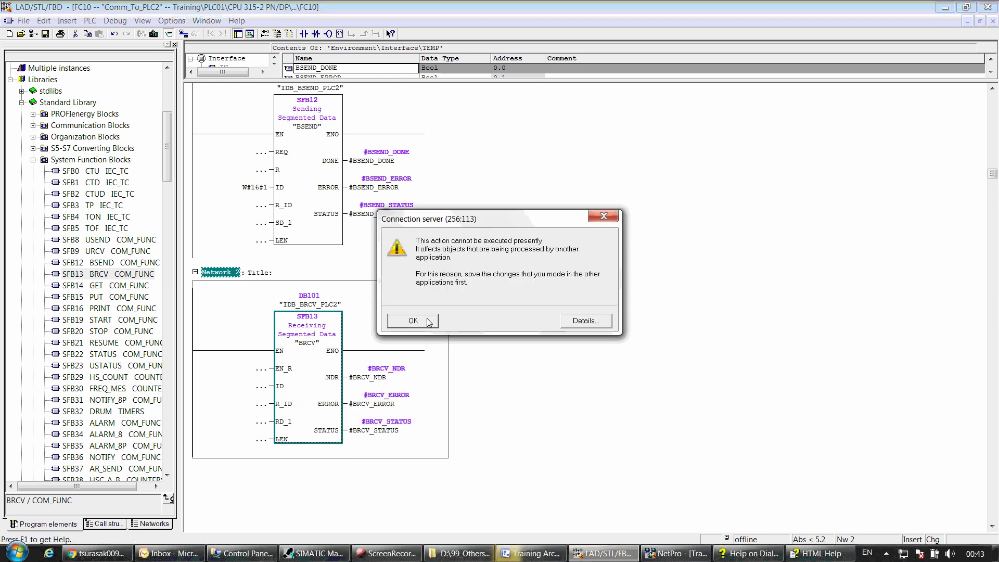
{"action": "left_click", "coordinate": [604, 216]}
Step: Switch to NetPro, save and compile the network configuration, and close the consistency check output
{"action": "left_click", "coordinate": [675, 554]}
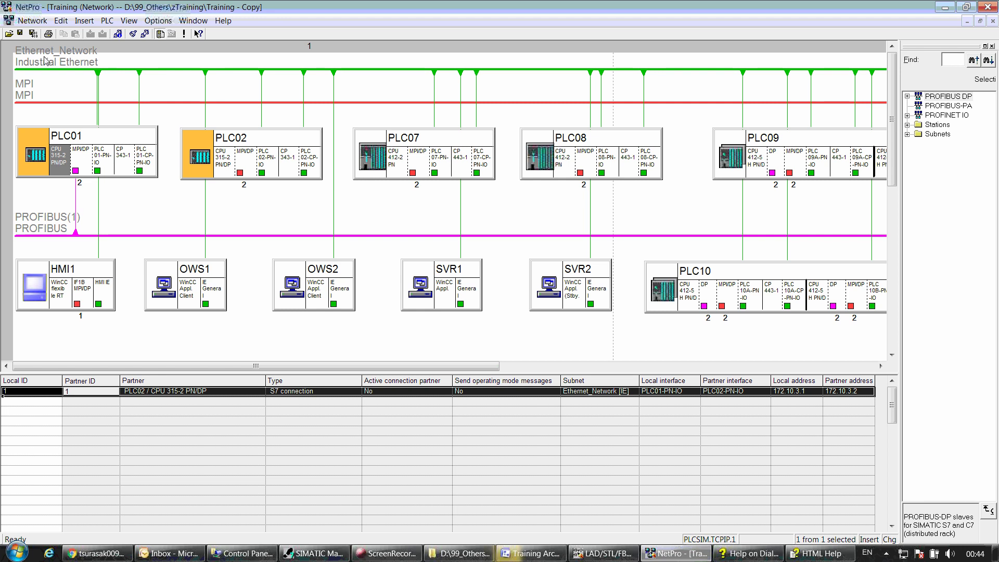
{"action": "left_click", "coordinate": [33, 34]}
{"action": "left_click", "coordinate": [411, 316]}
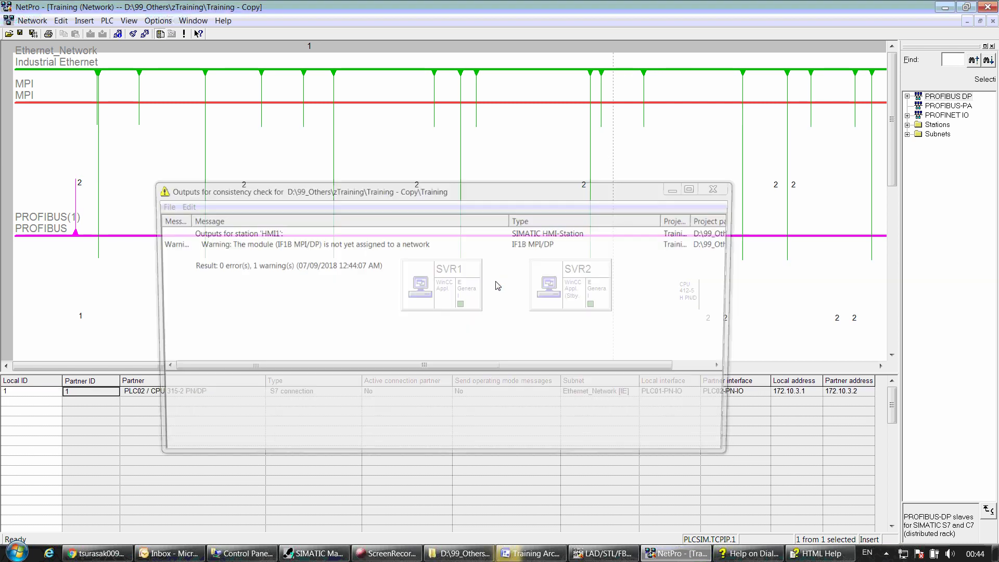
{"action": "left_click", "coordinate": [725, 188]}
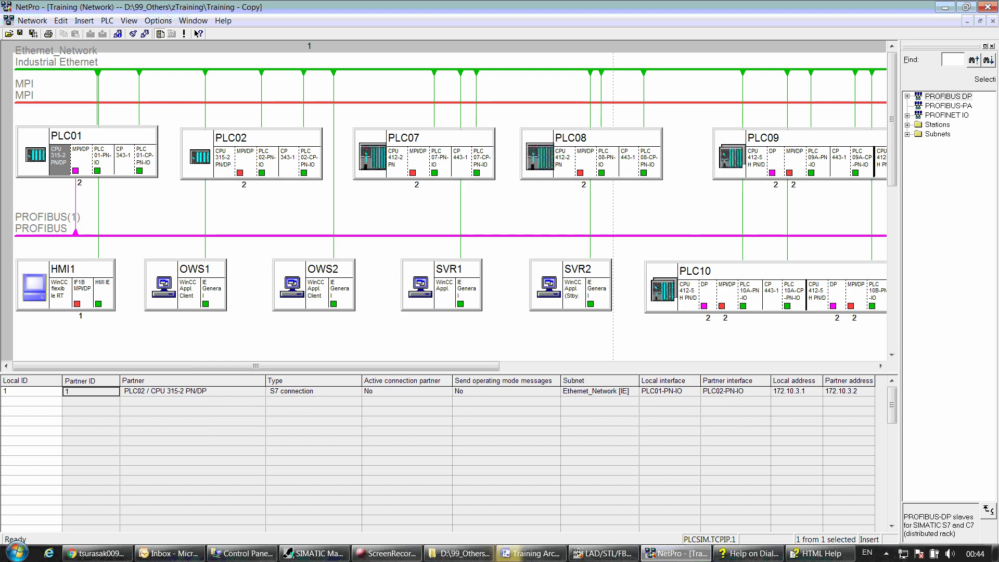
Step: Switch back to FC10 and assign the S7 connection with partner PLC02 to the BRCV block's ID input
{"action": "left_click", "coordinate": [604, 553]}
{"action": "right_click", "coordinate": [301, 339]}
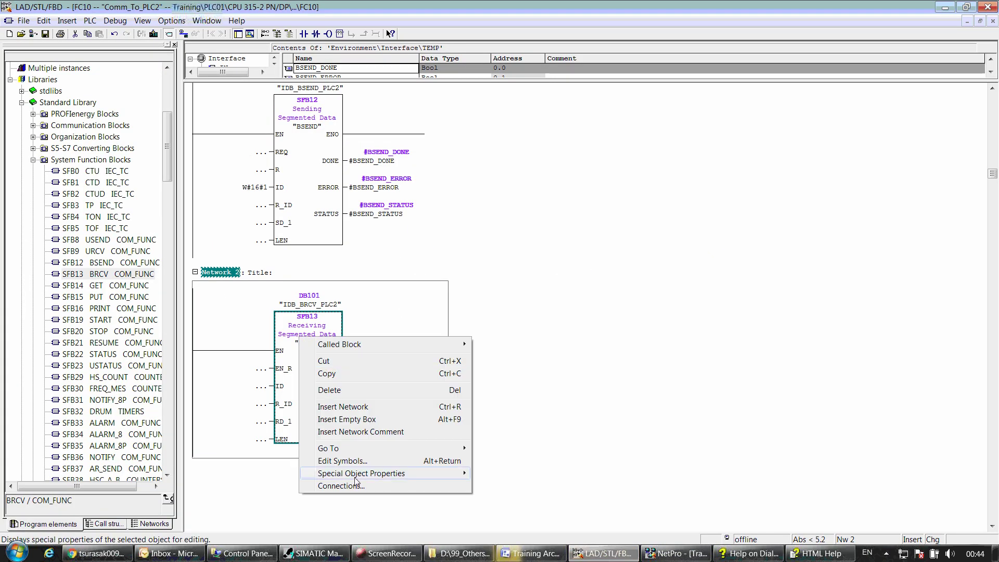
{"action": "left_click", "coordinate": [341, 486]}
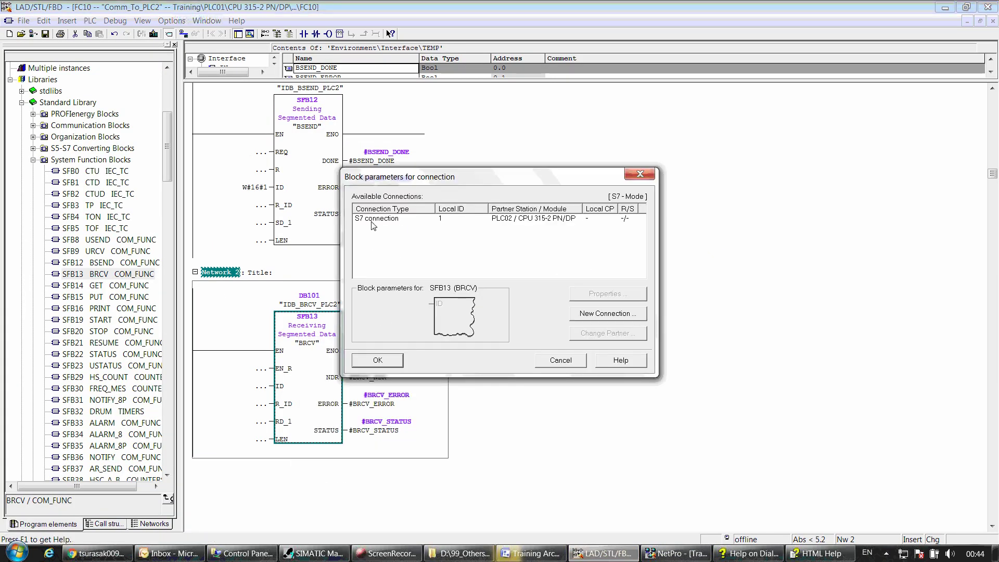
{"action": "left_click", "coordinate": [372, 220]}
{"action": "left_click", "coordinate": [374, 362]}
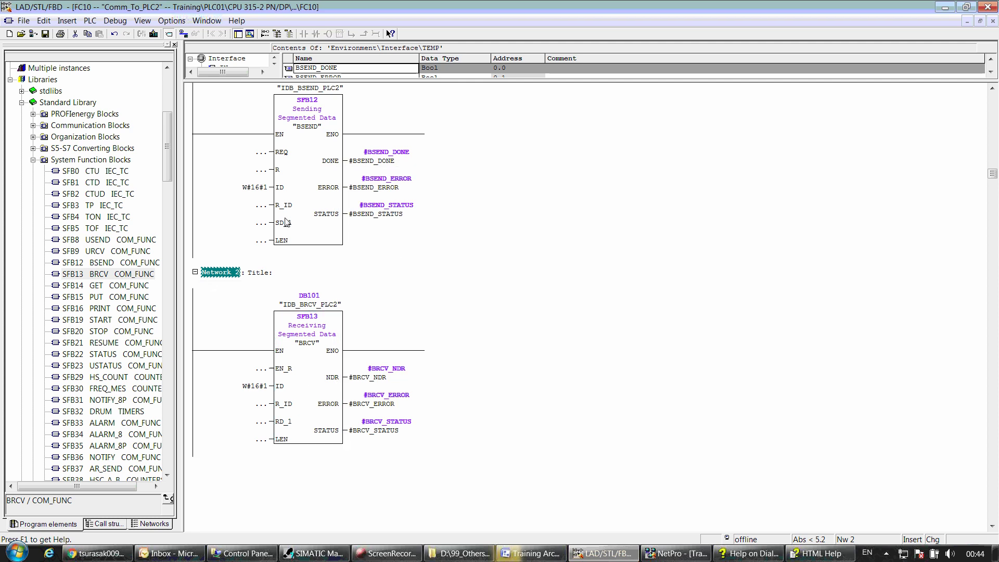
Step: Insert an empty network and move the BSEND network below it, leaving the empty one as Network 1
{"action": "left_click", "coordinate": [214, 141]}
{"action": "scroll", "coordinate": [214, 140], "scroll_direction": "up", "scroll_amount": 3}
{"action": "left_click", "coordinate": [214, 140]}
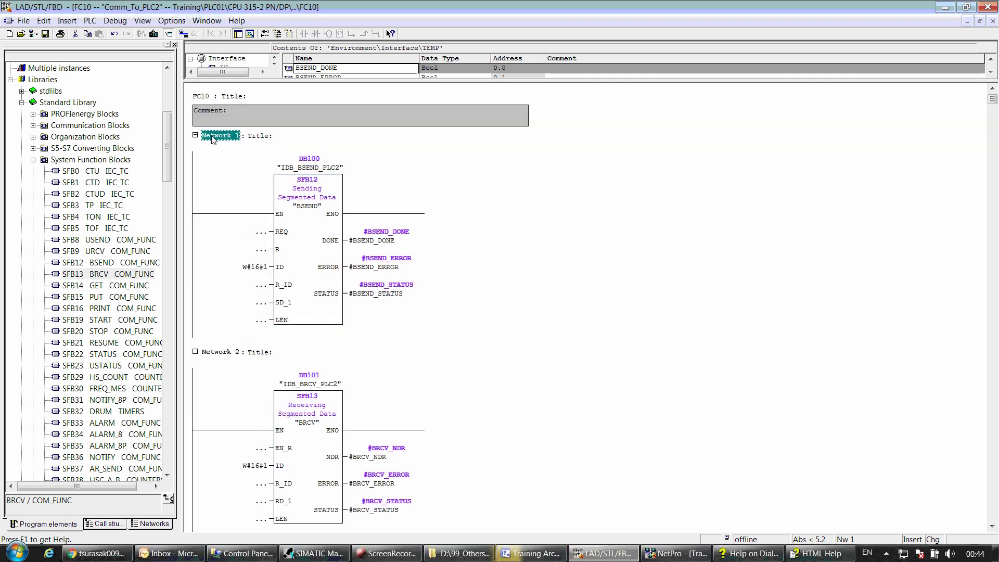
{"action": "key", "text": "ctrl+r"}
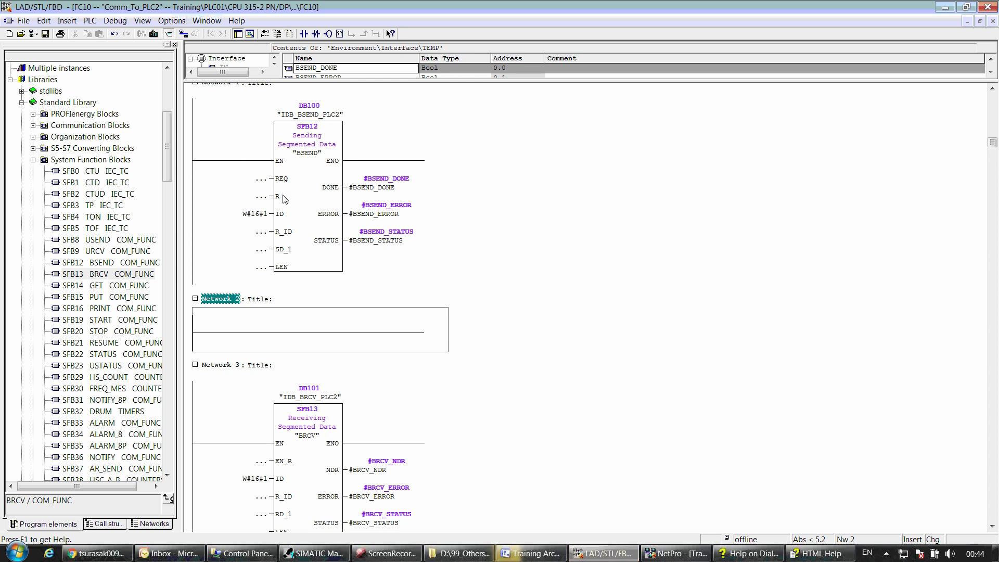
{"action": "scroll", "coordinate": [309, 210], "scroll_direction": "up", "scroll_amount": 2}
{"action": "left_click", "coordinate": [309, 209]}
{"action": "left_click_drag", "start_coordinate": [219, 141], "coordinate": [295, 285]}
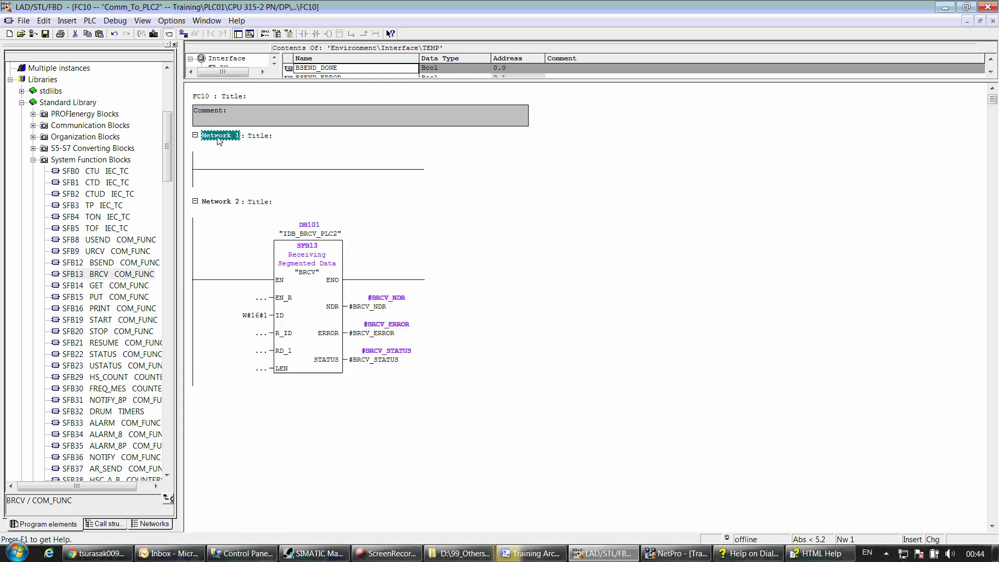
Step: Insert a MOVE box in Network 1 and set its IN input to 20
{"action": "left_click", "coordinate": [251, 170]}
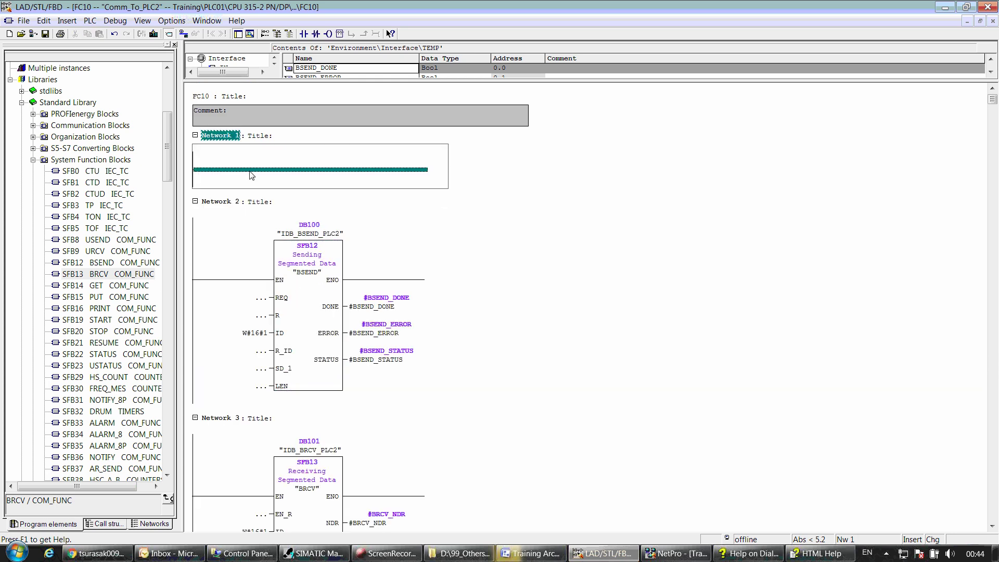
{"action": "key", "text": "alt+F9"}
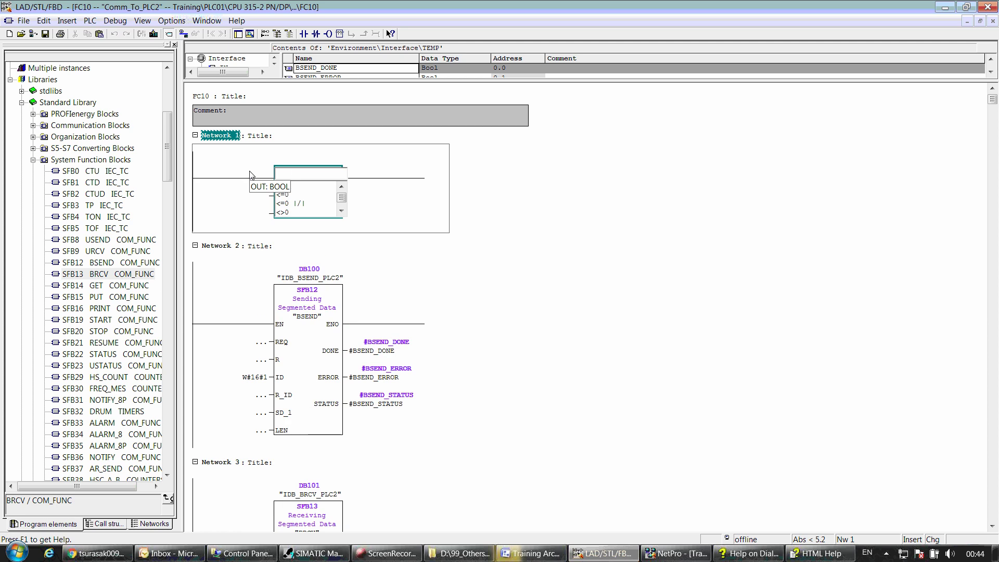
{"action": "type", "text": "MOVE"}
{"action": "key", "text": "Return"}
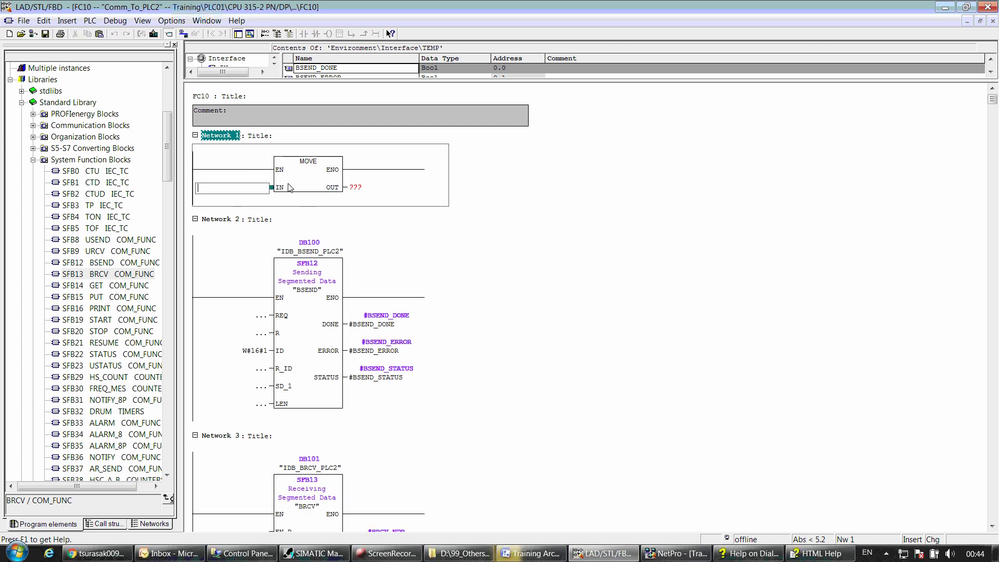
{"action": "left_click", "coordinate": [264, 188]}
{"action": "type", "text": "20"}
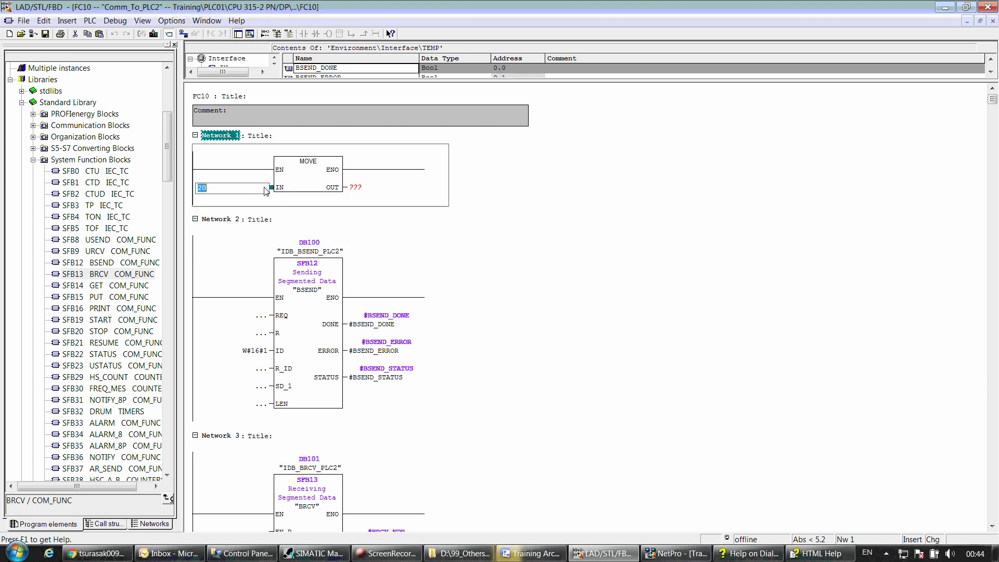
{"action": "left_click", "coordinate": [303, 177]}
{"action": "left_click", "coordinate": [359, 188]}
{"action": "left_click", "coordinate": [312, 186]}
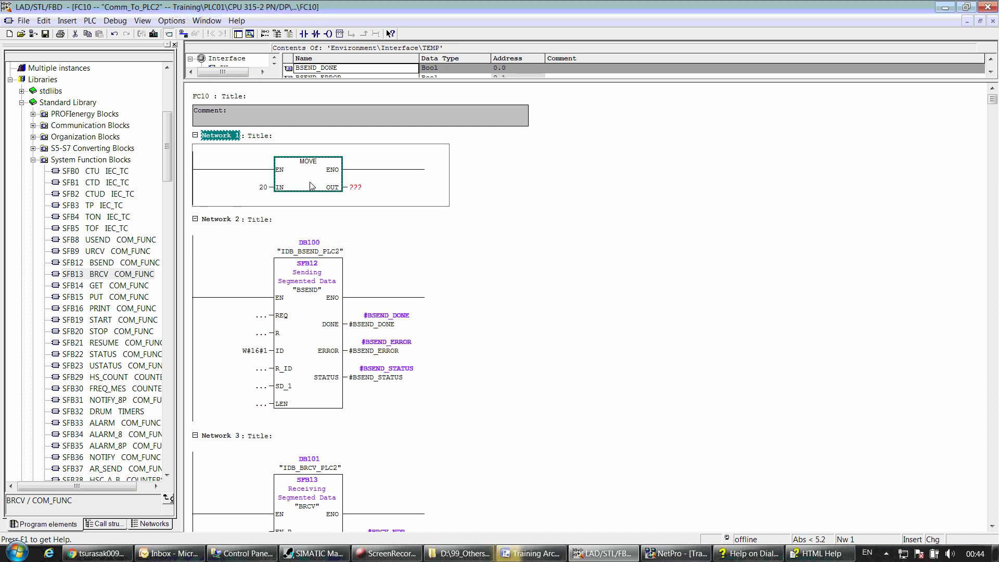
Step: Update the S7 reference data and open the Assignment view of PLC1 to examine bit memory usage
{"action": "left_click", "coordinate": [171, 20]}
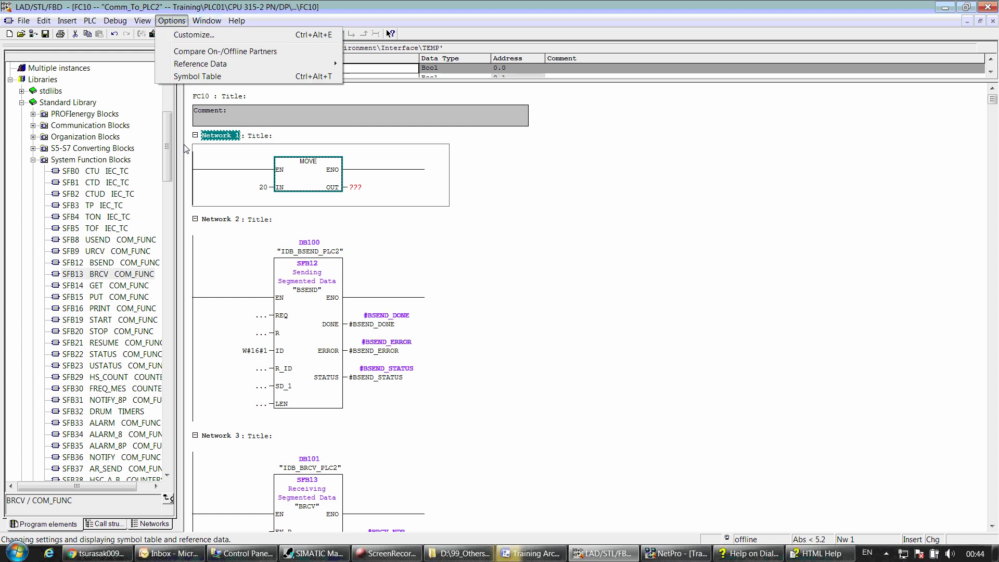
{"action": "mouse_move", "coordinate": [260, 63]}
{"action": "left_click", "coordinate": [385, 65]}
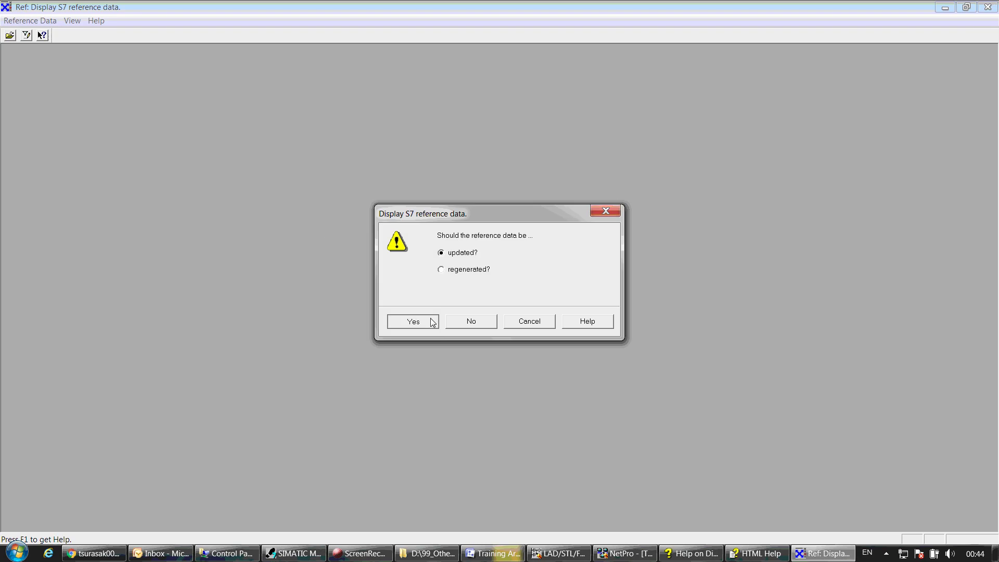
{"action": "left_click", "coordinate": [432, 322]}
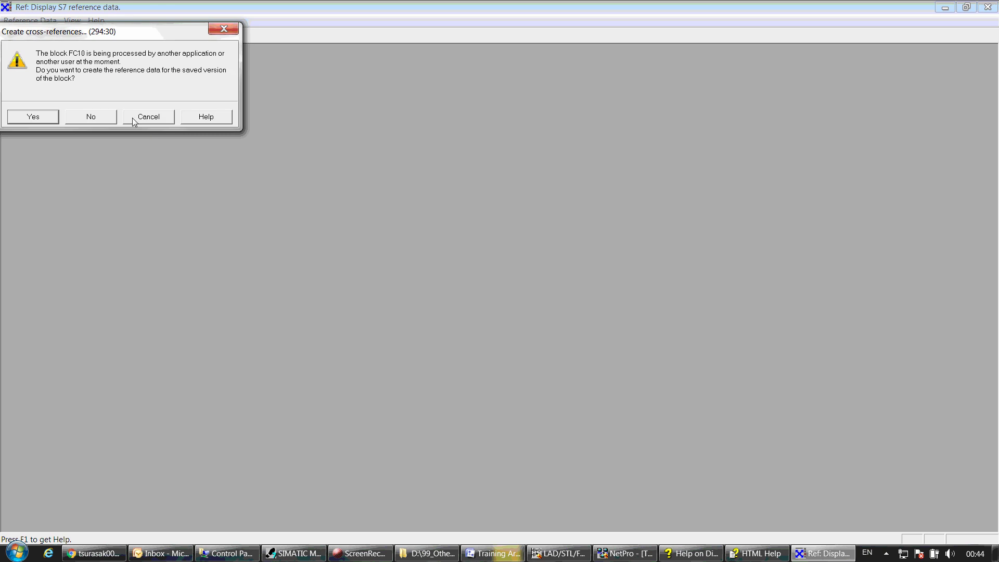
{"action": "left_click", "coordinate": [54, 115]}
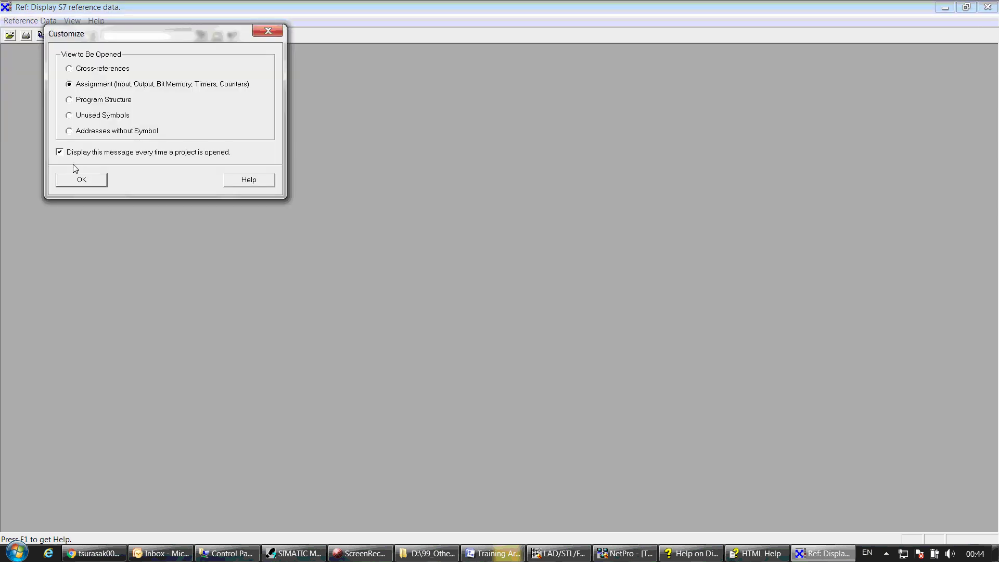
{"action": "left_click", "coordinate": [82, 179]}
{"action": "left_click", "coordinate": [19, 92]}
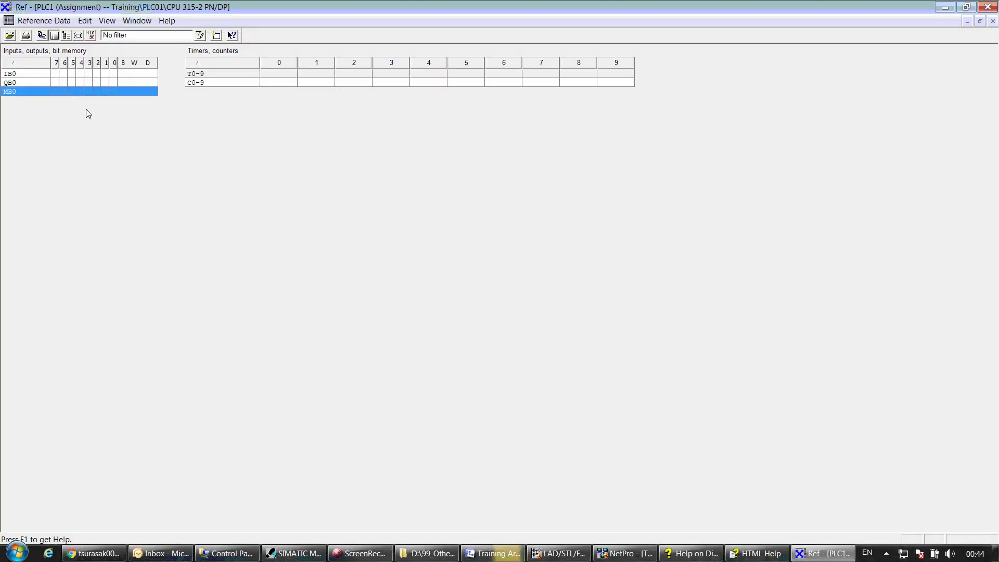
Step: Return to FC10 and assign MW30 ("BSEND_LEN") to the OUT output of the MOVE box
{"action": "key", "text": "alt+Tab"}
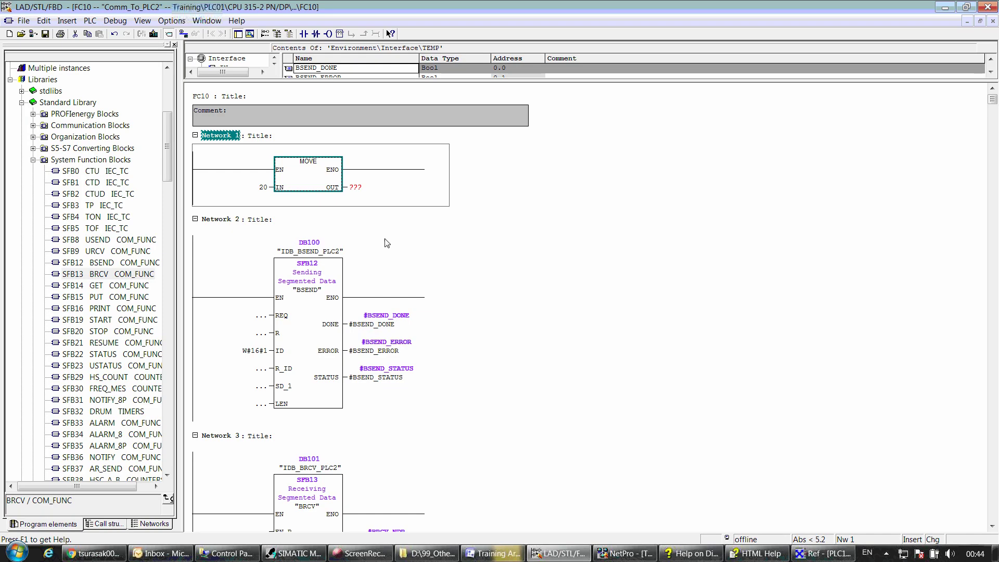
{"action": "left_click", "coordinate": [364, 188]}
{"action": "type", "text": "mw30"}
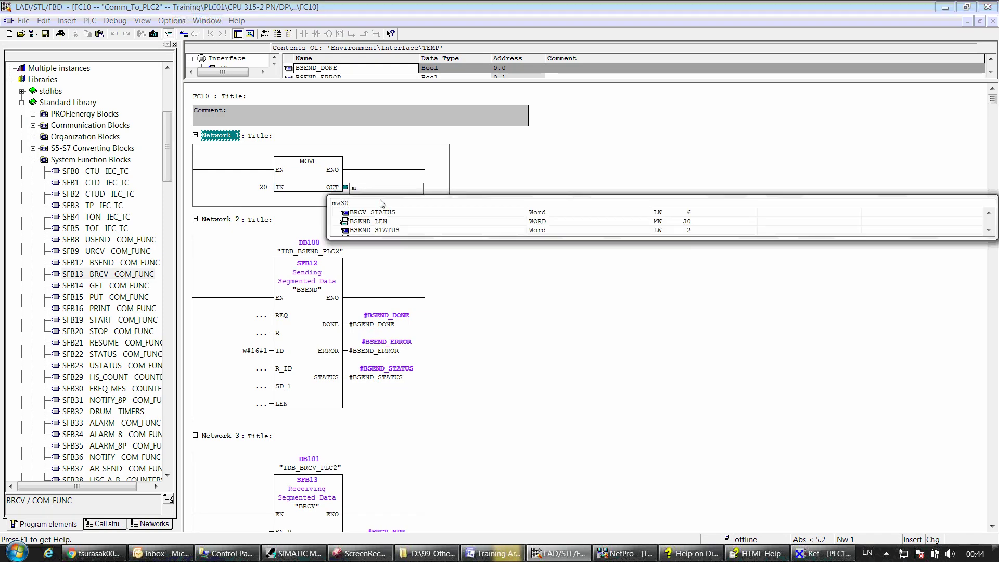
{"action": "key", "text": "Return"}
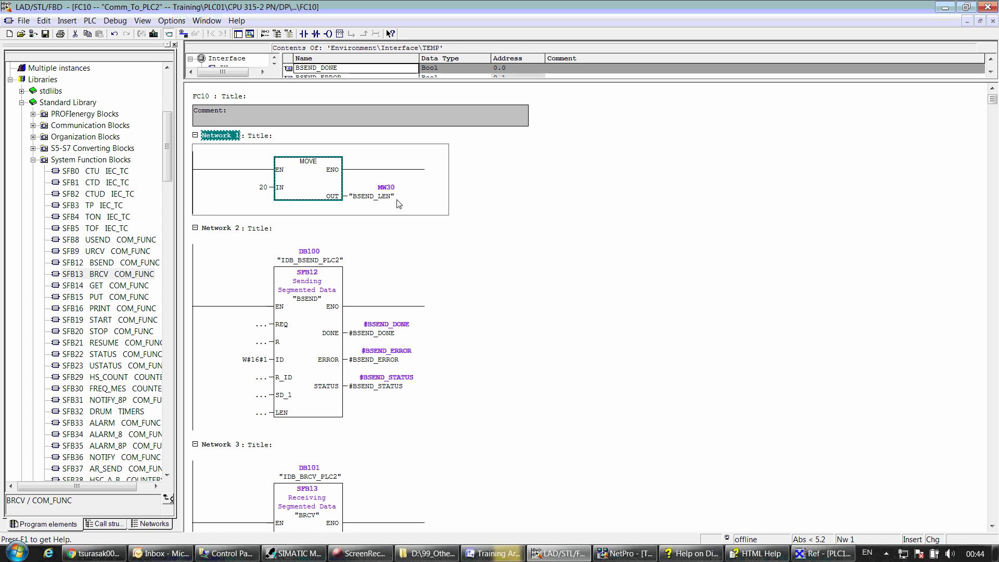
{"action": "left_click", "coordinate": [372, 201]}
{"action": "left_click", "coordinate": [372, 203]}
Step: Switch to SIMATIC Manager and open the PLC1 program folder that contains the symbol table
{"action": "left_click", "coordinate": [280, 554]}
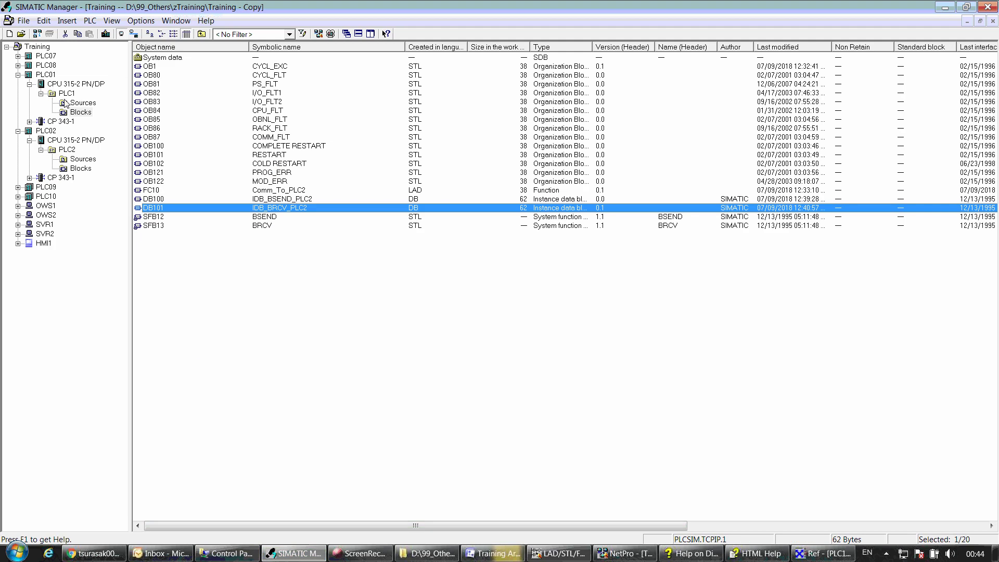
{"action": "left_click", "coordinate": [62, 94]}
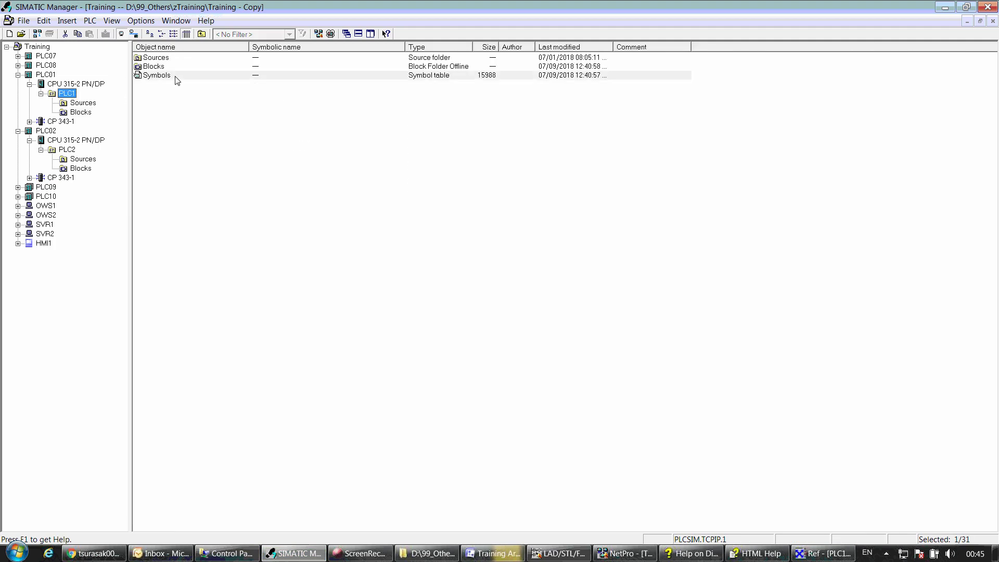
Step: Delete the BSEND_LEN symbol from the PLC1 symbol table, then save and close the table
{"action": "double_click", "coordinate": [176, 78]}
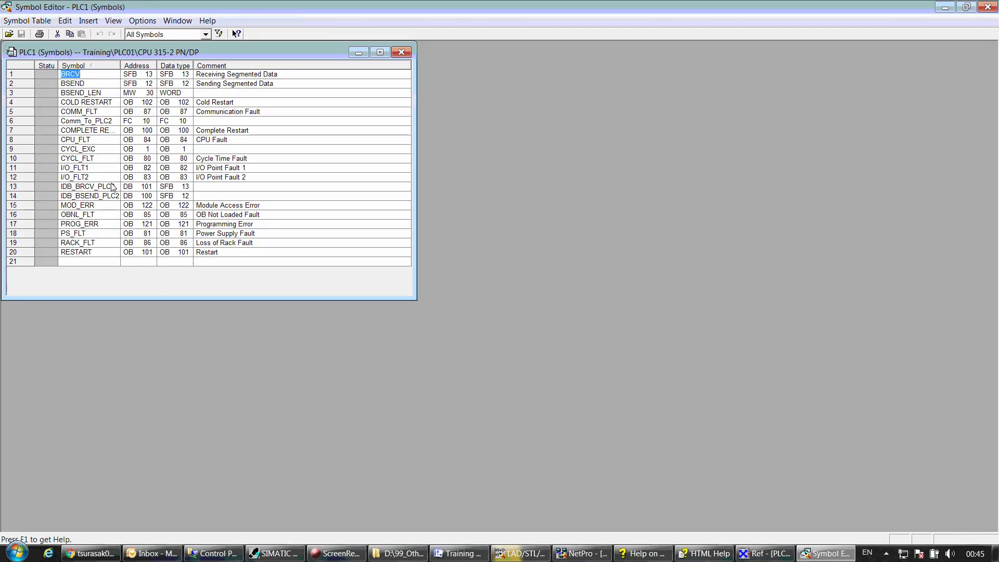
{"action": "left_click", "coordinate": [113, 94]}
{"action": "left_click", "coordinate": [17, 94]}
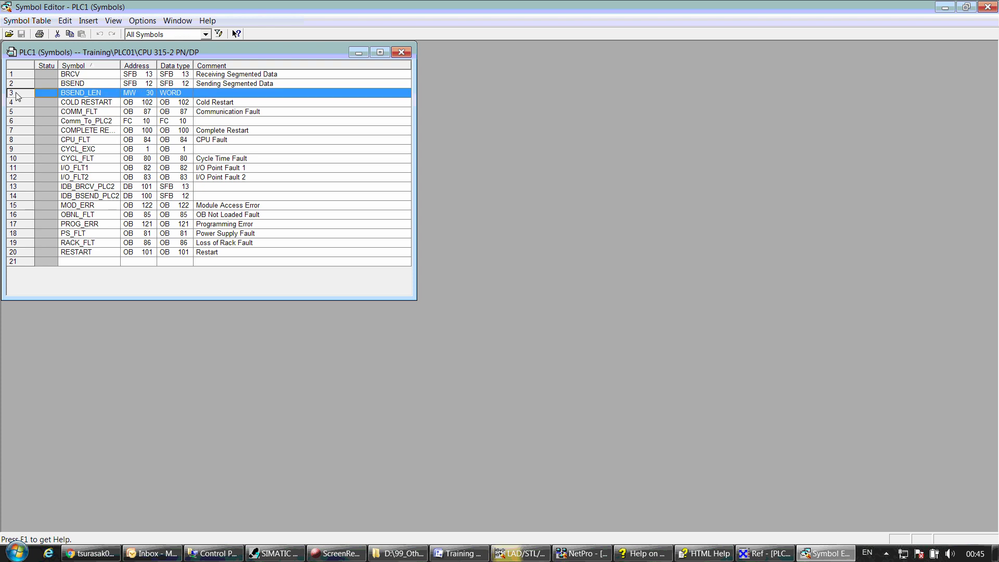
{"action": "key", "text": "Delete"}
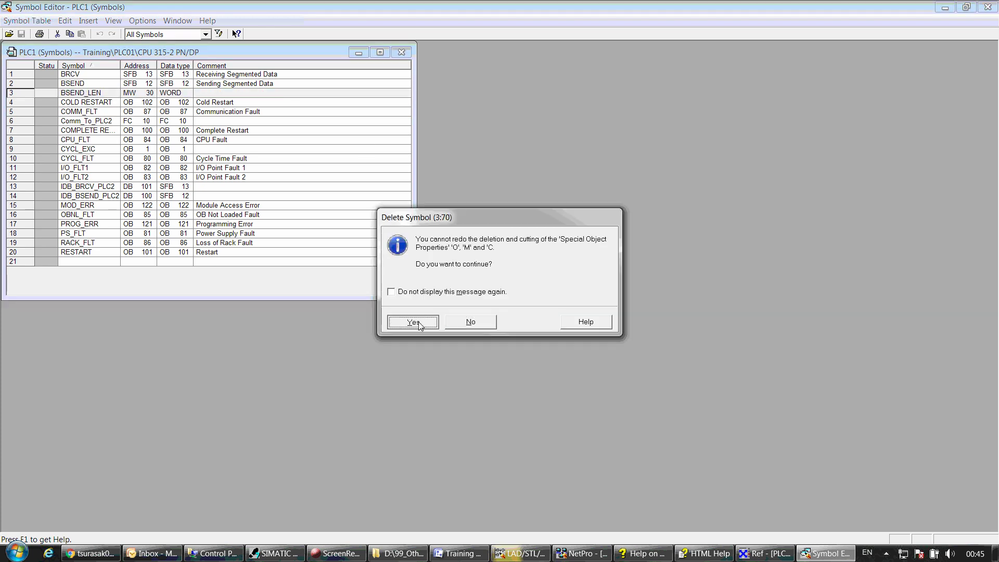
{"action": "left_click", "coordinate": [413, 322]}
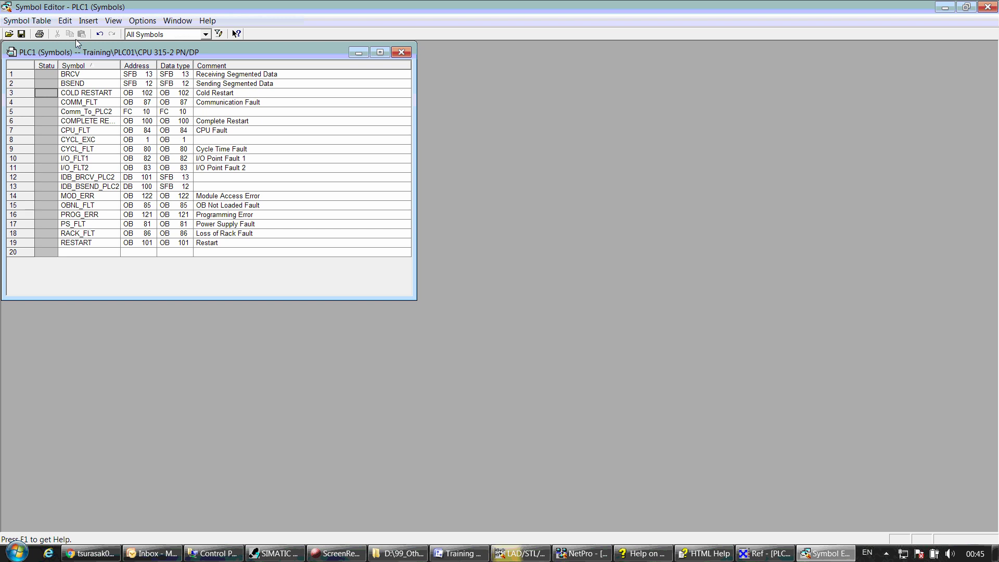
{"action": "left_click", "coordinate": [21, 34]}
{"action": "left_click", "coordinate": [987, 7]}
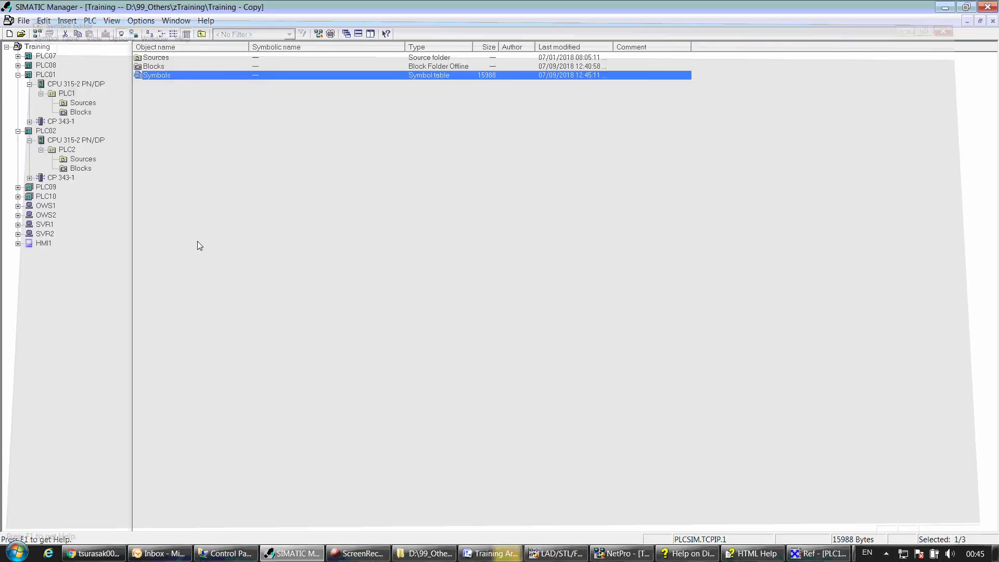
Step: Switch to the LAD/STL/FBD editor and assign MW30 to the LEN input of the BSEND block in Network 2 of FC10
{"action": "left_click", "coordinate": [559, 554]}
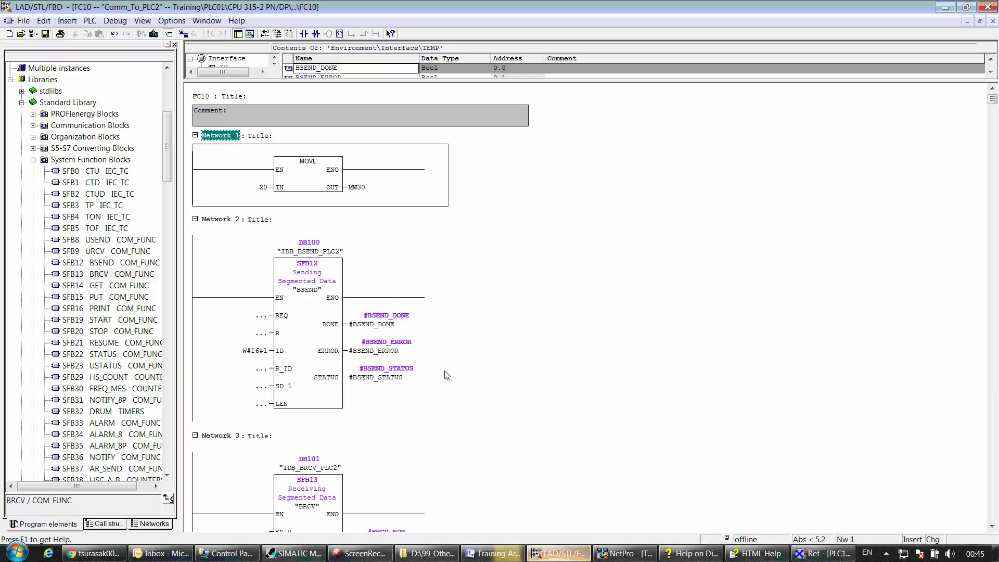
{"action": "left_click", "coordinate": [358, 191]}
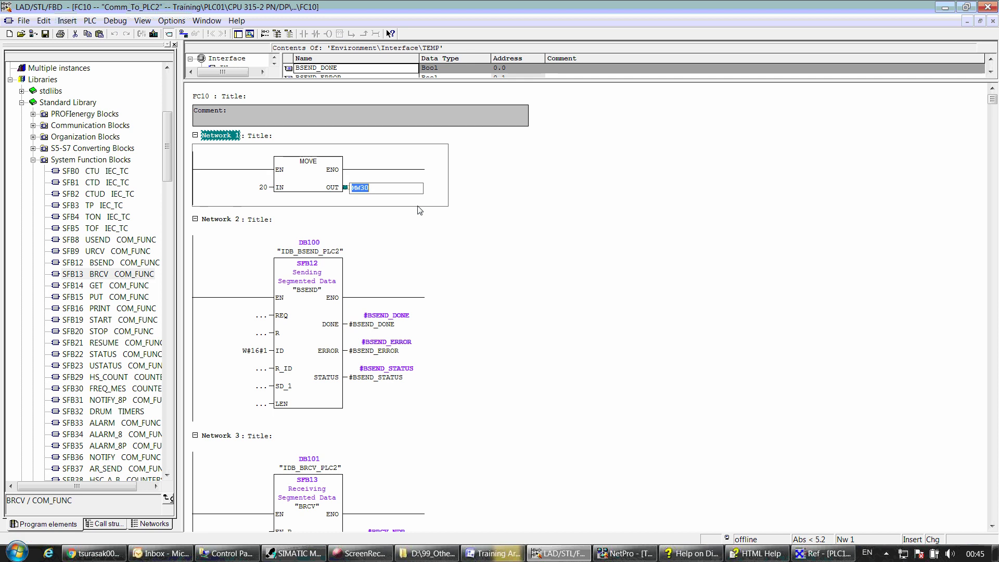
{"action": "left_click", "coordinate": [281, 400]}
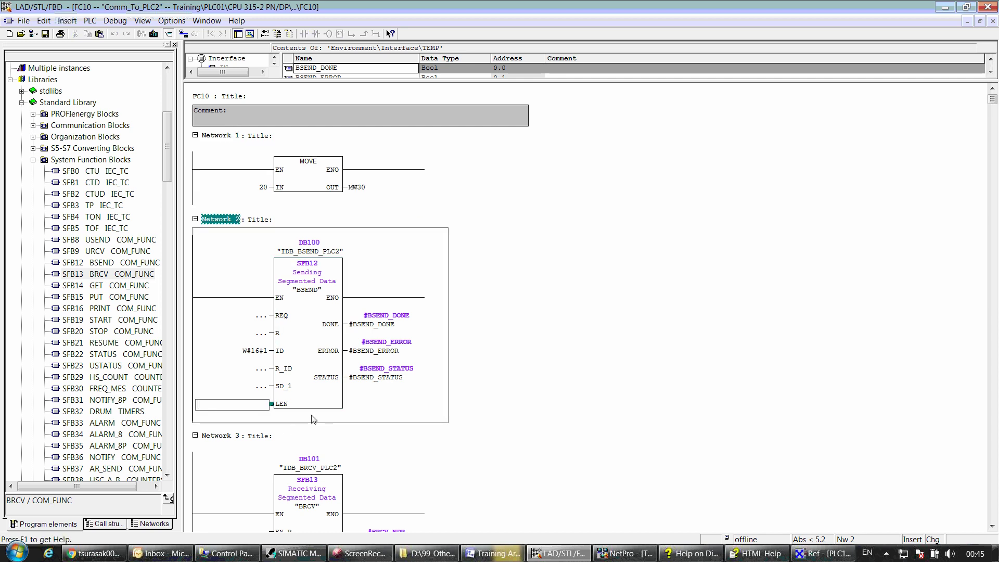
{"action": "type", "text": "MW30"}
{"action": "left_click", "coordinate": [314, 391]}
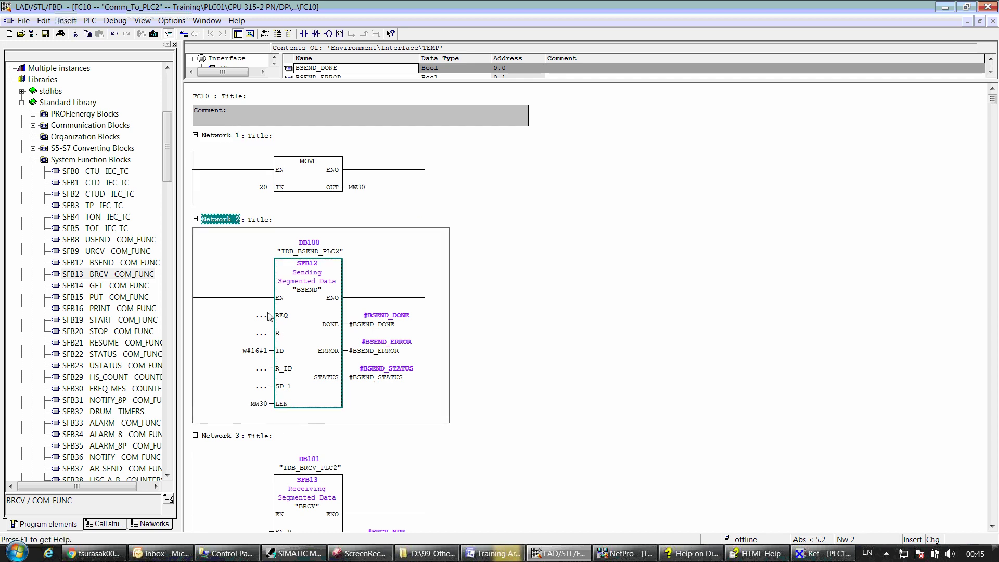
Step: Switch to SIMATIC Manager and open the hardware configuration of station PLC01
{"action": "scroll", "coordinate": [331, 324], "scroll_direction": "down", "scroll_amount": 2}
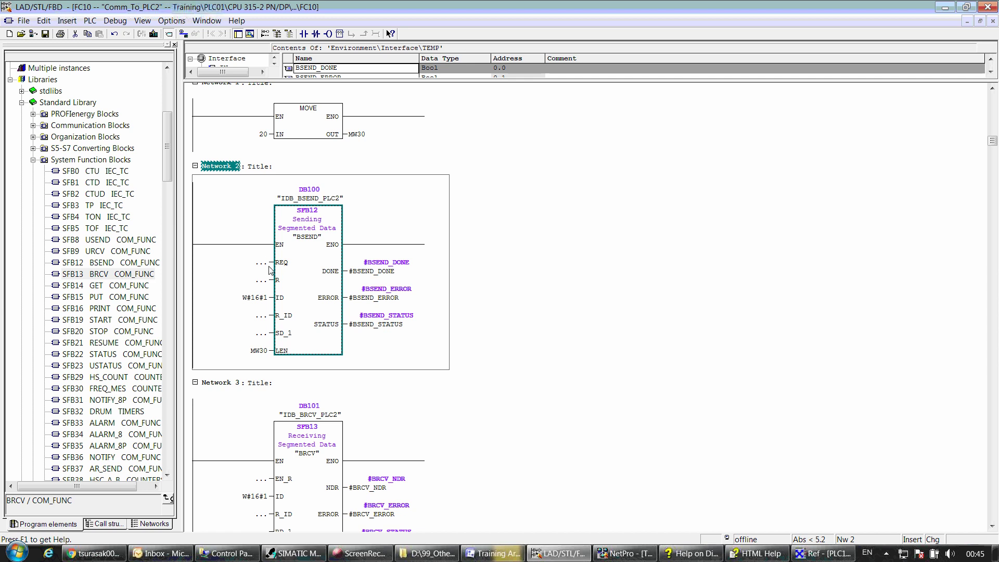
{"action": "left_click", "coordinate": [823, 553]}
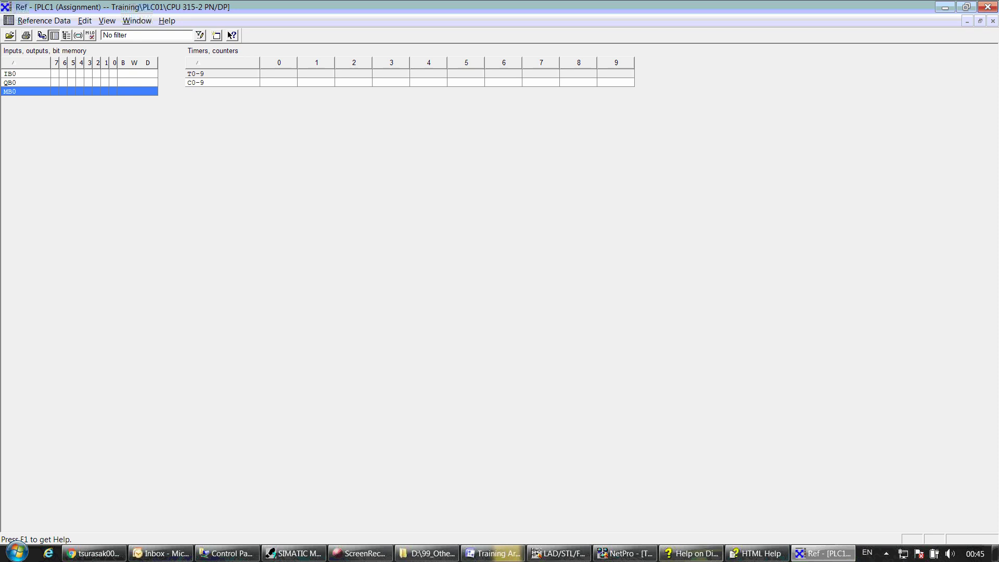
{"action": "left_click", "coordinate": [760, 553]}
{"action": "left_click", "coordinate": [595, 554]}
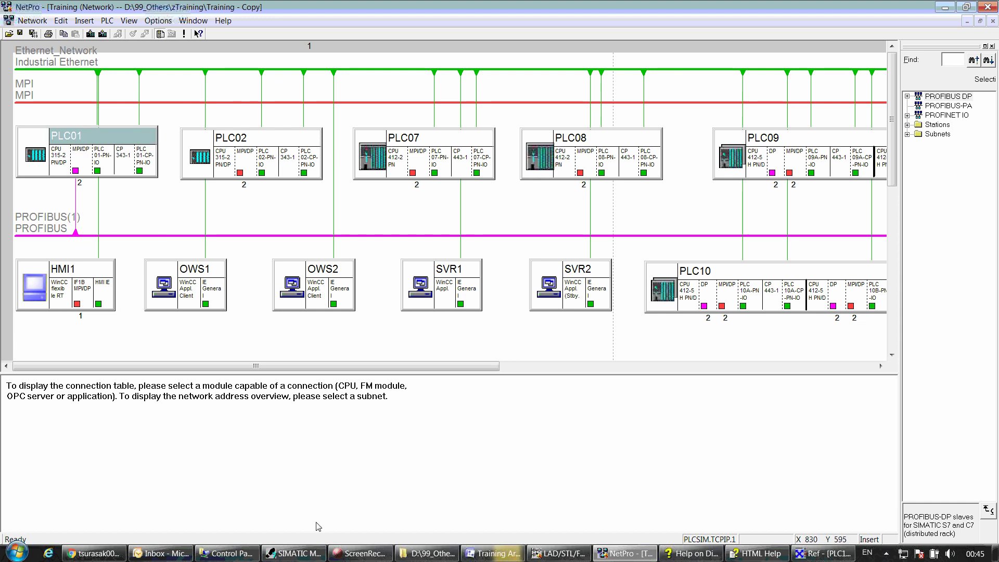
{"action": "left_click", "coordinate": [294, 553]}
{"action": "left_click", "coordinate": [46, 75]}
{"action": "left_click", "coordinate": [160, 58]}
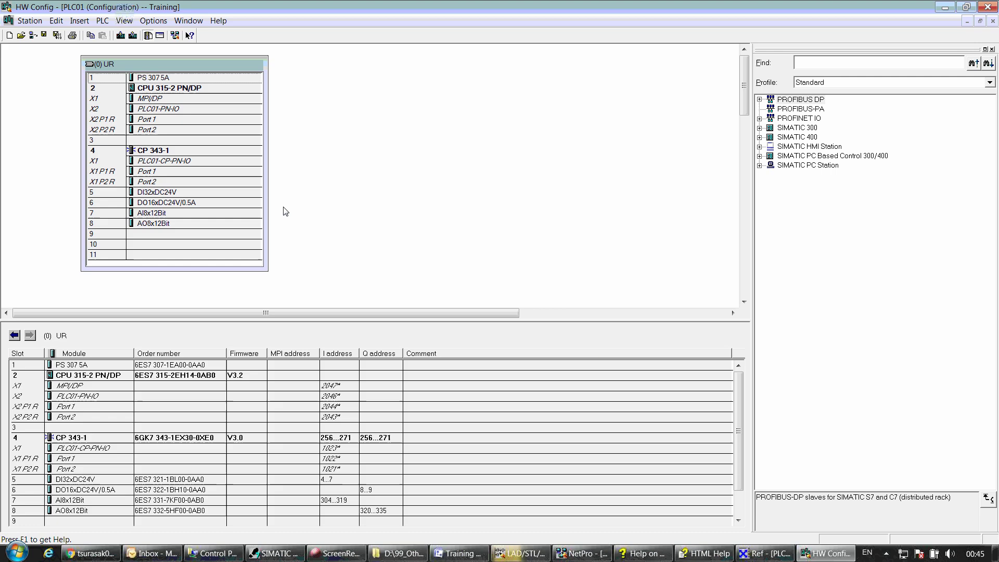
Step: Enable clock memory in the CPU 315-2 PN/DP properties of PLC01 and set its memory byte to 10
{"action": "double_click", "coordinate": [159, 88]}
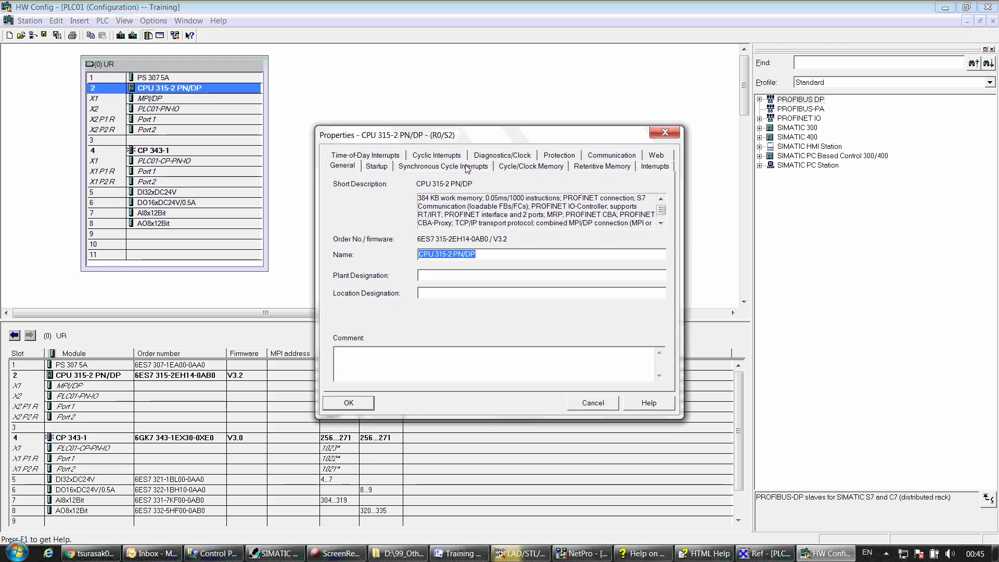
{"action": "left_click", "coordinate": [517, 169]}
{"action": "left_click", "coordinate": [368, 348]}
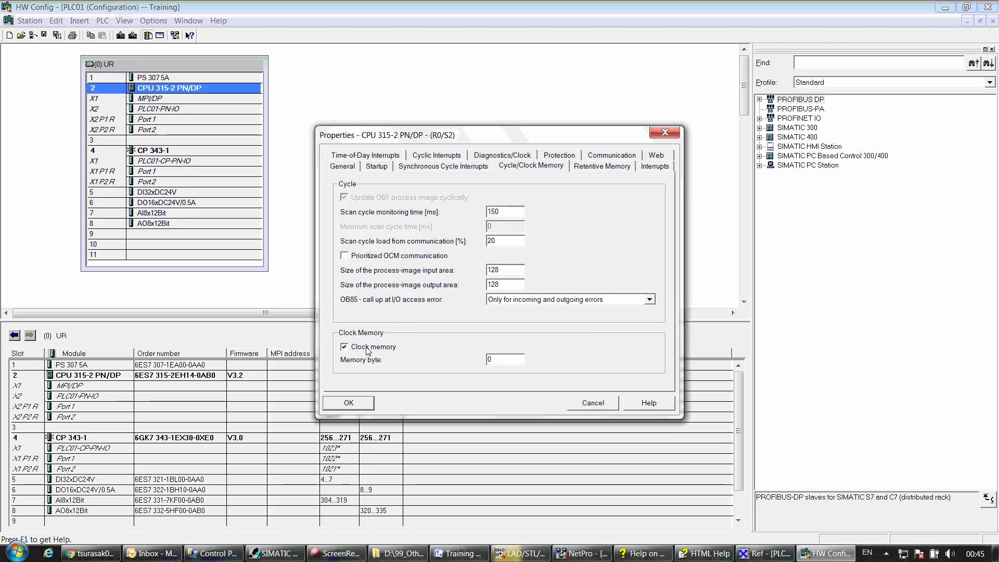
{"action": "key", "text": "Tab"}
Step: Look up the clock memory bits' period durations and frequencies in the Cycle/Clock Memory help, then close the help
{"action": "left_click", "coordinate": [671, 405]}
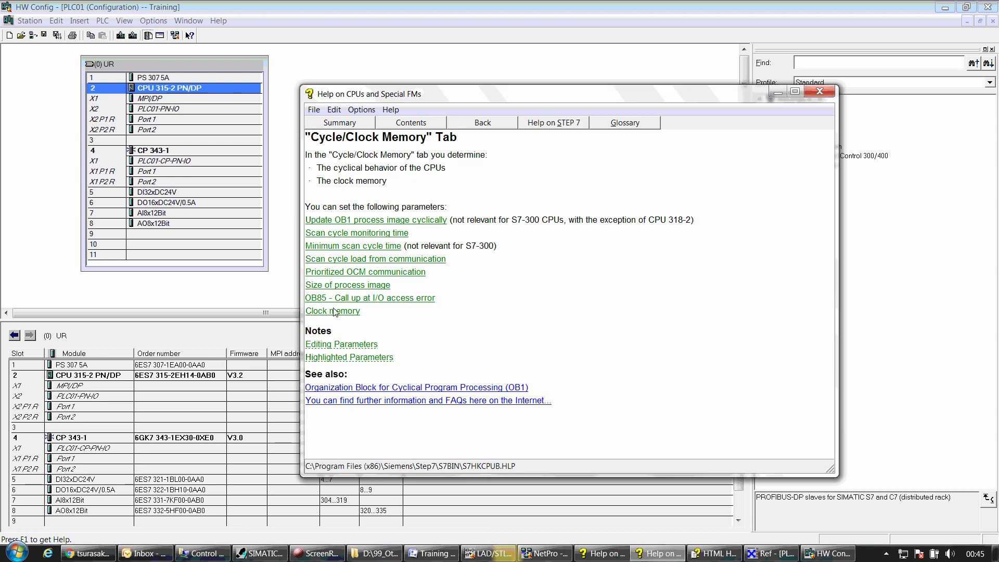
{"action": "left_click", "coordinate": [335, 311]}
{"action": "left_click", "coordinate": [478, 155]}
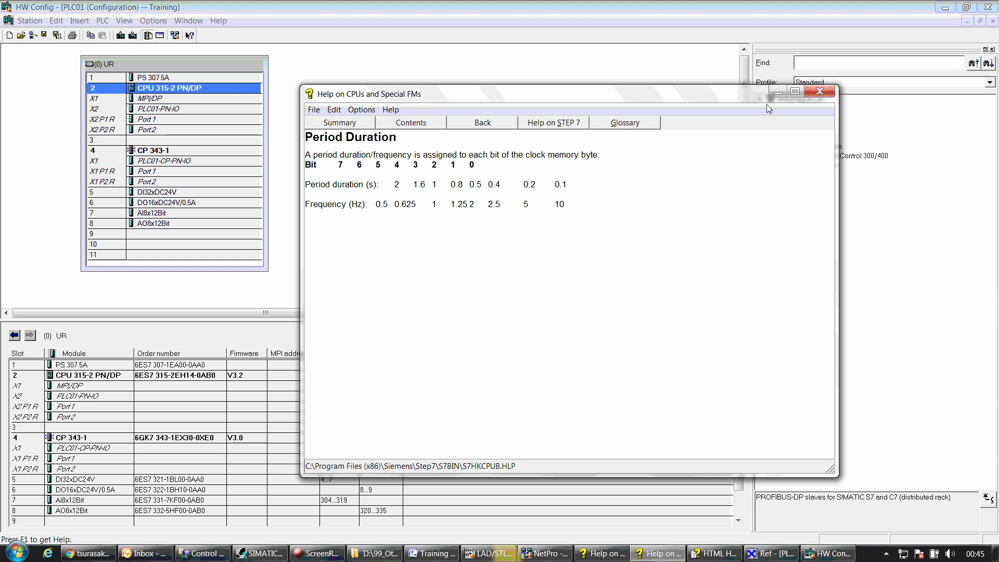
{"action": "left_click", "coordinate": [821, 92]}
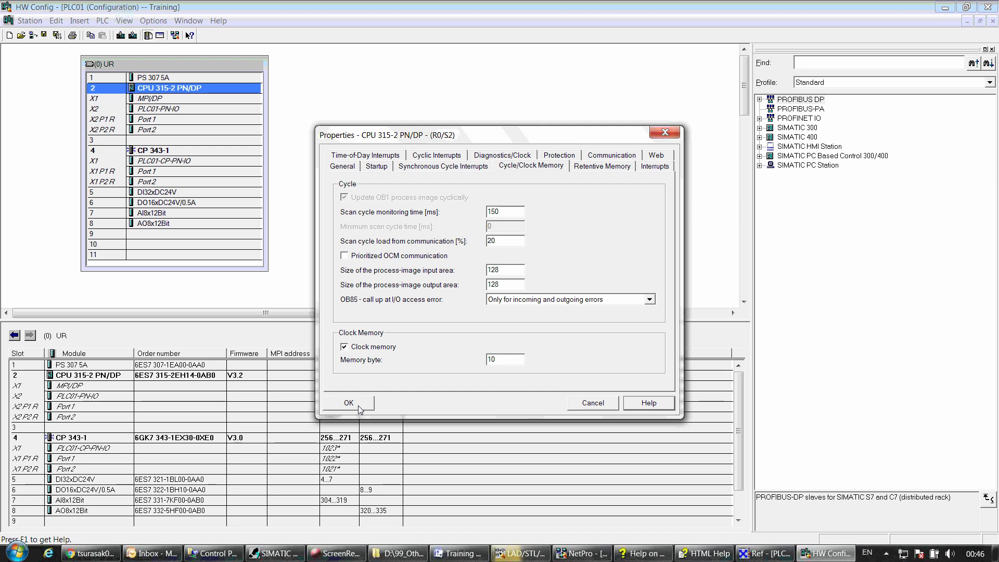
Step: Accept the CPU properties, save and compile the PLC01 hardware configuration, and close it
{"action": "left_click", "coordinate": [348, 402]}
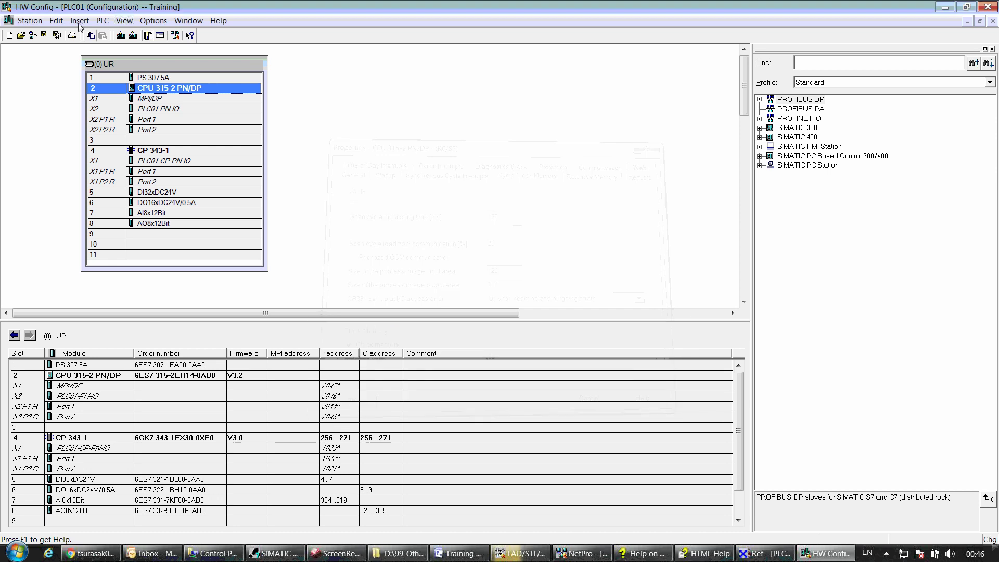
{"action": "left_click", "coordinate": [57, 35]}
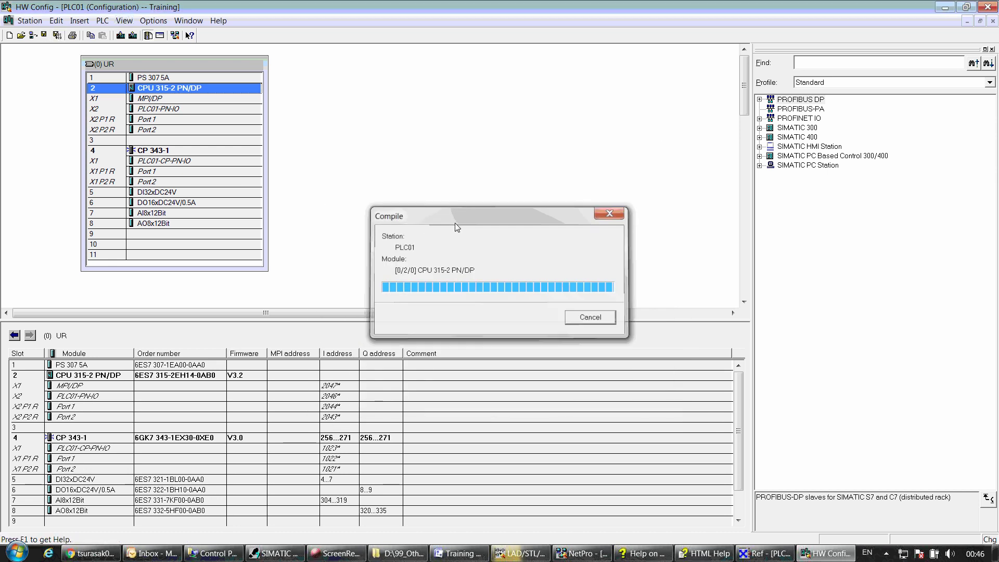
{"action": "left_click", "coordinate": [988, 6]}
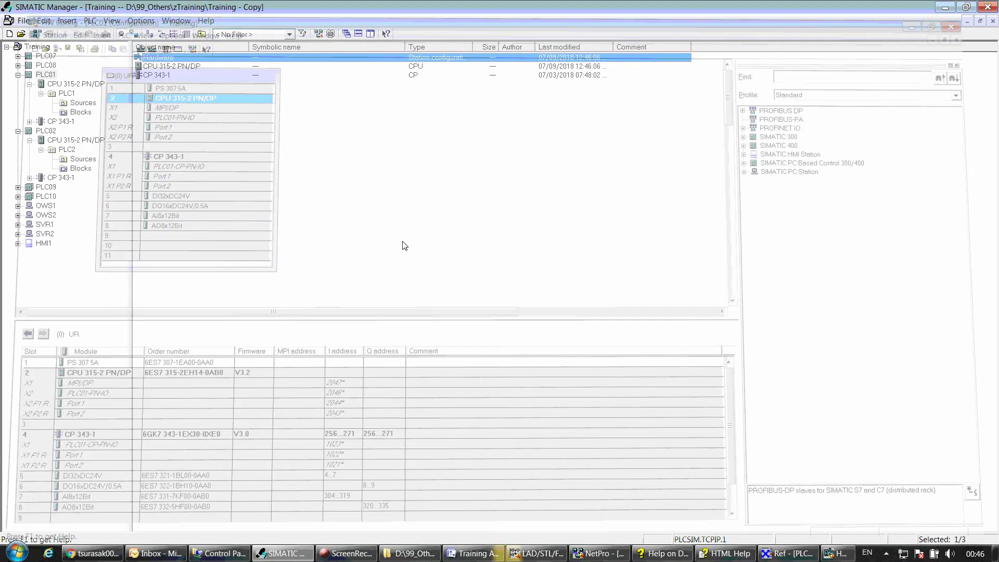
Step: Open the PLC02 hardware configuration and enable clock memory with memory byte 10 for its CPU 315-2 PN/DP
{"action": "left_click", "coordinate": [46, 131]}
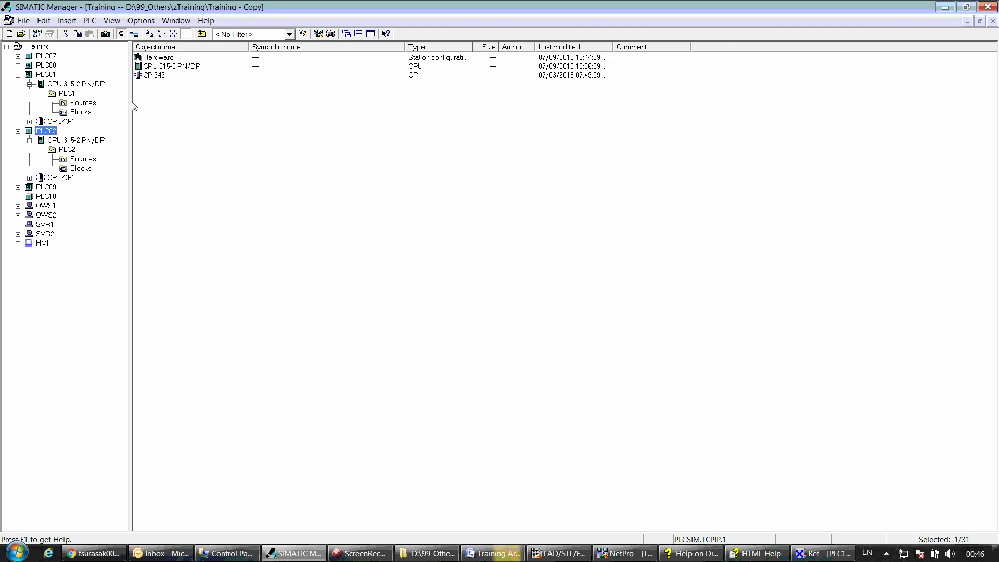
{"action": "left_click", "coordinate": [172, 58]}
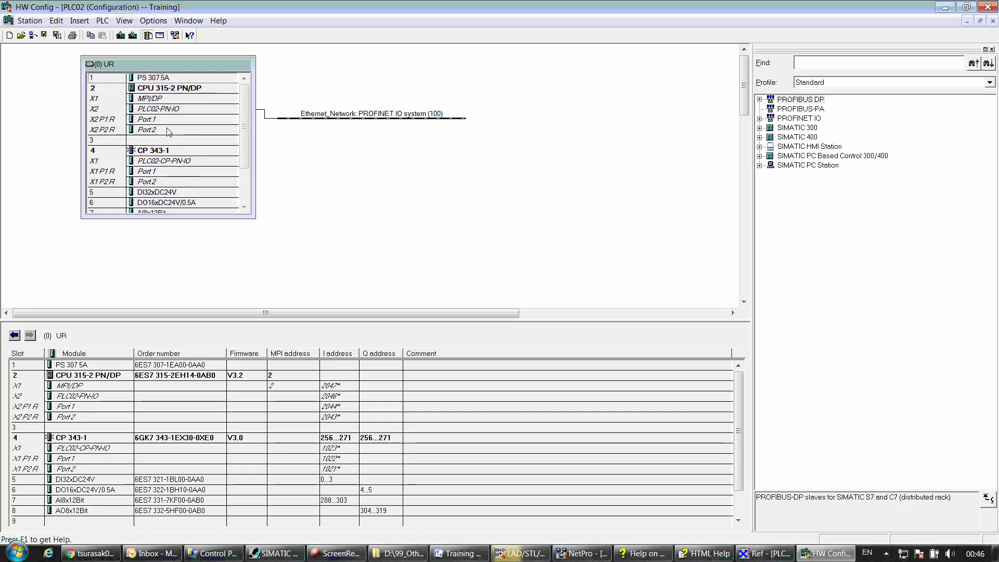
{"action": "double_click", "coordinate": [167, 88]}
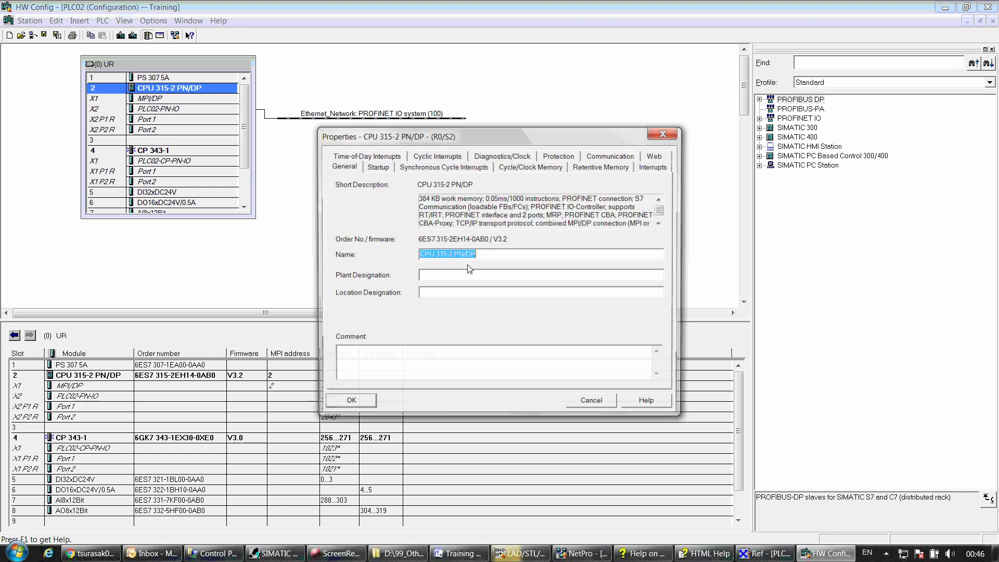
{"action": "left_click", "coordinate": [555, 166]}
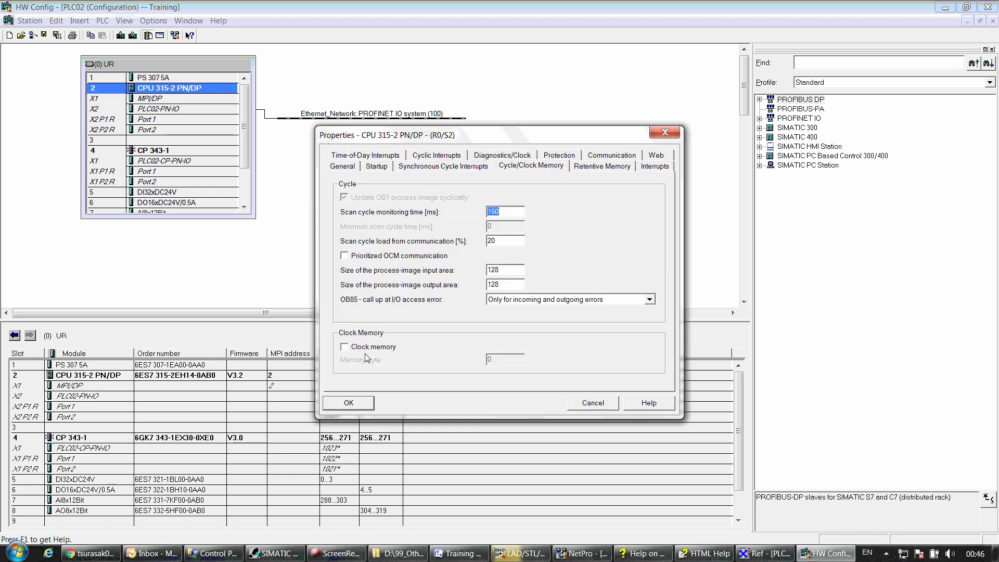
{"action": "left_click", "coordinate": [370, 347]}
{"action": "key", "text": "Tab"}
{"action": "type", "text": "1"}
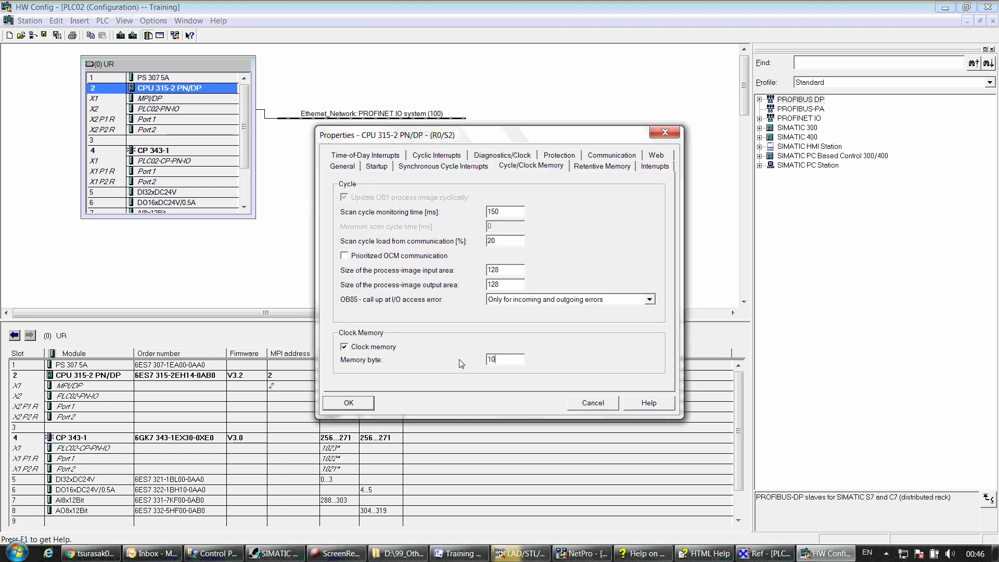
Step: Accept the CPU properties, save and compile the PLC02 hardware configuration, and close it
{"action": "left_click", "coordinate": [348, 403]}
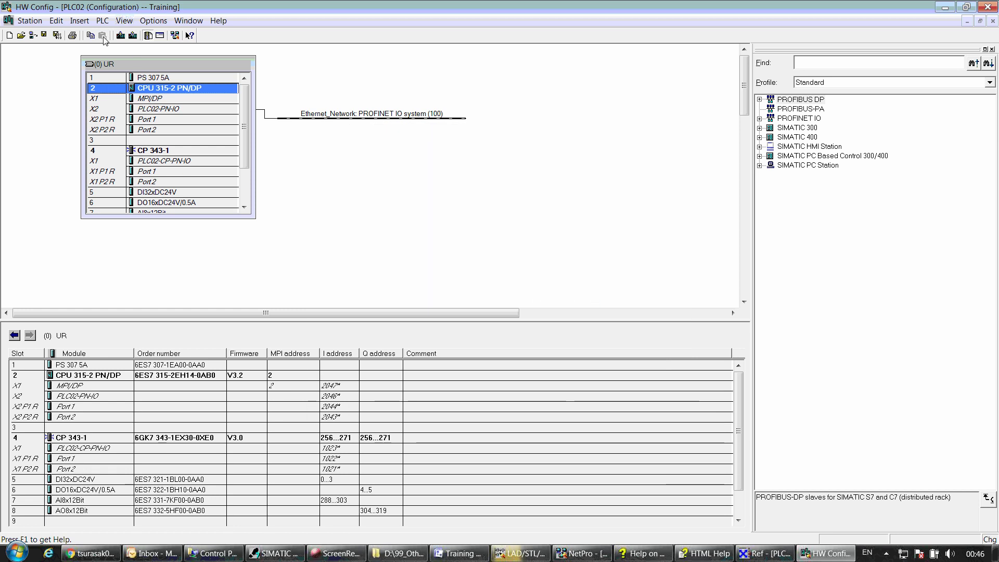
{"action": "left_click", "coordinate": [58, 37]}
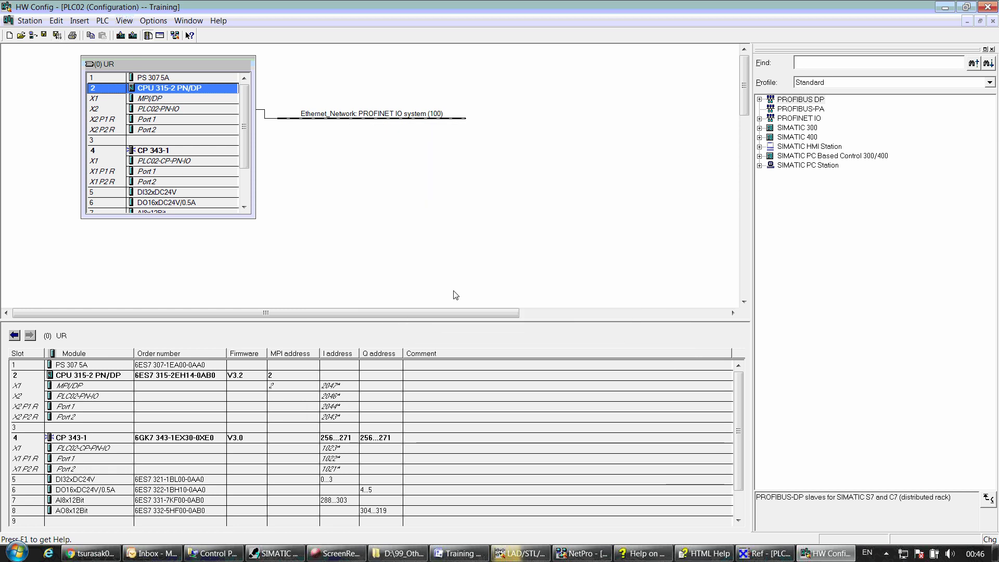
{"action": "left_click", "coordinate": [987, 7]}
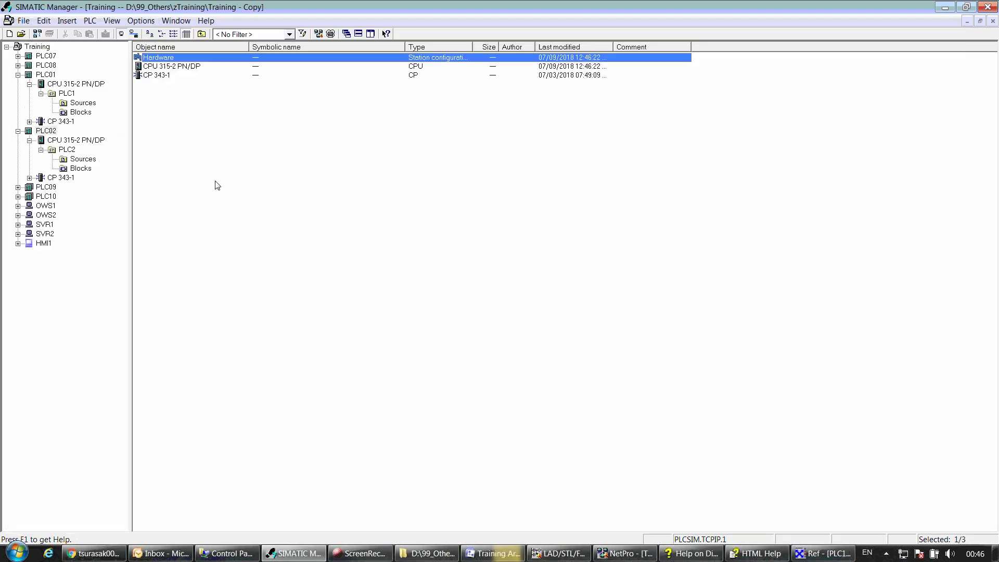
Step: Switch to the LAD/STL/FBD editor and assign M10.0 to the REQ input of the BSEND block in Network 2
{"action": "left_click", "coordinate": [560, 553]}
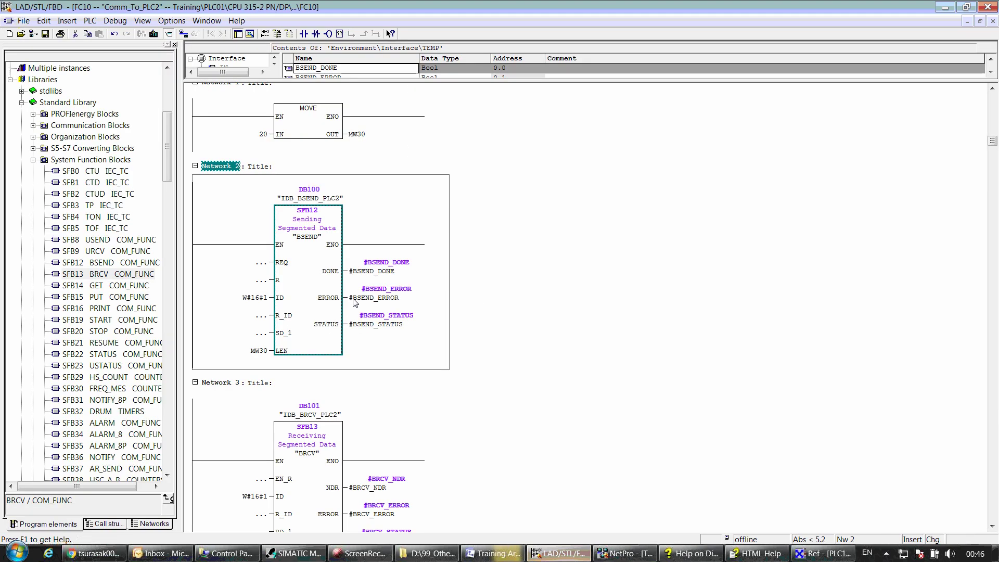
{"action": "left_click", "coordinate": [258, 264]}
{"action": "type", "text": "m"}
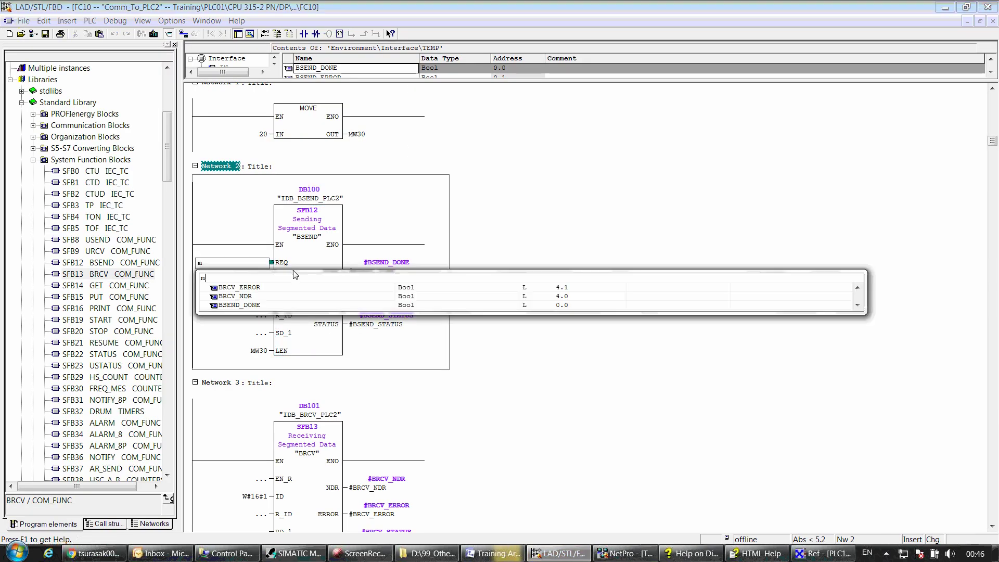
{"action": "type", "text": "10.0"}
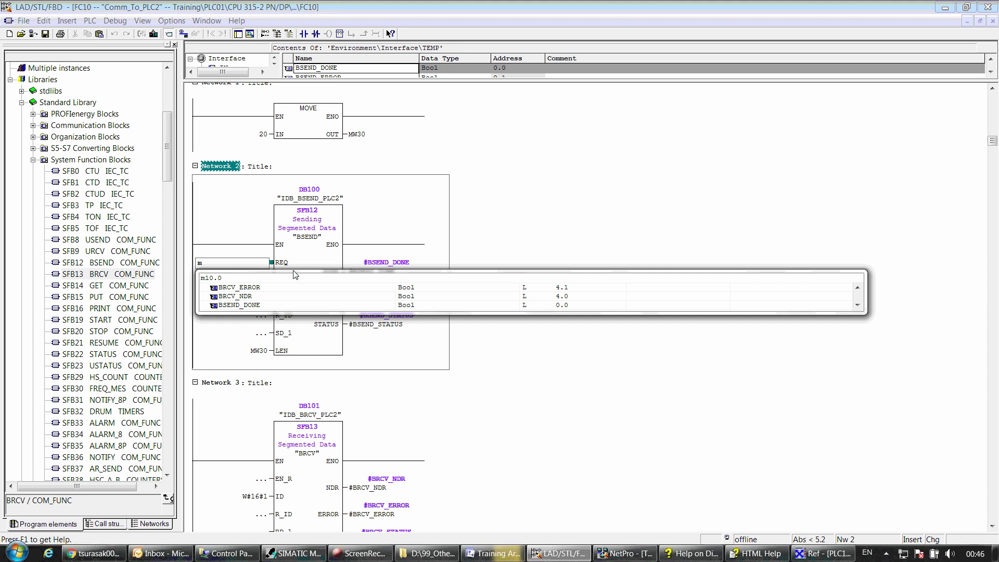
{"action": "key", "text": "Return"}
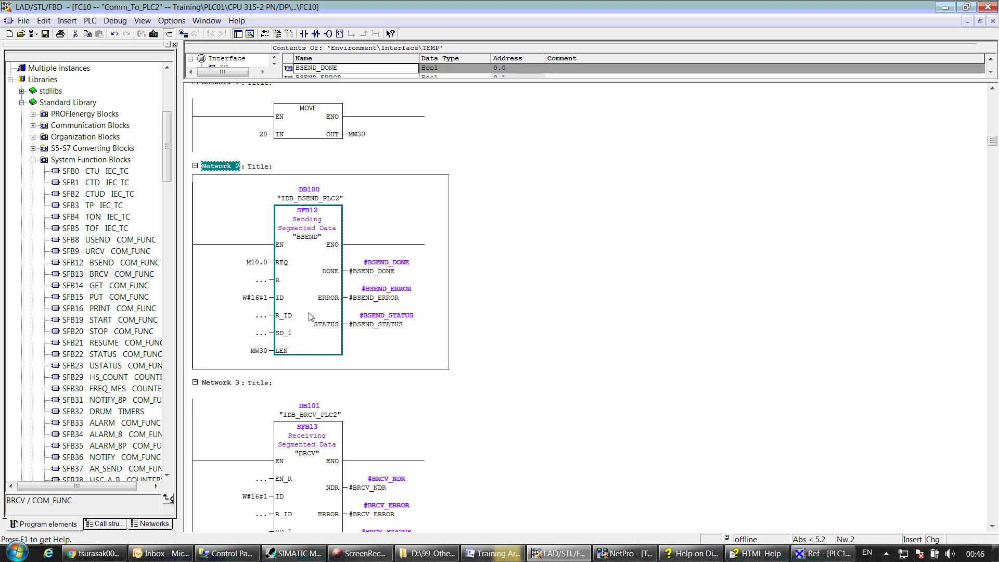
Step: Assign DW#16#1 to the R_ID input of the BSEND block in Network 2
{"action": "scroll", "coordinate": [321, 333], "scroll_direction": "down", "scroll_amount": 2}
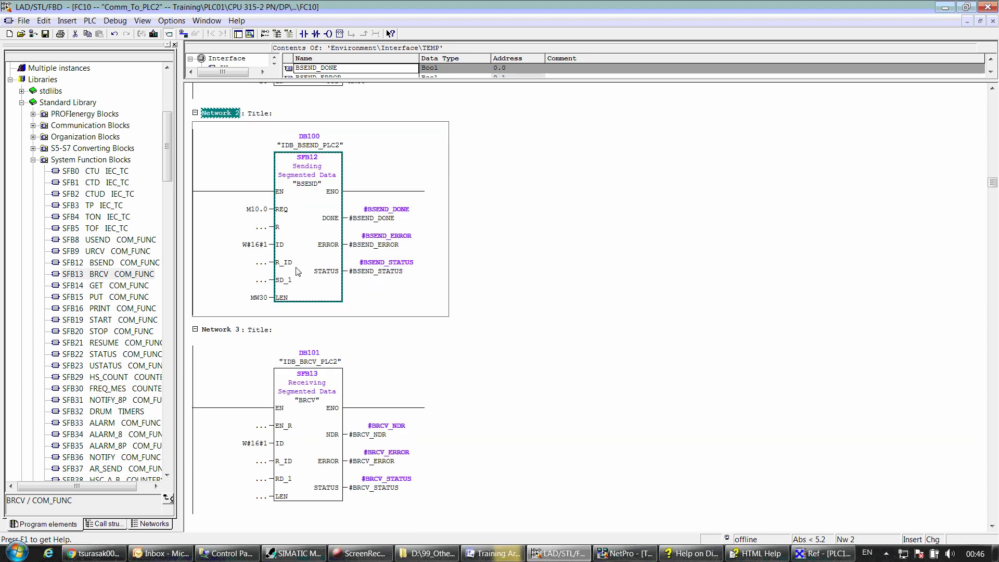
{"action": "left_click", "coordinate": [253, 264]}
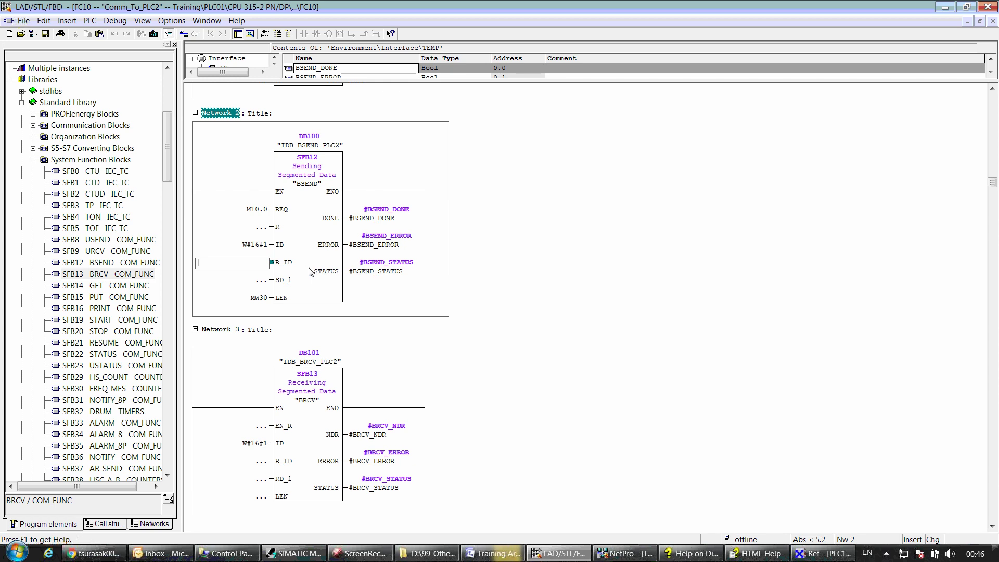
{"action": "type", "text": "wd"}
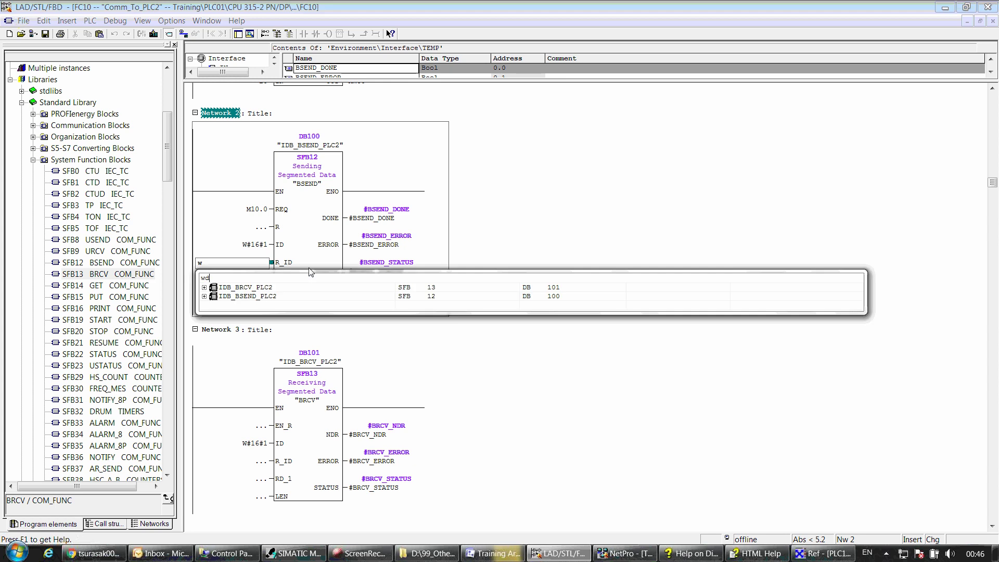
{"action": "type", "text": "#16#1"}
{"action": "key", "text": "Return"}
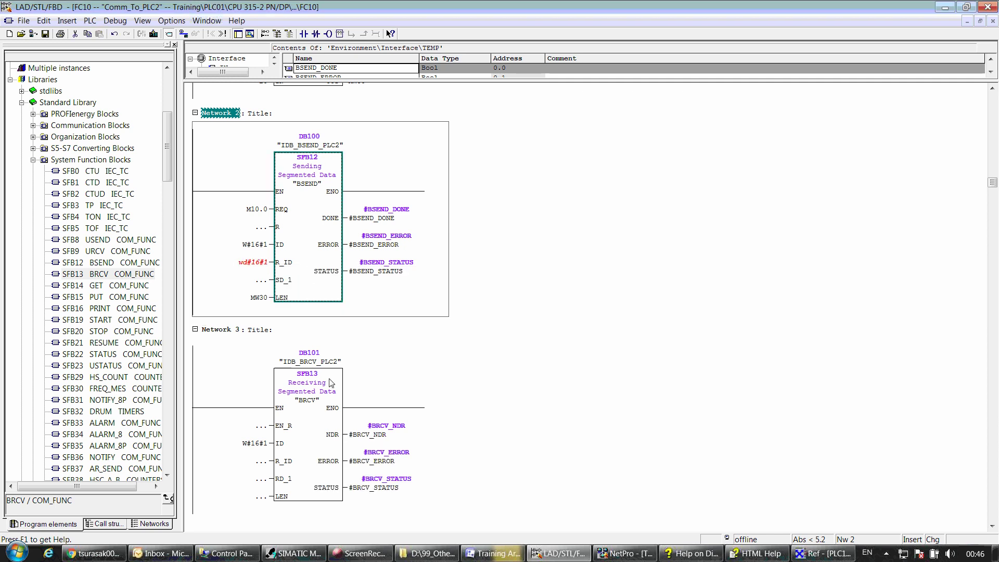
{"action": "left_click", "coordinate": [241, 267]}
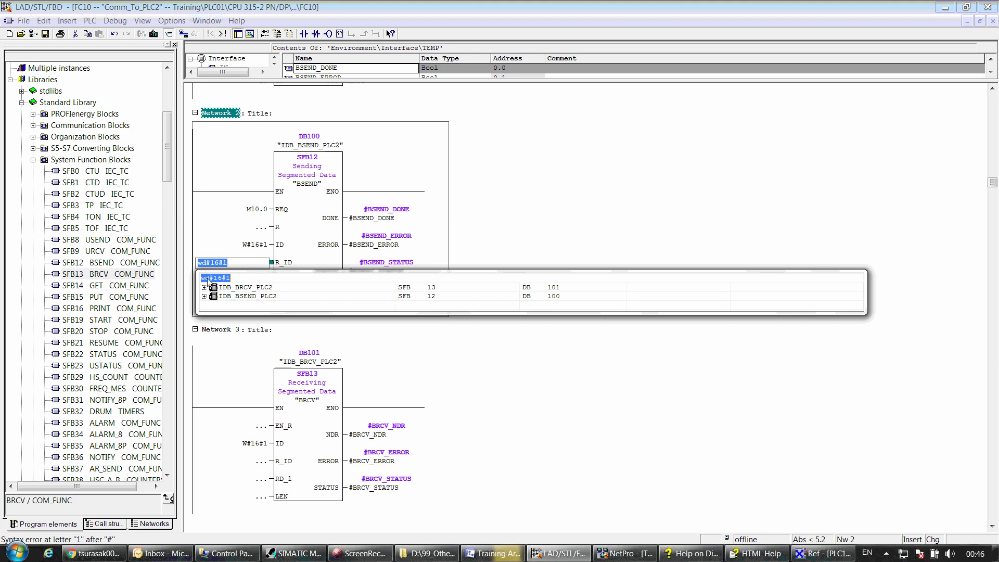
{"action": "key", "text": "Home"}
{"action": "key", "text": "Right"}
{"action": "key", "text": "Right"}
{"action": "key", "text": "BackSpace"}
{"action": "key", "text": "Return"}
{"action": "key", "text": "Left"}
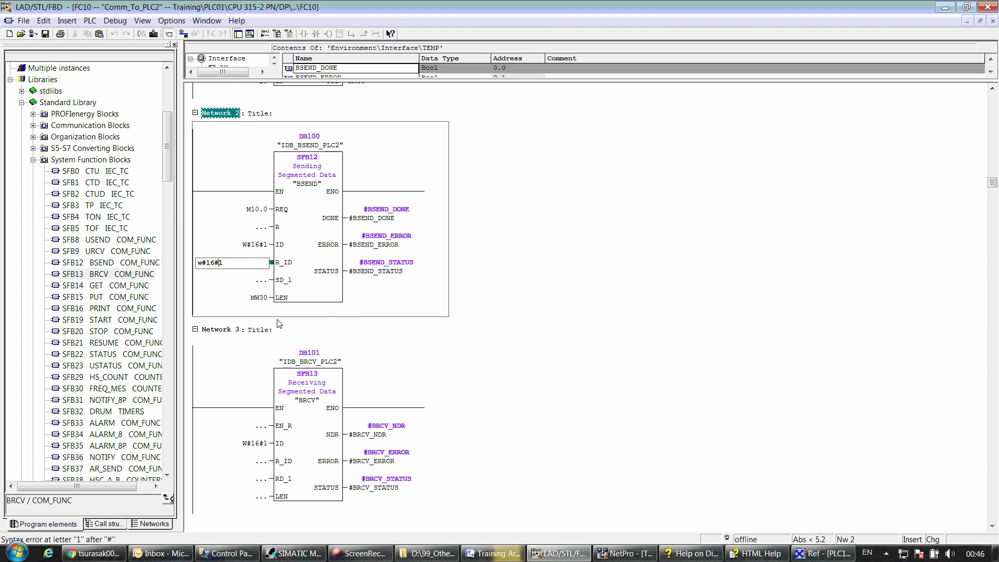
{"action": "type", "text": "d"}
{"action": "key", "text": "Return"}
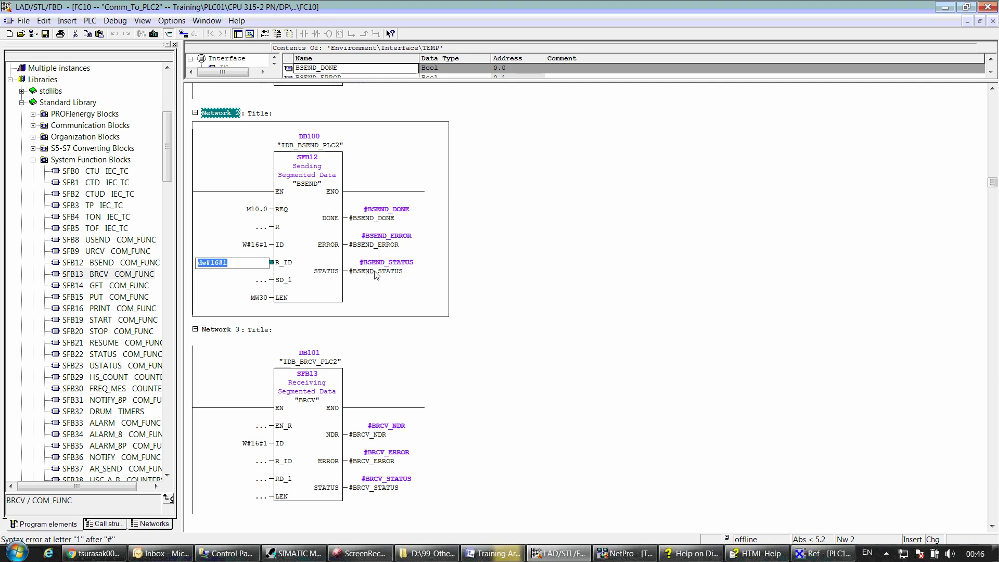
{"action": "left_click", "coordinate": [292, 274]}
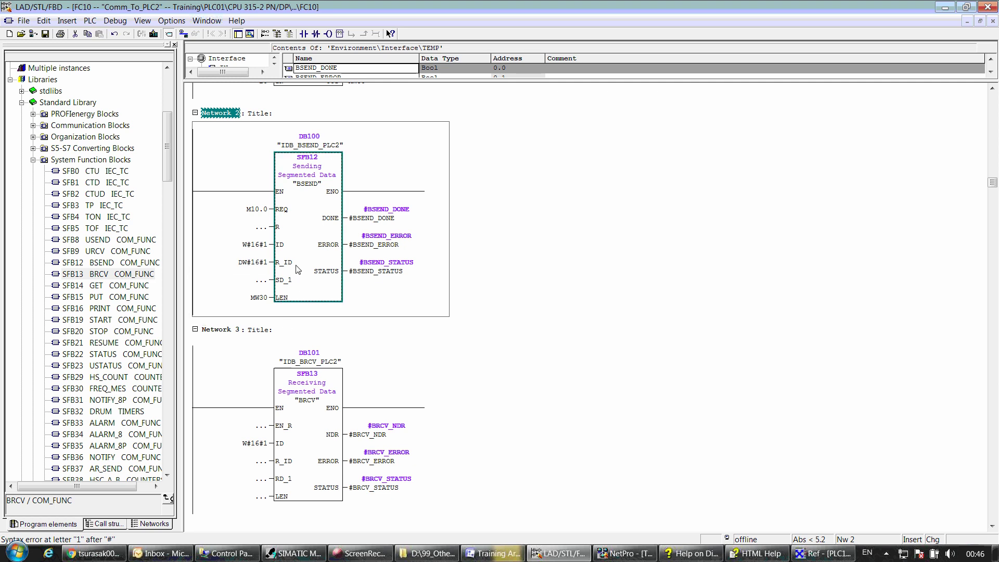
Step: Switch to the PLC1 reference data and check the bit memory assignment for a free address for the BRCV block's EN_R input
{"action": "scroll", "coordinate": [312, 343], "scroll_direction": "down", "scroll_amount": 2}
{"action": "left_click", "coordinate": [296, 400]}
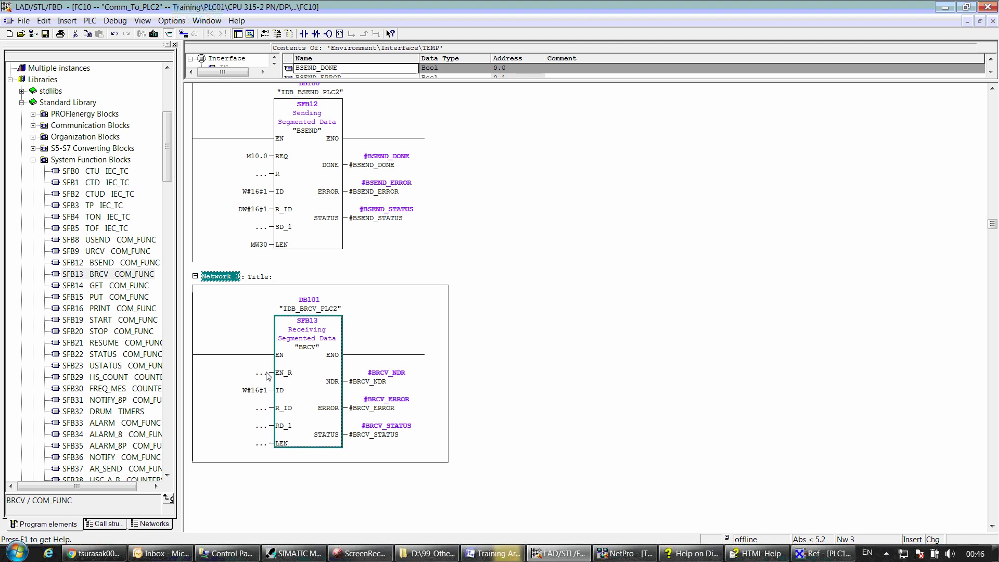
{"action": "left_click", "coordinate": [270, 373]}
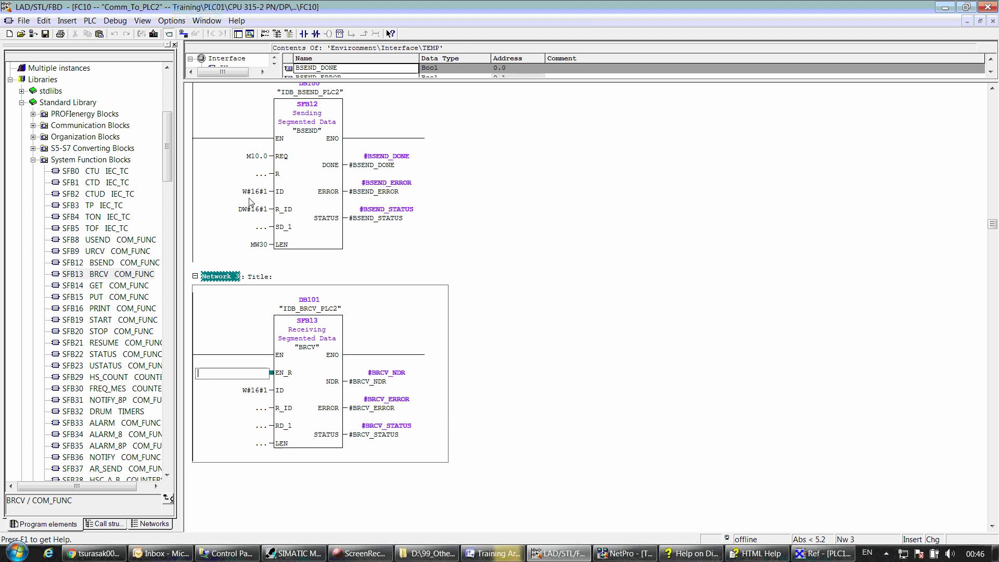
{"action": "left_click", "coordinate": [295, 386]}
{"action": "key", "text": "alt+Tab"}
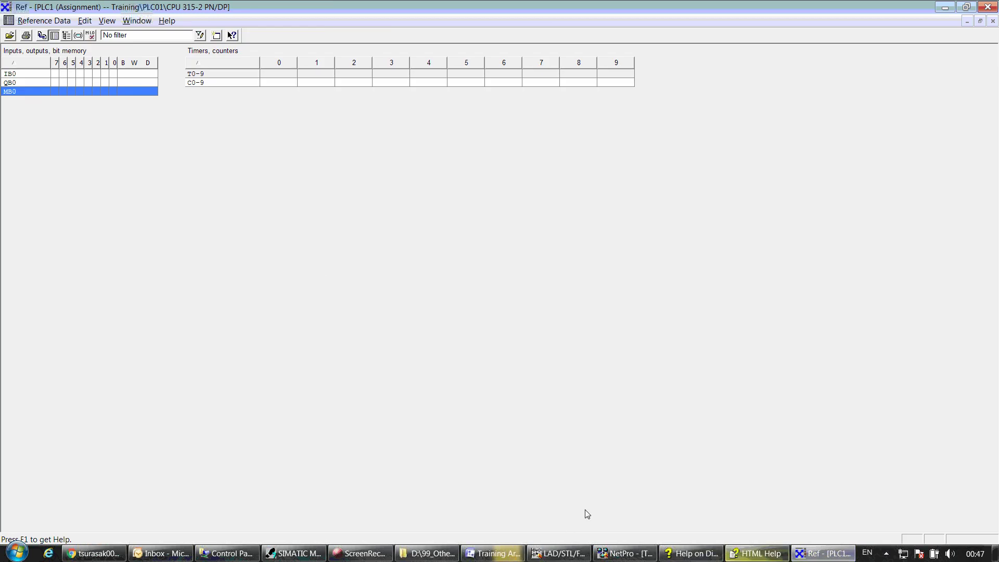
{"action": "left_click", "coordinate": [565, 557]}
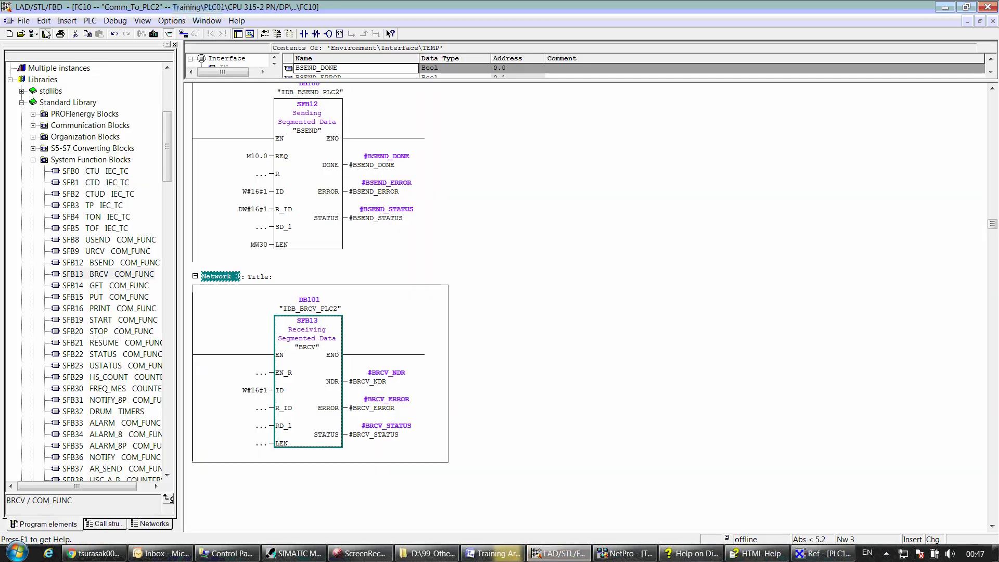
{"action": "left_click", "coordinate": [824, 554]}
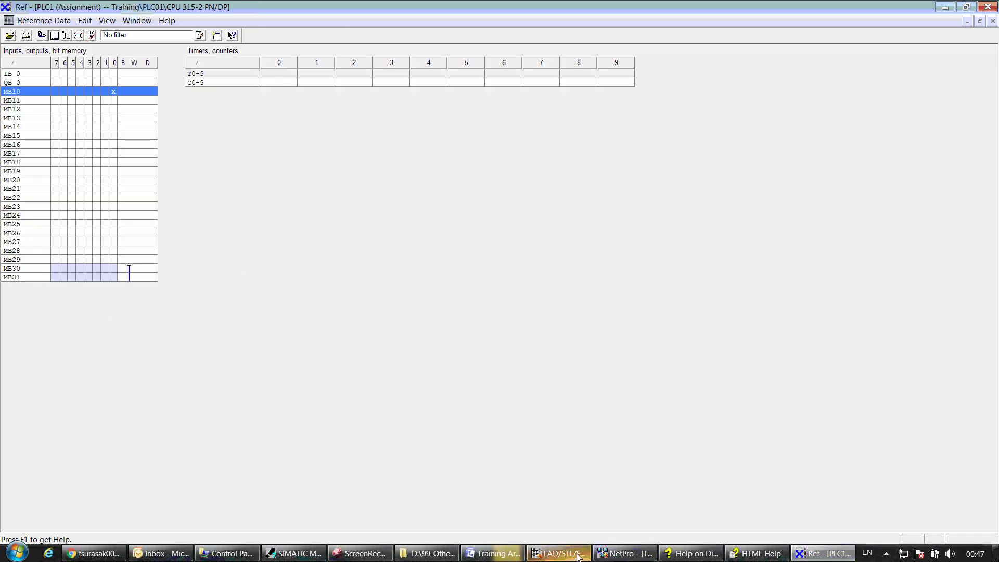
Step: Return to FC10 in the LAD/STL/FBD editor and drive the BRCV block's EN_R input with a normally closed M20.0 contact
{"action": "left_click", "coordinate": [562, 553]}
{"action": "left_click", "coordinate": [261, 372]}
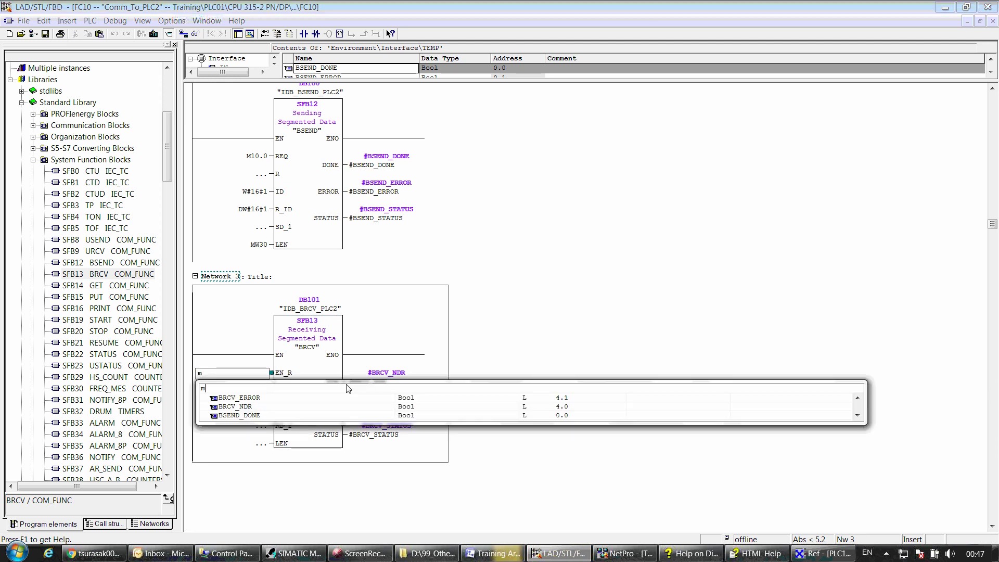
{"action": "type", "text": "m20.0"}
{"action": "key", "text": "Return"}
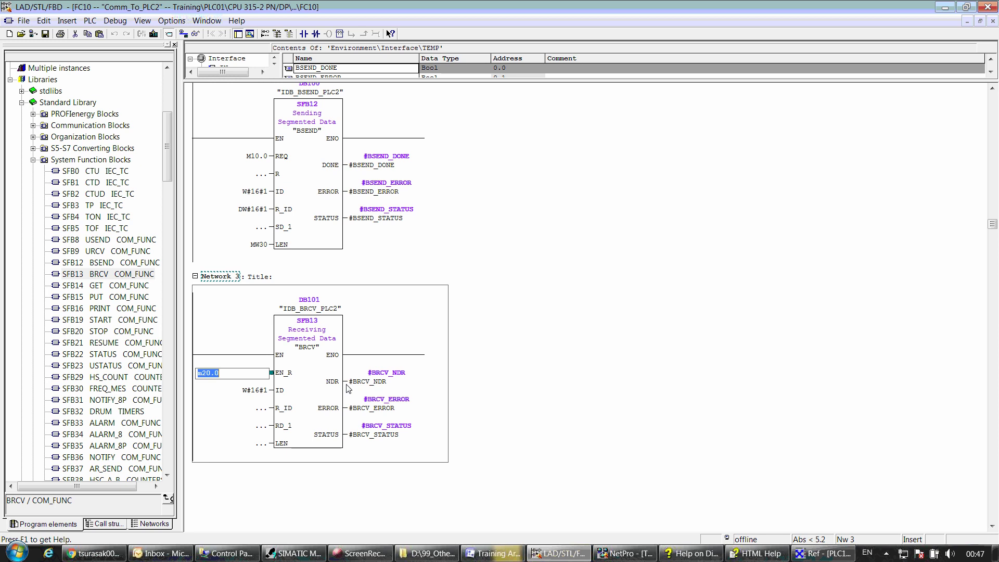
{"action": "key", "text": "Return"}
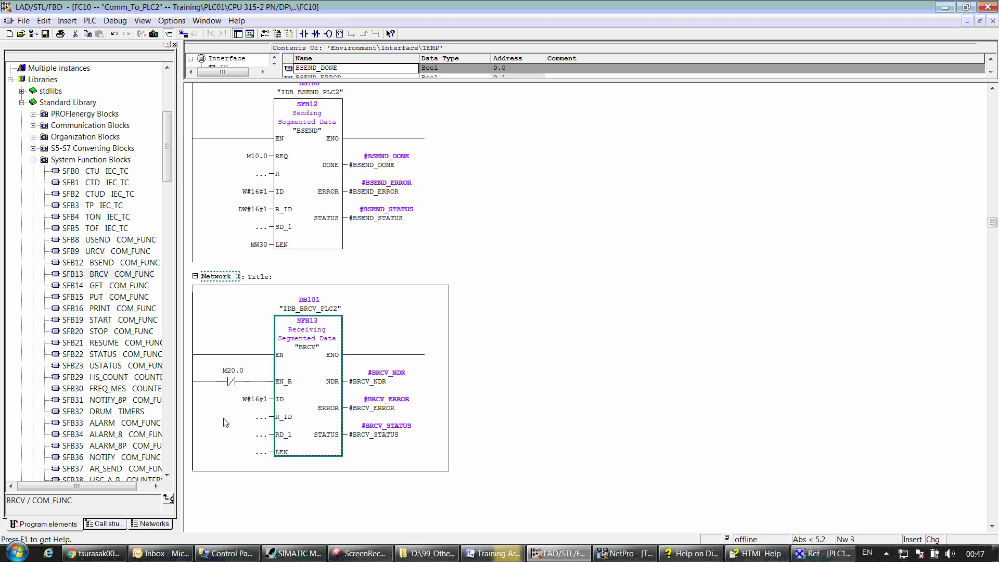
Step: Assign DW#16#2 to the R_ID input of the BRCV block in Network 3
{"action": "scroll", "coordinate": [304, 422], "scroll_direction": "down", "scroll_amount": 2}
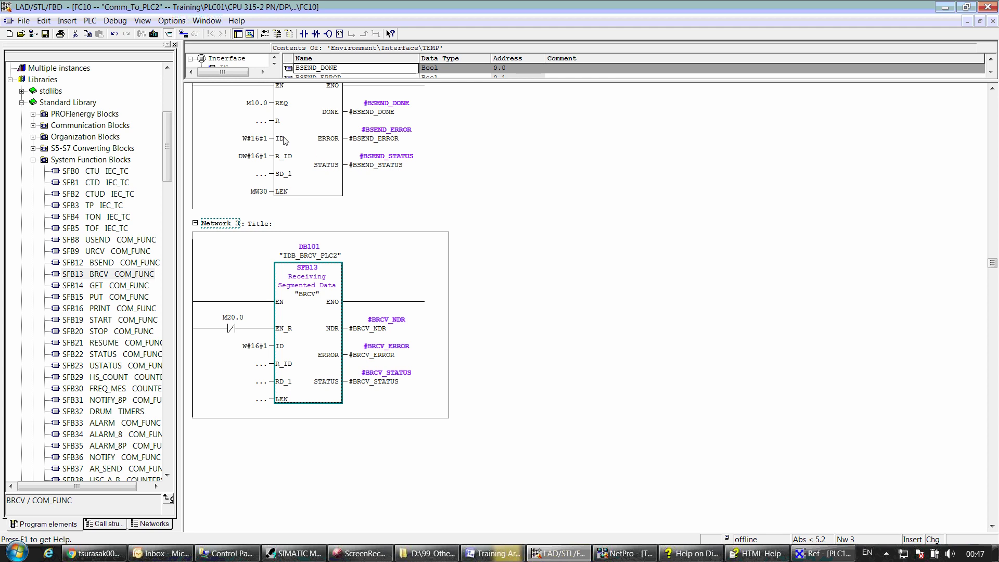
{"action": "left_click", "coordinate": [274, 369]}
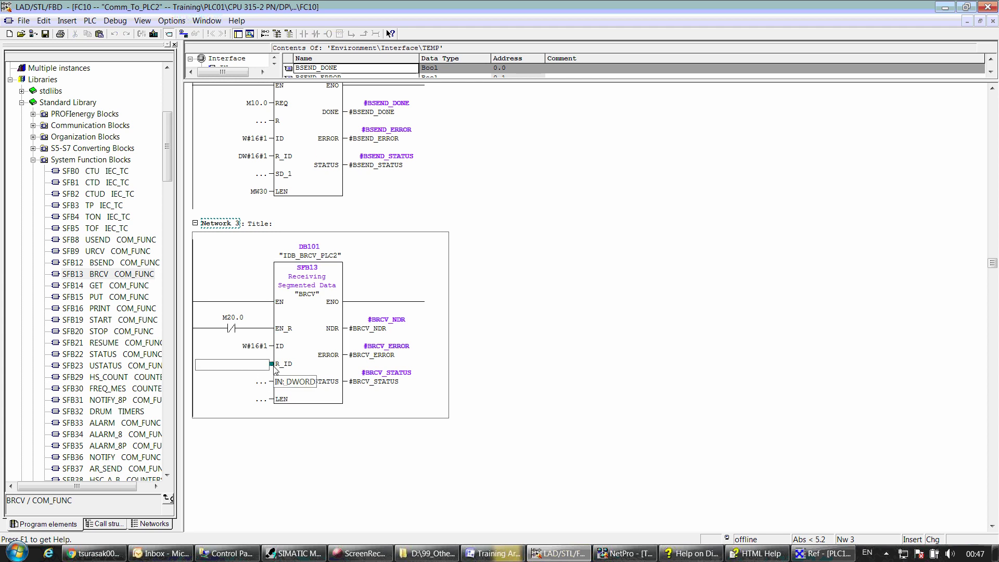
{"action": "type", "text": "dw#16"}
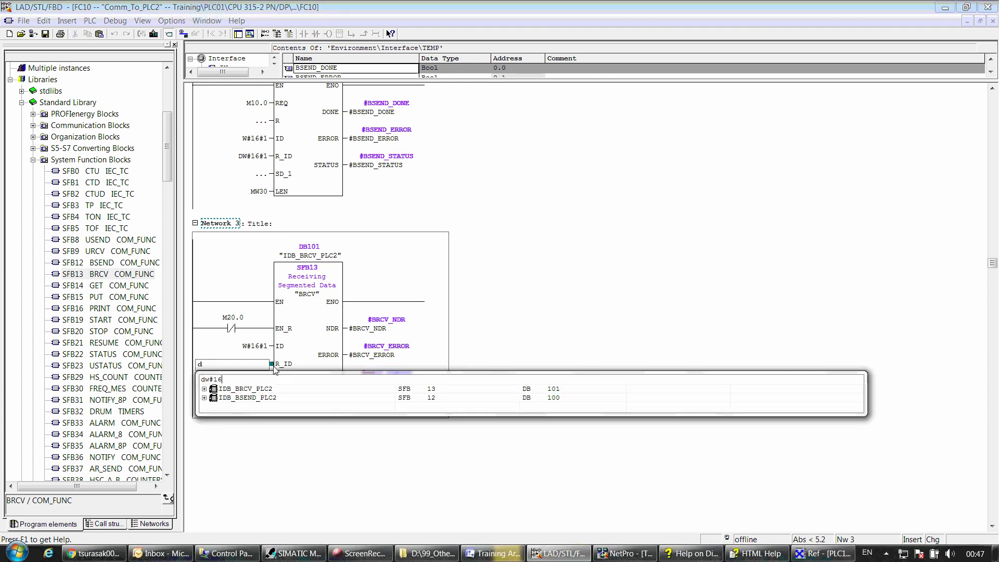
{"action": "type", "text": "#2"}
{"action": "key", "text": "Return"}
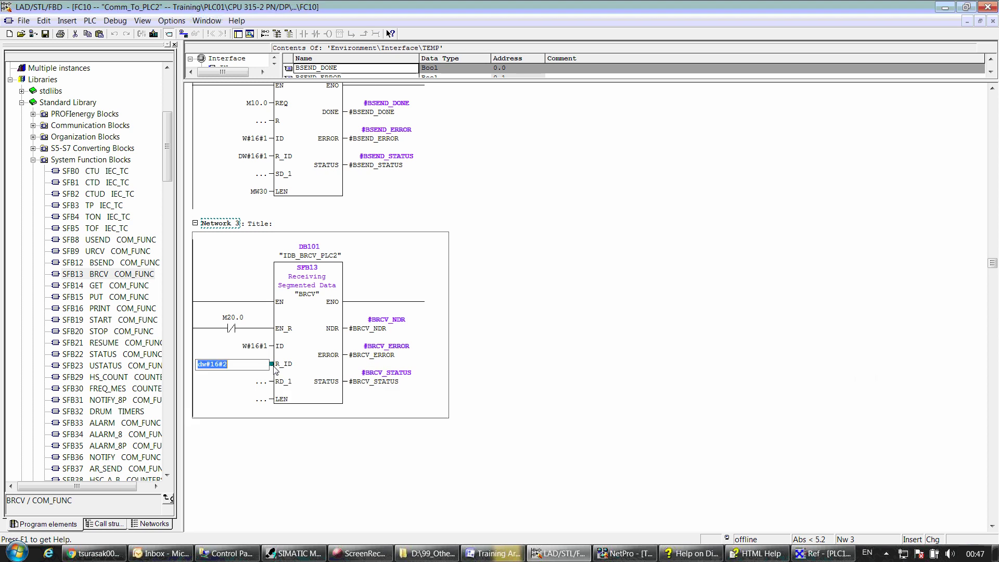
Step: Assign MW32 to the LEN input of the BRCV block in Network 3 and save FC10
{"action": "scroll", "coordinate": [338, 204], "scroll_direction": "up", "scroll_amount": 4}
{"action": "scroll", "coordinate": [337, 204], "scroll_direction": "up", "scroll_amount": 1}
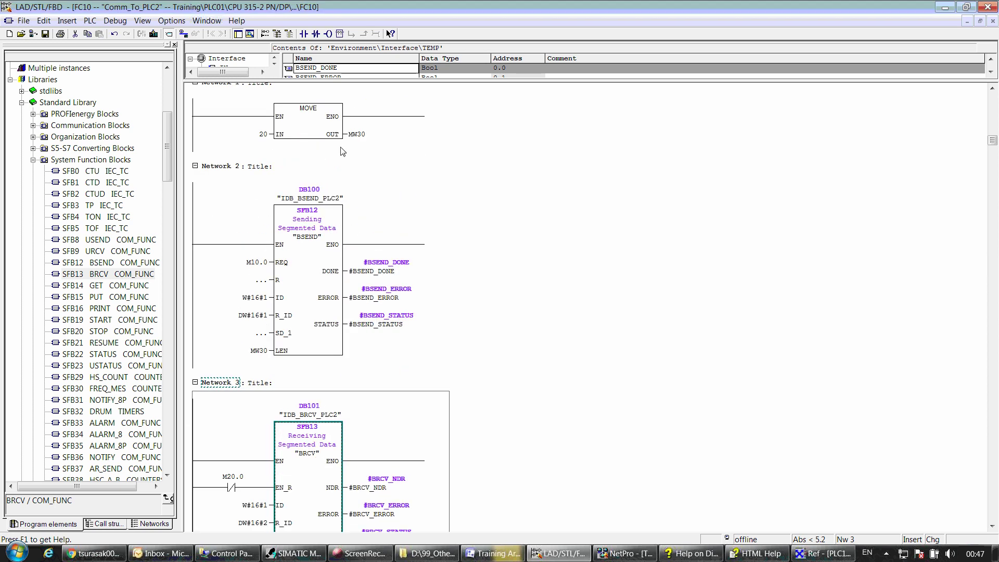
{"action": "scroll", "coordinate": [364, 146], "scroll_direction": "down", "scroll_amount": 2}
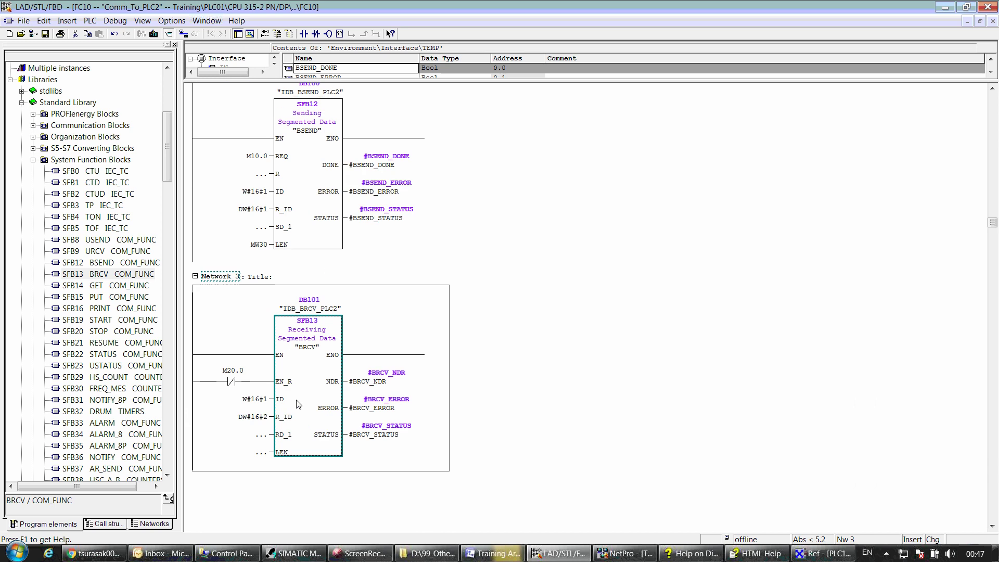
{"action": "left_click", "coordinate": [263, 455]}
{"action": "type", "text": "m"}
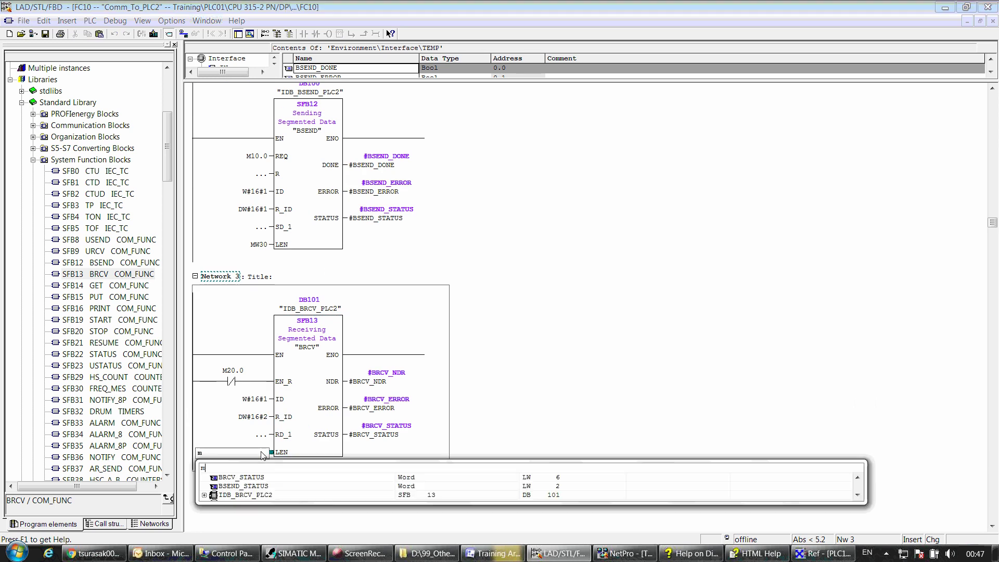
{"action": "type", "text": "w32"}
{"action": "key", "text": "Return"}
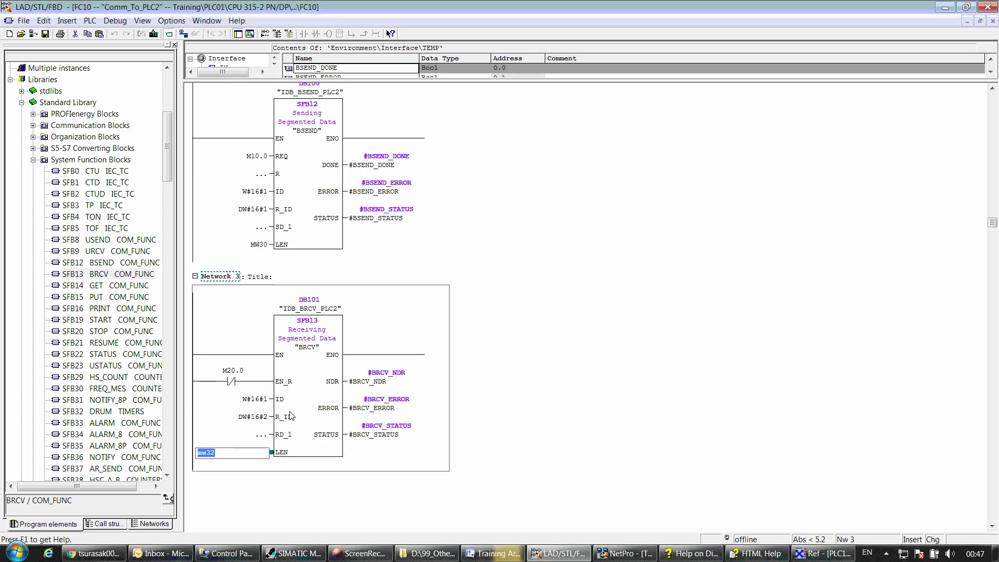
{"action": "key", "text": "Return"}
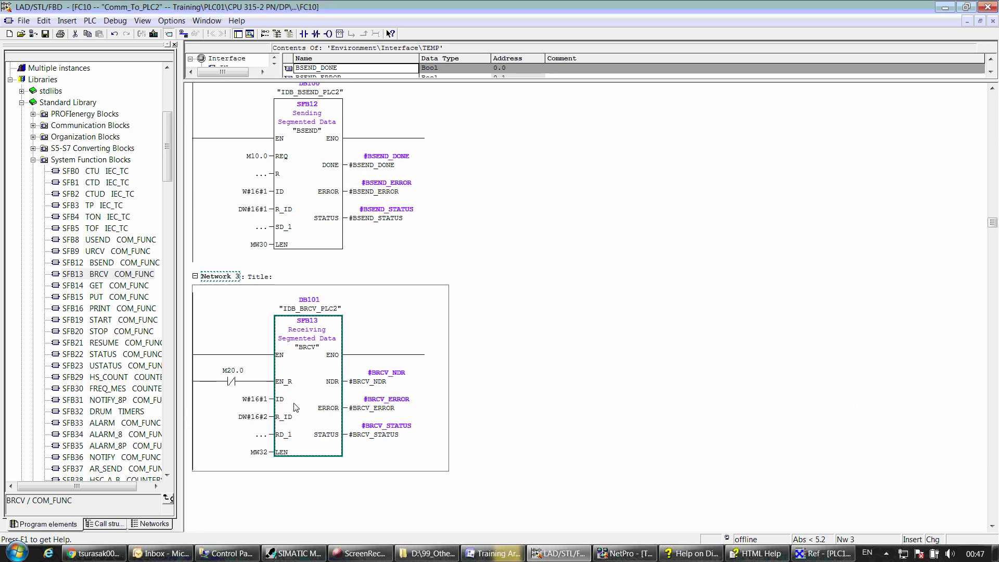
{"action": "left_click", "coordinate": [45, 33]}
{"action": "left_click", "coordinate": [297, 234]}
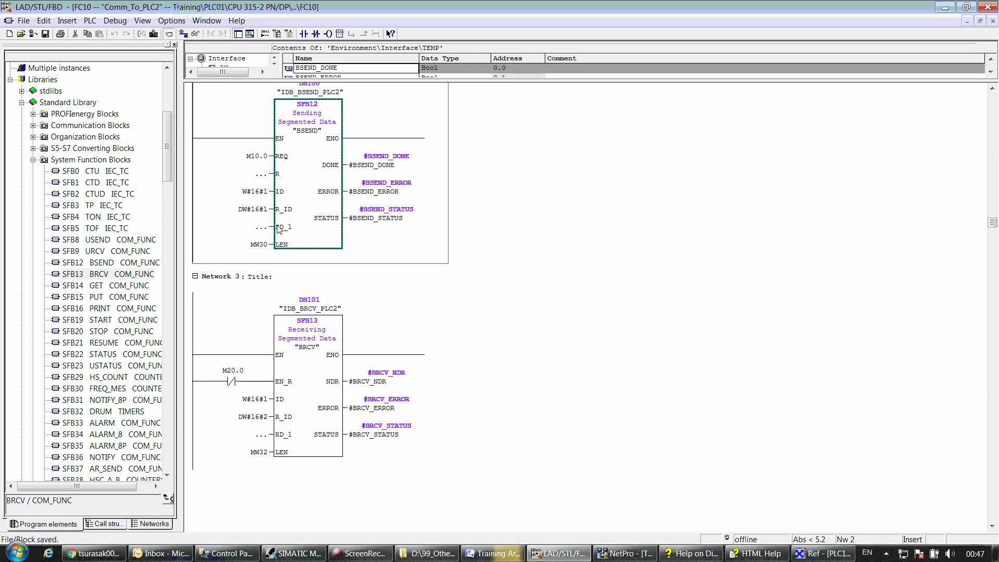
{"action": "left_click", "coordinate": [301, 440]}
Step: Switch to SIMATIC Manager and insert a new shared data block numbered DB10 in PLC01's Blocks folder
{"action": "left_click", "coordinate": [294, 554]}
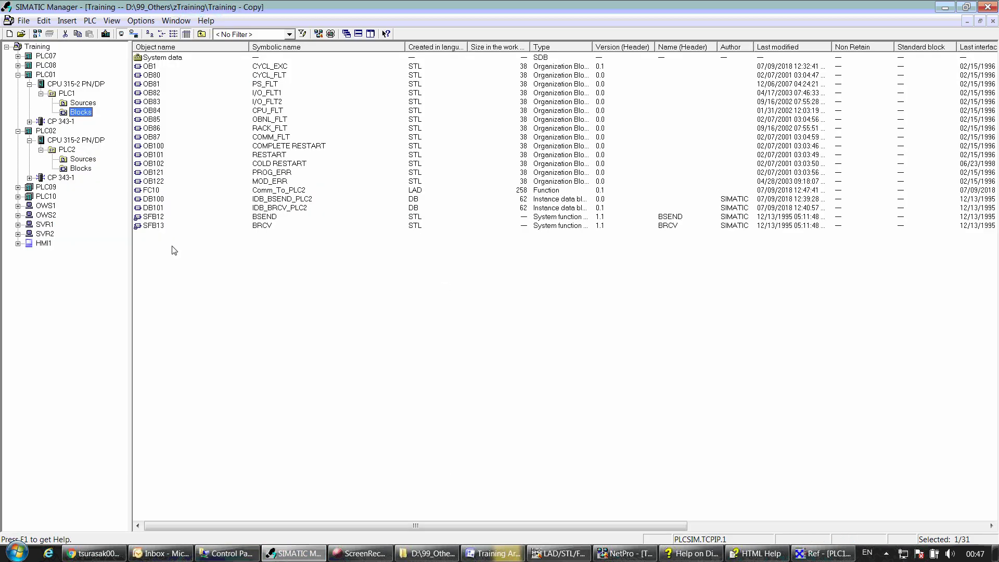
{"action": "right_click", "coordinate": [226, 258]}
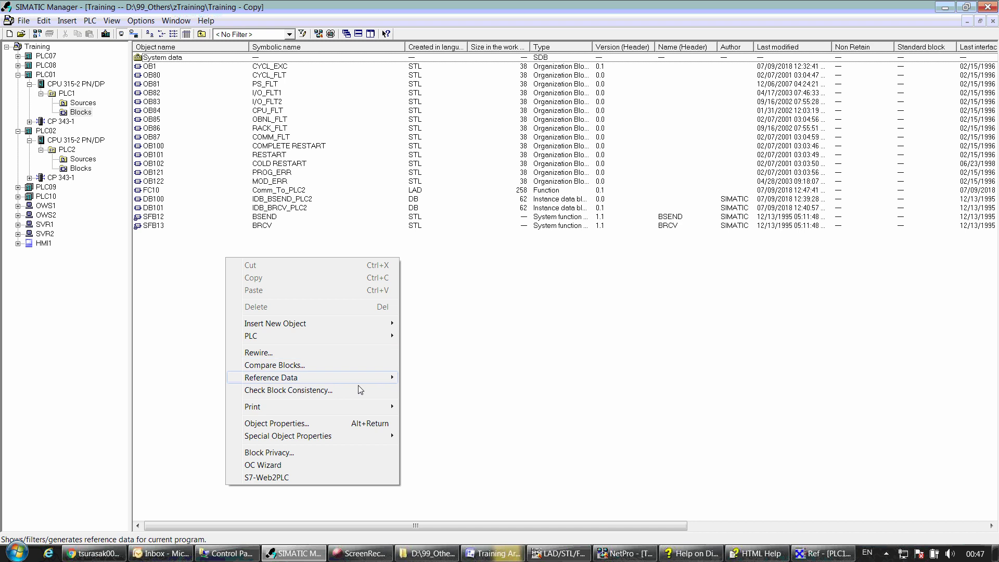
{"action": "mouse_move", "coordinate": [385, 324]}
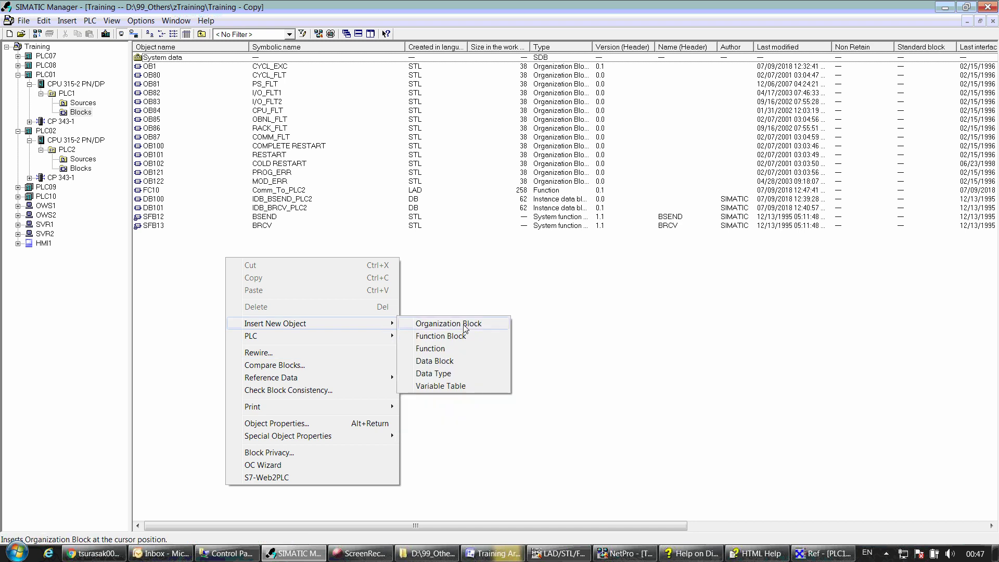
{"action": "left_click", "coordinate": [432, 360]}
{"action": "left_click", "coordinate": [474, 194]}
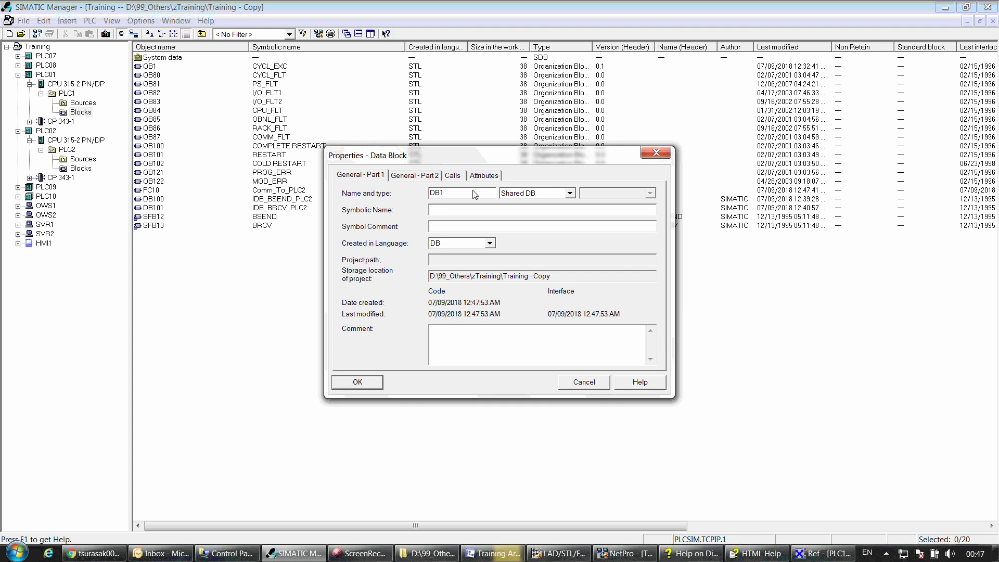
{"action": "type", "text": "0"}
Step: Give the new data block the symbolic name Data_Exch_PLC2 and accept its properties
{"action": "type", "text": "_"}
{"action": "type", "text": "PLC"}
{"action": "key", "text": "BackSpace"}
{"action": "key", "text": "BackSpace"}
{"action": "key", "text": "BackSpace"}
{"action": "key", "text": "BackSpace"}
{"action": "key", "text": "BackSpace"}
{"action": "key", "text": "BackSpace"}
{"action": "key", "text": "BackSpace"}
{"action": "key", "text": "BackSpace"}
{"action": "type", "text": "Exch_"}
{"action": "left_click_drag", "start_coordinate": [492, 210], "coordinate": [420, 217]}
{"action": "left_click", "coordinate": [357, 382]}
Step: Open DB10, rename its placeholder variable to SND, and set its type to STRUCT
{"action": "double_click", "coordinate": [270, 201]}
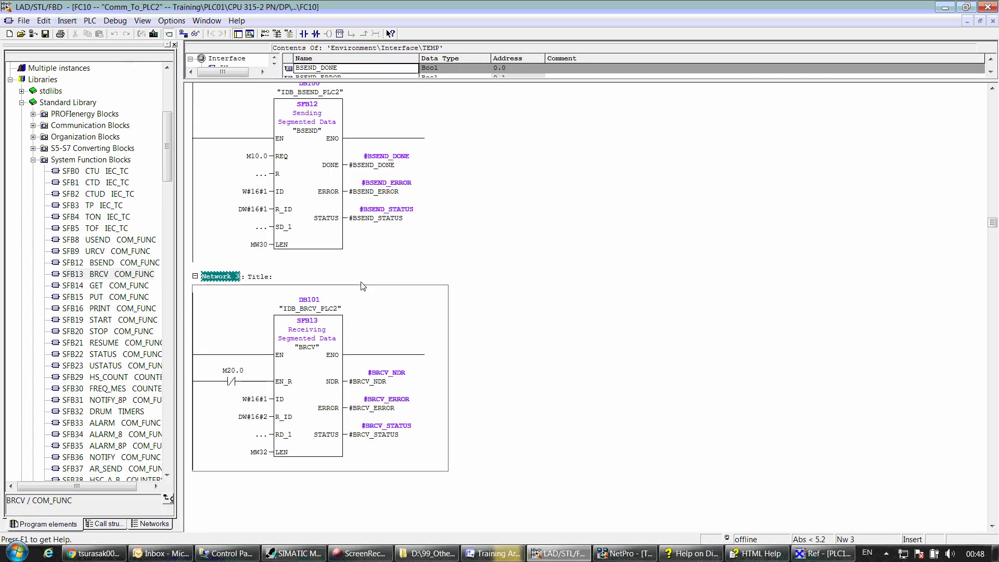
{"action": "left_click", "coordinate": [247, 74]}
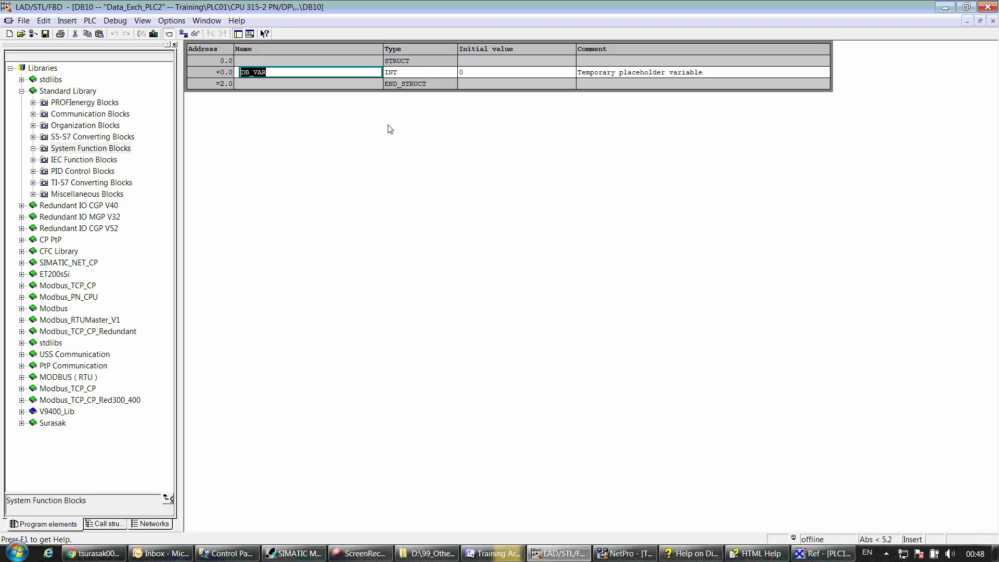
{"action": "type", "text": "SND"}
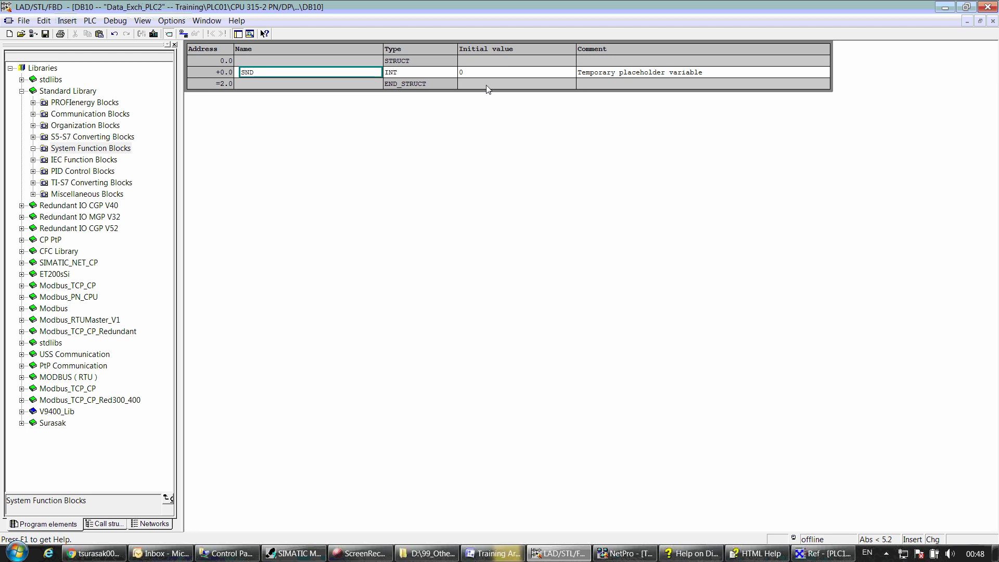
{"action": "left_click", "coordinate": [419, 73]}
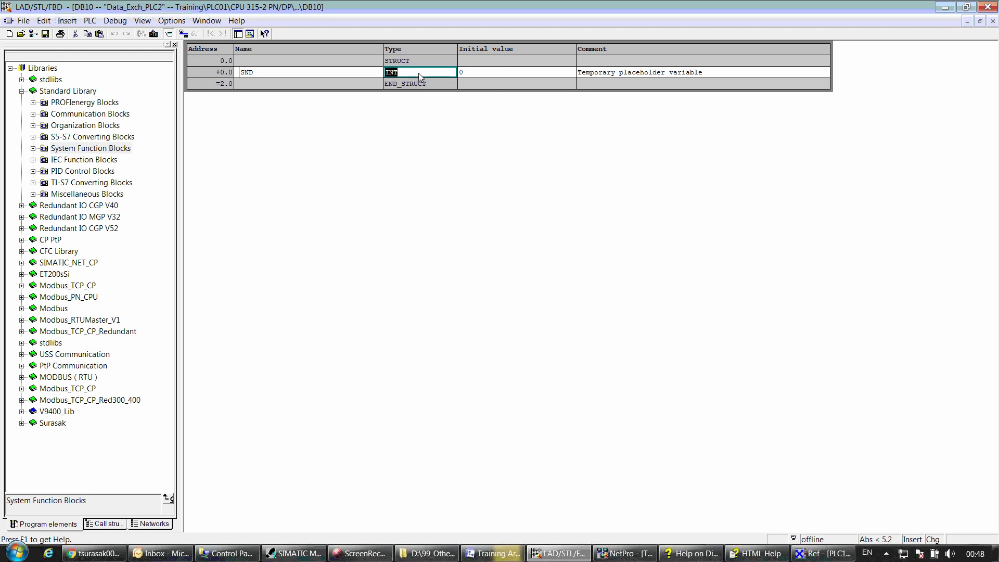
{"action": "type", "text": "struct"}
{"action": "key", "text": "Tab"}
{"action": "key", "text": "Tab"}
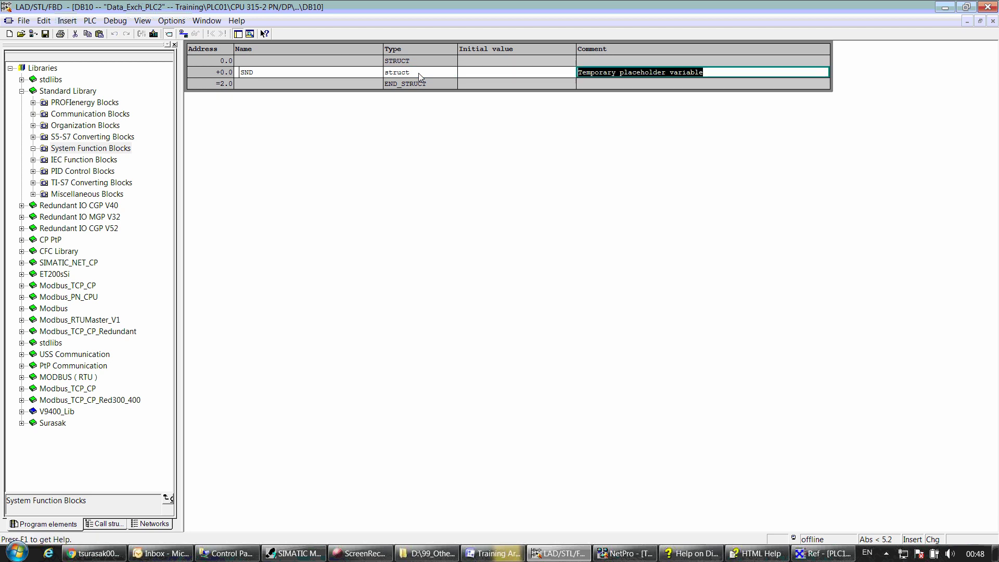
Step: Clear the placeholder comment from SND and add a WORD variable named D inside the structure
{"action": "left_click", "coordinate": [224, 75]}
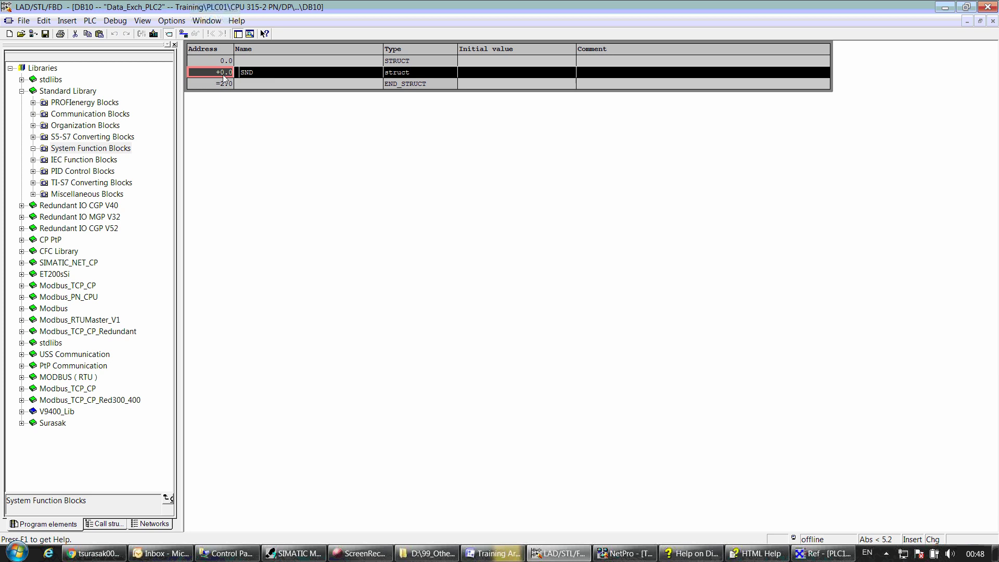
{"action": "left_click", "coordinate": [263, 85]}
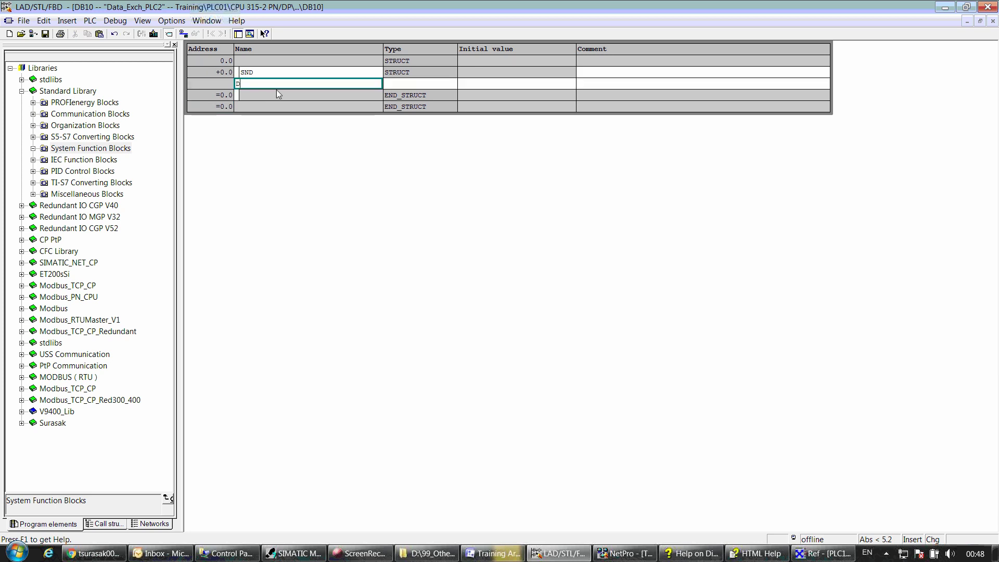
{"action": "left_click", "coordinate": [409, 85]}
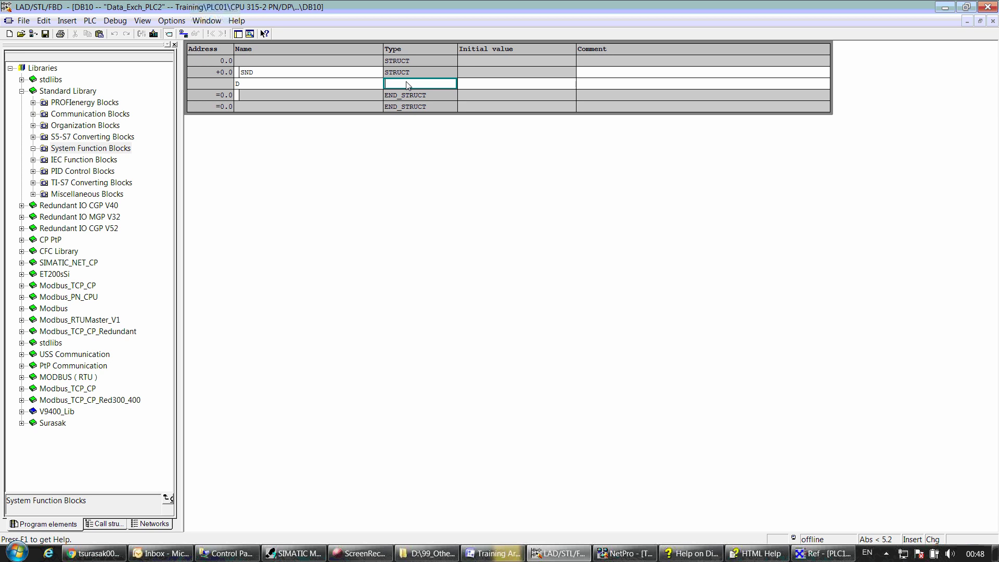
{"action": "type", "text": "word"}
{"action": "key", "text": "Up"}
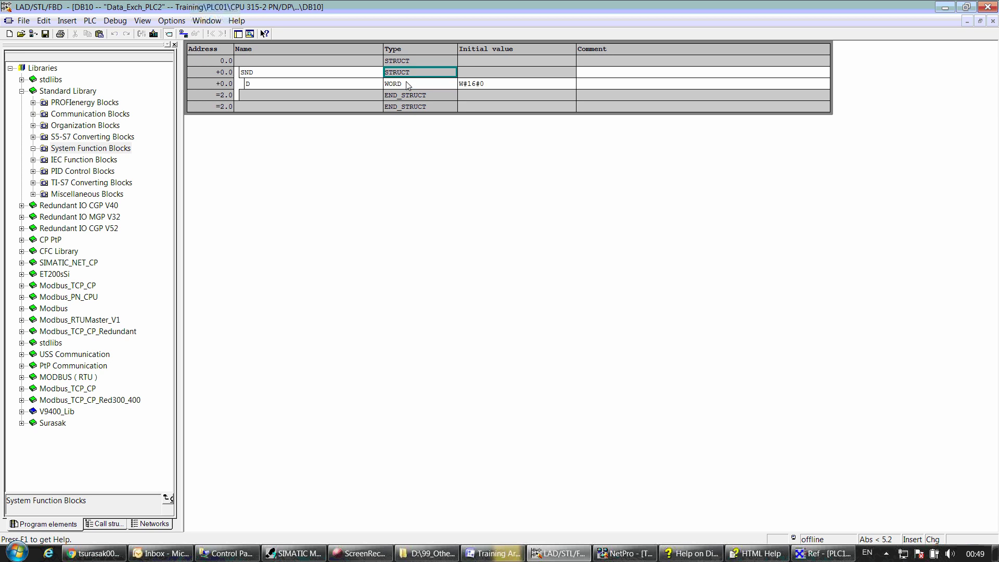
Step: Copy the D row inside SND and paste it repeatedly to create WORD variables D1 through D10
{"action": "left_click", "coordinate": [223, 83]}
{"action": "key", "text": "ctrl+c"}
{"action": "key", "text": "ctrl+v"}
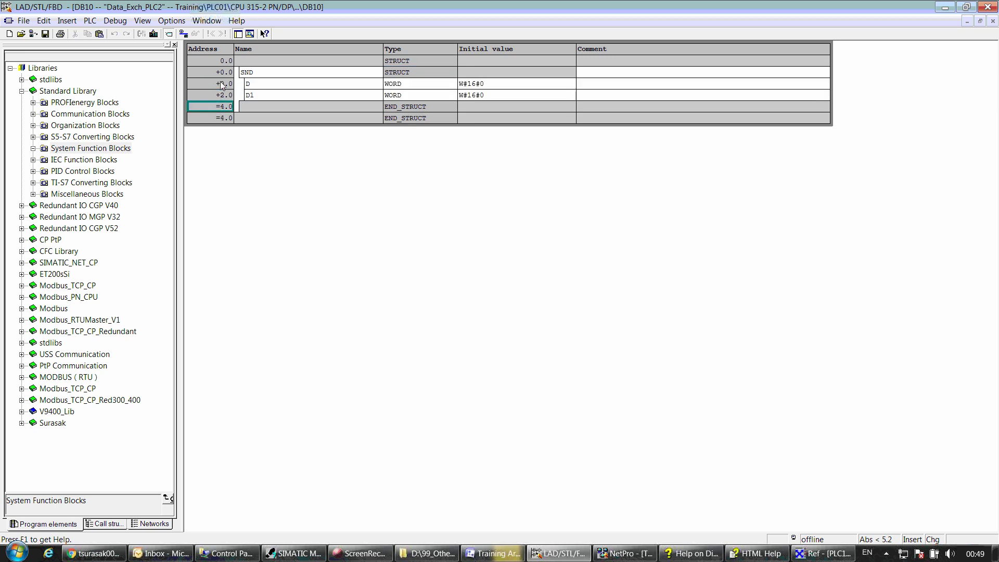
{"action": "key", "text": "ctrl+v"}
{"action": "key", "text": "ctrl+v"}
{"action": "key", "text": "ctrl+v"}
{"action": "key", "text": "ctrl+v"}
{"action": "key", "text": "ctrl+v"}
{"action": "key", "text": "ctrl+v"}
{"action": "key", "text": "ctrl+v"}
{"action": "key", "text": "ctrl+v"}
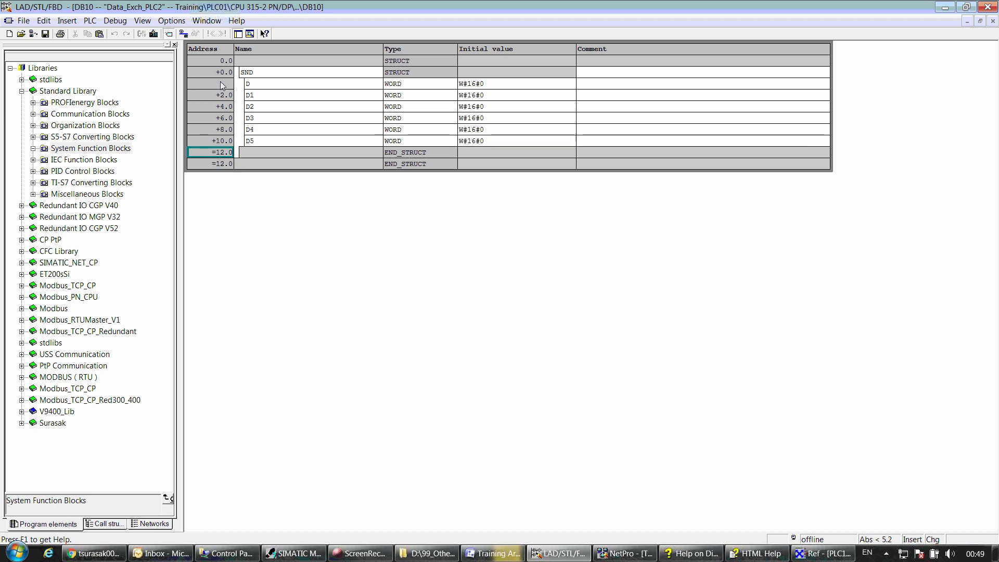
{"action": "key", "text": "ctrl+v"}
Step: Delete the original D row so that the SND structure starts with D1
{"action": "key", "text": "Up"}
{"action": "key", "text": "Up"}
{"action": "key", "text": "Up"}
{"action": "key", "text": "Up"}
{"action": "key", "text": "Up"}
{"action": "key", "text": "Up"}
{"action": "key", "text": "Up"}
{"action": "key", "text": "Up"}
{"action": "key", "text": "Up"}
{"action": "key", "text": "Up"}
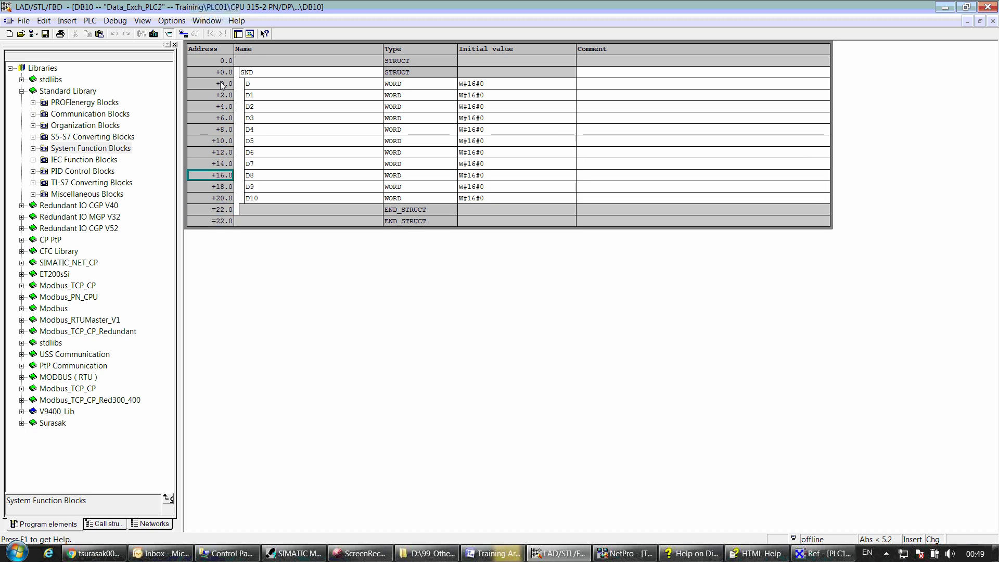
{"action": "left_click", "coordinate": [221, 85]}
{"action": "key", "text": "Delete"}
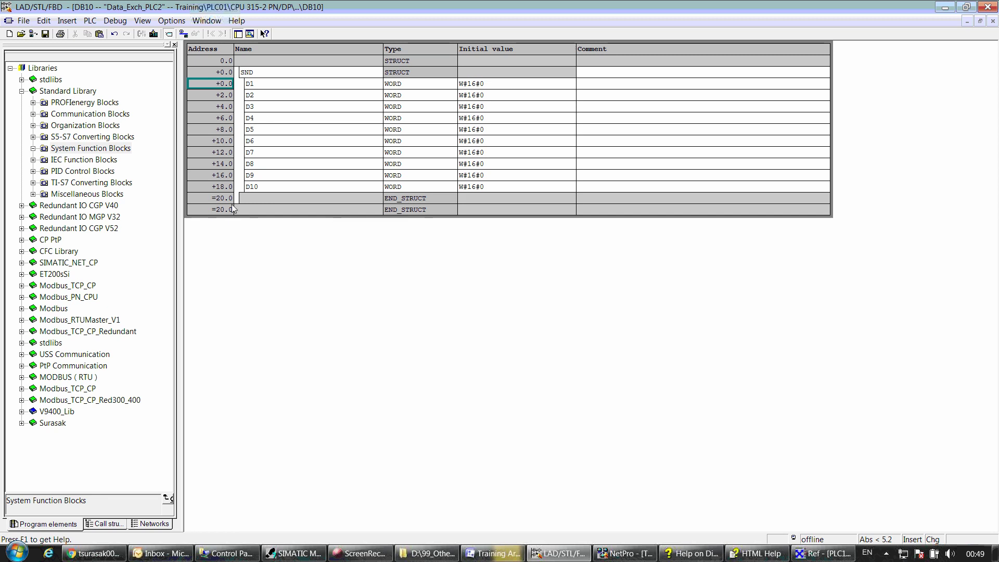
Step: Duplicate the whole SND structure directly below itself and rename the copy RCV
{"action": "left_click_drag", "start_coordinate": [221, 140], "coordinate": [212, 78]}
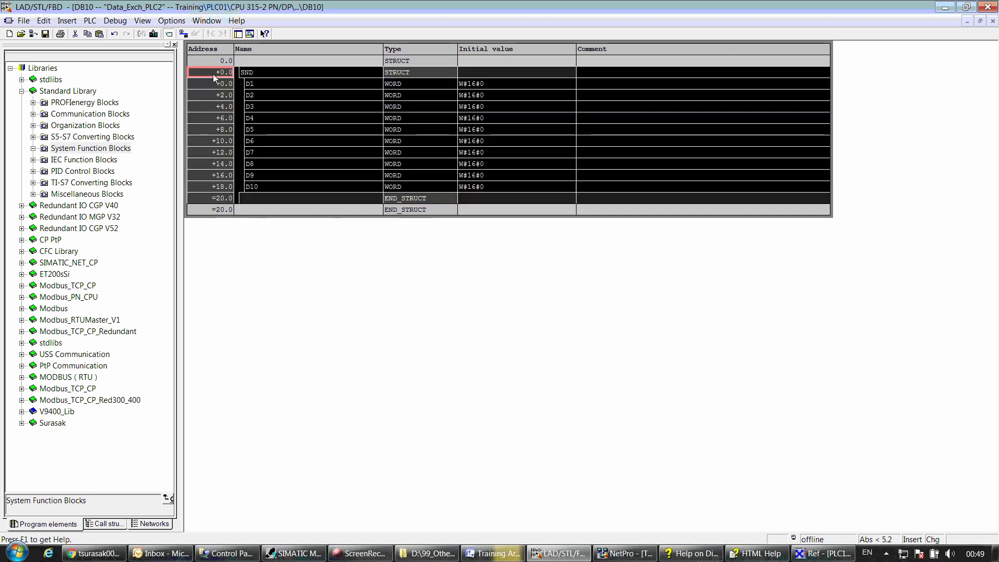
{"action": "left_click", "coordinate": [201, 210]}
{"action": "key", "text": "ctrl+v"}
{"action": "left_click", "coordinate": [274, 210]}
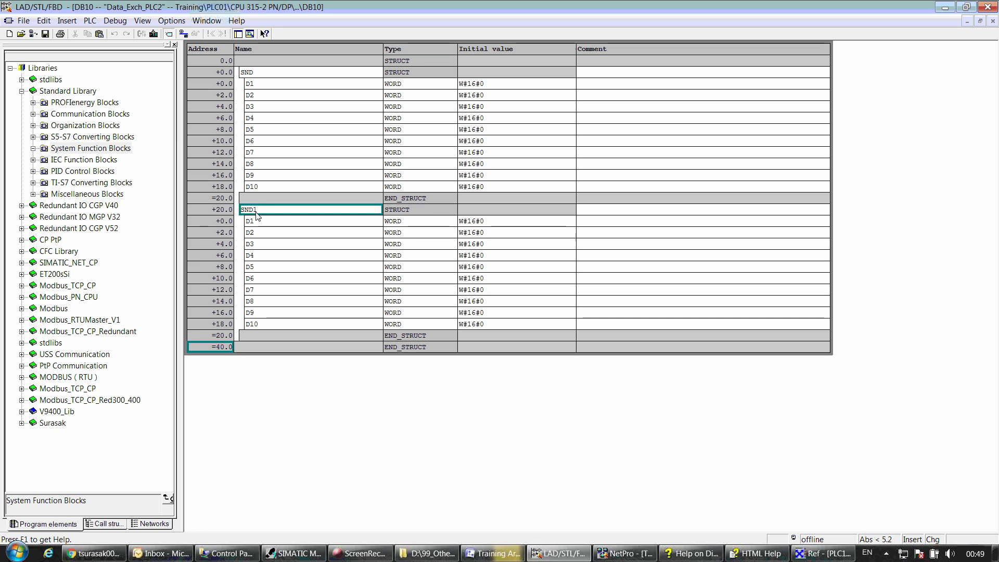
{"action": "type", "text": "RCV"}
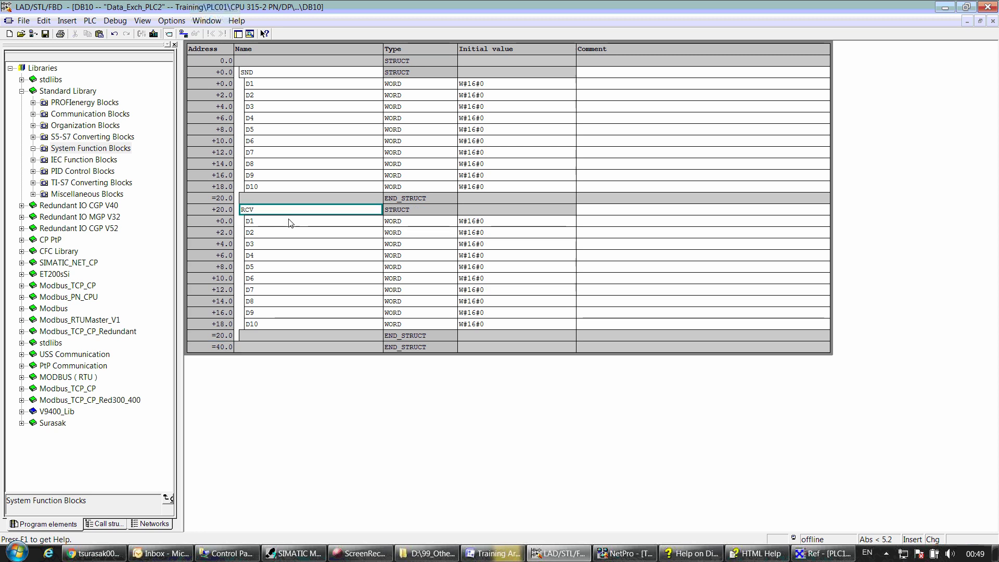
{"action": "key", "text": "Return"}
Step: Enter the comment "Data From PLC 2" for the RCV structure
{"action": "left_click", "coordinate": [600, 210]}
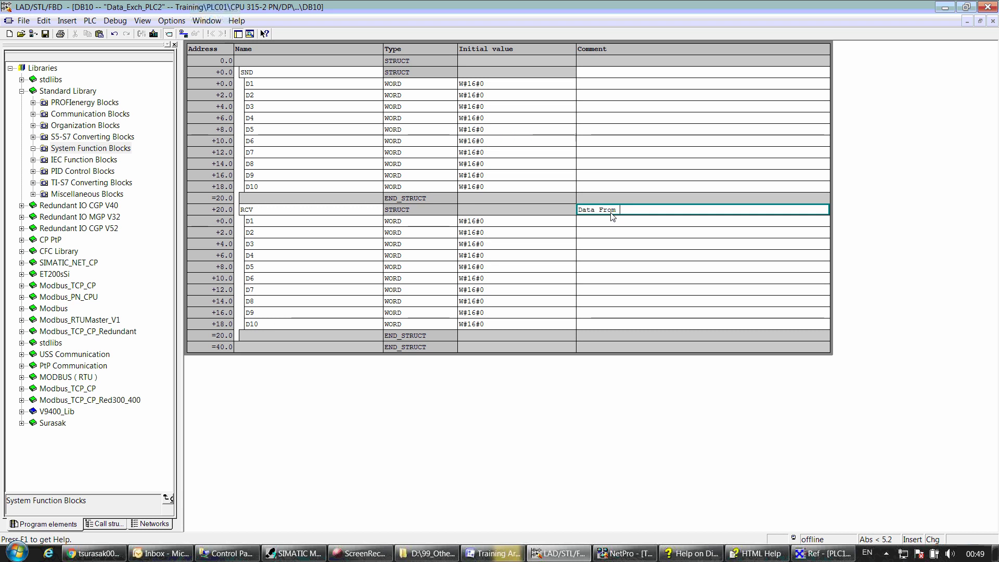
{"action": "type", "text": "Data From T"}
{"action": "key", "text": "BackSpace"}
{"action": "type", "text": "PL"}
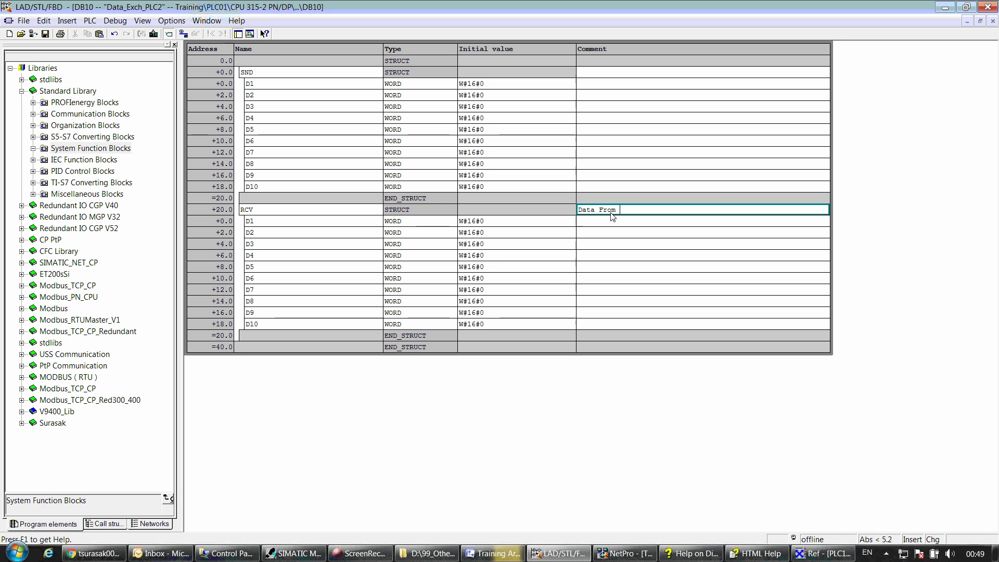
{"action": "type", "text": "C 2"}
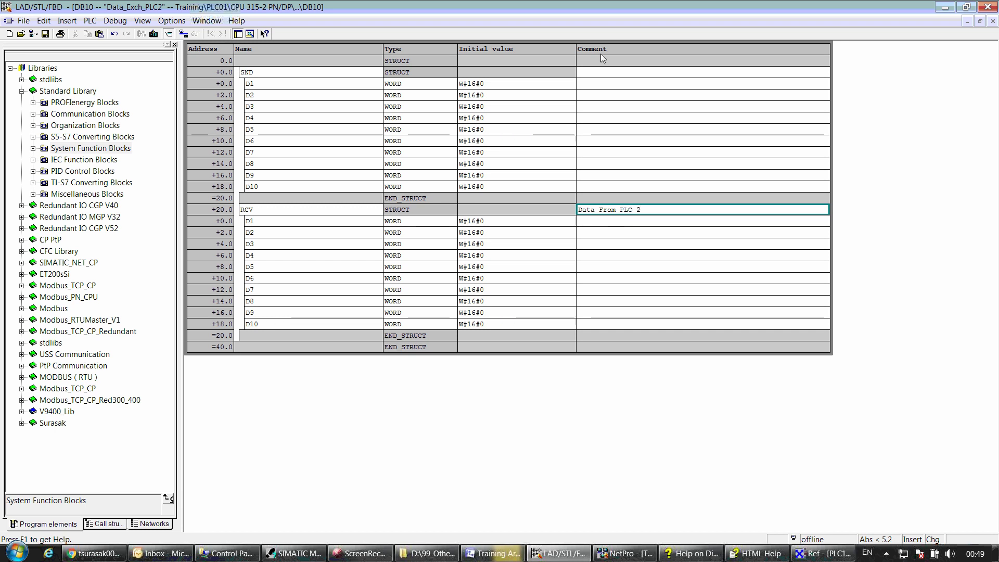
Step: Enter the comment "Data to PLC 2" for the SND structure and save DB10
{"action": "left_click", "coordinate": [599, 72]}
{"action": "type", "text": "D"}
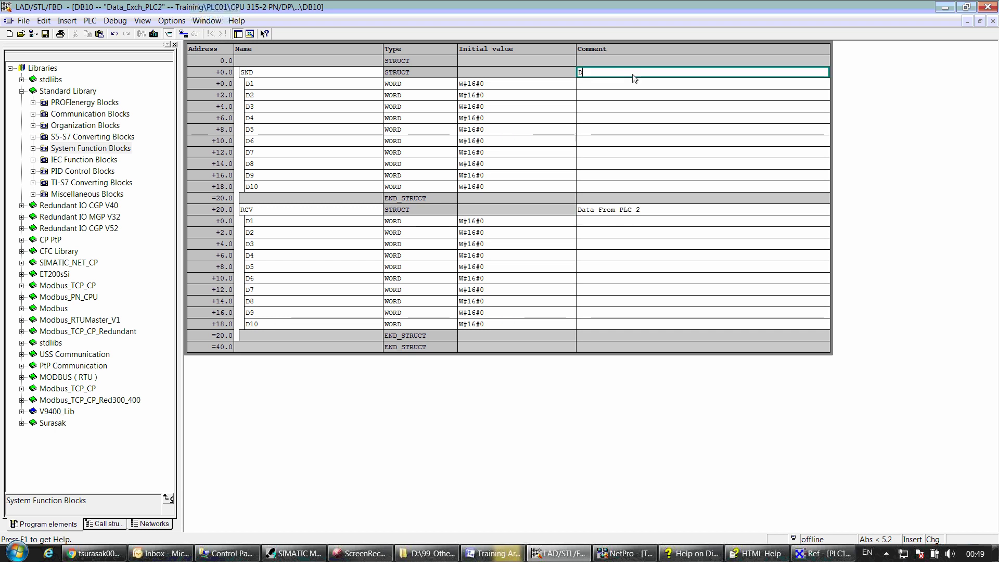
{"action": "type", "text": "ata to"}
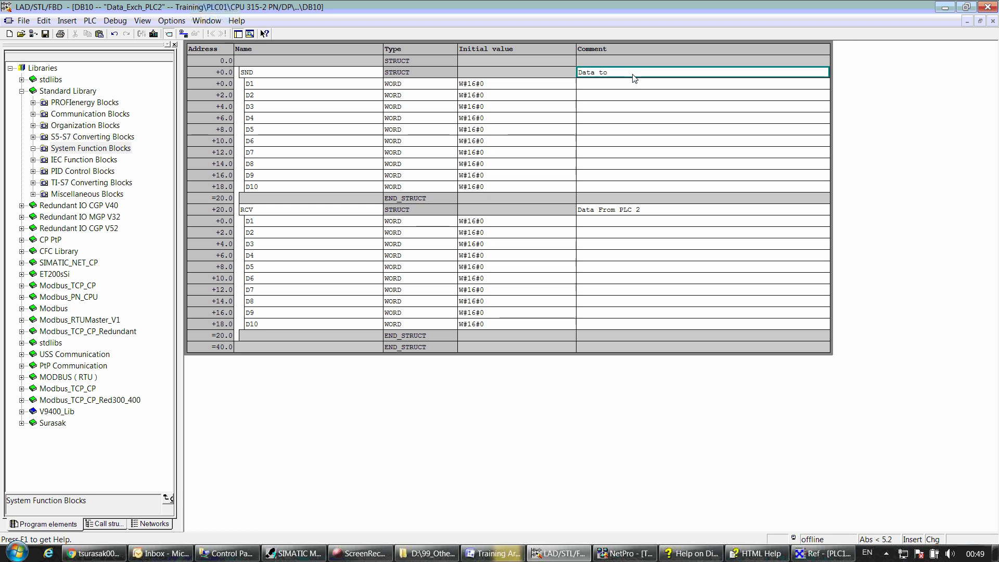
{"action": "type", "text": " PLC 2"}
{"action": "left_click", "coordinate": [45, 35]}
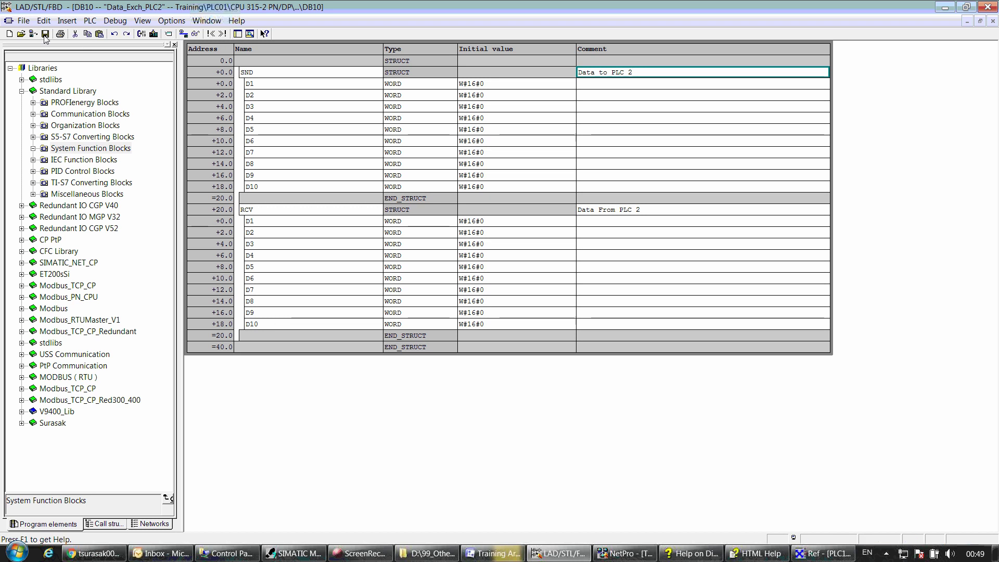
{"action": "left_click", "coordinate": [24, 20]}
{"action": "left_click", "coordinate": [178, 351]}
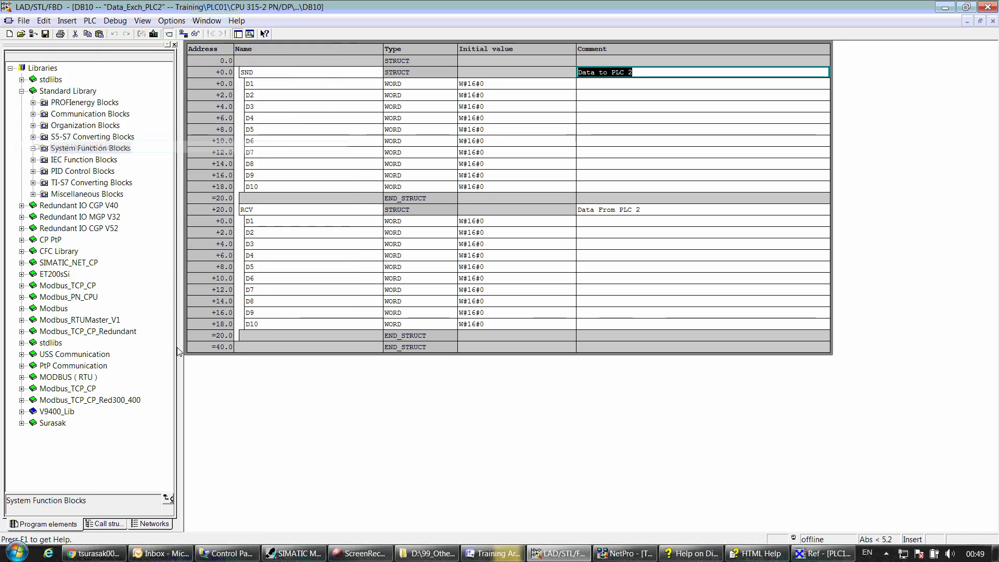
{"action": "left_click", "coordinate": [217, 198]}
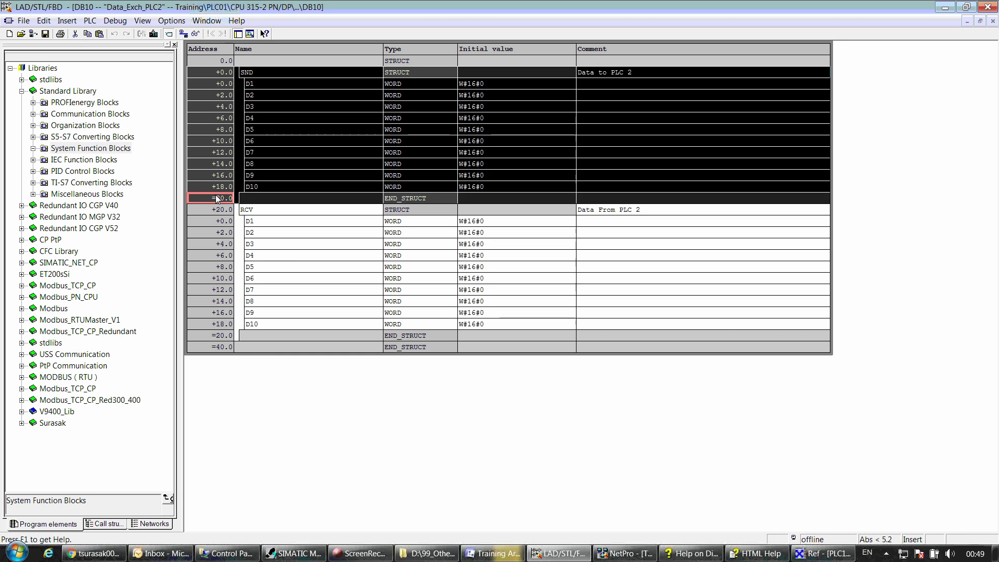
{"action": "left_click", "coordinate": [24, 20]}
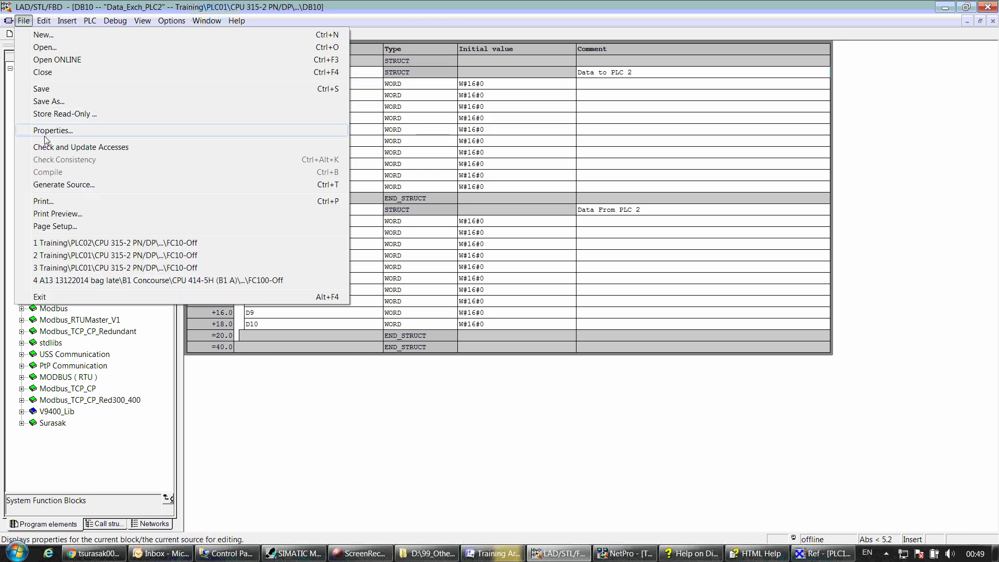
{"action": "key", "text": "Escape"}
Step: Switch to the open block FC10 (Comm_To_PLC2) and check and update its accesses
{"action": "key", "text": "alt+w"}
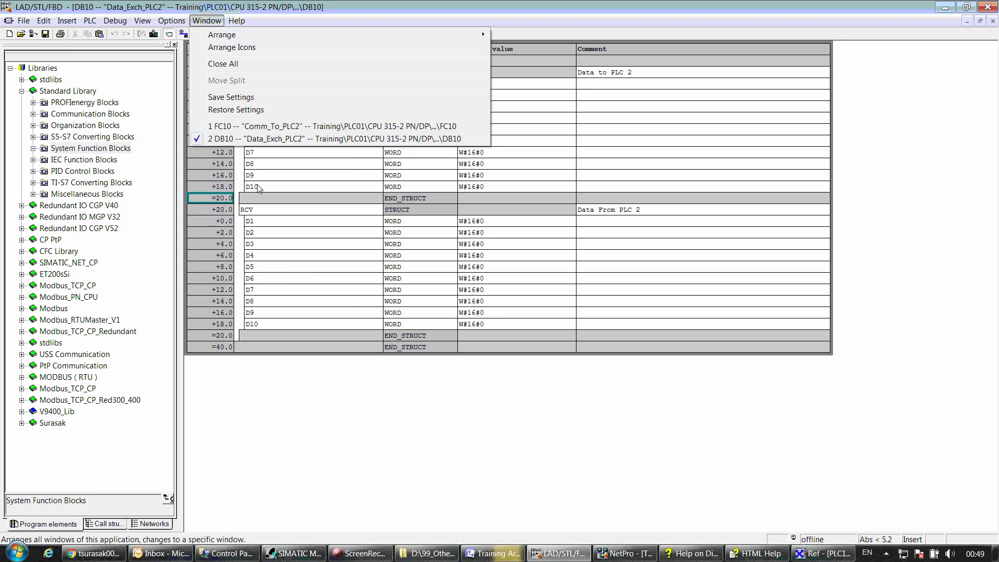
{"action": "left_click", "coordinate": [255, 126]}
{"action": "left_click", "coordinate": [23, 21]}
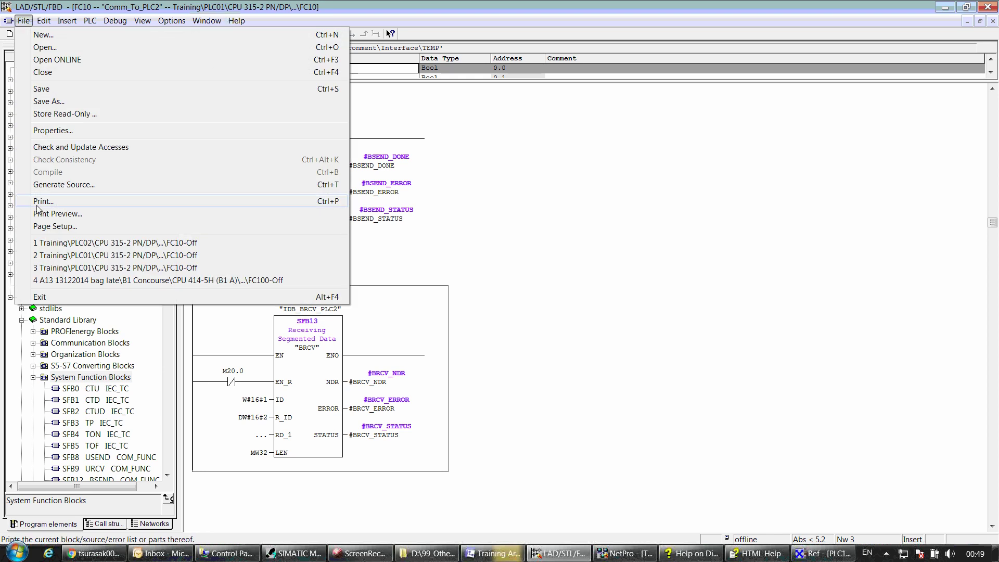
{"action": "left_click", "coordinate": [52, 148]}
Step: Assign "Data_Exch_PLC2".SND to the SD_1 input of the BSEND block in Network 2
{"action": "left_click", "coordinate": [309, 235]}
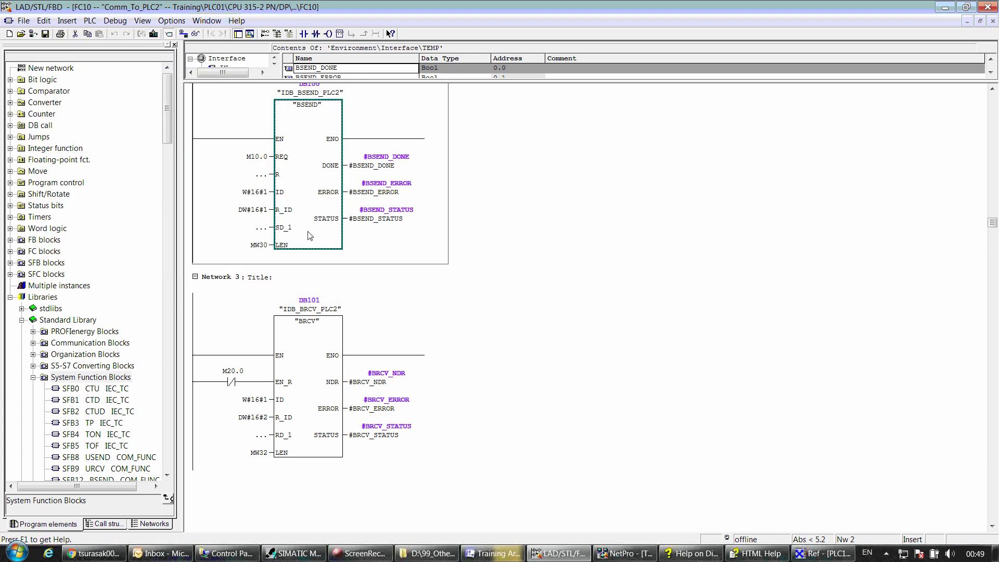
{"action": "left_click", "coordinate": [260, 227]}
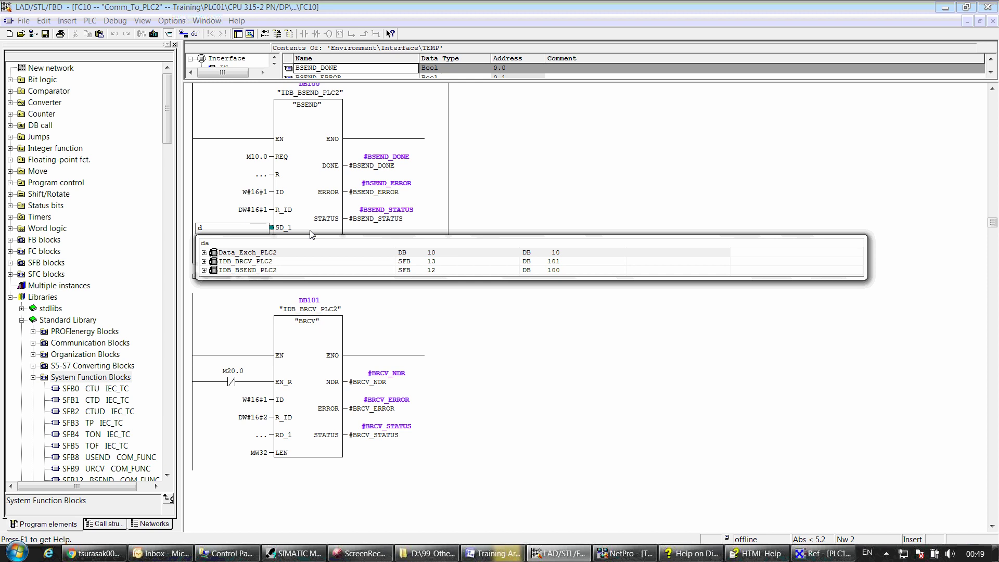
{"action": "left_click", "coordinate": [204, 253]}
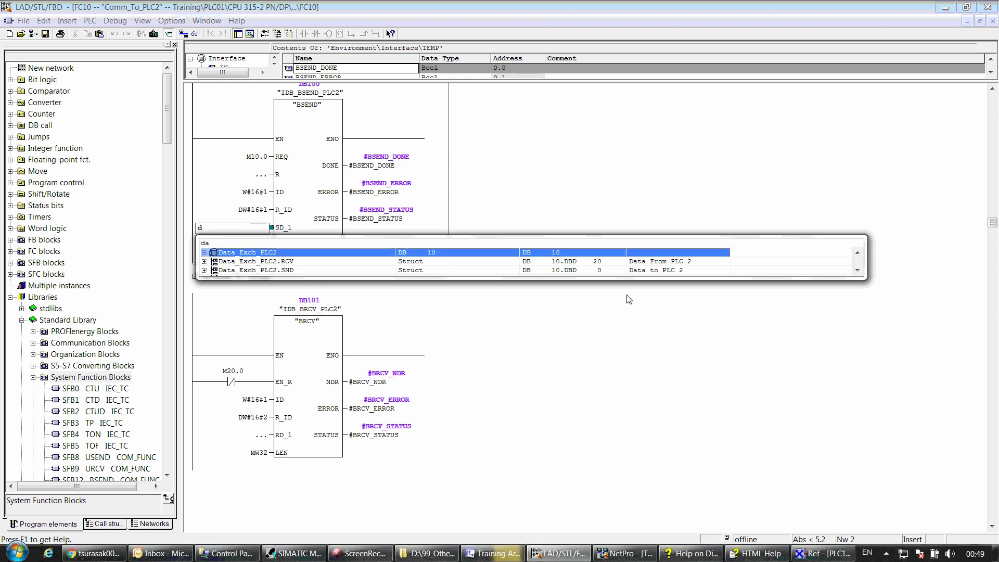
{"action": "left_click", "coordinate": [285, 271]}
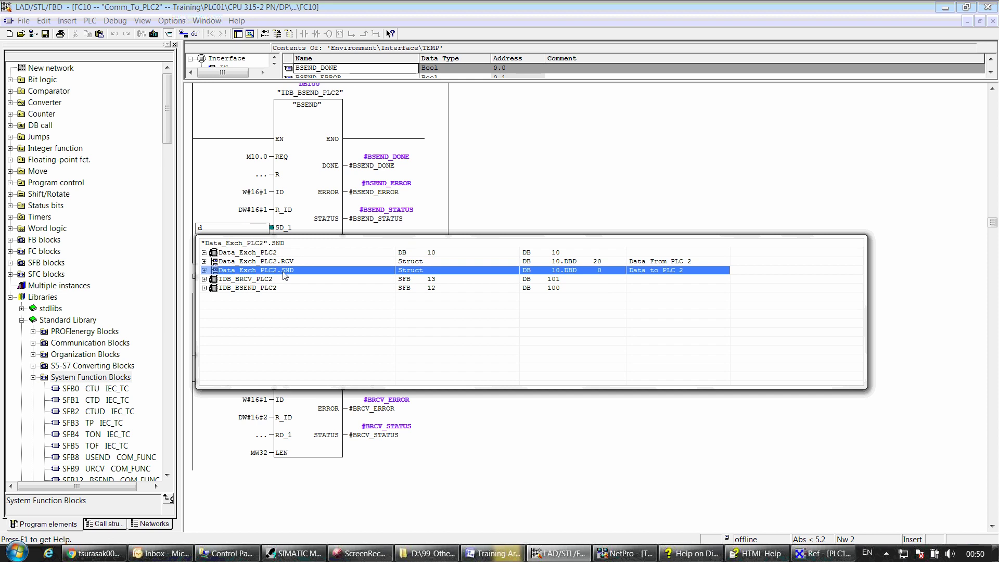
{"action": "double_click", "coordinate": [285, 272]}
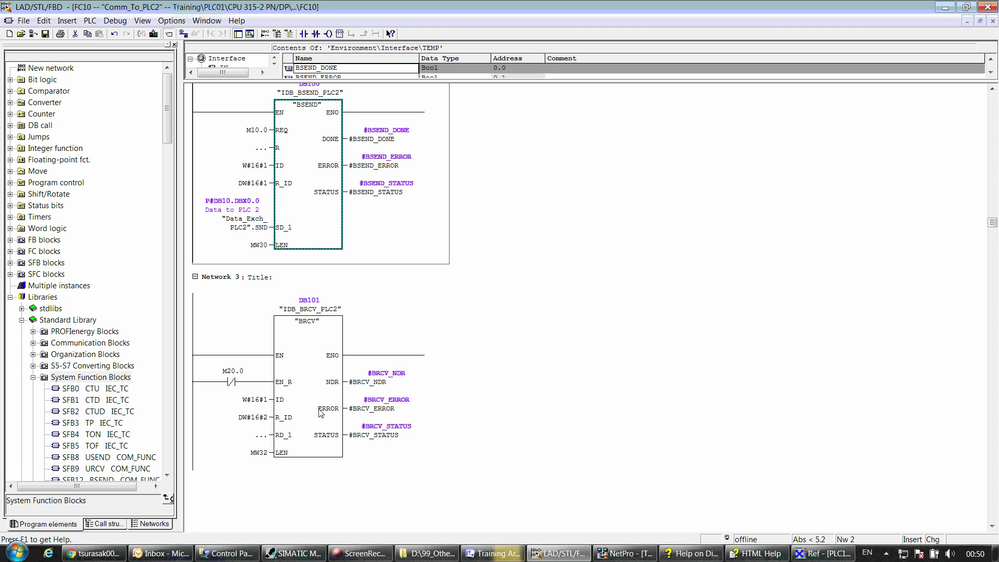
Step: Assign the pointer P#DB11.DBX 20.0 BYTE 20 to the RD_1 input of the BRCV block in Network 3
{"action": "left_click", "coordinate": [300, 434]}
{"action": "left_click", "coordinate": [266, 409]}
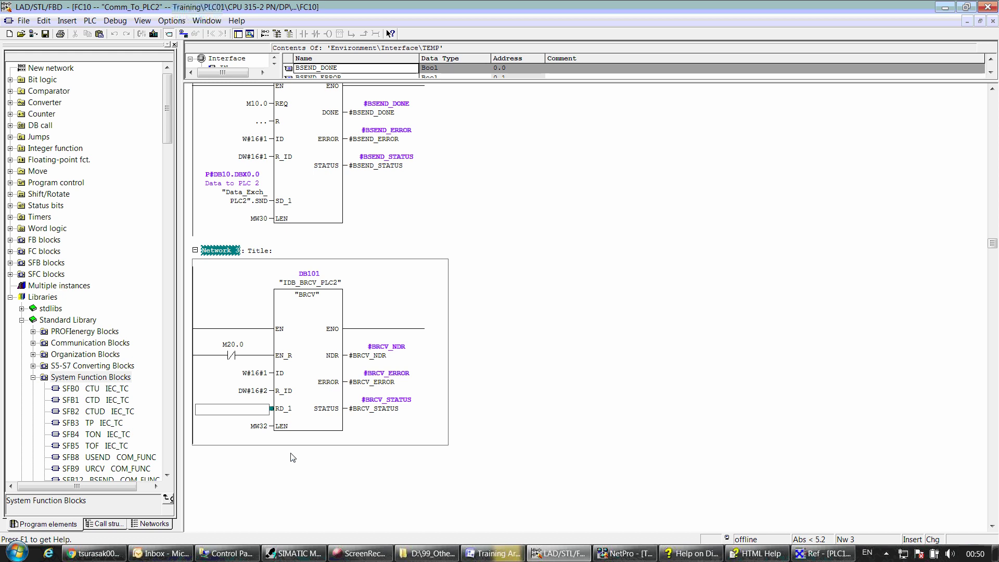
{"action": "type", "text": "P#db11.dbx20.0 byte 20"}
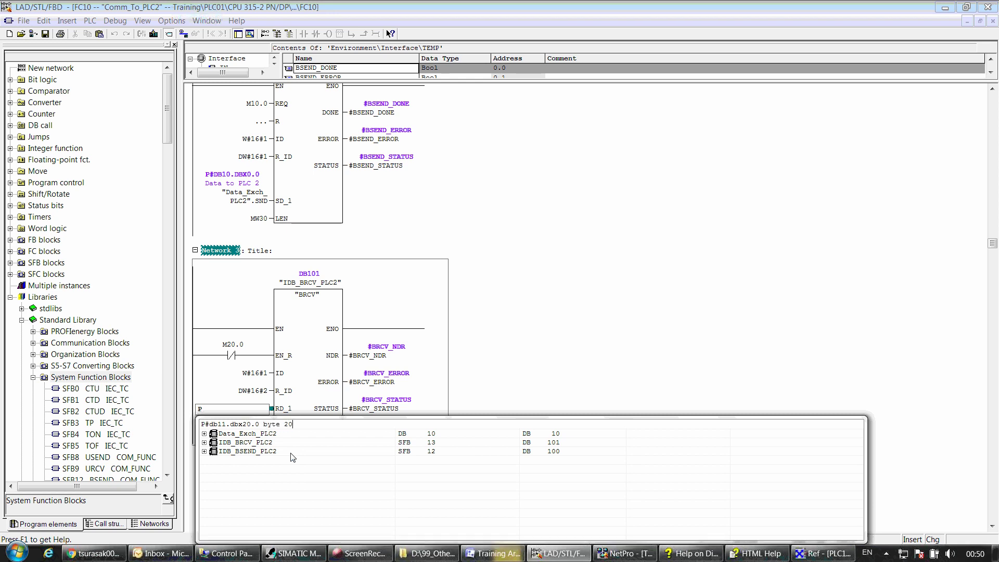
{"action": "key", "text": "Return"}
{"action": "left_click", "coordinate": [279, 430]}
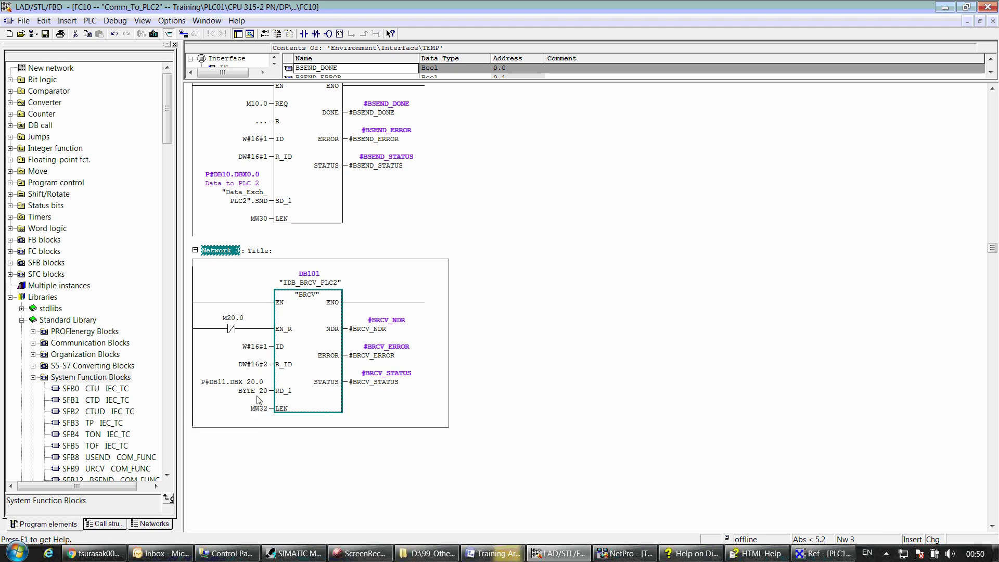
Step: Change the data block in the BRCV block's RD_1 pointer to DB10 and save FC10
{"action": "left_click", "coordinate": [223, 391]}
{"action": "left_click", "coordinate": [223, 388]}
{"action": "key", "text": "BackSpace"}
{"action": "type", "text": "0"}
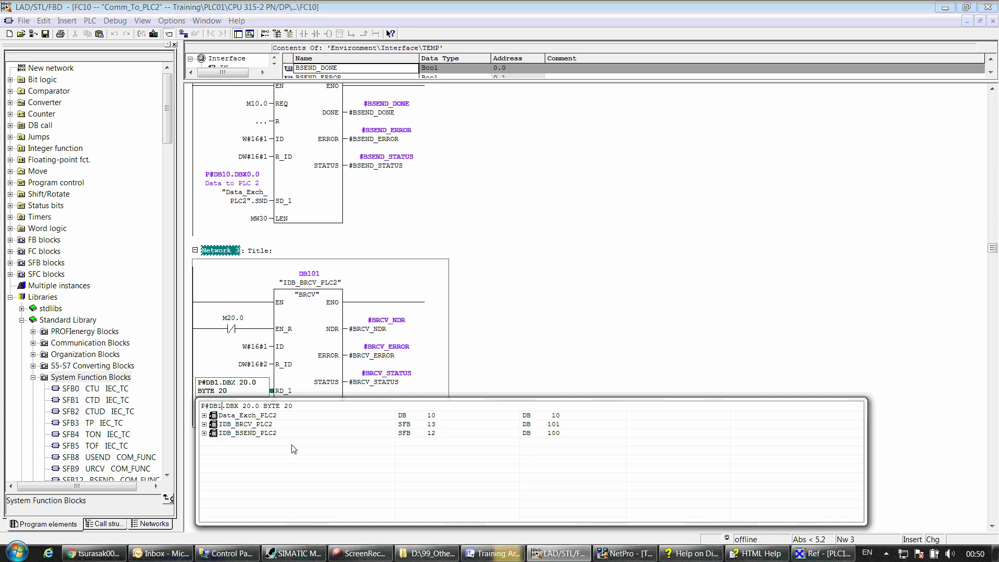
{"action": "key", "text": "Return"}
{"action": "left_click", "coordinate": [337, 367]}
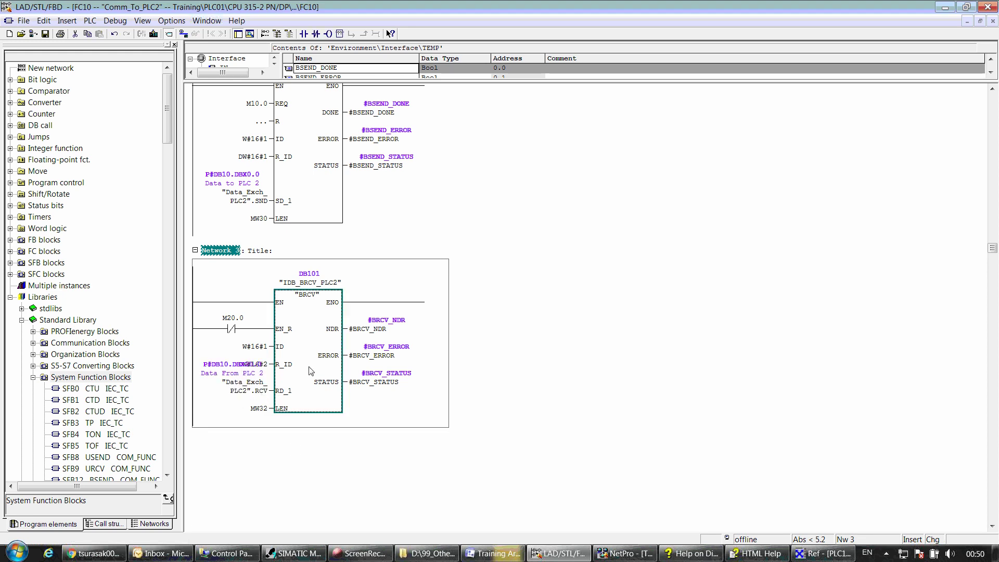
{"action": "left_click", "coordinate": [45, 34]}
Step: Look over Networks 1 and 2 of FC10 and close the block editor to return to SIMATIC Manager
{"action": "left_click", "coordinate": [305, 213]}
{"action": "scroll", "coordinate": [304, 214], "scroll_direction": "up", "scroll_amount": 5}
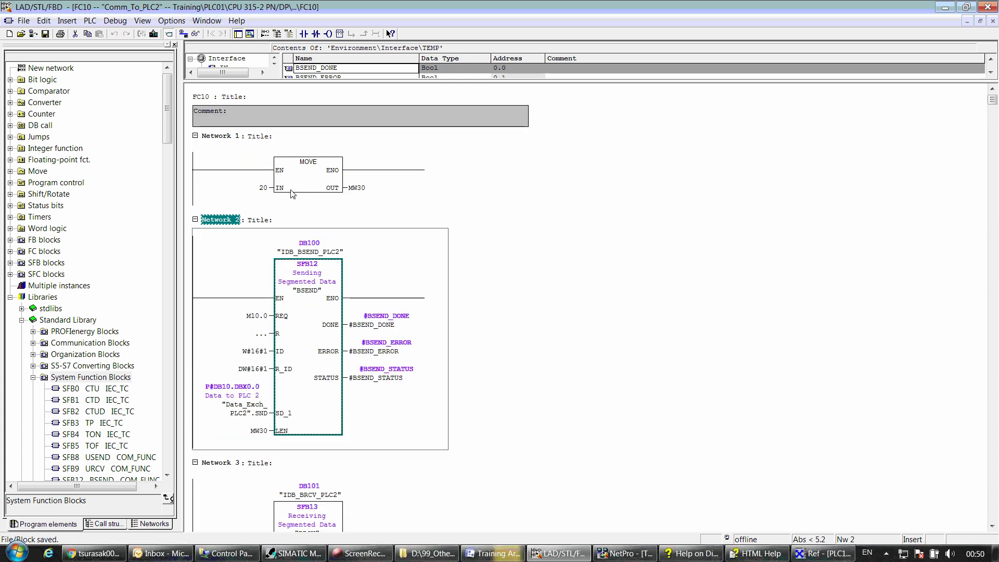
{"action": "left_click", "coordinate": [300, 179]}
{"action": "left_click", "coordinate": [326, 366]}
{"action": "left_click", "coordinate": [225, 137]}
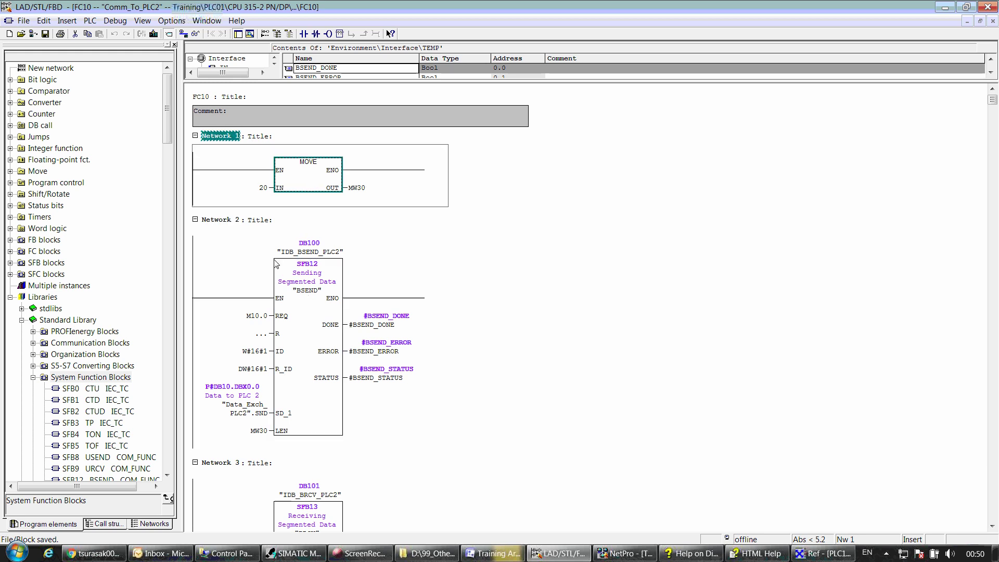
{"action": "left_click", "coordinate": [987, 6]}
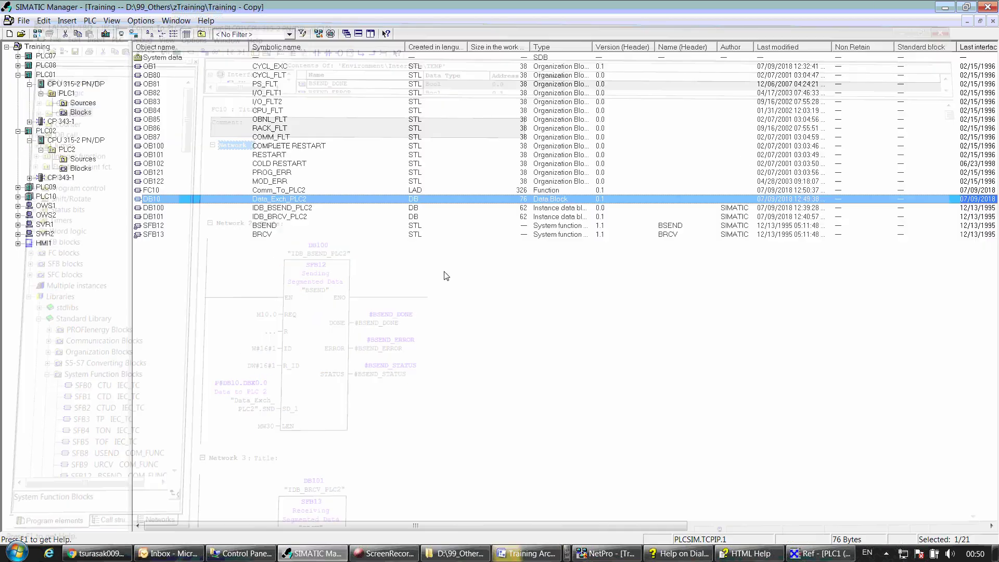
Step: Insert a call to FC10 in Network 1 of PLC01's OB1, save the block and close the editor
{"action": "left_click", "coordinate": [146, 66]}
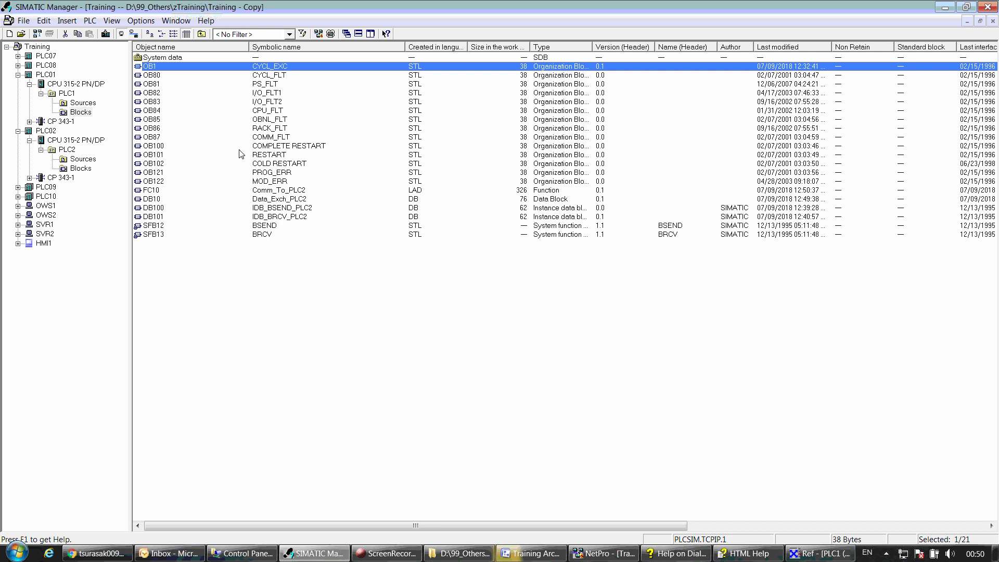
{"action": "key", "text": "Return"}
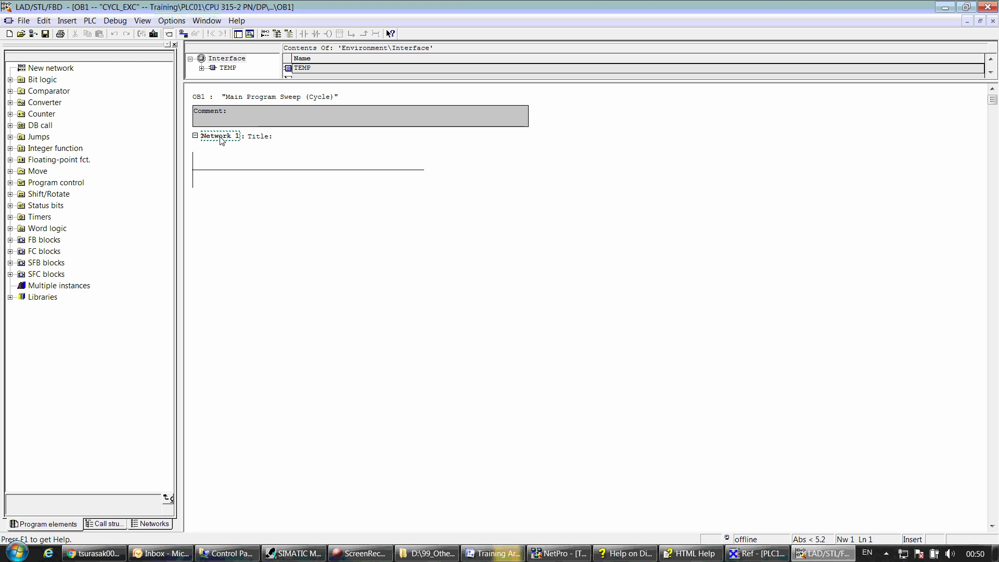
{"action": "left_click", "coordinate": [240, 173]}
{"action": "key", "text": "alt+F9"}
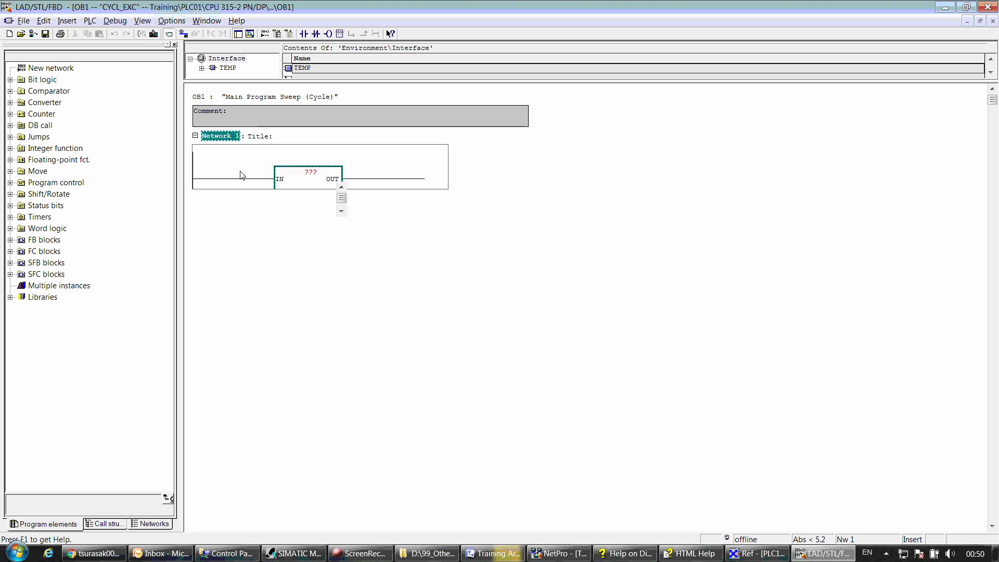
{"action": "type", "text": "fc"}
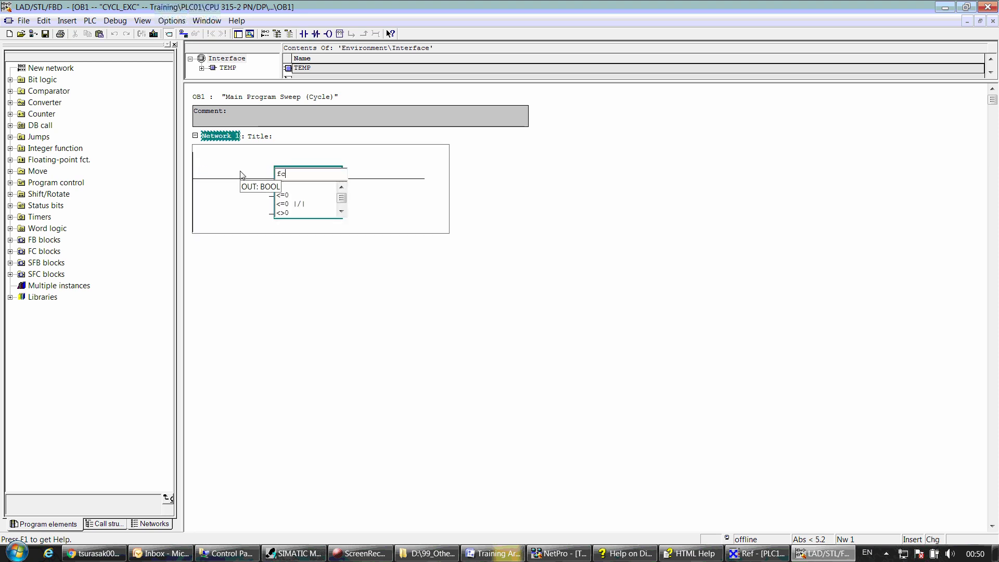
{"action": "type", "text": "10"}
{"action": "key", "text": "Return"}
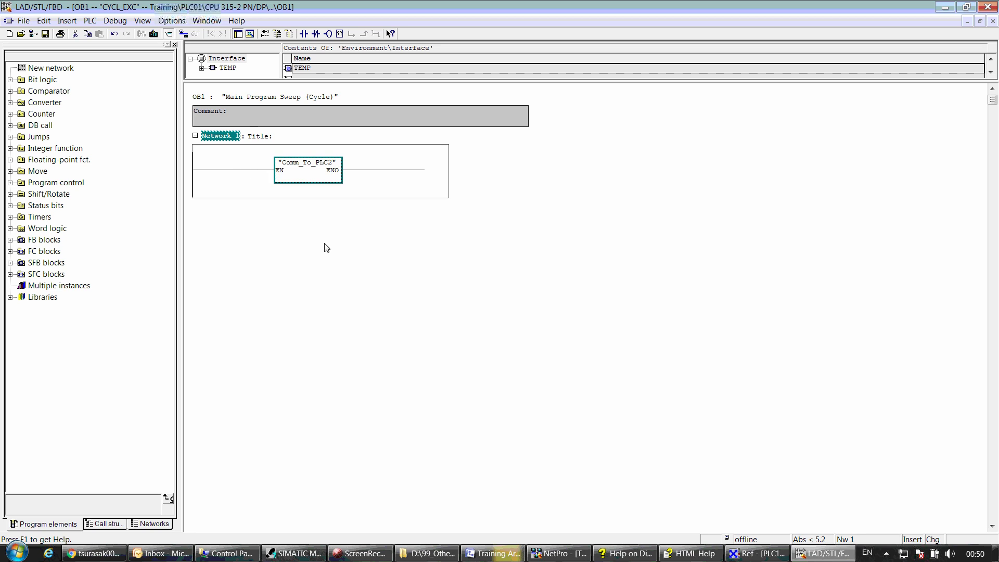
{"action": "key", "text": "ctrl+s"}
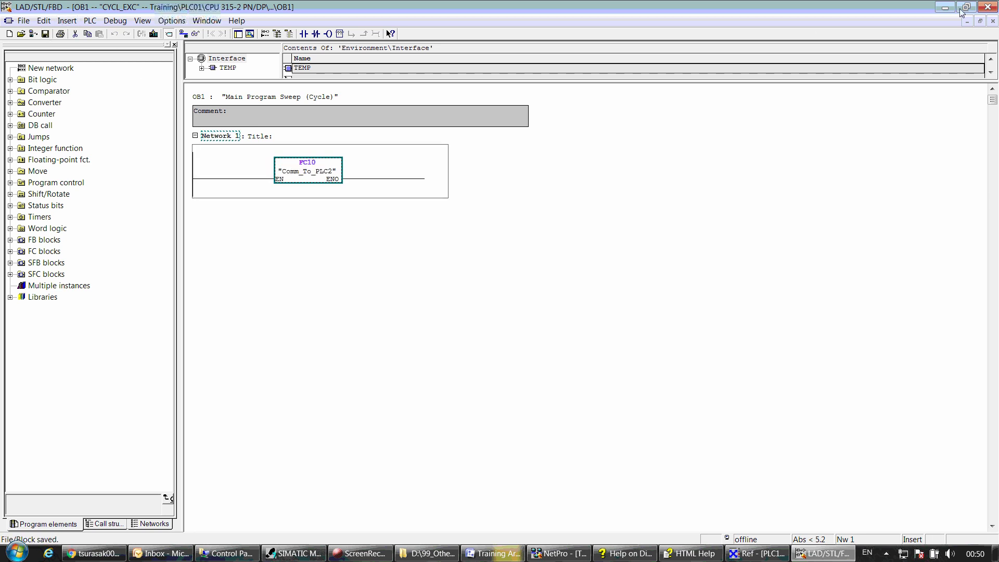
{"action": "left_click", "coordinate": [987, 6]}
Step: Copy OB1, FC10, DB10, DB100, DB101, SFB12 and SFB13 from PLC01 into PLC02's Blocks folder, overwriting all existing objects
{"action": "left_click", "coordinate": [159, 77]}
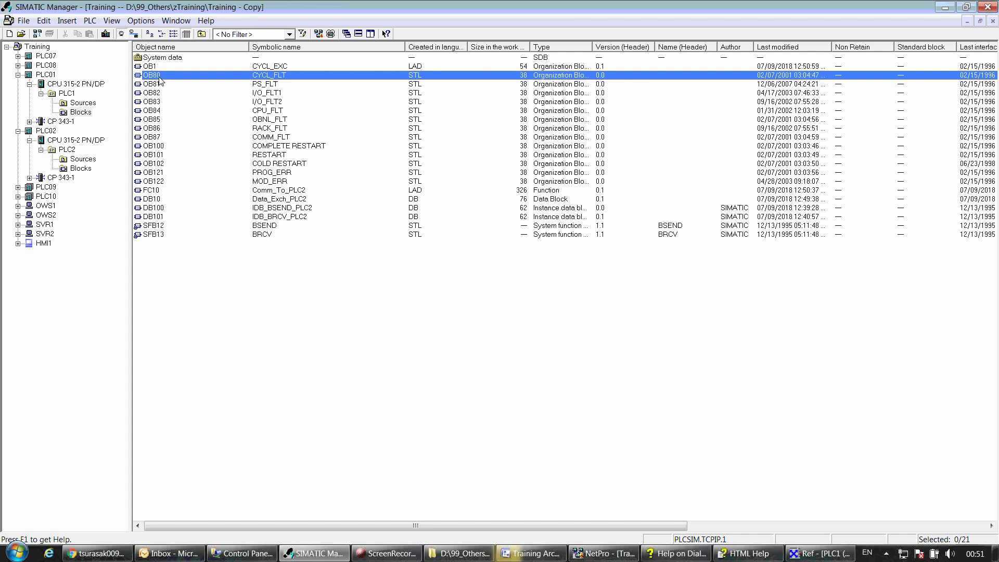
{"action": "left_click", "coordinate": [263, 326]}
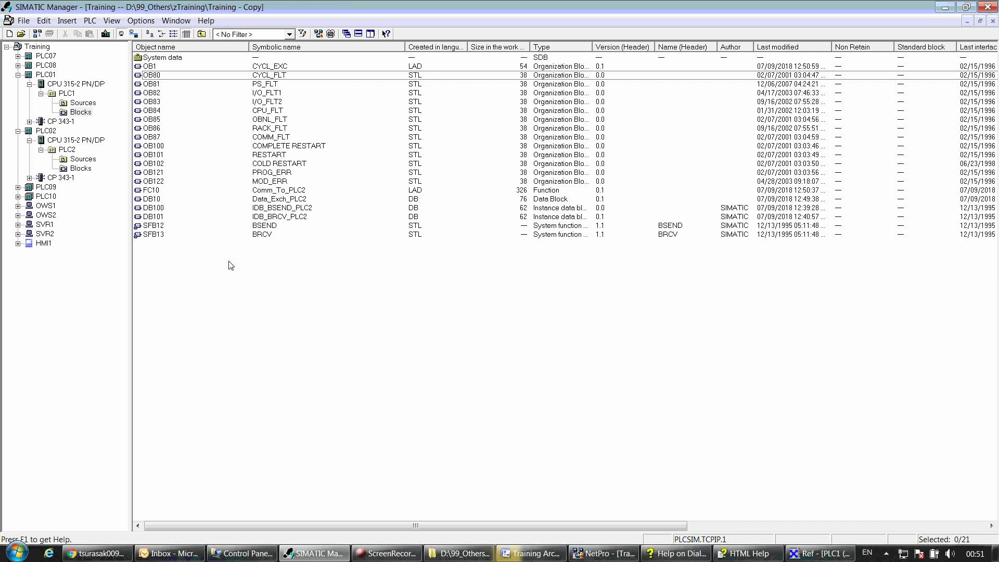
{"action": "left_click_drag", "start_coordinate": [229, 262], "coordinate": [147, 191]}
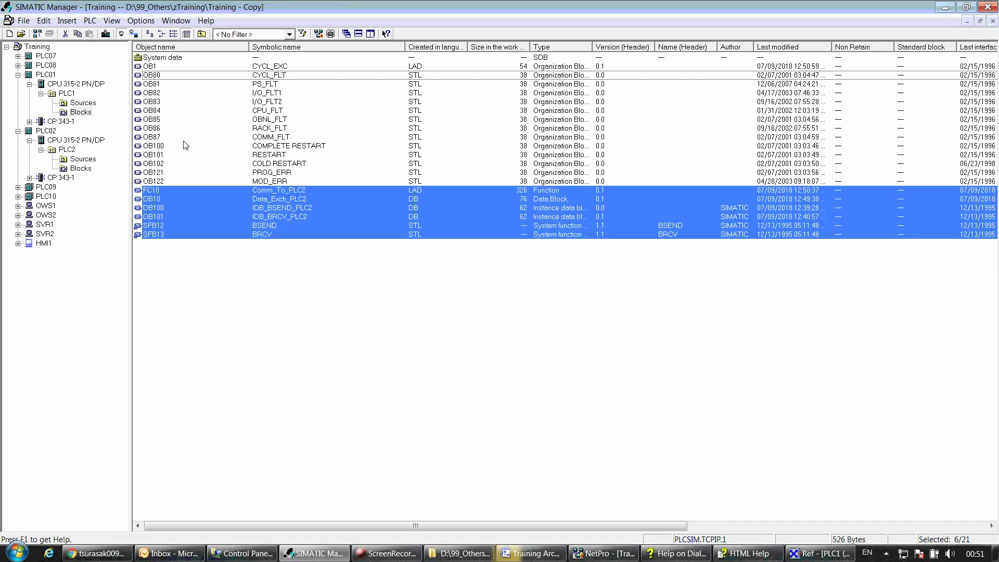
{"action": "left_click", "coordinate": [160, 66], "text": "ctrl"}
{"action": "right_click", "coordinate": [160, 67]}
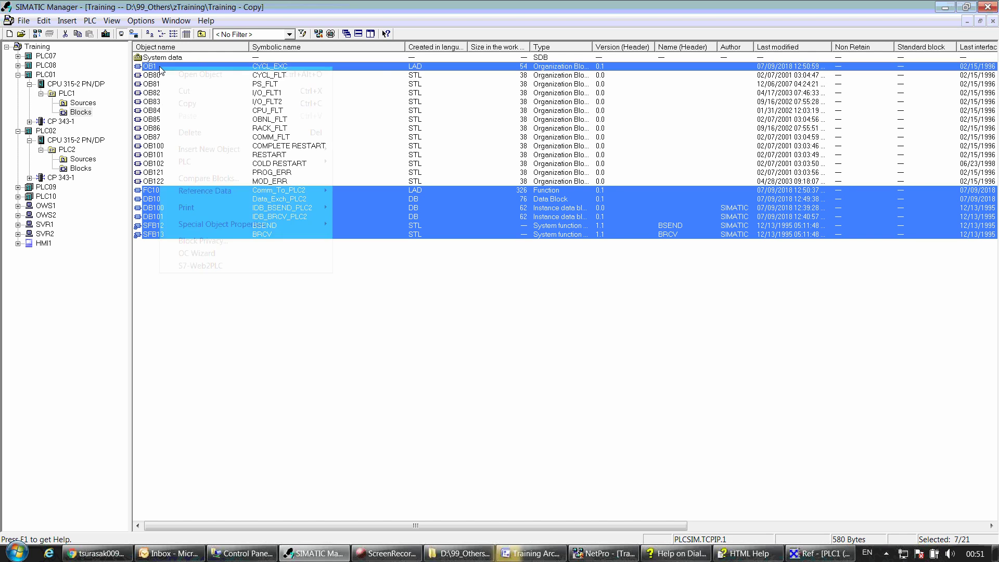
{"action": "left_click", "coordinate": [215, 104]}
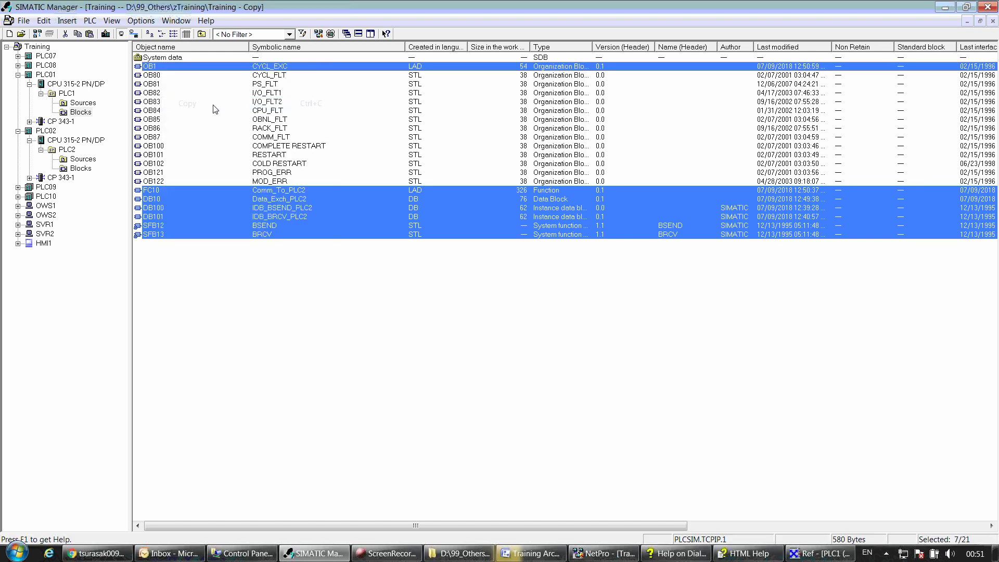
{"action": "left_click_drag", "start_coordinate": [65, 172], "coordinate": [155, 218]}
{"action": "left_click", "coordinate": [63, 168]}
{"action": "left_click", "coordinate": [281, 306]}
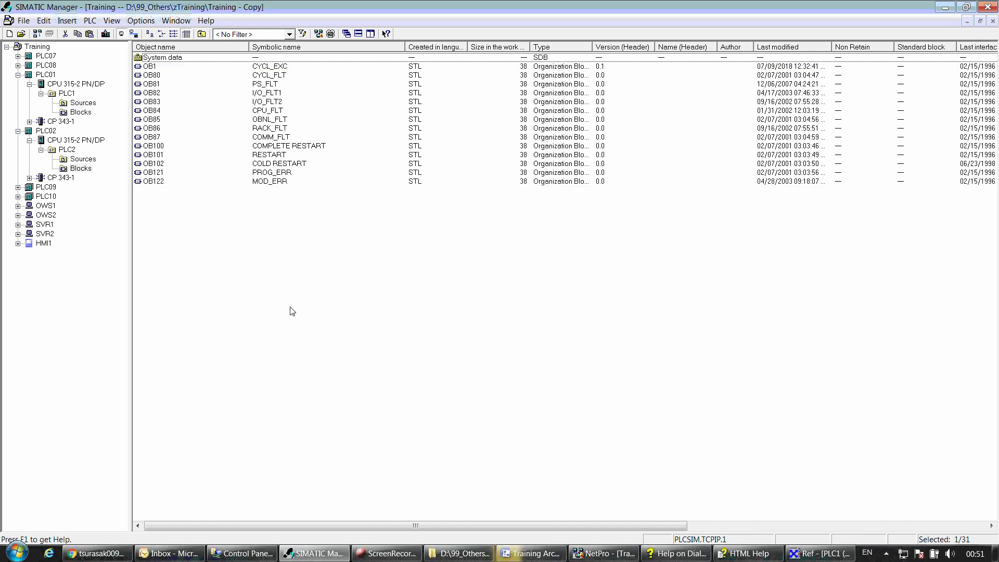
{"action": "key", "text": "ctrl+v"}
{"action": "left_click", "coordinate": [403, 313]}
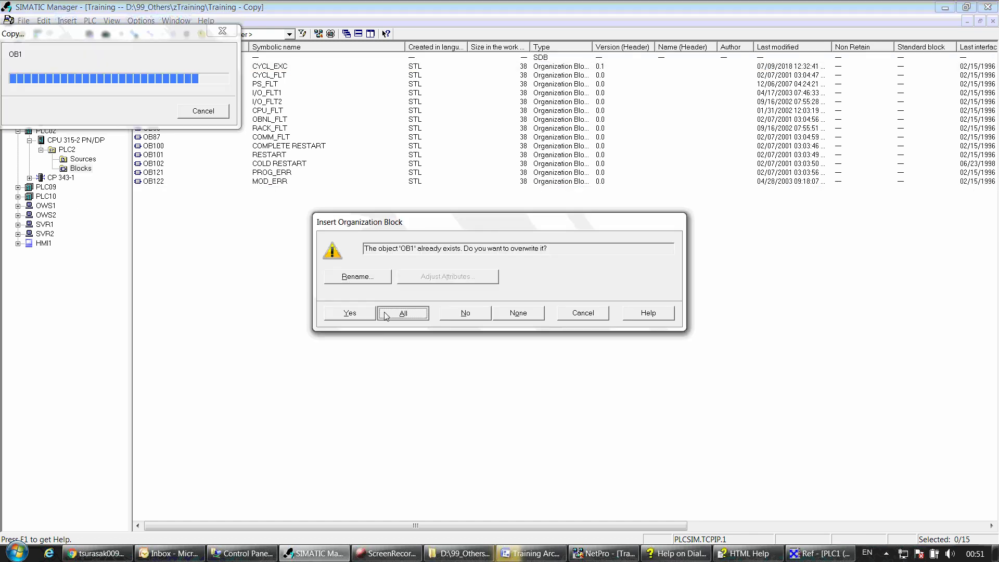
{"action": "left_click", "coordinate": [277, 329]}
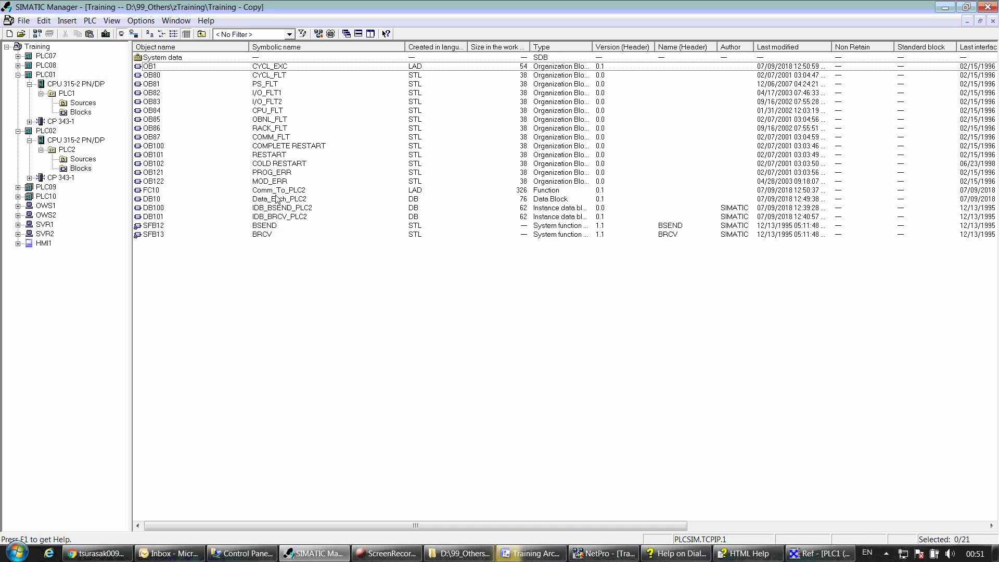
Step: Change the symbolic name of PLC02's FC10 to Comm_To_PLC1 in its object properties
{"action": "left_click", "coordinate": [300, 191]}
{"action": "right_click", "coordinate": [299, 192]}
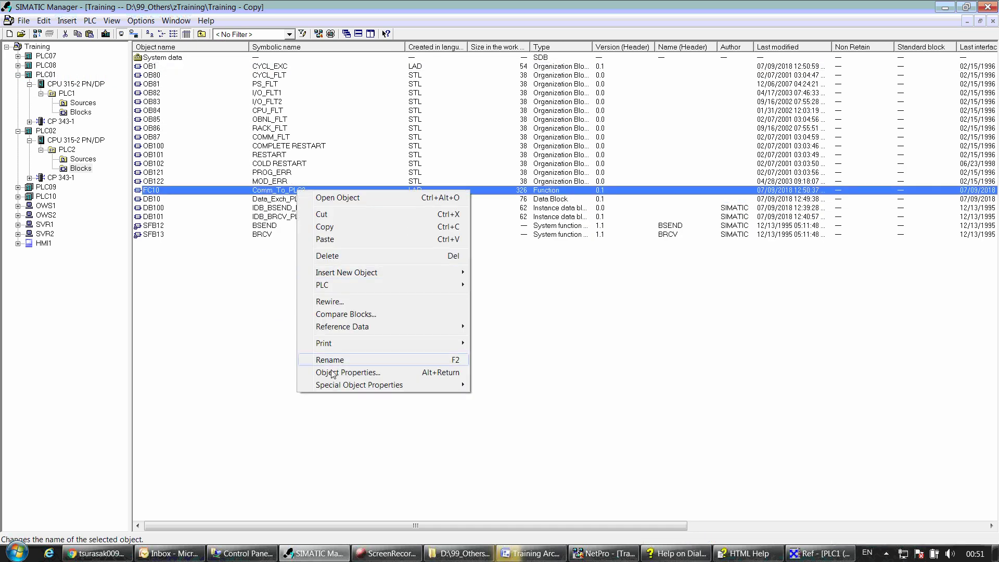
{"action": "left_click", "coordinate": [348, 372]}
{"action": "left_click", "coordinate": [504, 210]}
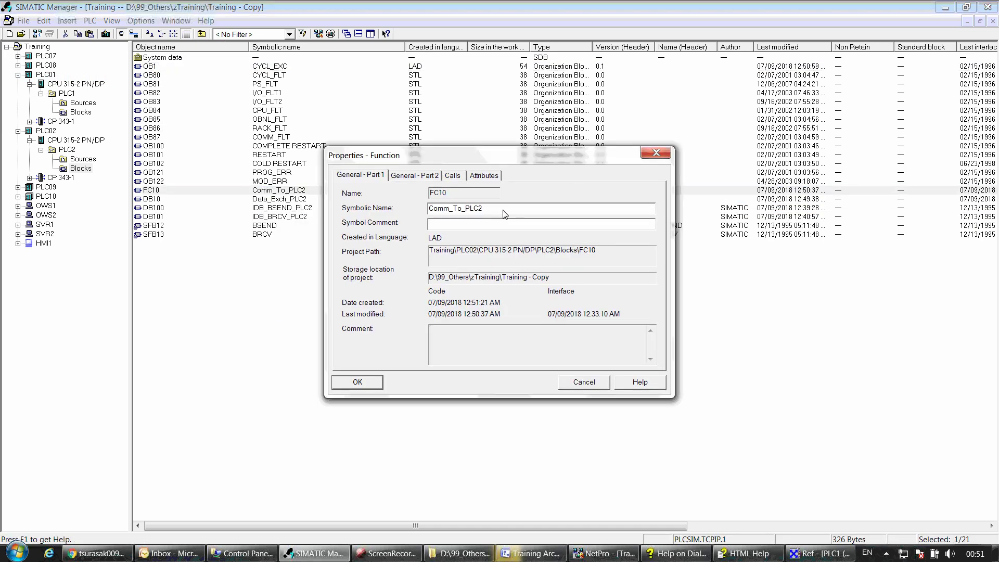
{"action": "key", "text": "BackSpace"}
{"action": "left_click", "coordinate": [357, 383]}
Step: Change the symbolic name of PLC02's data block DB10 to Data_Exch_PLC1
{"action": "right_click", "coordinate": [300, 199]}
{"action": "left_click", "coordinate": [344, 367]}
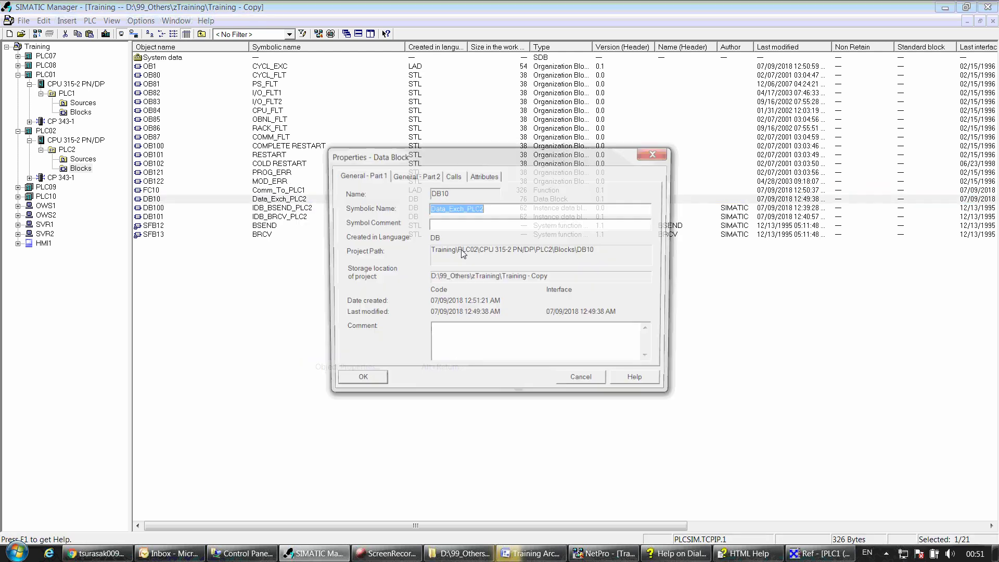
{"action": "left_click", "coordinate": [491, 210]}
{"action": "type", "text": "1"}
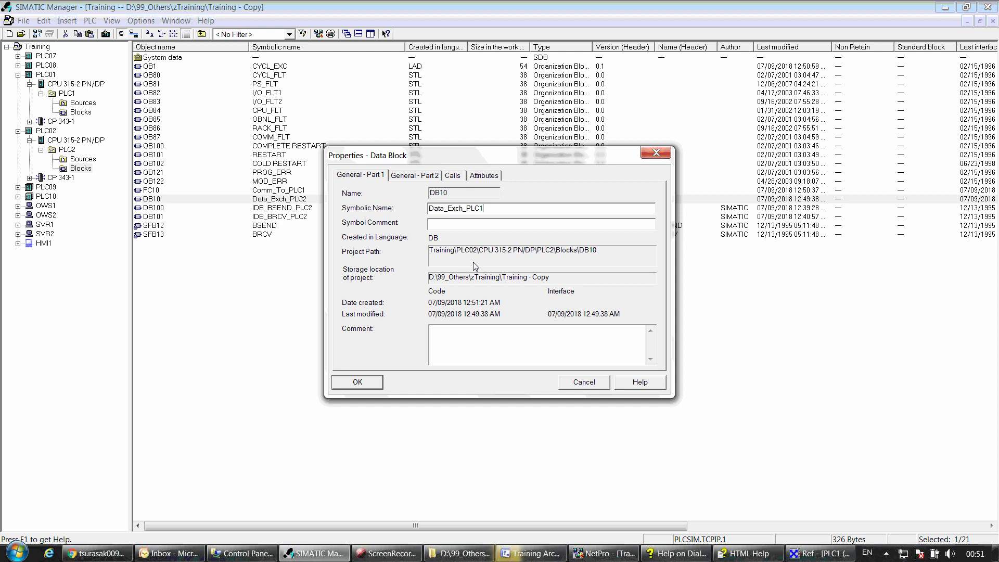
{"action": "left_click", "coordinate": [357, 382]}
Step: Change the symbolic names of PLC02's instance data blocks DB100 to IDB_BSEND_PLC1 and DB101 to IDB_BRCV_PLC1
{"action": "right_click", "coordinate": [281, 208]}
{"action": "left_click", "coordinate": [333, 376]}
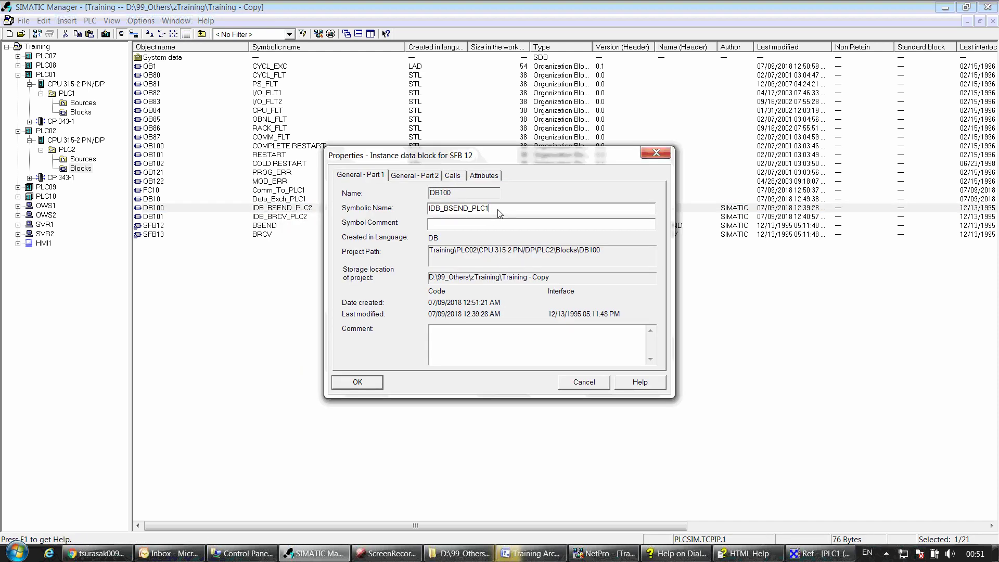
{"action": "left_click", "coordinate": [357, 382]}
{"action": "right_click", "coordinate": [301, 219]}
{"action": "left_click", "coordinate": [342, 391]}
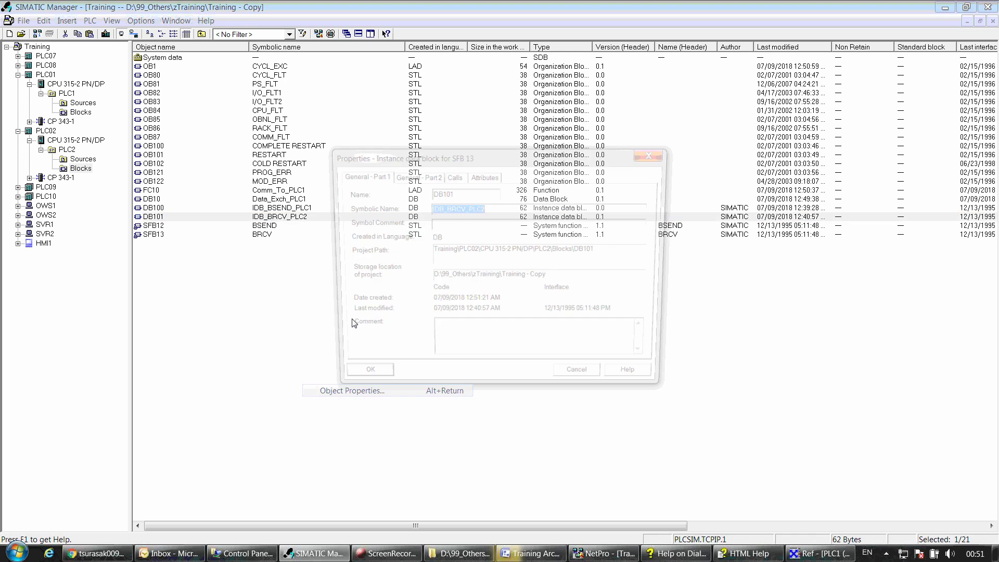
{"action": "left_click", "coordinate": [507, 210]}
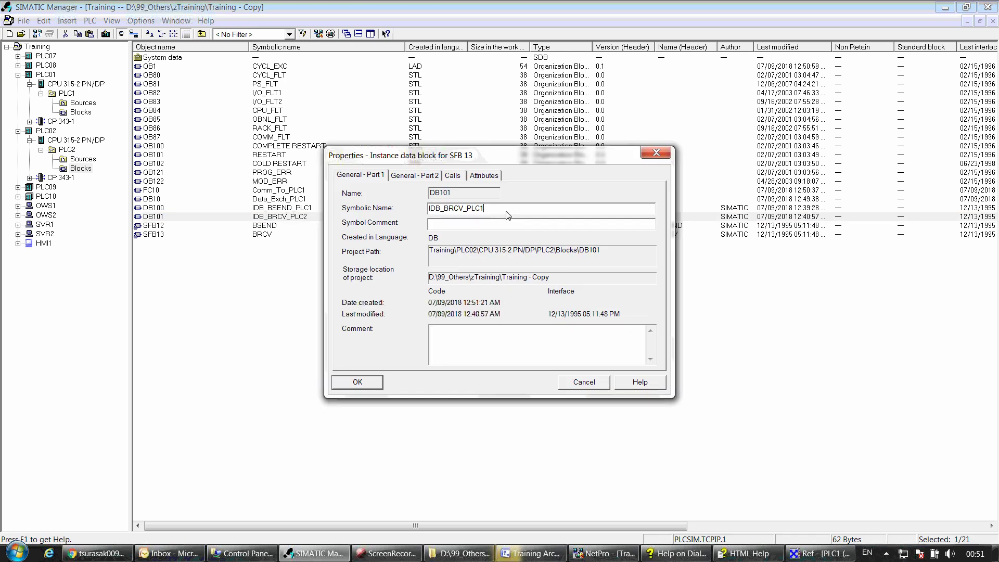
{"action": "left_click", "coordinate": [358, 382]}
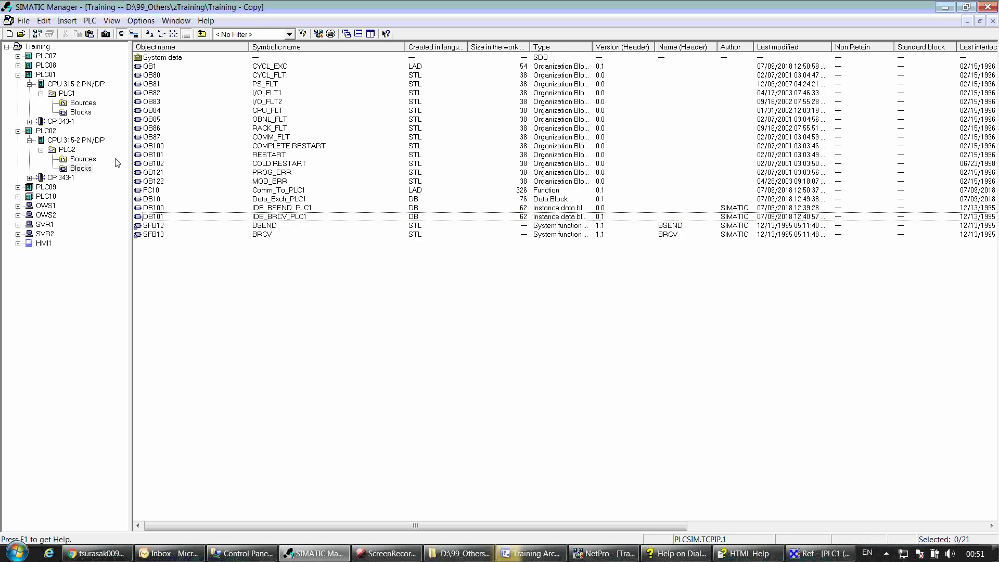
Step: Check the FC10 call in Network 1 of PLC02's OB1 and close the block
{"action": "left_click", "coordinate": [253, 68]}
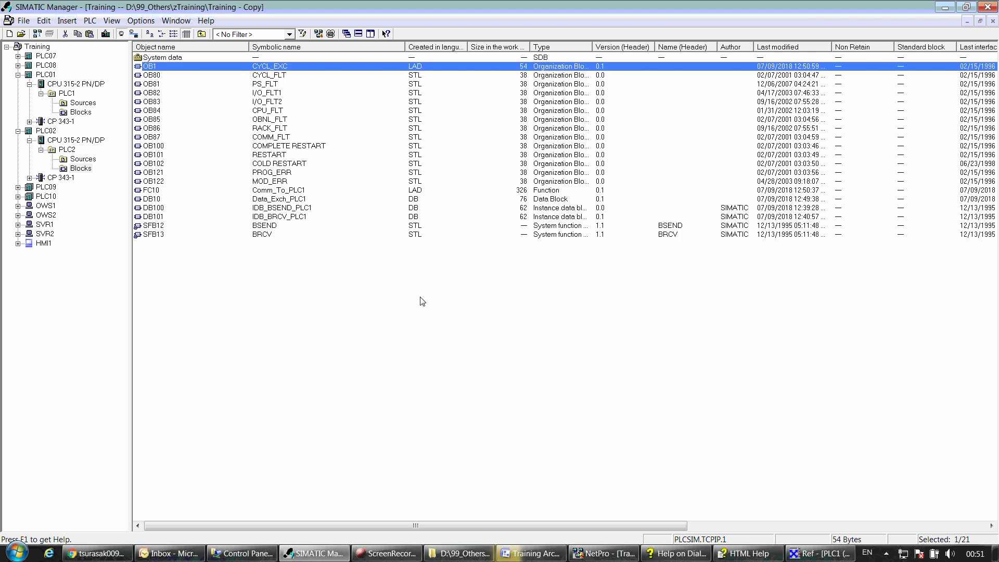
{"action": "key", "text": "Return"}
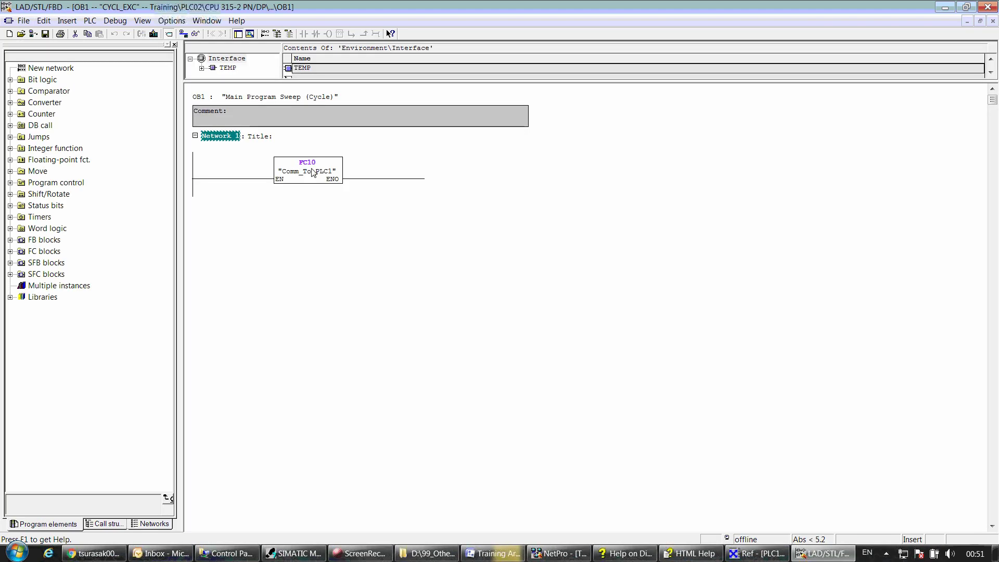
{"action": "left_click", "coordinate": [988, 8]}
{"action": "left_click", "coordinate": [280, 172]}
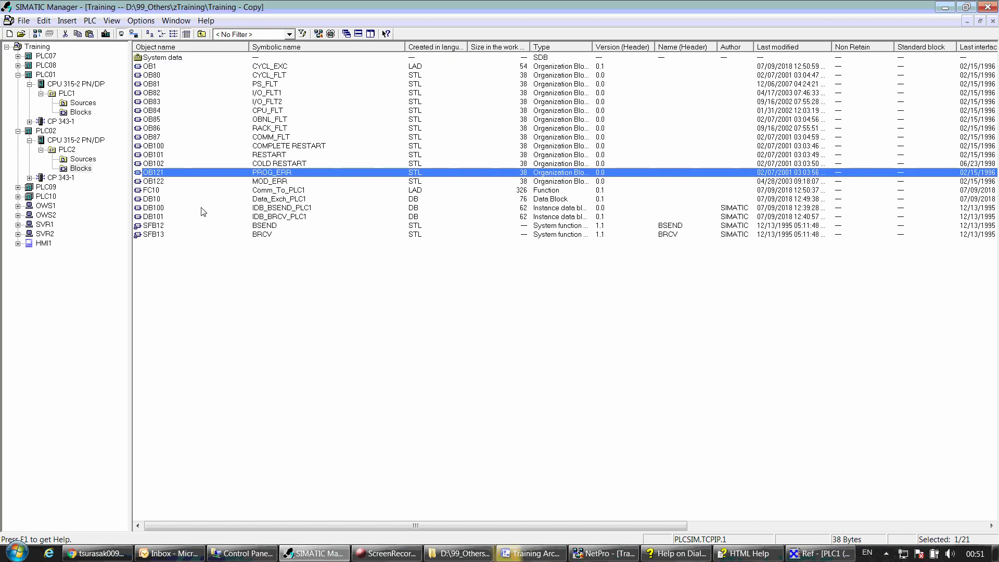
Step: Open PLC02's FC10 and examine the symbols used in Networks 1 and 2
{"action": "left_click", "coordinate": [296, 192]}
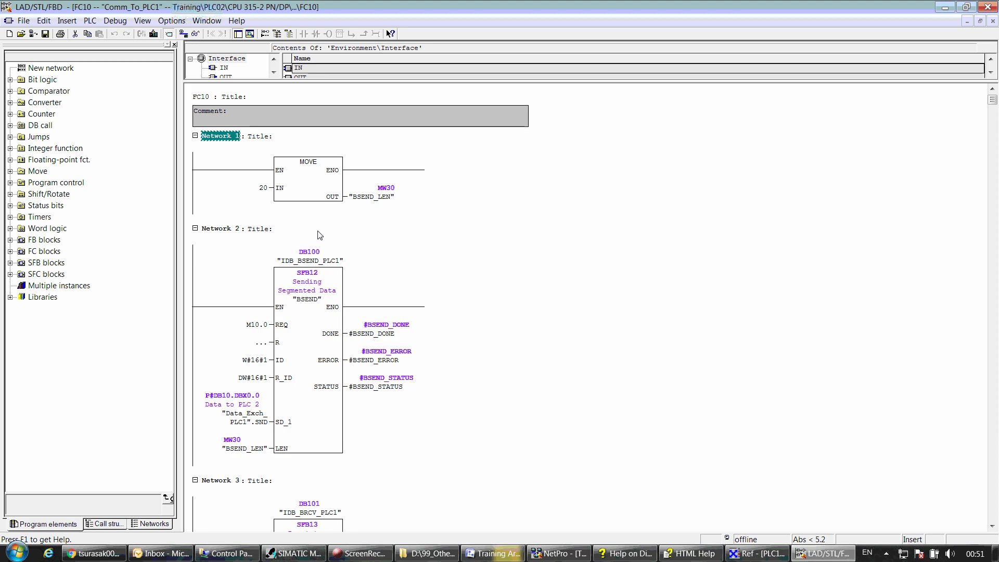
{"action": "left_click", "coordinate": [313, 191]}
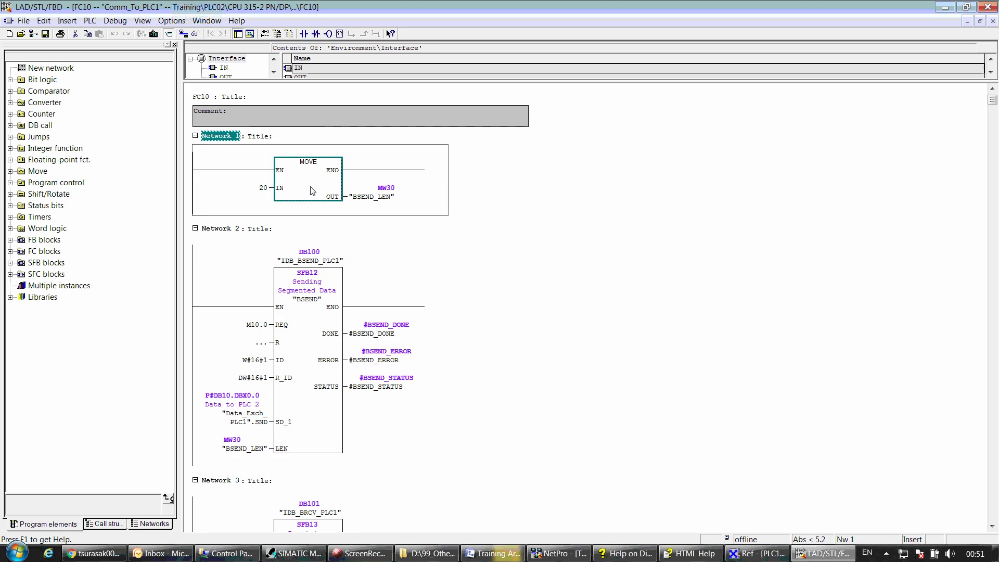
{"action": "left_click", "coordinate": [324, 260]}
Step: Switch to SIMATIC Manager, delete the BSEND_LEN symbol from PLC2's symbol table, save the table and close the Symbol Editor
{"action": "left_click", "coordinate": [294, 553]}
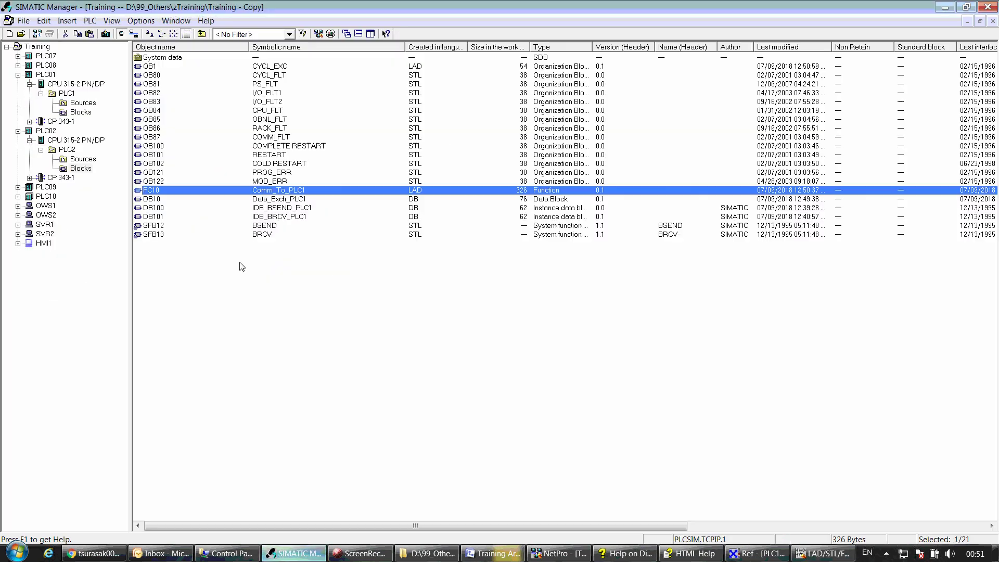
{"action": "left_click", "coordinate": [66, 149]}
{"action": "left_click", "coordinate": [164, 76]}
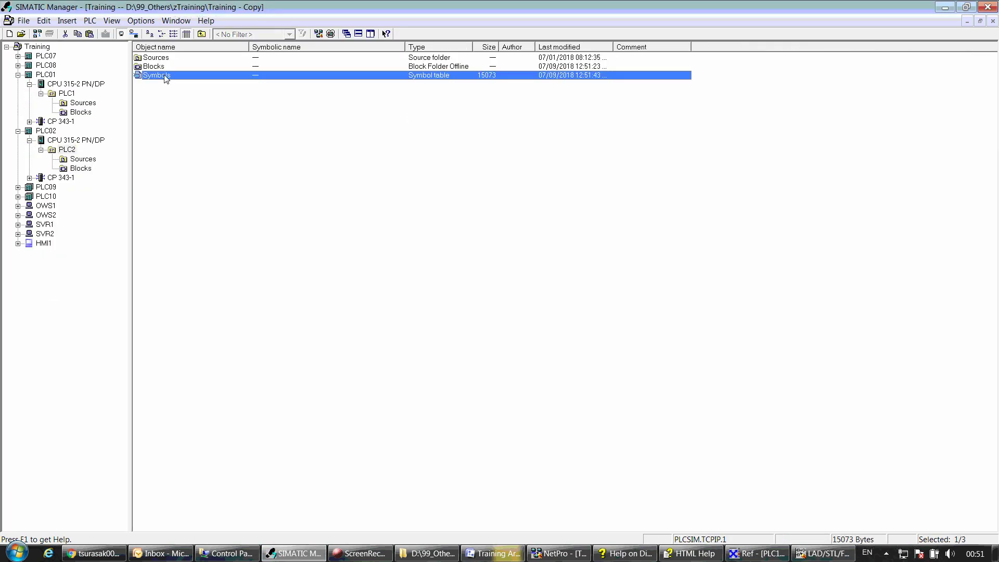
{"action": "double_click", "coordinate": [165, 77]}
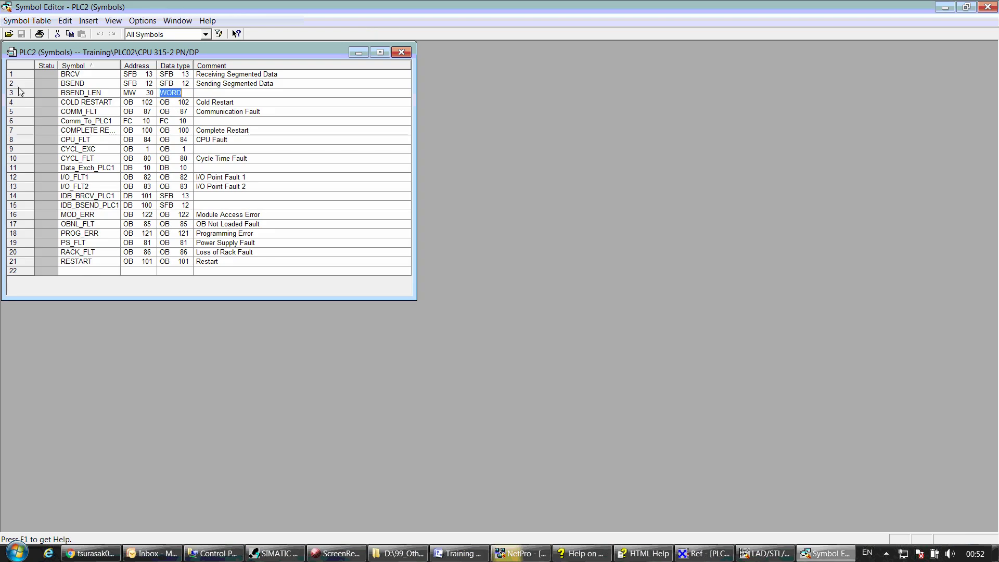
{"action": "left_click", "coordinate": [21, 95]}
{"action": "right_click", "coordinate": [20, 98]}
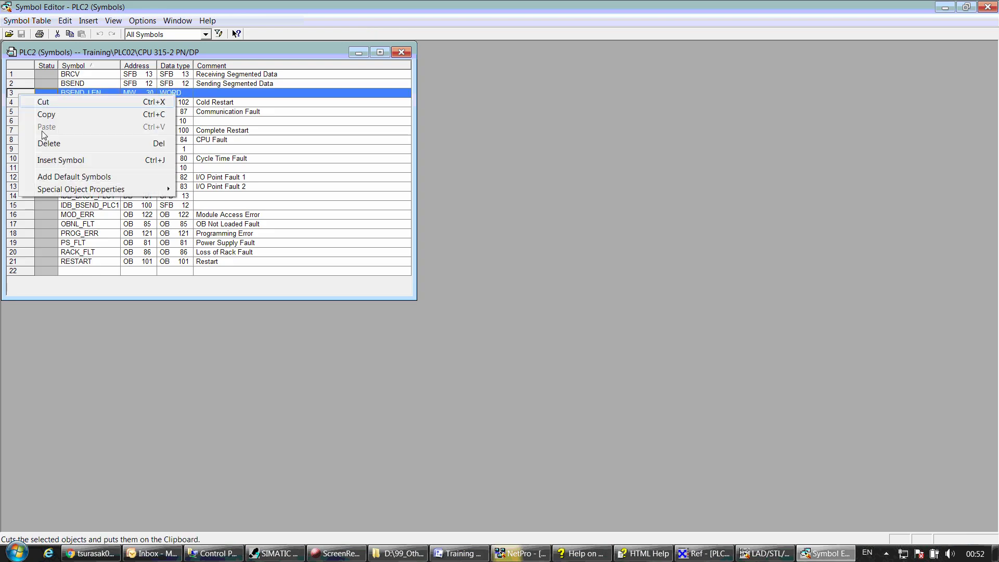
{"action": "left_click", "coordinate": [52, 144]}
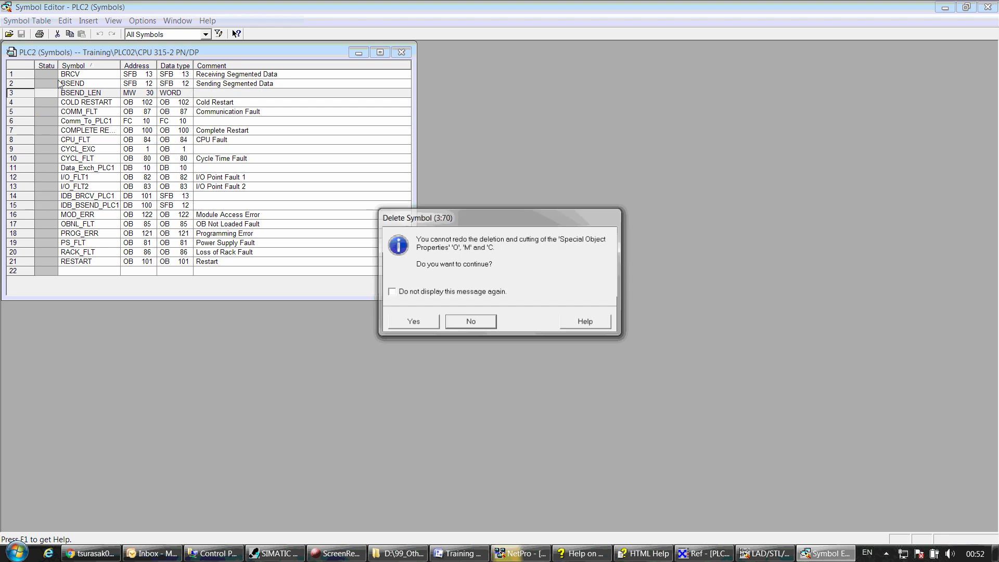
{"action": "left_click", "coordinate": [427, 327]}
{"action": "left_click", "coordinate": [21, 34]}
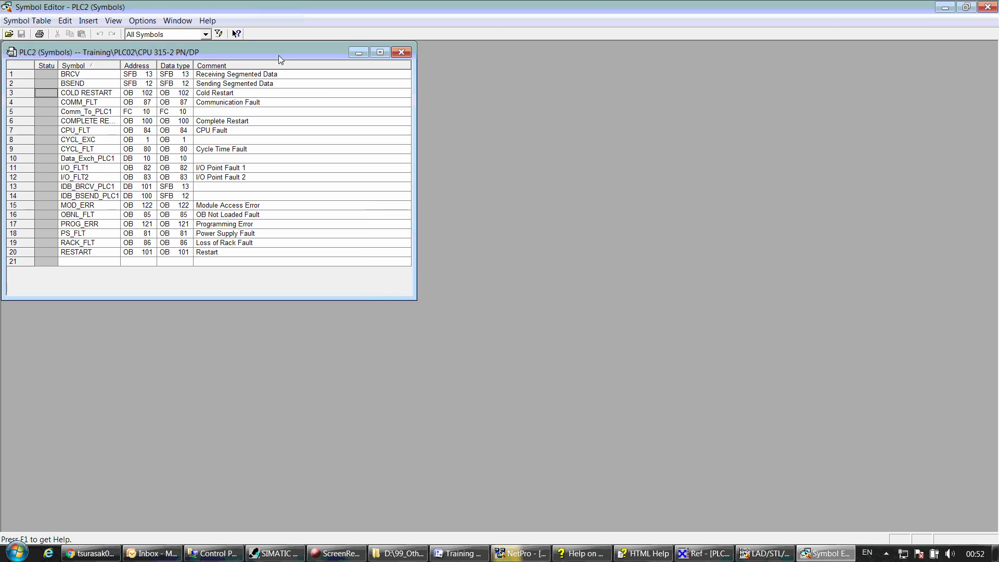
{"action": "left_click", "coordinate": [986, 8]}
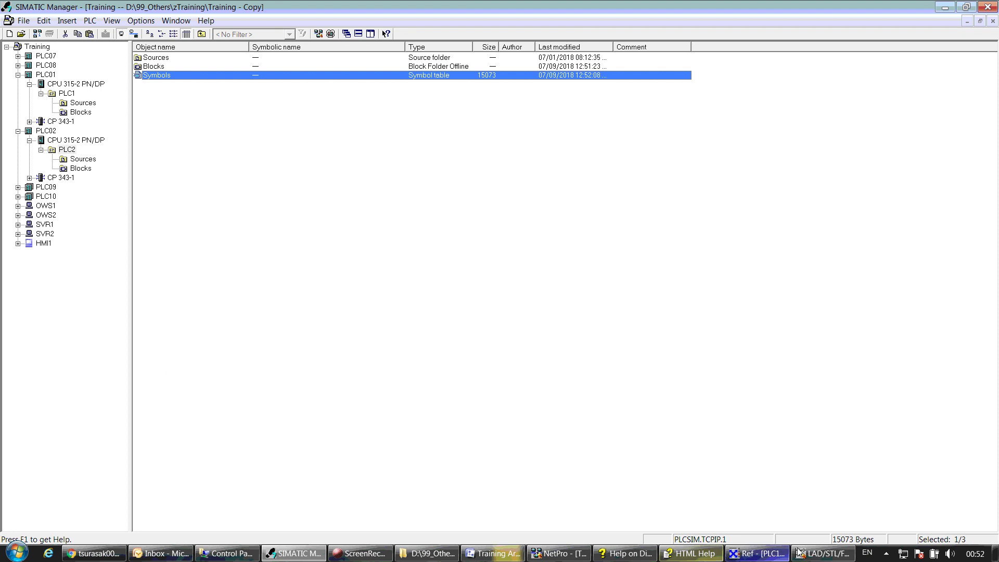
Step: Switch to the LAD/STL/FBD editor and examine the BSEND and BRCV calls in Networks 2 and 3 of PLC02's FC10
{"action": "left_click", "coordinate": [824, 553]}
{"action": "left_click", "coordinate": [321, 345]}
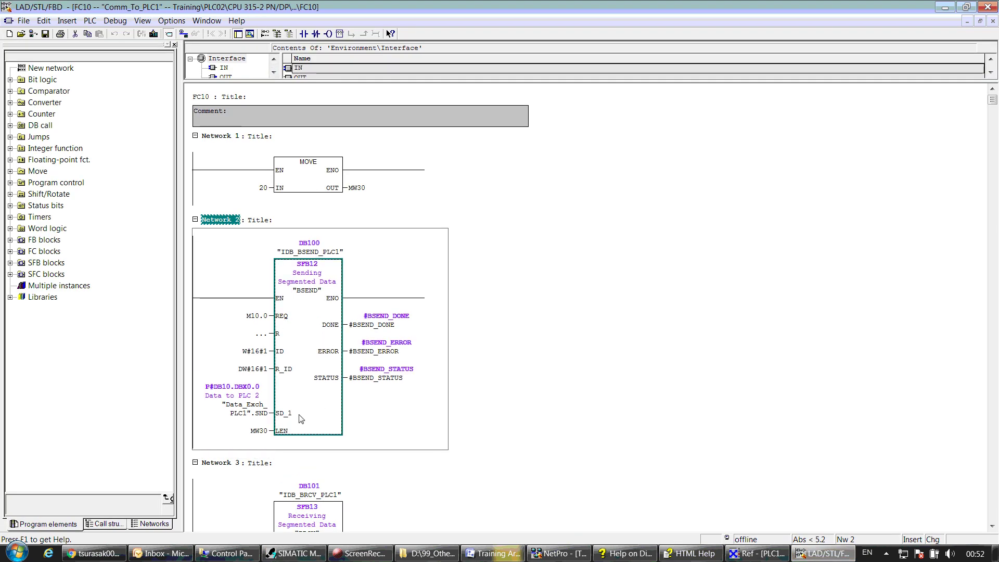
{"action": "scroll", "coordinate": [299, 329], "scroll_direction": "down", "scroll_amount": 2}
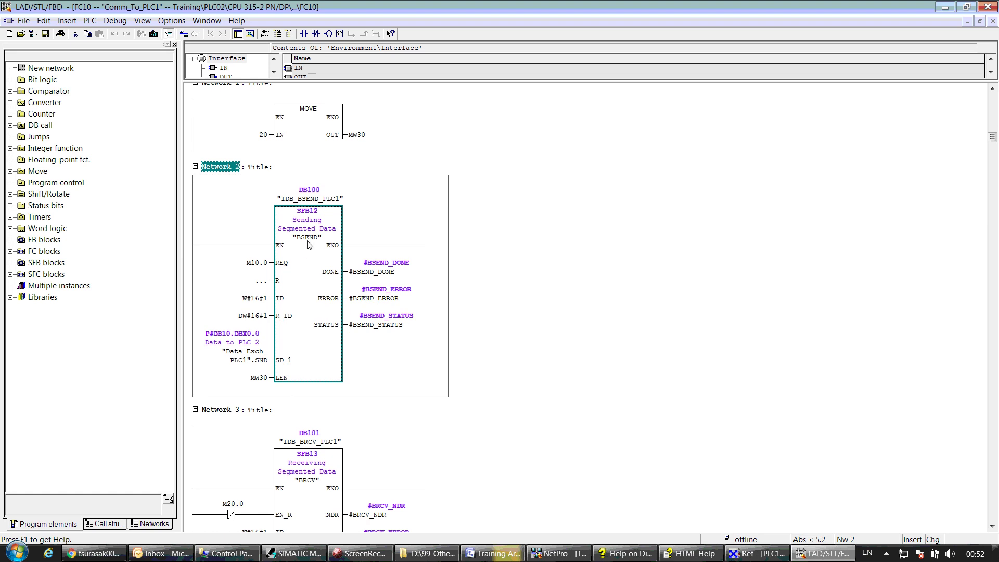
{"action": "scroll", "coordinate": [307, 260], "scroll_direction": "down", "scroll_amount": 4}
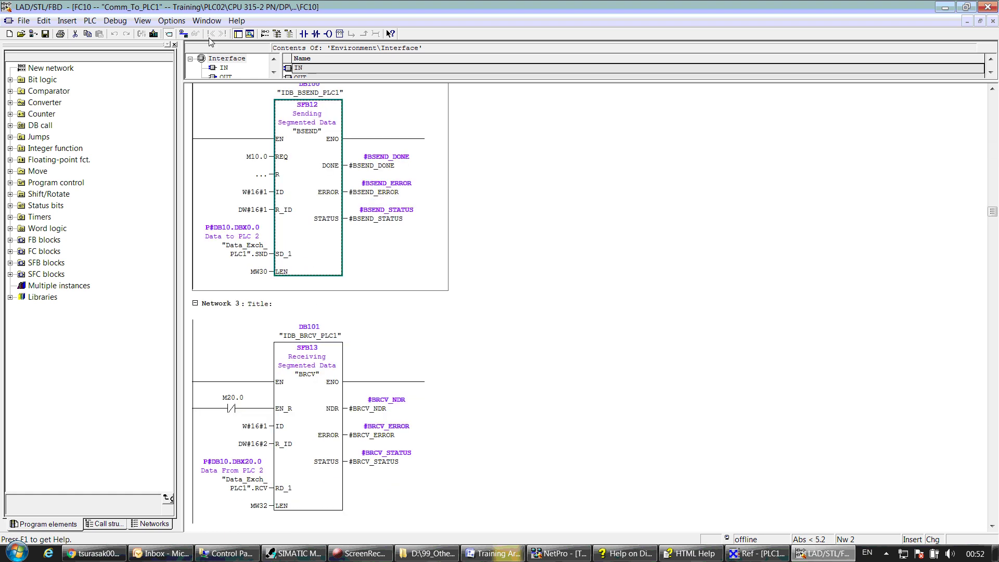
{"action": "left_click", "coordinate": [200, 21]}
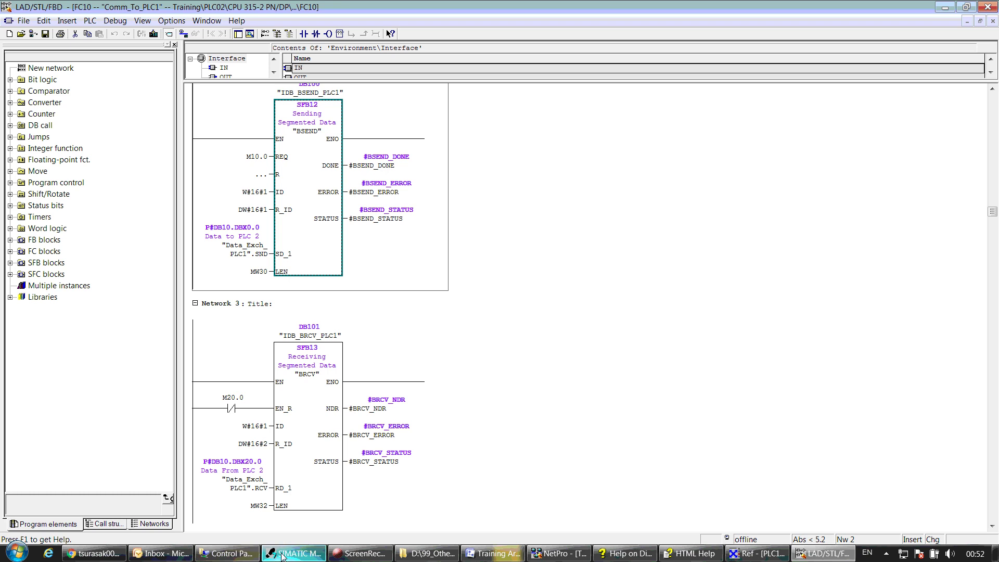
Step: Open PLC01's FC10 from SIMATIC Manager and tile it side by side with PLC02's FC10
{"action": "left_click", "coordinate": [294, 553]}
{"action": "left_click", "coordinate": [81, 112]}
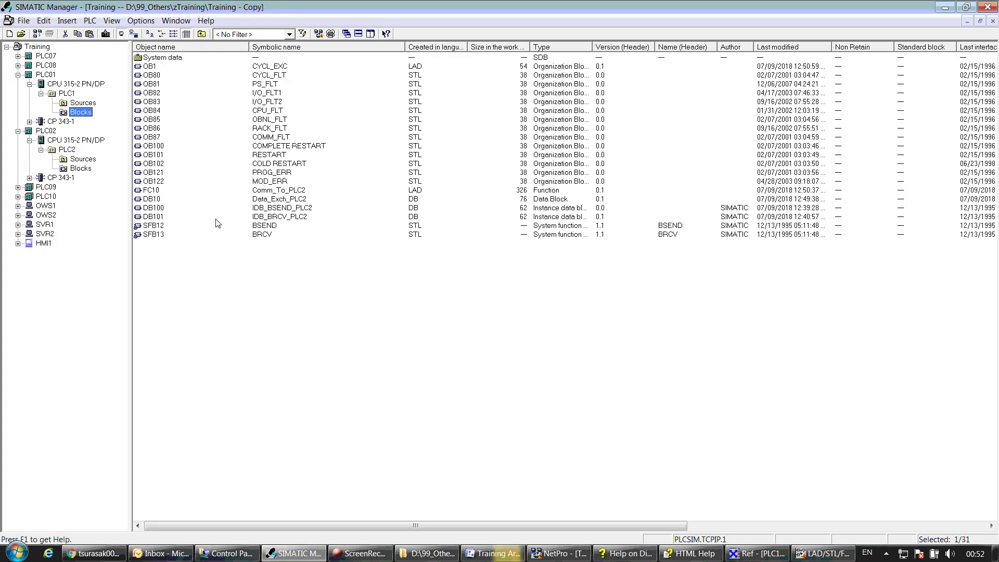
{"action": "double_click", "coordinate": [180, 192]}
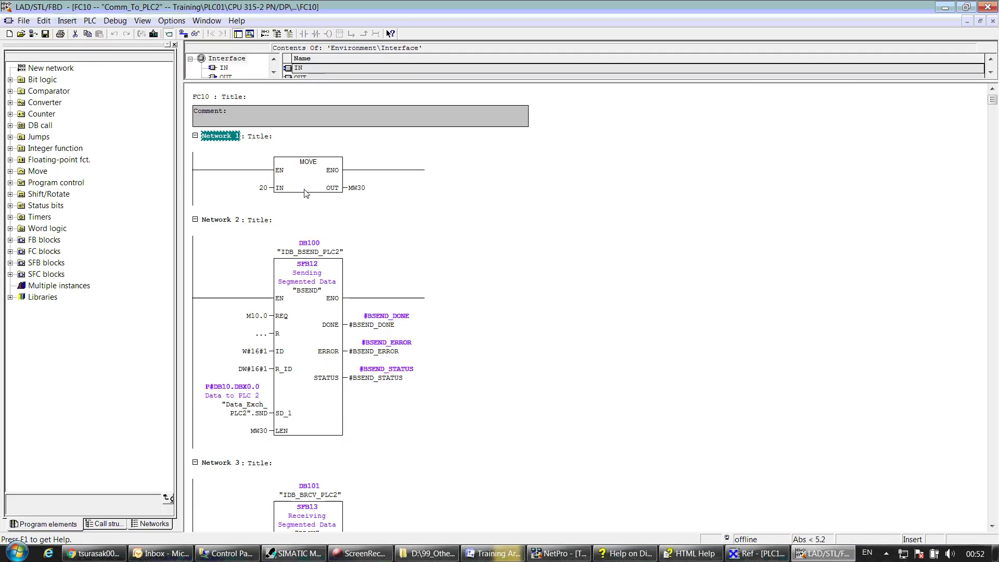
{"action": "left_click", "coordinate": [305, 187]}
{"action": "key", "text": "shift+F3"}
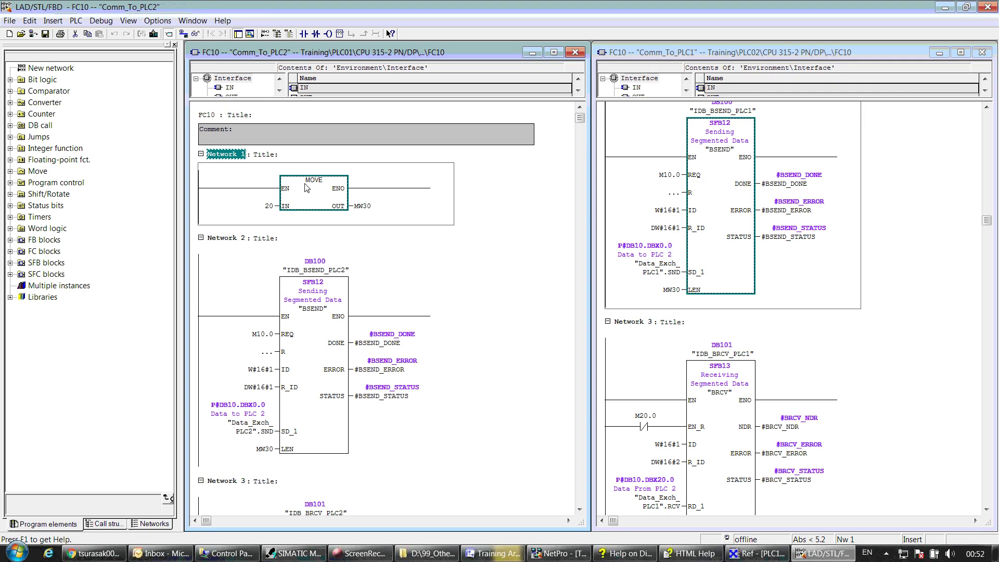
Step: Rearrange the tiled windows so PLC02's FC10 comes first, and bring its BSEND network into view
{"action": "left_click", "coordinate": [684, 64]}
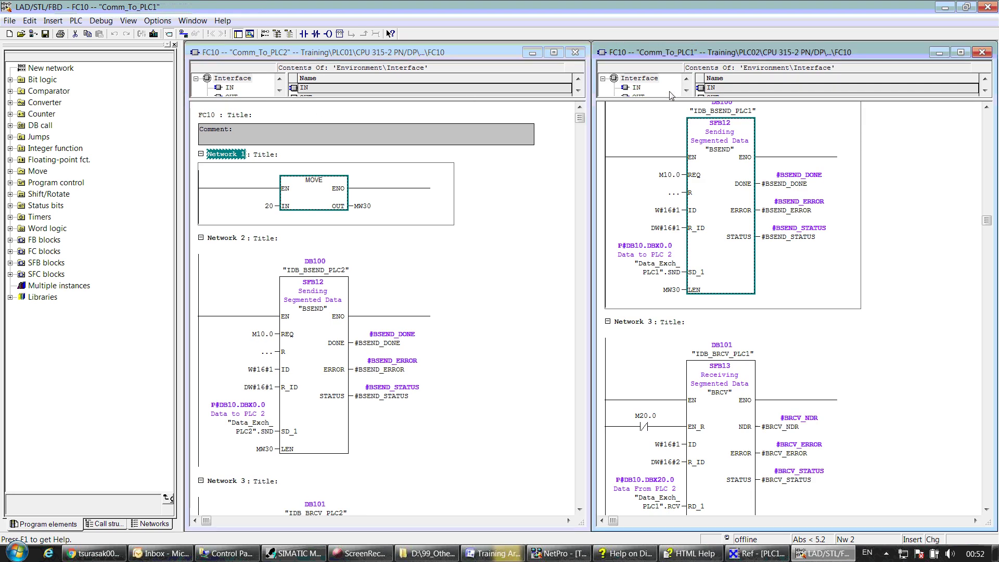
{"action": "key", "text": "shift+F3"}
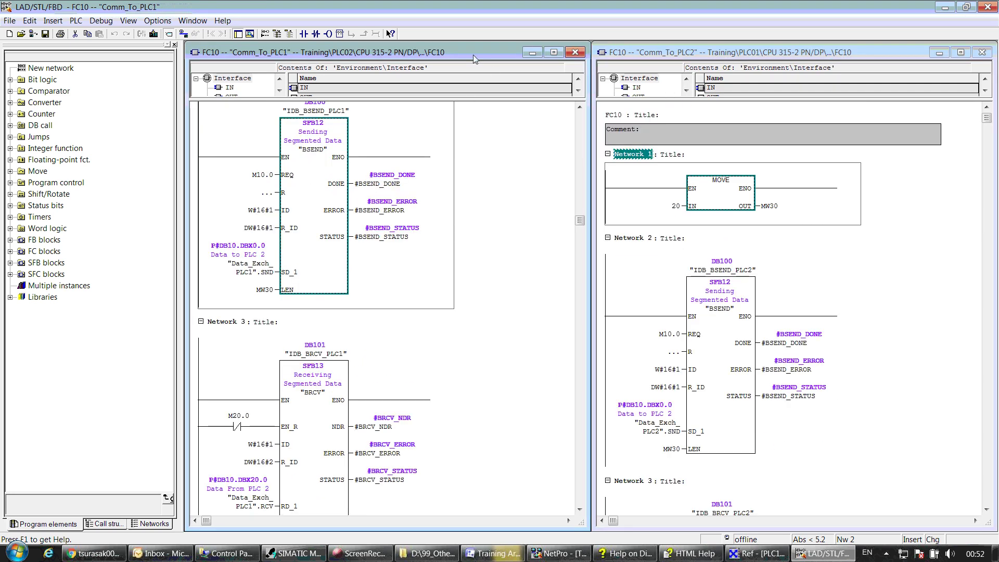
{"action": "left_click", "coordinate": [692, 64]}
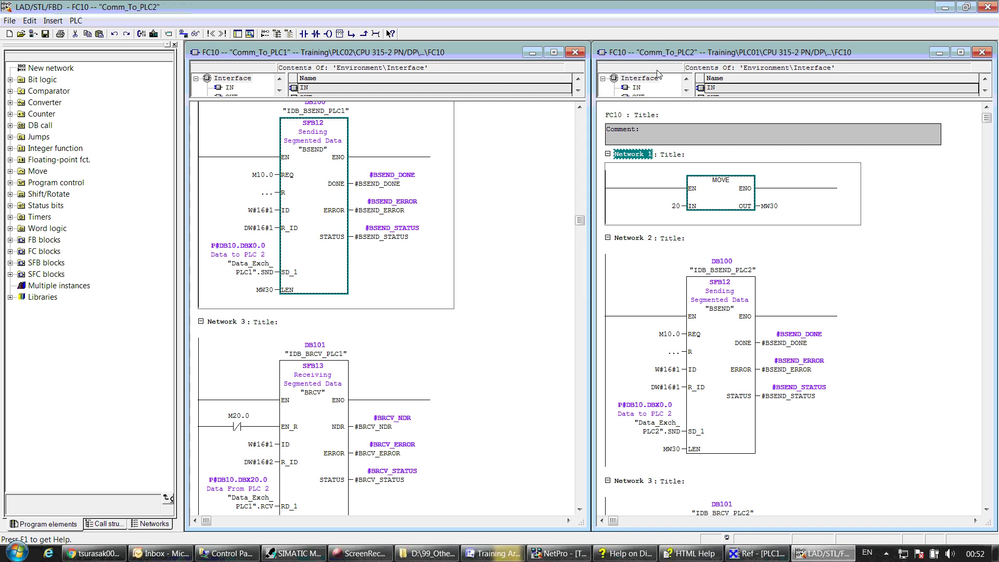
{"action": "left_click", "coordinate": [334, 52]}
{"action": "scroll", "coordinate": [343, 203], "scroll_direction": "up", "scroll_amount": 1}
{"action": "scroll", "coordinate": [353, 276], "scroll_direction": "up", "scroll_amount": 2}
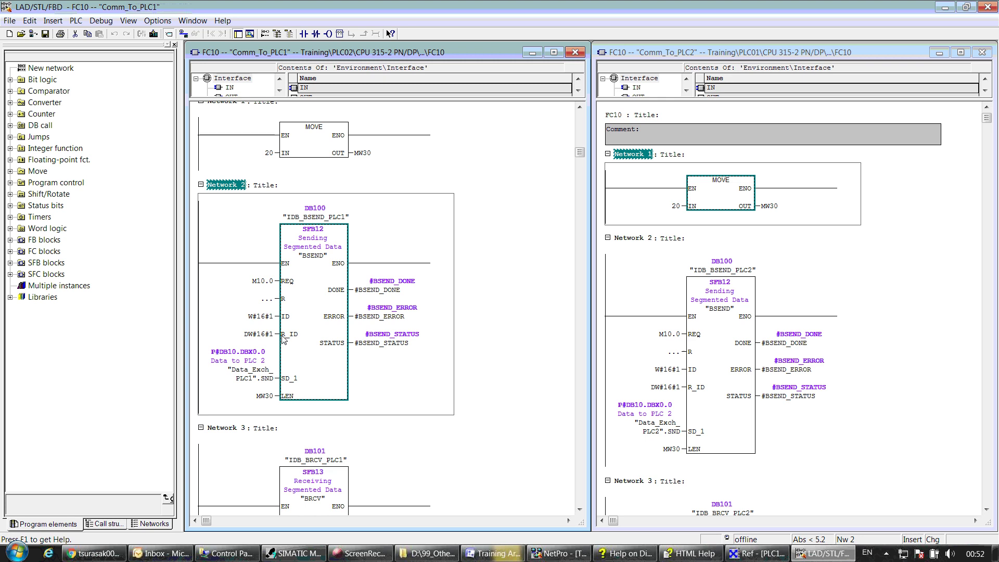
Step: Set the R_ID of the BRCV call in Network 3 of PLC01's FC10 to DW#16#1
{"action": "left_click", "coordinate": [716, 321]}
{"action": "scroll", "coordinate": [717, 321], "scroll_direction": "down", "scroll_amount": 6}
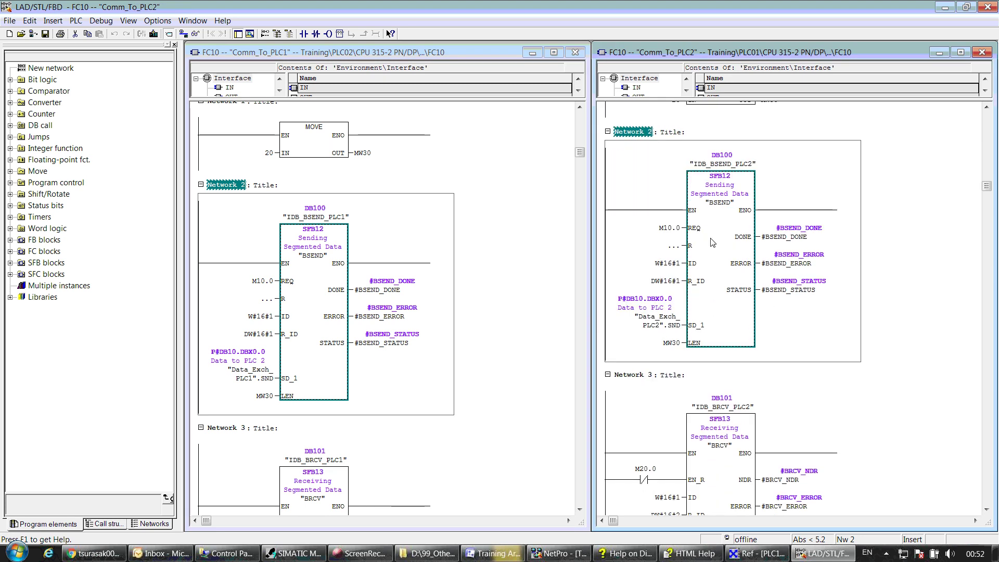
{"action": "left_click", "coordinate": [723, 355]}
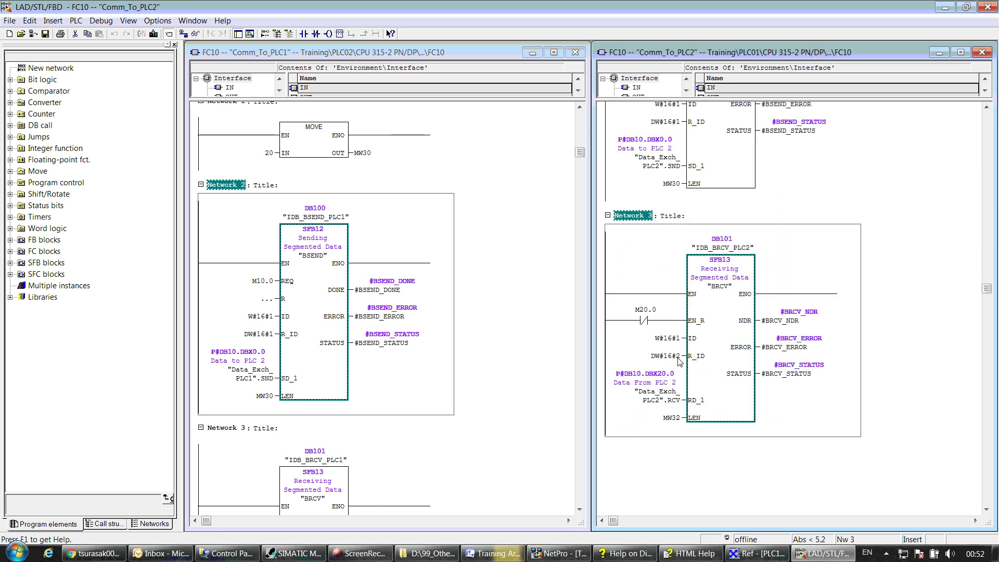
{"action": "left_click", "coordinate": [678, 358]}
{"action": "key", "text": "BackSpace"}
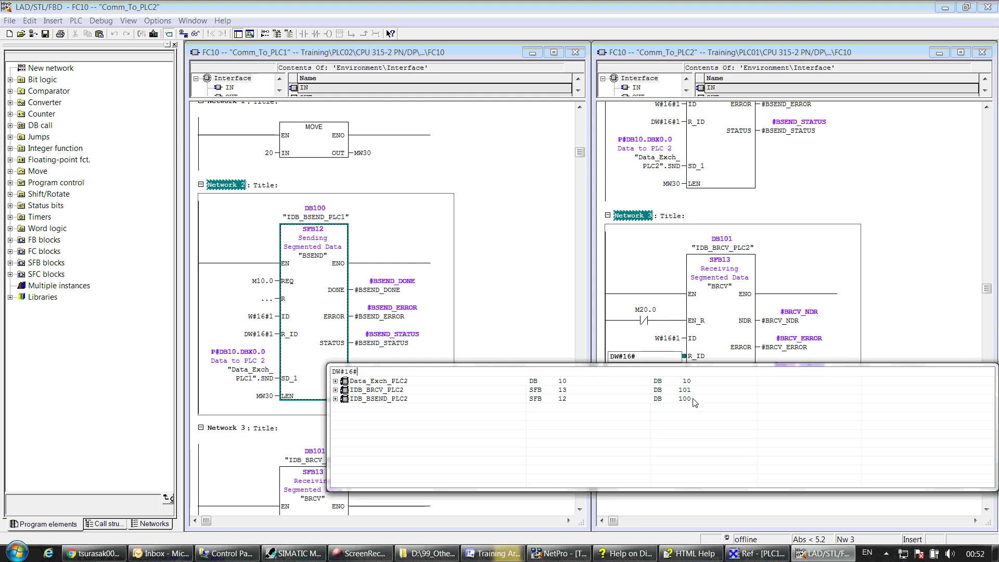
{"action": "type", "text": "1"}
{"action": "key", "text": "Return"}
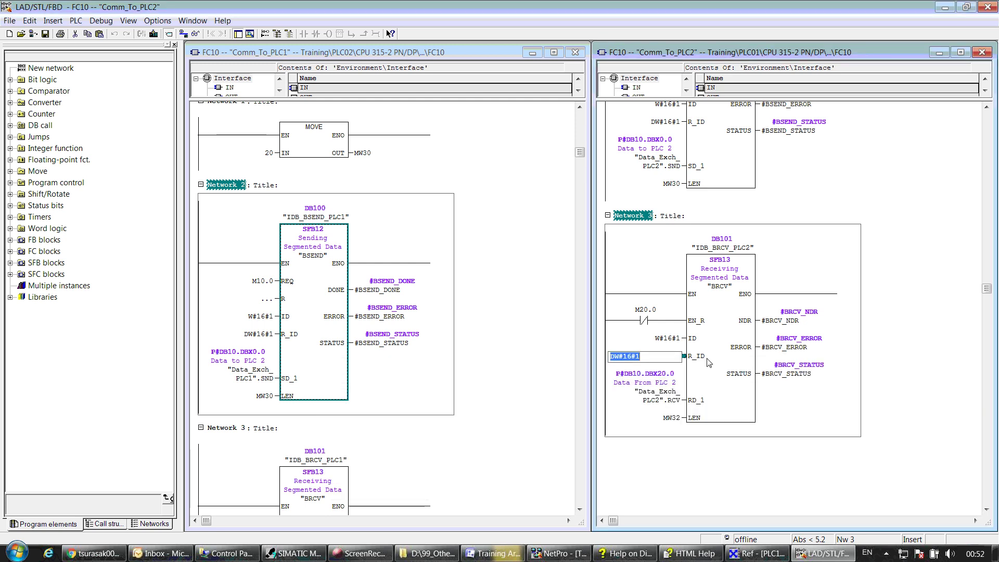
{"action": "key", "text": "Return"}
Step: Compare the ID and R_ID parameters of the BSEND and BRCV calls between PLC01's and PLC02's FC10
{"action": "scroll", "coordinate": [710, 355], "scroll_direction": "up", "scroll_amount": 2}
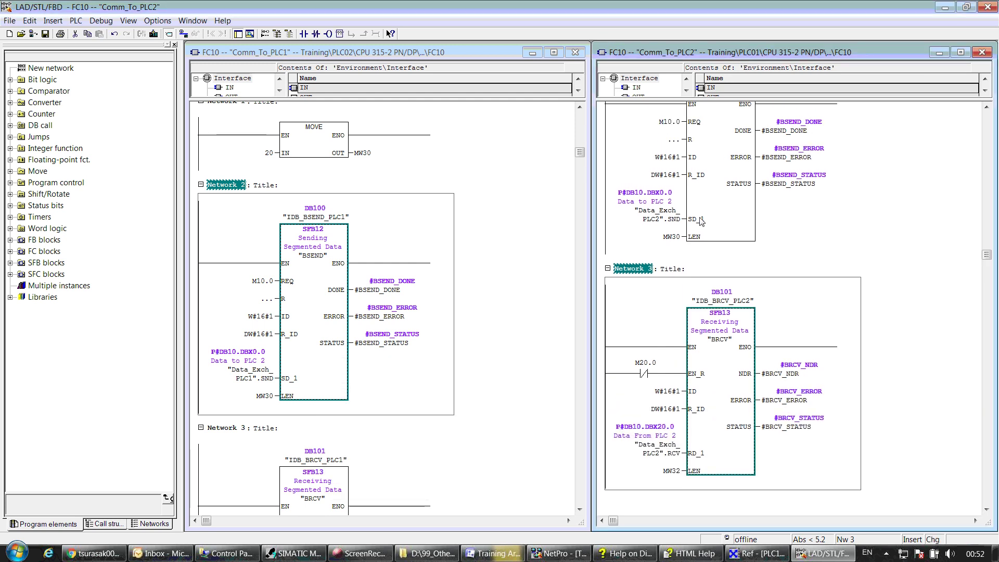
{"action": "left_click", "coordinate": [703, 222]}
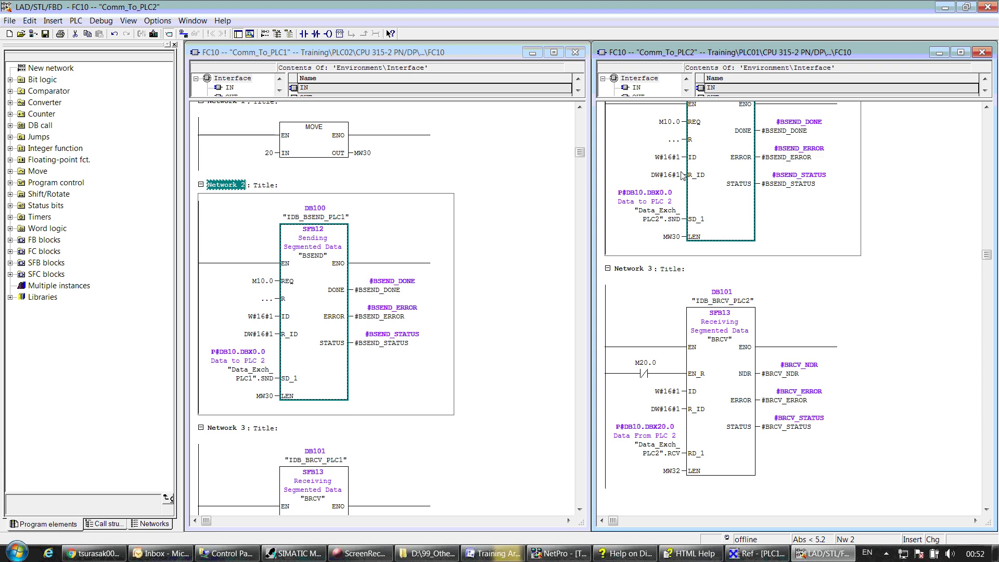
{"action": "left_click", "coordinate": [328, 500]}
{"action": "scroll", "coordinate": [328, 500], "scroll_direction": "down", "scroll_amount": 4}
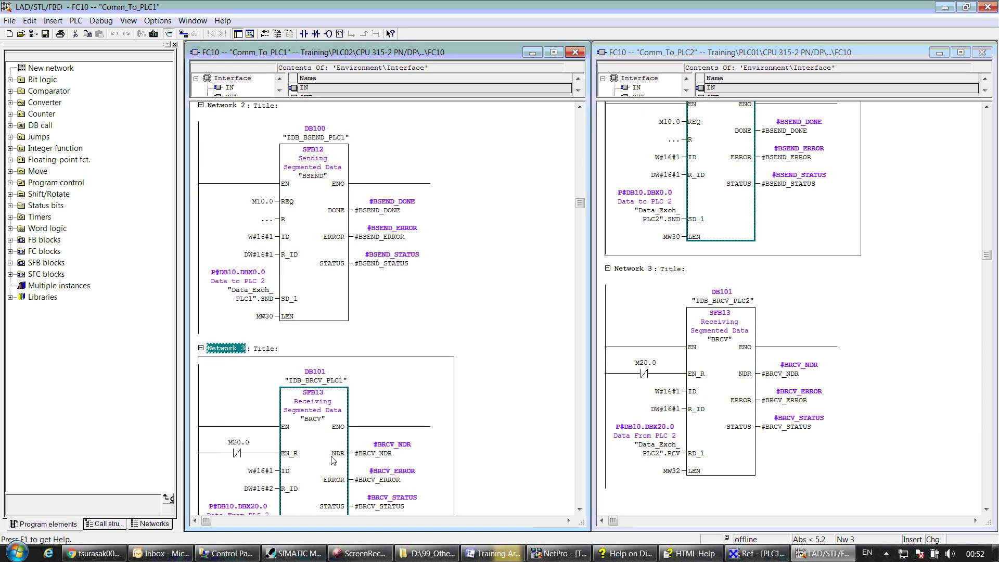
{"action": "scroll", "coordinate": [292, 458], "scroll_direction": "up", "scroll_amount": 3}
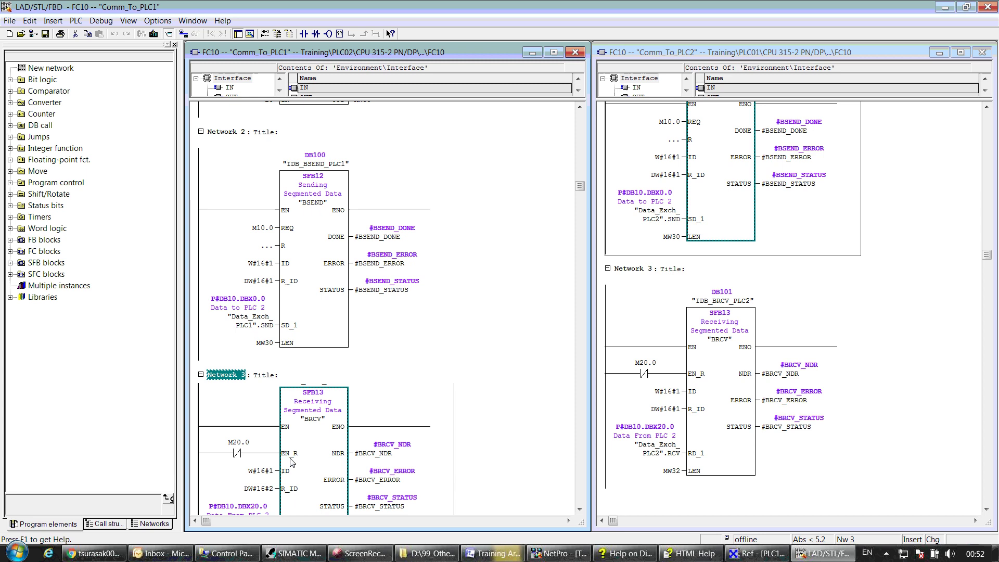
{"action": "left_click", "coordinate": [323, 307]}
{"action": "scroll", "coordinate": [325, 305], "scroll_direction": "up", "scroll_amount": 3}
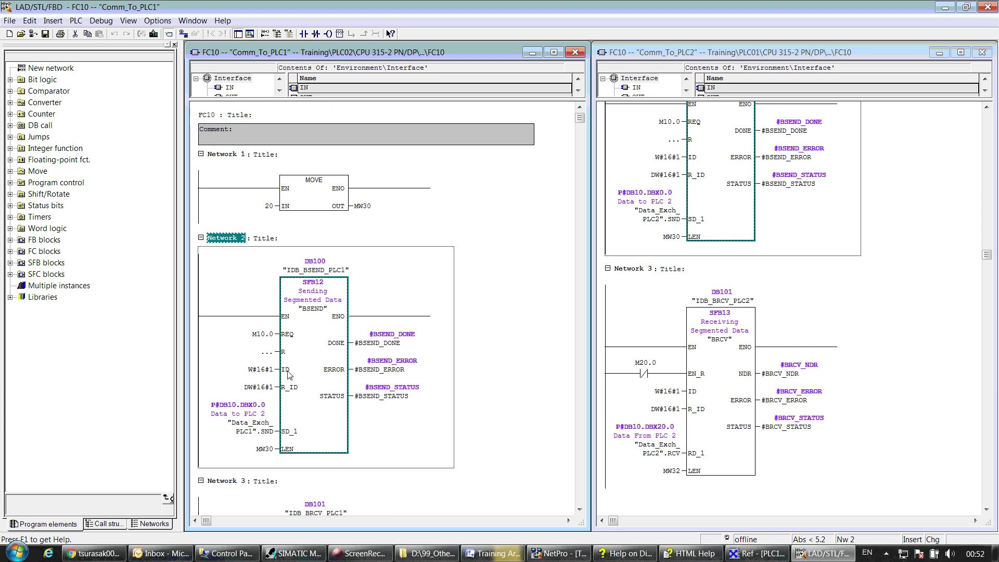
{"action": "left_click", "coordinate": [718, 414]}
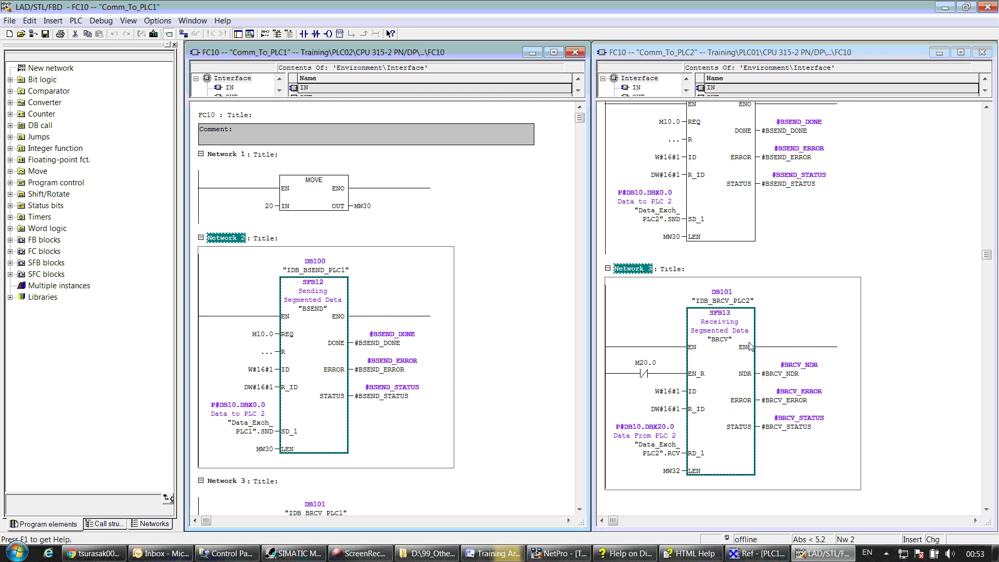
{"action": "scroll", "coordinate": [727, 419], "scroll_direction": "up", "scroll_amount": 5}
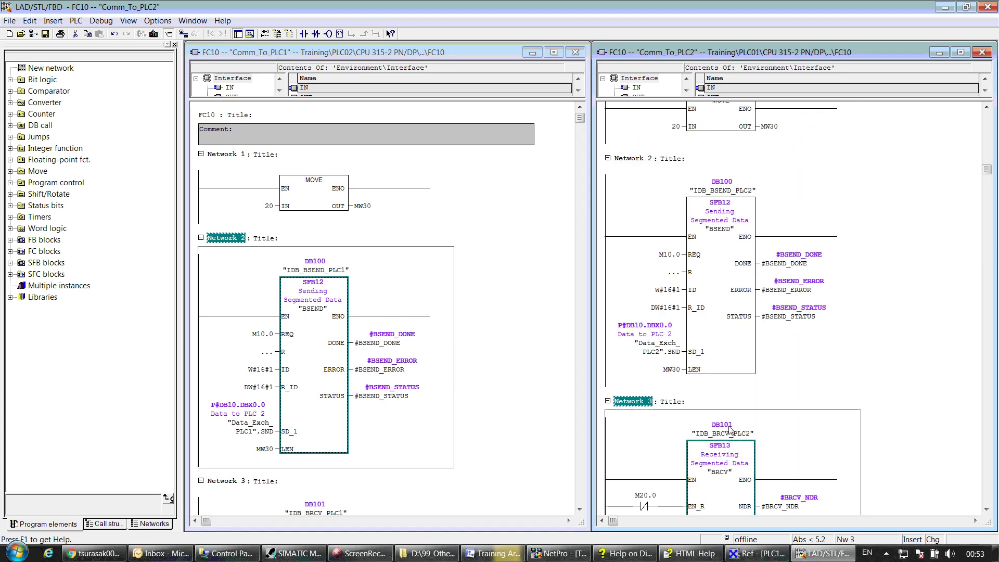
Step: Set the R_ID of the BSEND call in Network 2 of PLC01's FC10 to DW#16#2
{"action": "key", "text": "ctrl+F6"}
{"action": "scroll", "coordinate": [726, 269], "scroll_direction": "down", "scroll_amount": 2}
{"action": "left_click", "coordinate": [726, 269]}
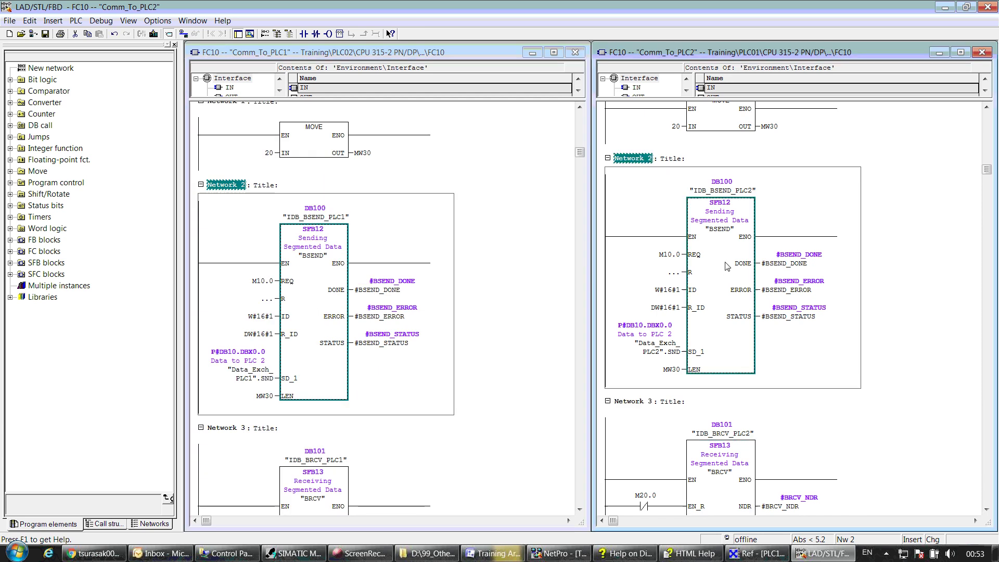
{"action": "scroll", "coordinate": [726, 270], "scroll_direction": "down", "scroll_amount": 1}
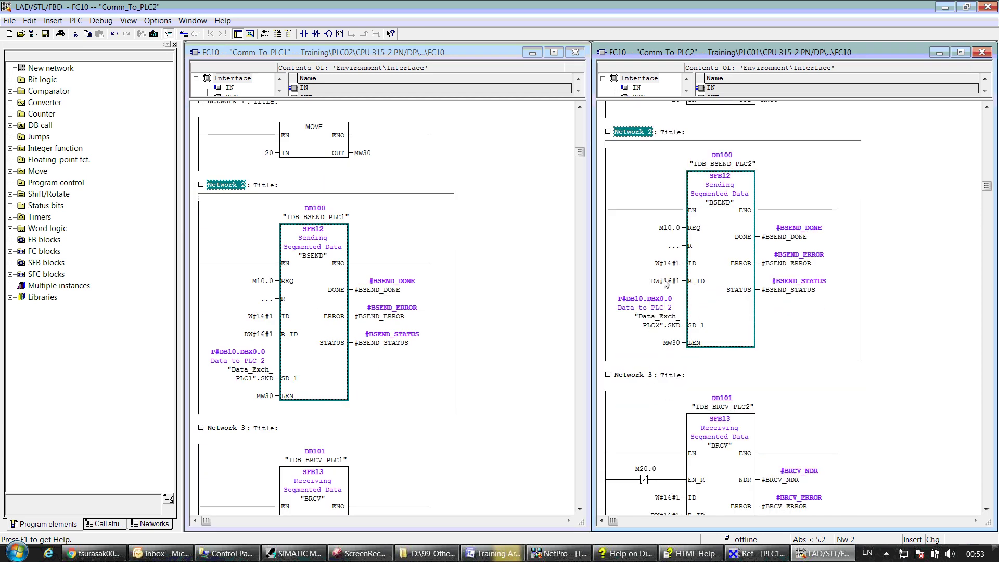
{"action": "left_click", "coordinate": [666, 284]}
{"action": "key", "text": "BackSpace"}
{"action": "type", "text": "2"}
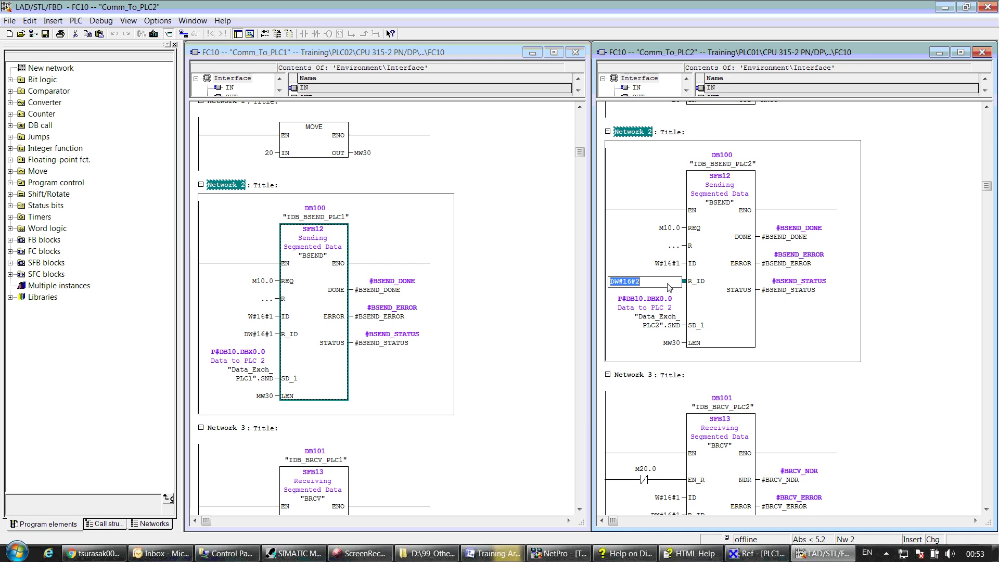
{"action": "left_click", "coordinate": [710, 281]}
{"action": "scroll", "coordinate": [384, 344], "scroll_direction": "down", "scroll_amount": 1}
Step: Check the R_ID of PLC02's BRCV call against PLC01's BSEND call and save both FC10 blocks
{"action": "left_click", "coordinate": [372, 348]}
{"action": "scroll", "coordinate": [364, 351], "scroll_direction": "down", "scroll_amount": 2}
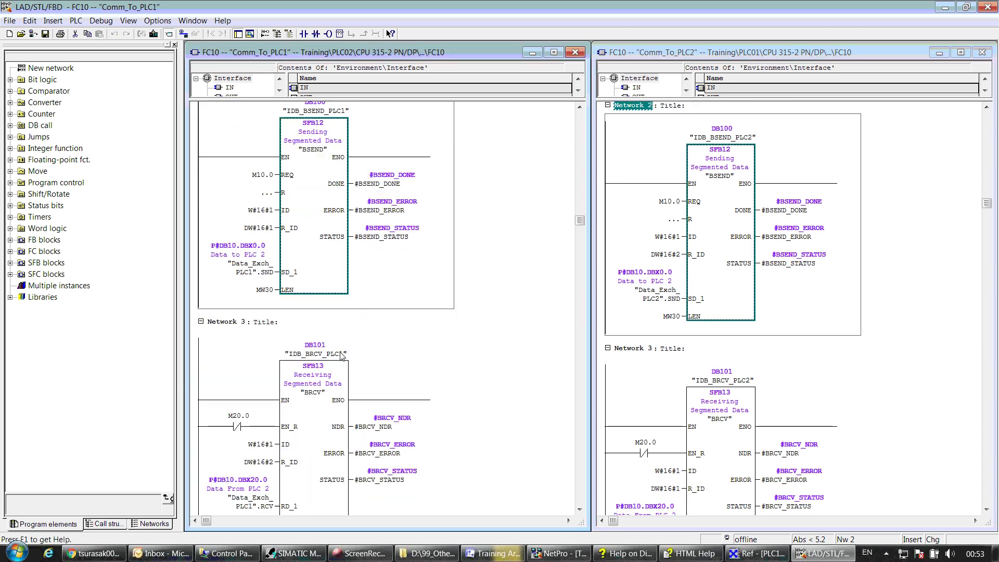
{"action": "scroll", "coordinate": [308, 460], "scroll_direction": "down", "scroll_amount": 3}
{"action": "left_click", "coordinate": [309, 460]}
{"action": "scroll", "coordinate": [309, 460], "scroll_direction": "down", "scroll_amount": 1}
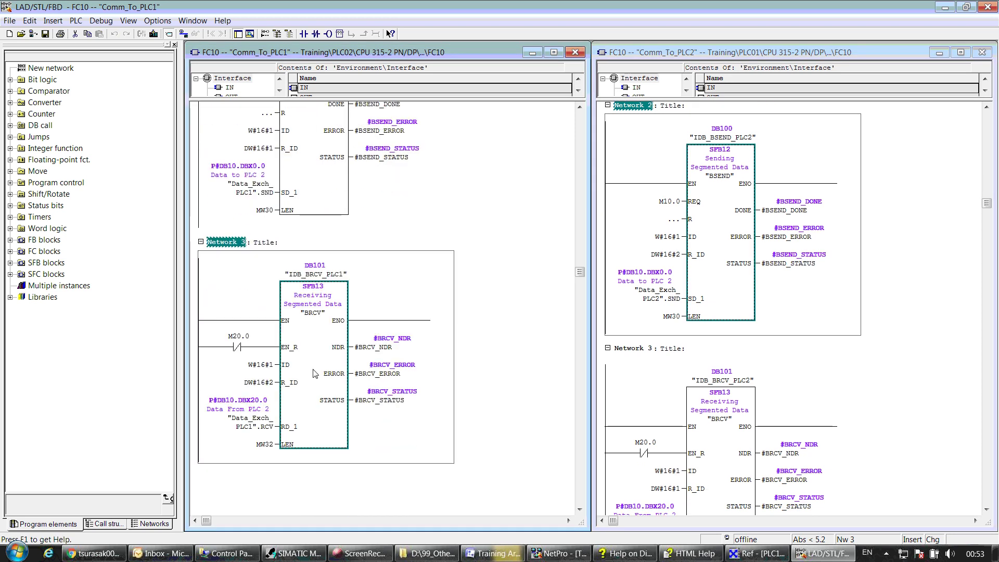
{"action": "left_click", "coordinate": [707, 275]}
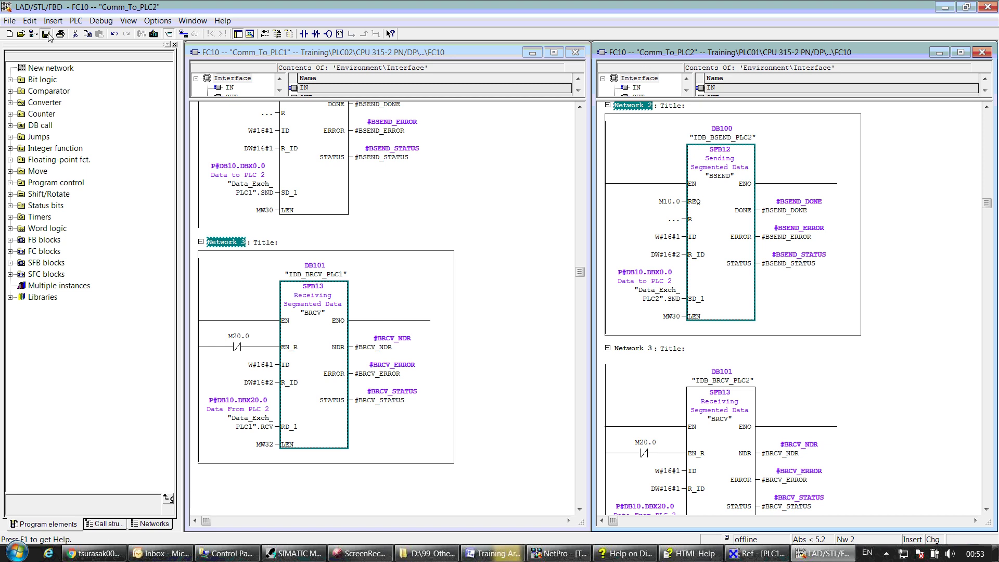
{"action": "left_click", "coordinate": [283, 156]}
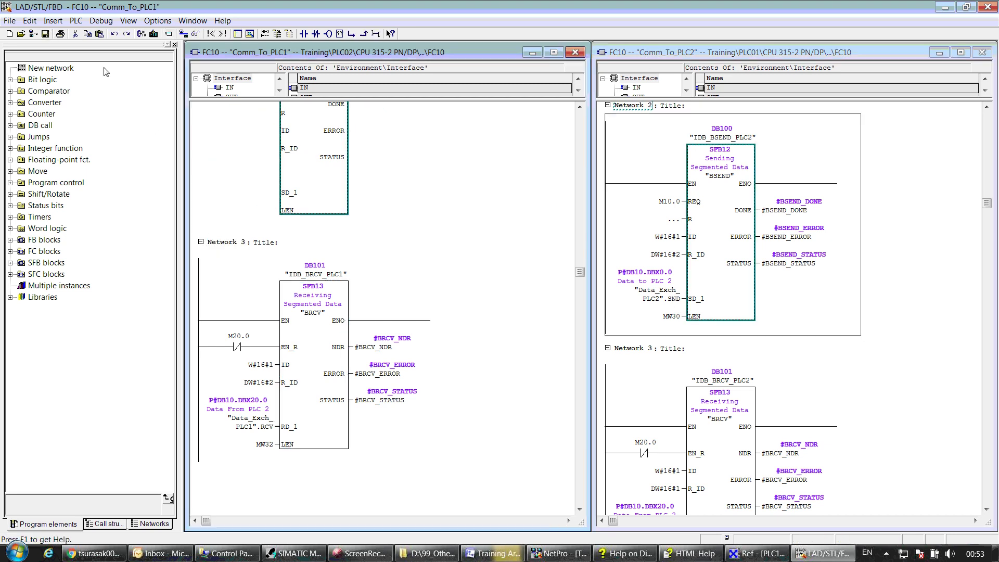
{"action": "left_click", "coordinate": [45, 33]}
Step: Review the networks of PLC01's FC10 alongside those of PLC02's FC10
{"action": "left_click", "coordinate": [713, 456]}
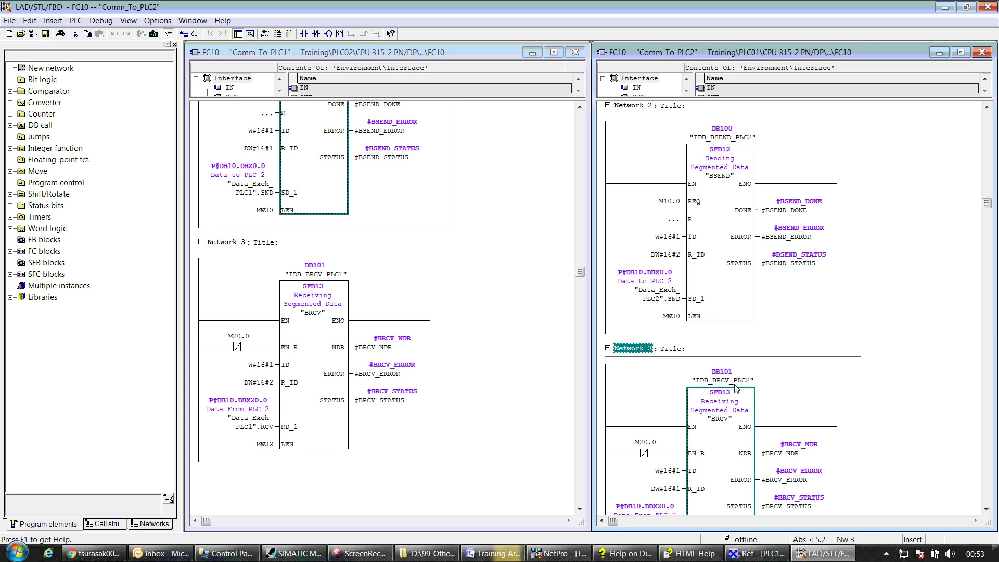
{"action": "scroll", "coordinate": [724, 395], "scroll_direction": "down", "scroll_amount": 1}
{"action": "scroll", "coordinate": [738, 337], "scroll_direction": "up", "scroll_amount": 2}
{"action": "scroll", "coordinate": [738, 337], "scroll_direction": "up", "scroll_amount": 3}
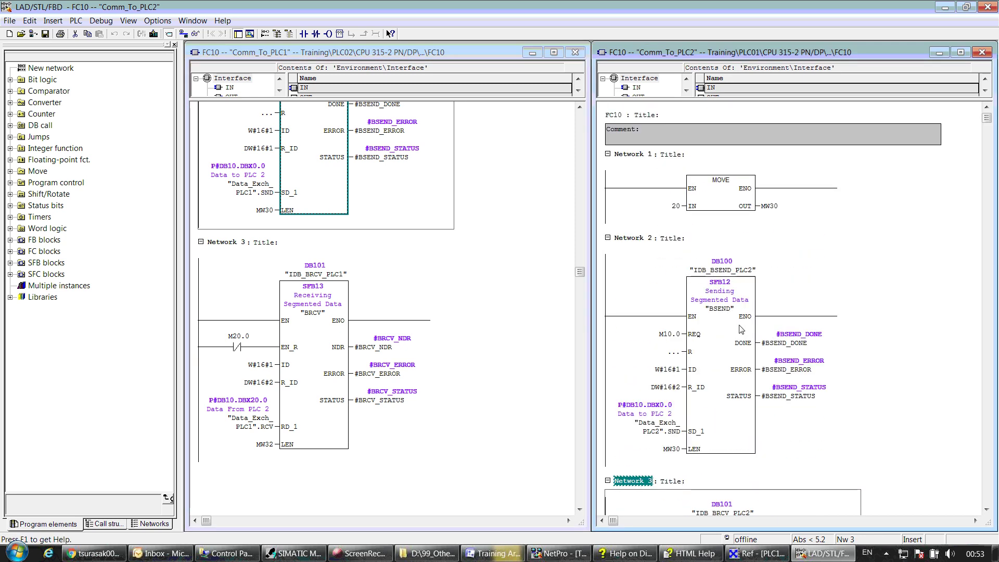
{"action": "left_click", "coordinate": [447, 476]}
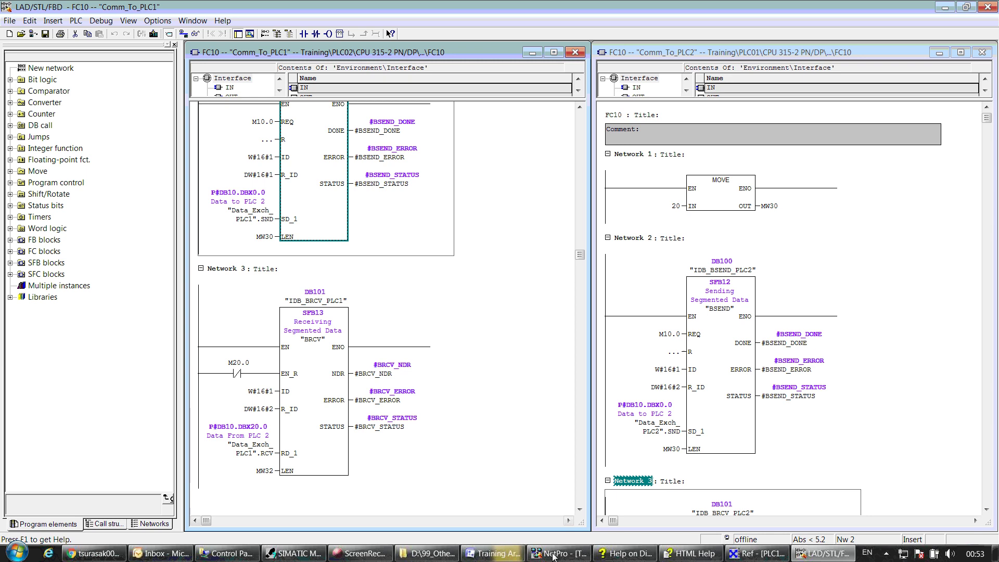
Step: Switch to NetPro, close it and return to the two FC10 blocks
{"action": "left_click", "coordinate": [568, 558]}
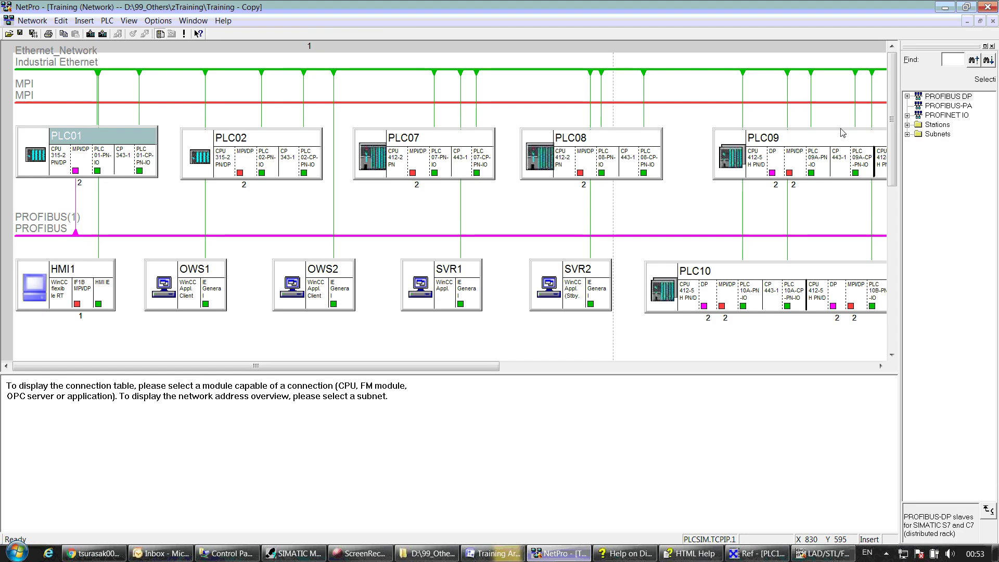
{"action": "left_click", "coordinate": [987, 8]}
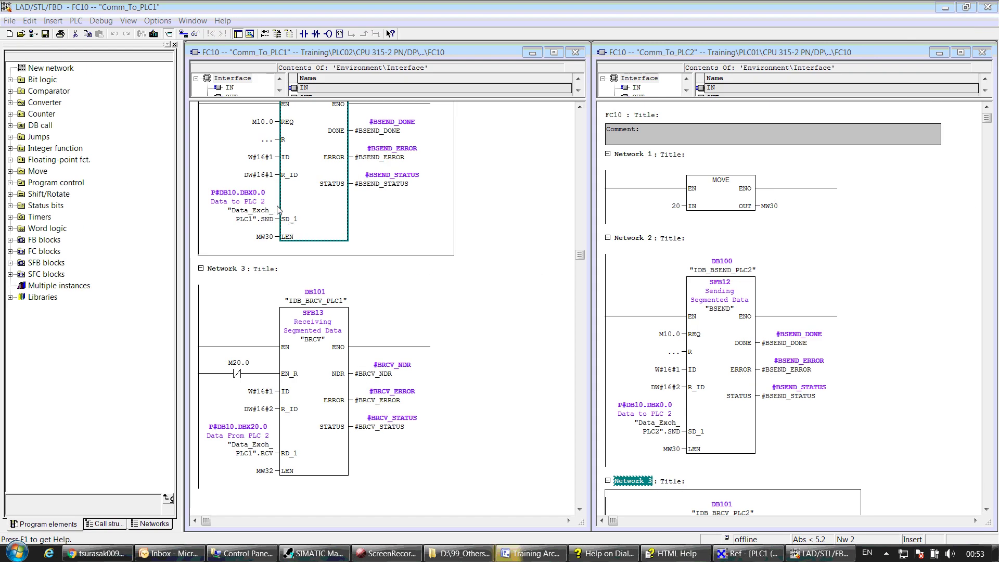
{"action": "scroll", "coordinate": [278, 210], "scroll_direction": "up", "scroll_amount": 4}
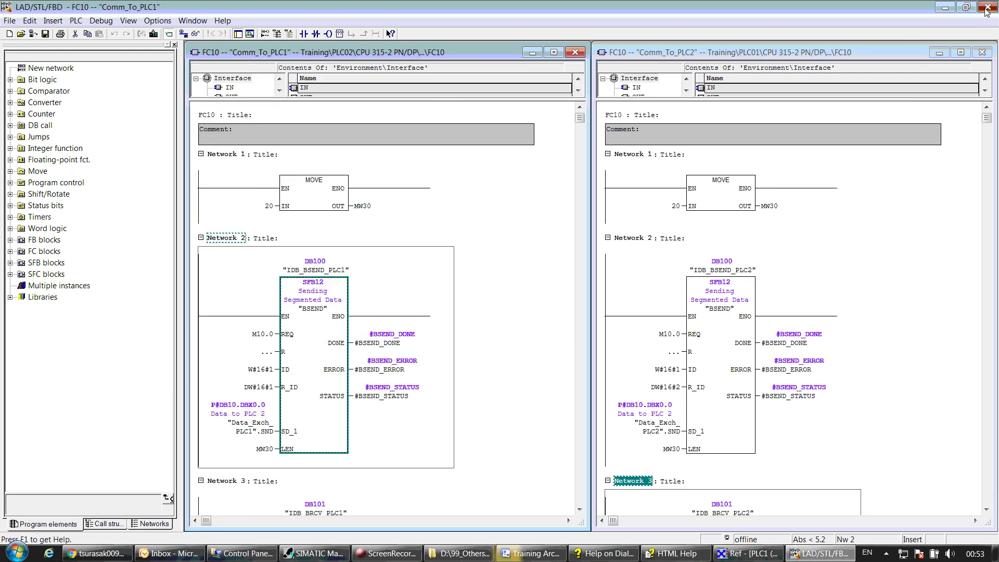
Step: Close the LAD/STL/FBD editor and PLC01's reference data window, returning to SIMATIC Manager
{"action": "left_click", "coordinate": [988, 8]}
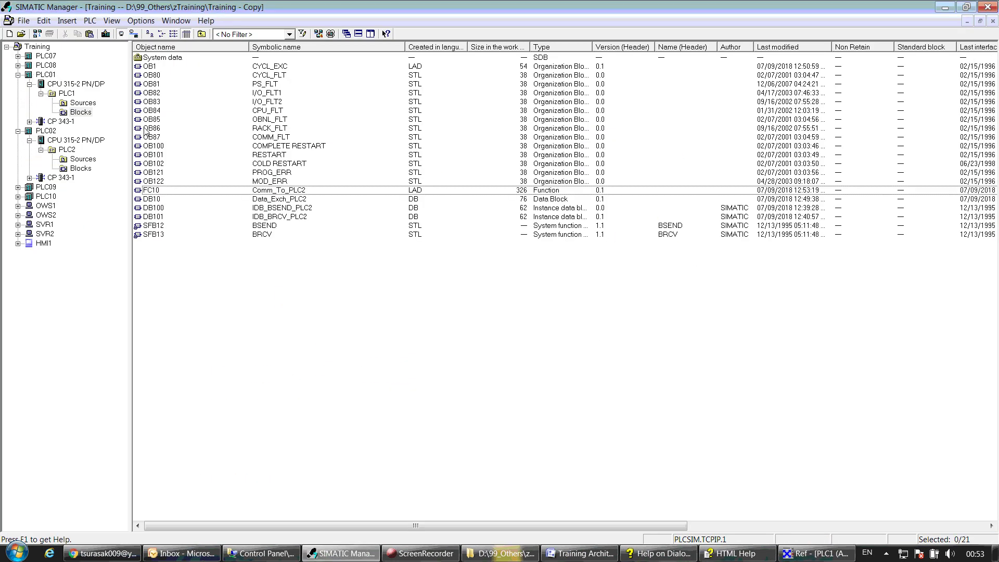
{"action": "left_click", "coordinate": [817, 553]}
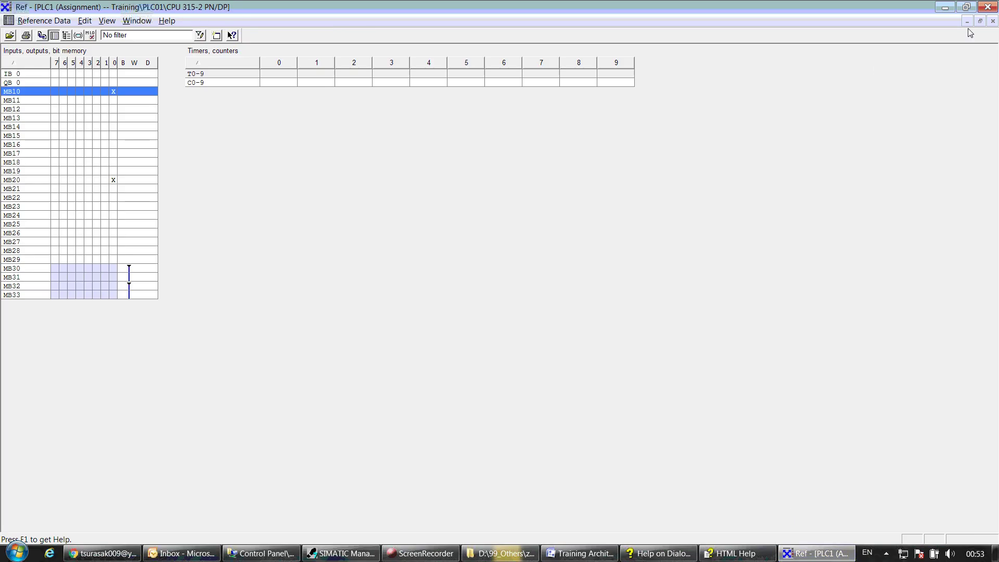
{"action": "left_click", "coordinate": [988, 7]}
{"action": "left_click", "coordinate": [440, 555]}
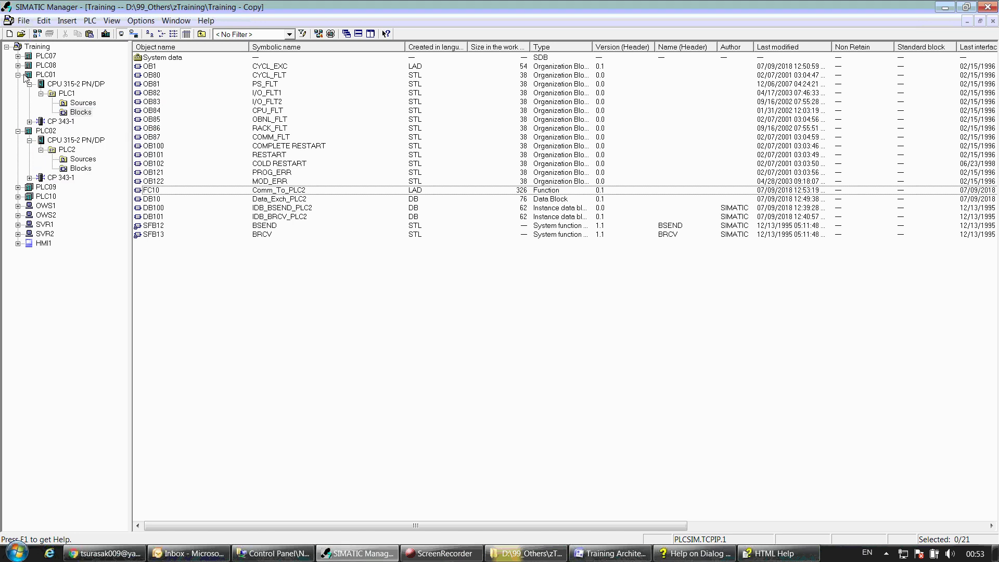
Step: Select the PLC01 station and start a first S7-PLCSIM simulation instance for it
{"action": "left_click", "coordinate": [45, 74]}
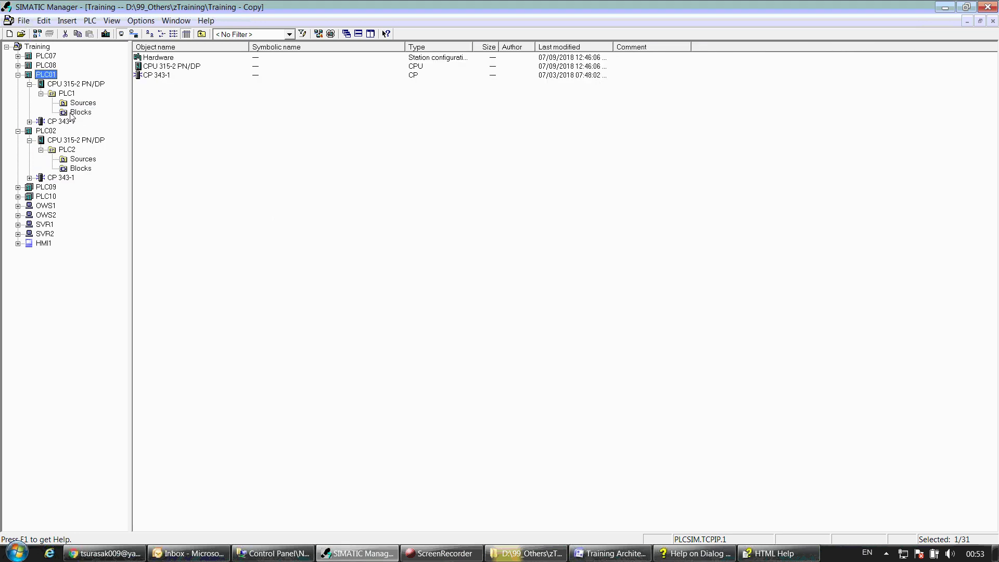
{"action": "left_click", "coordinate": [330, 34]}
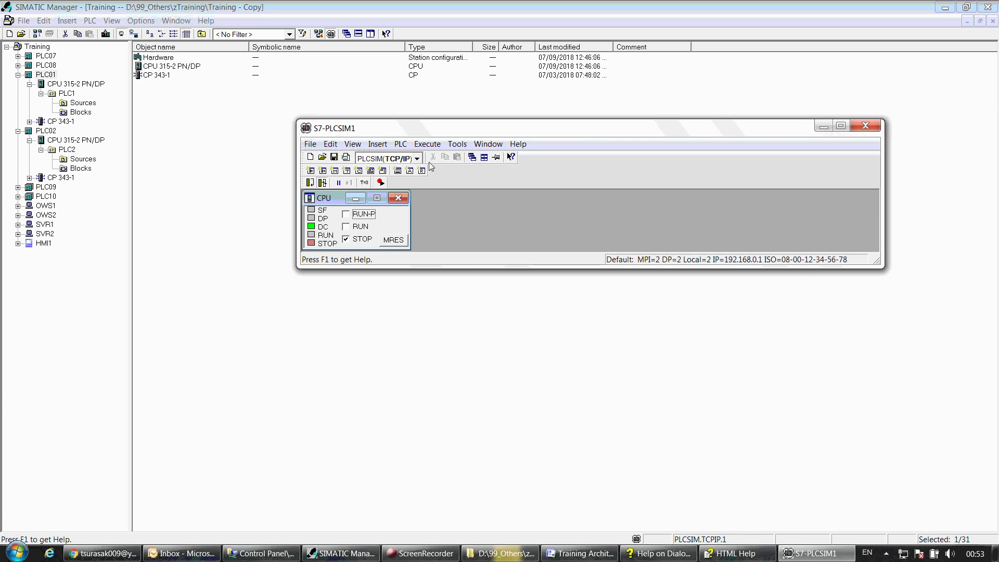
{"action": "left_click_drag", "start_coordinate": [482, 127], "coordinate": [477, 139]}
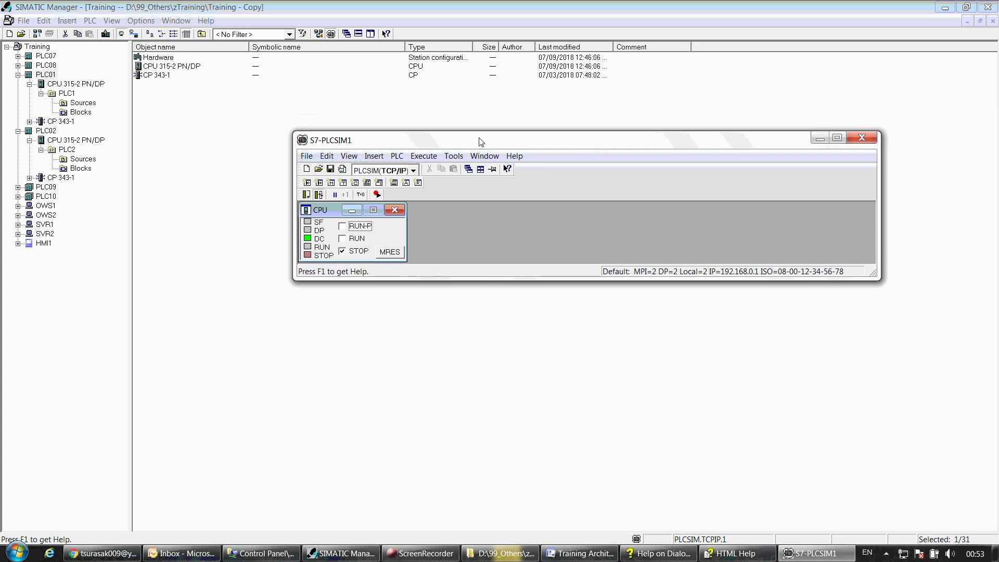
Step: Download PLC01's hardware configuration to its CPU 315-2 PN/DP at 172.10.3.1 and close HW Config
{"action": "left_click", "coordinate": [159, 58]}
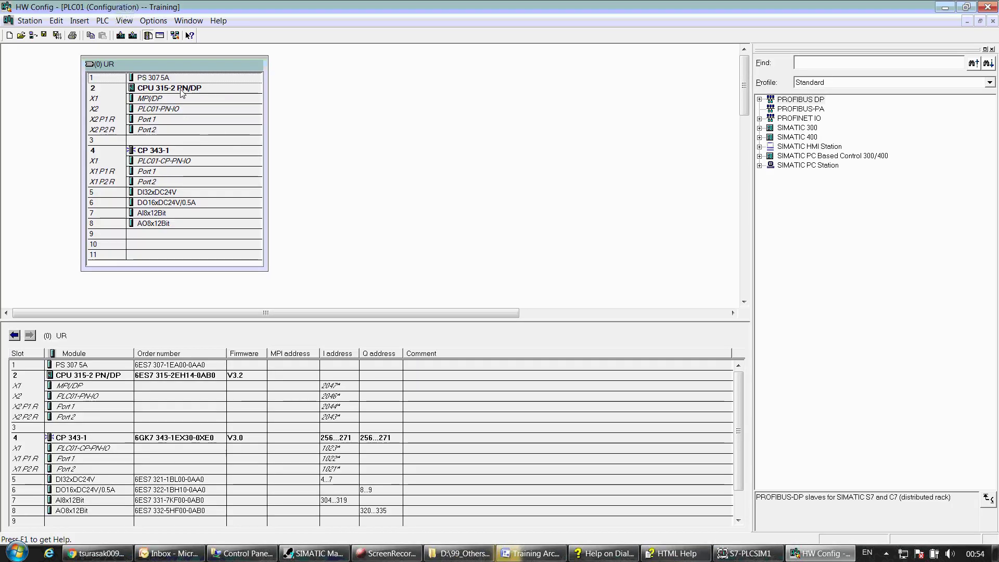
{"action": "left_click", "coordinate": [181, 89]}
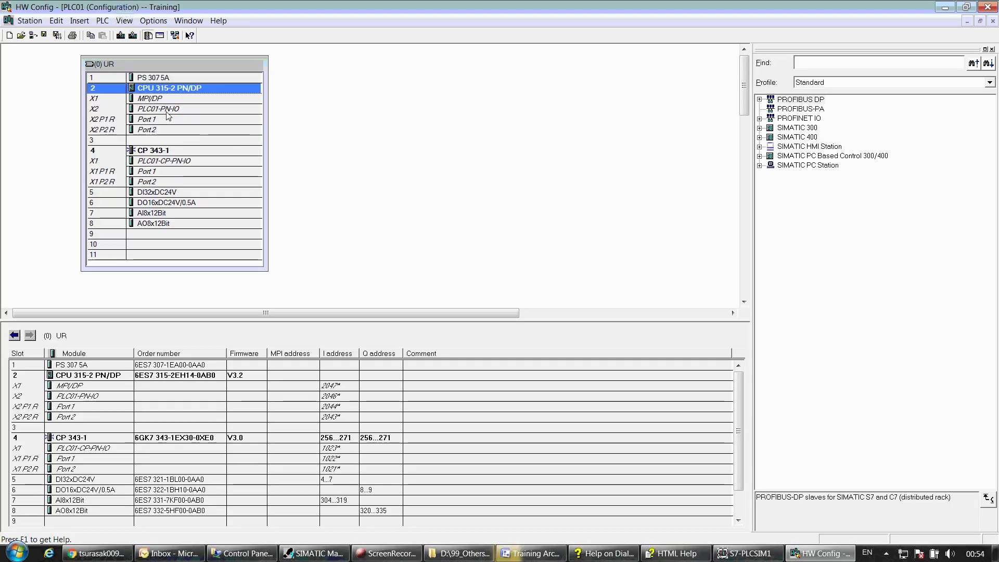
{"action": "left_click", "coordinate": [96, 37]}
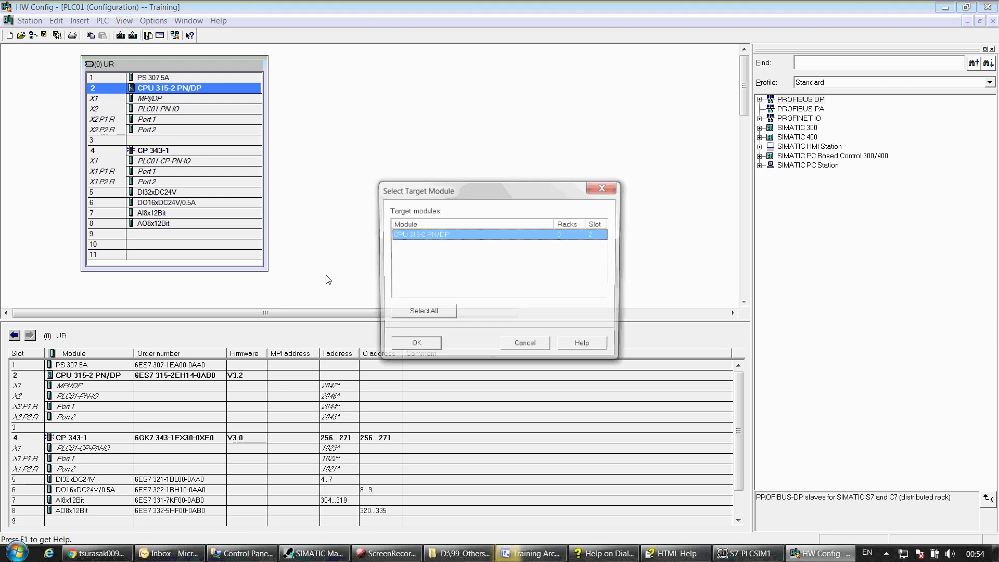
{"action": "left_click", "coordinate": [428, 349]}
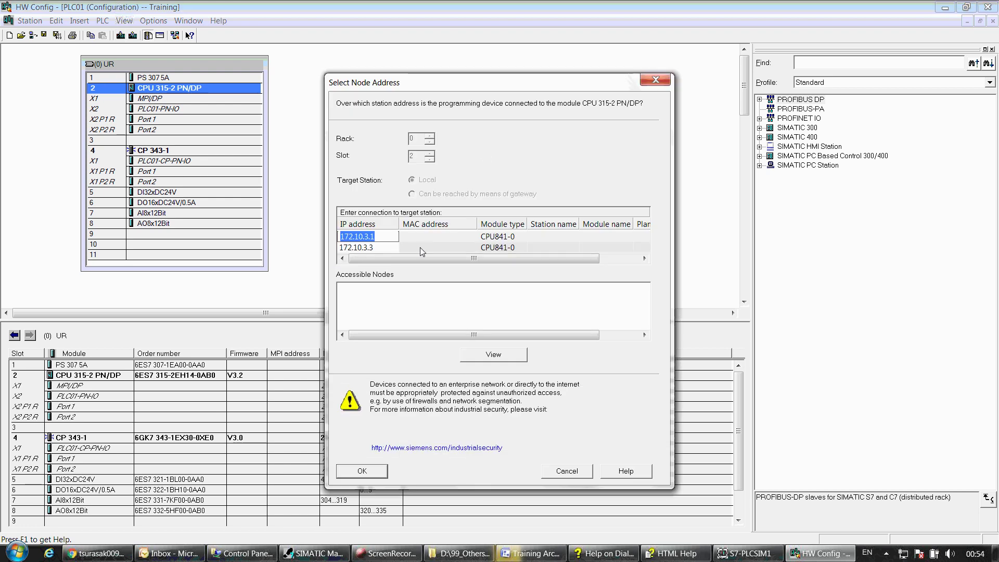
{"action": "left_click", "coordinate": [374, 474]}
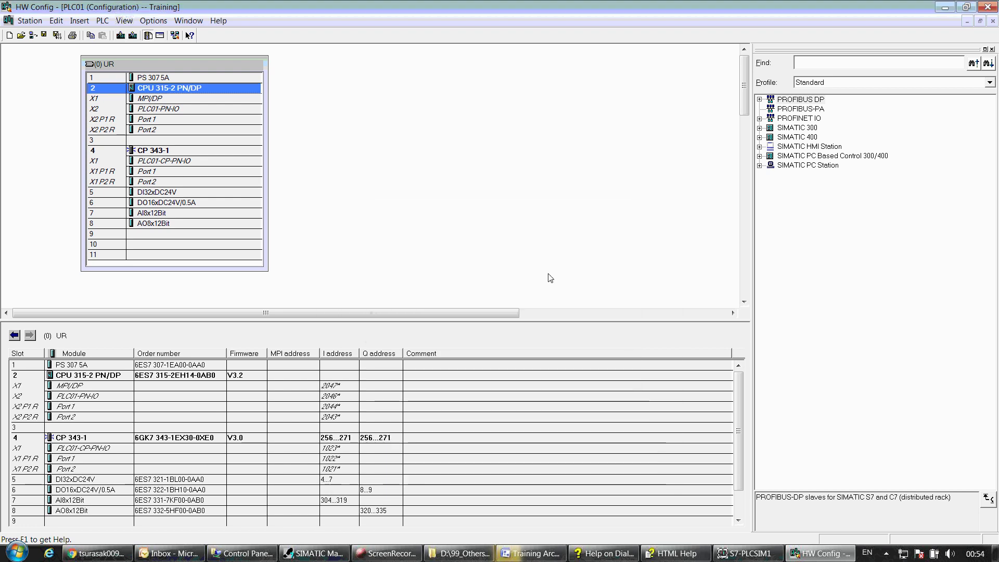
{"action": "left_click", "coordinate": [988, 7]}
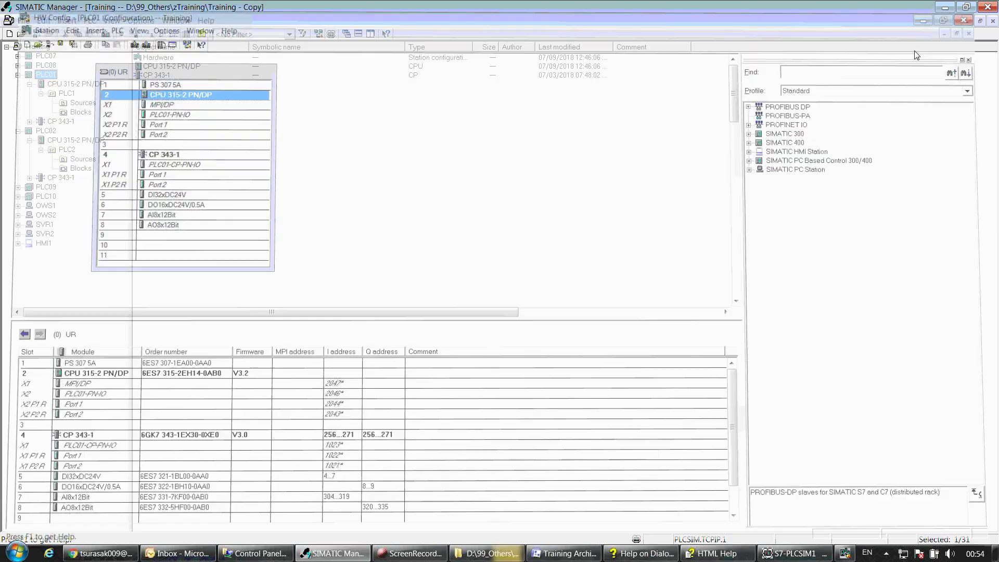
Step: Start a second S7-PLCSIM instance and download PLC02's hardware configuration to its CPU 315-2 PN/DP at 172.10.3.2
{"action": "left_click", "coordinate": [812, 553]}
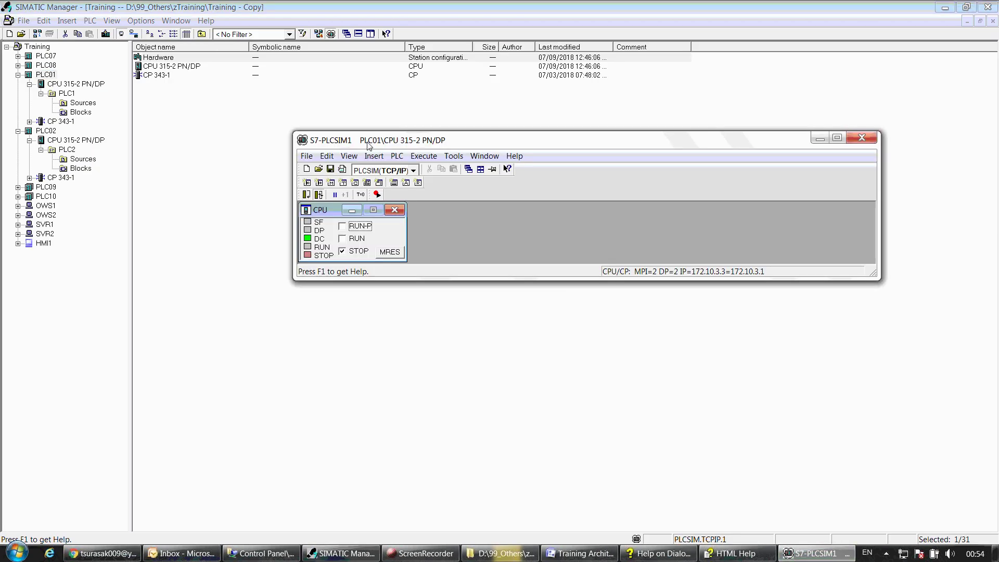
{"action": "left_click", "coordinate": [331, 183]}
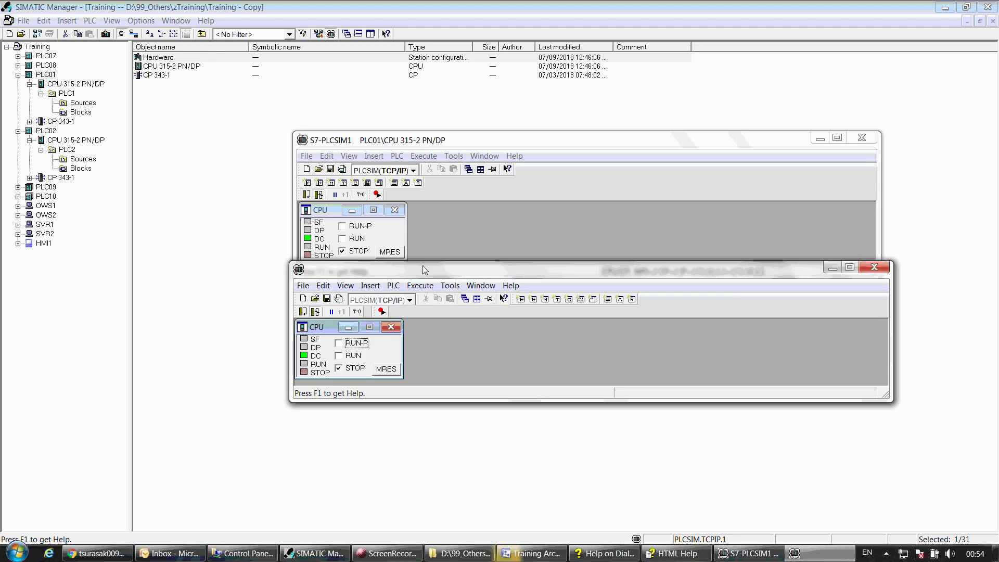
{"action": "left_click", "coordinate": [44, 131]}
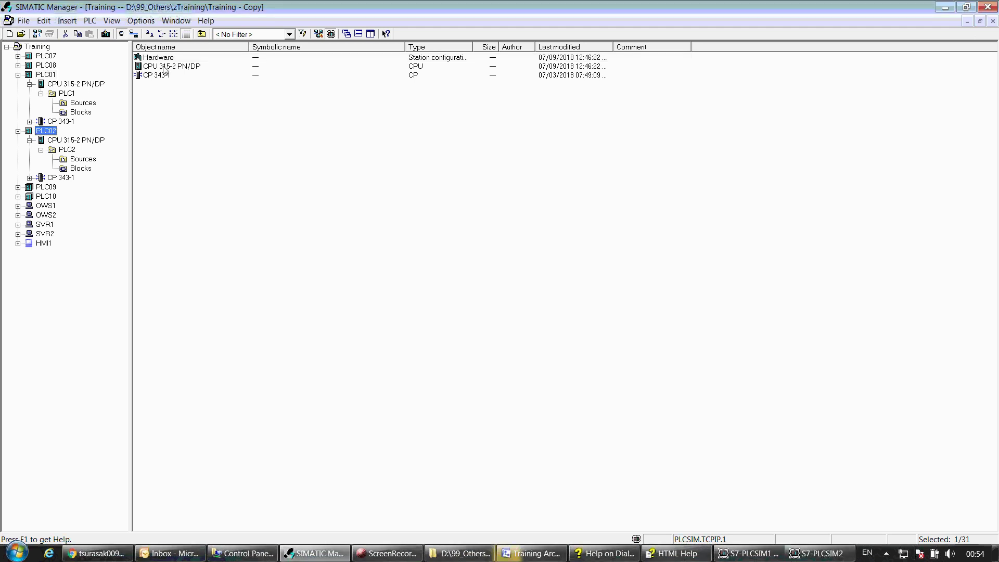
{"action": "left_click", "coordinate": [163, 58]}
{"action": "double_click", "coordinate": [163, 58]}
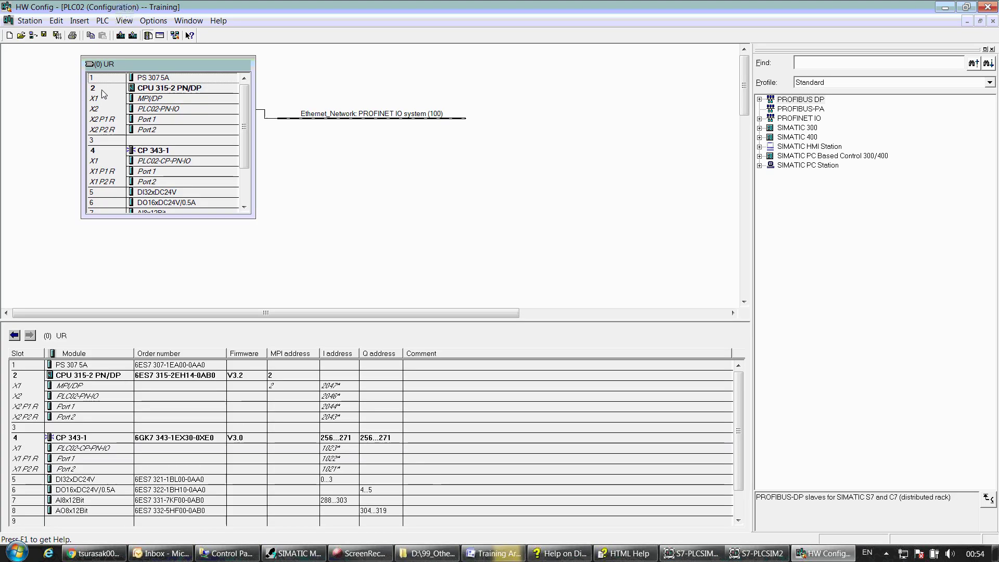
{"action": "left_click", "coordinate": [161, 89]}
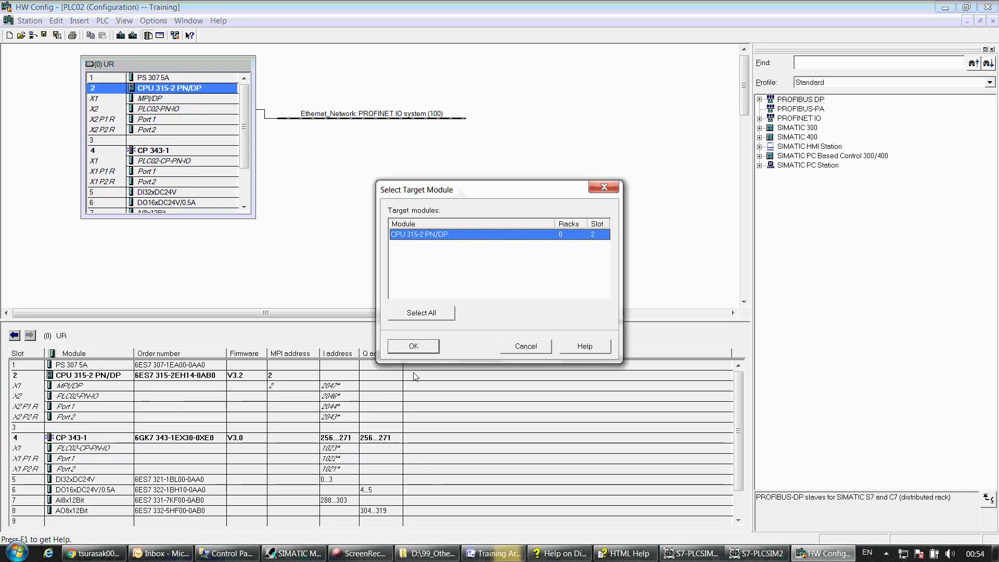
{"action": "key", "text": "Return"}
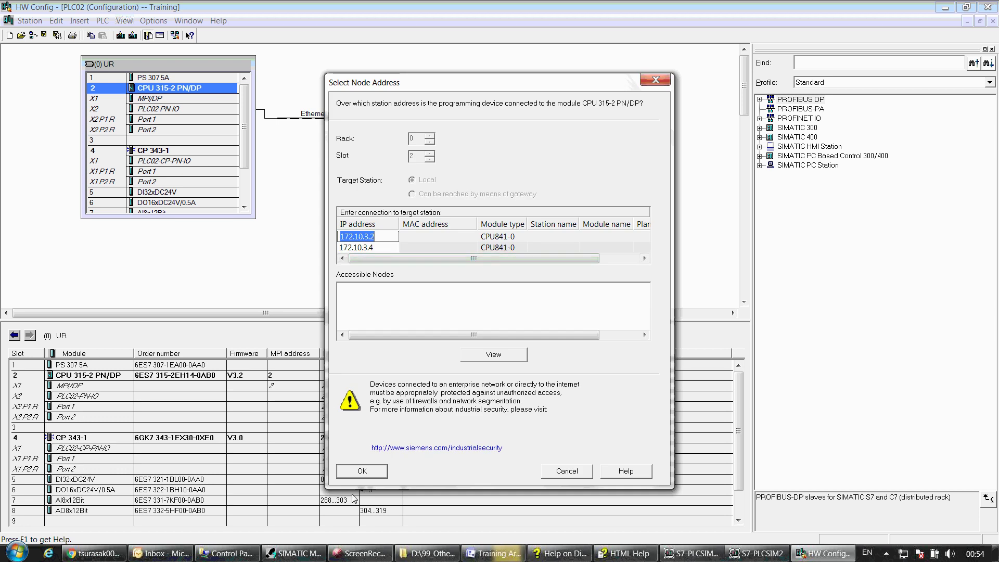
{"action": "left_click", "coordinate": [359, 474]}
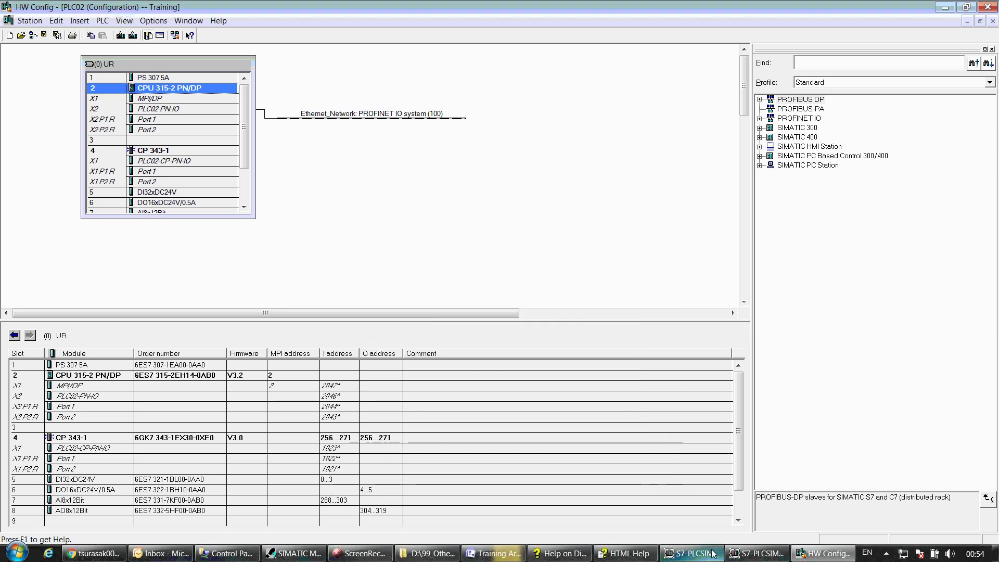
Step: Compare the station names and IP addresses of the two S7-PLCSIM instances, arranging their windows one above the other
{"action": "left_click", "coordinate": [713, 553]}
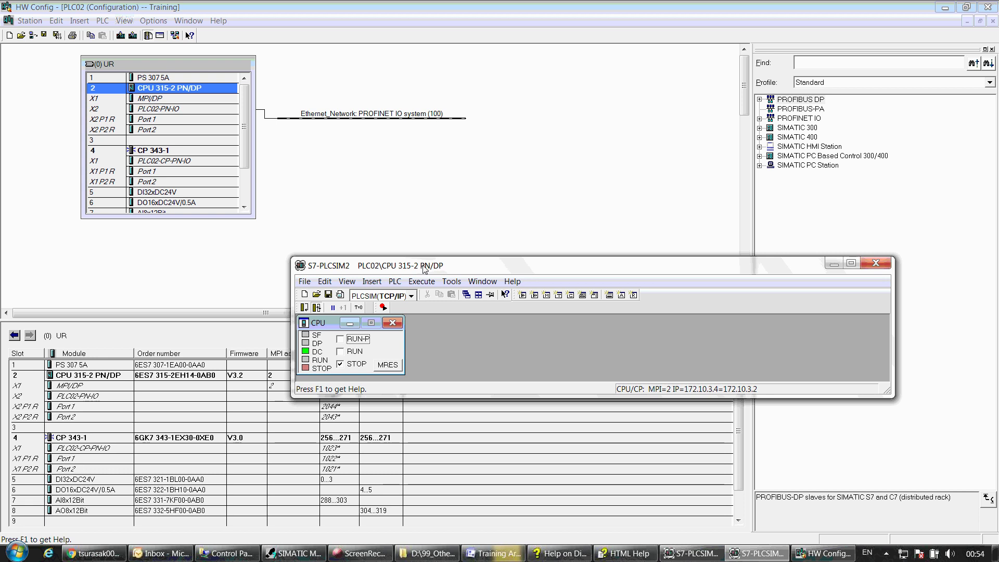
{"action": "left_click", "coordinate": [693, 554]}
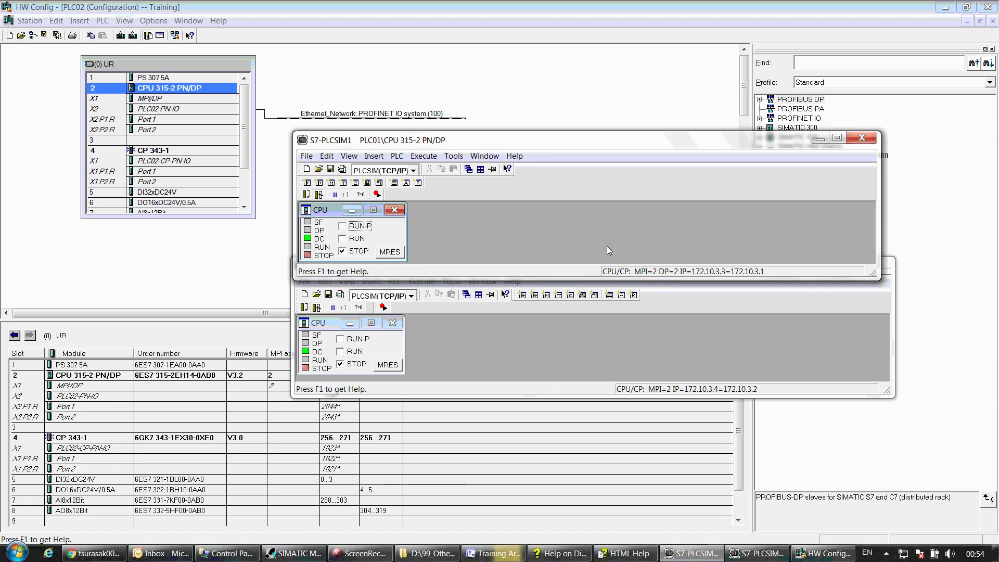
{"action": "left_click", "coordinate": [746, 391]}
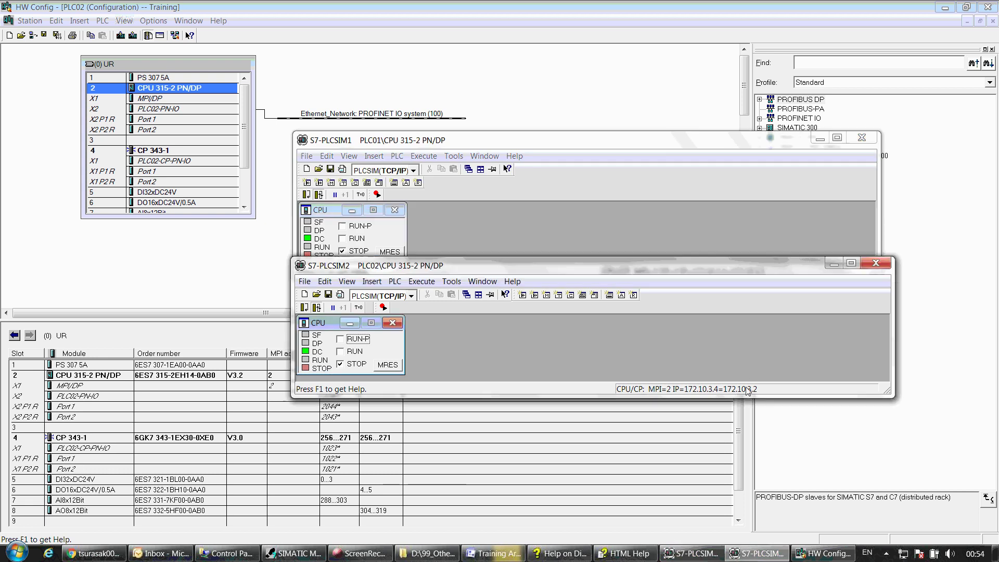
{"action": "left_click", "coordinate": [688, 175]}
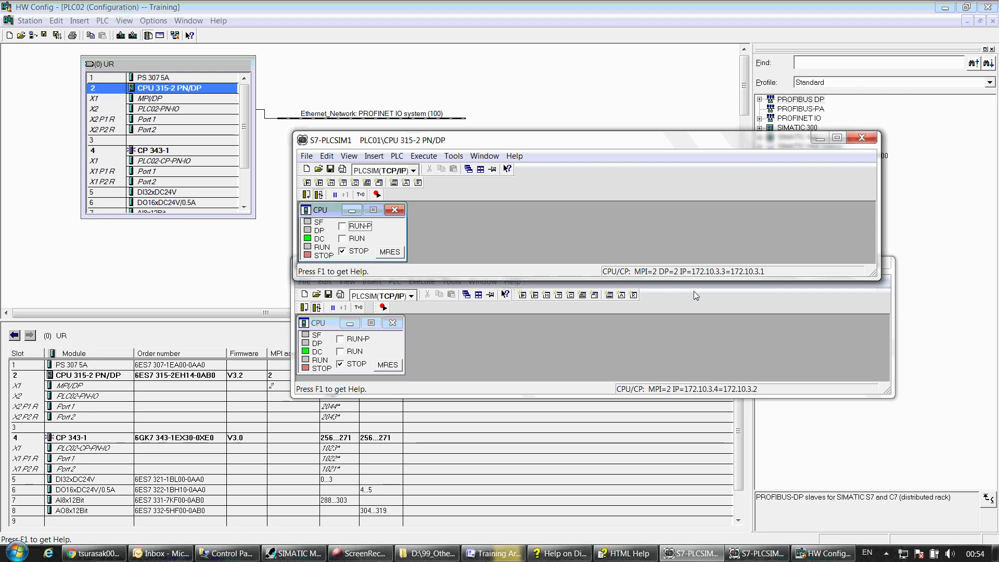
{"action": "left_click_drag", "start_coordinate": [697, 139], "coordinate": [704, 115]}
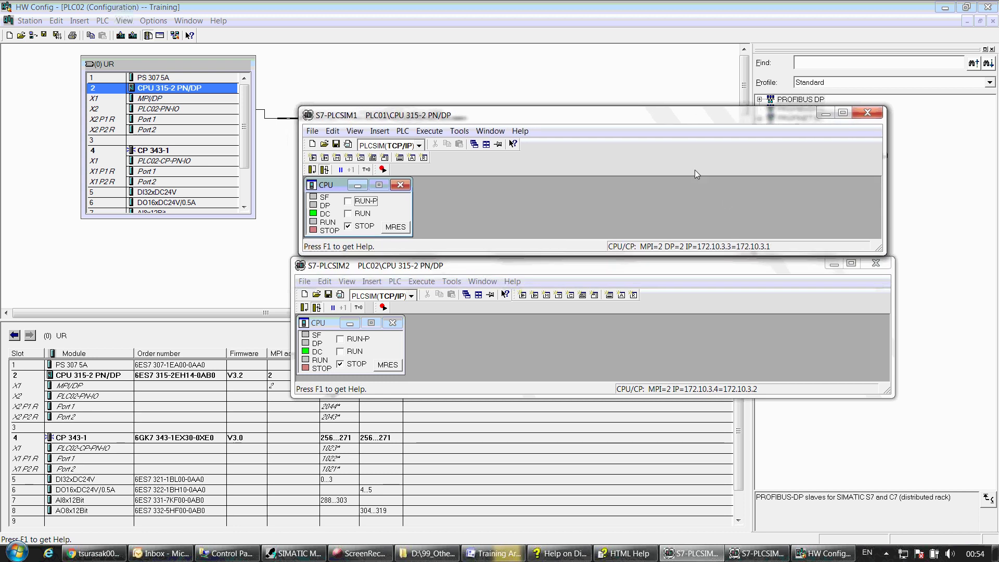
Step: Open NetPro from PLC02's hardware configuration and examine the S7 connection entries of the PLC01 and PLC02 CPUs
{"action": "left_click", "coordinate": [240, 7]}
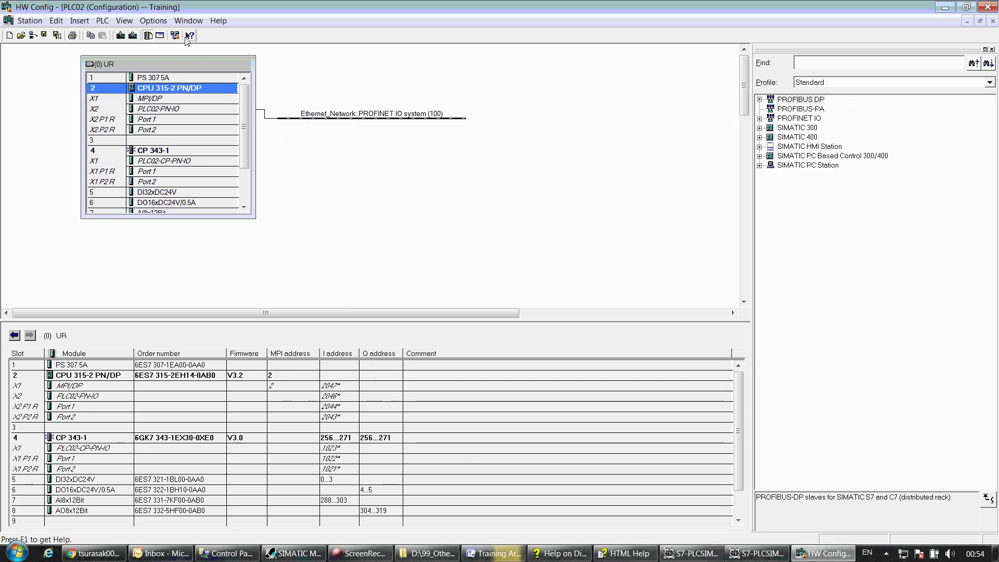
{"action": "left_click", "coordinate": [175, 35]}
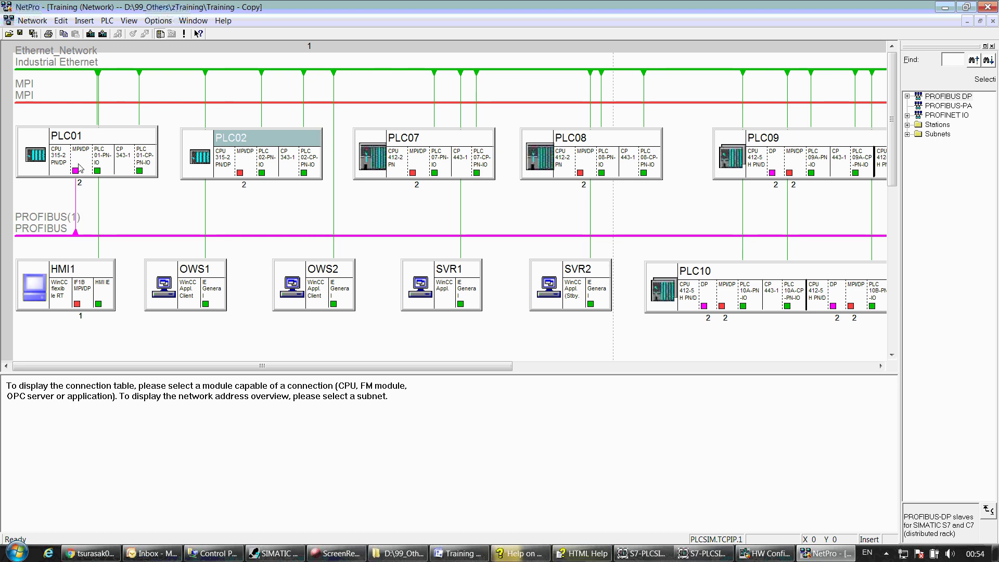
{"action": "left_click", "coordinate": [63, 165]}
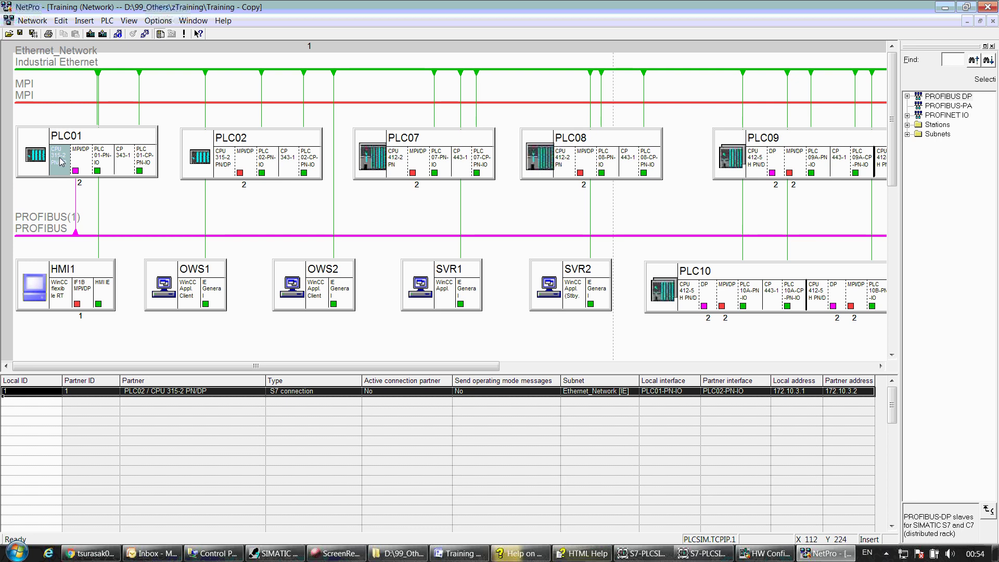
{"action": "left_click", "coordinate": [229, 168]}
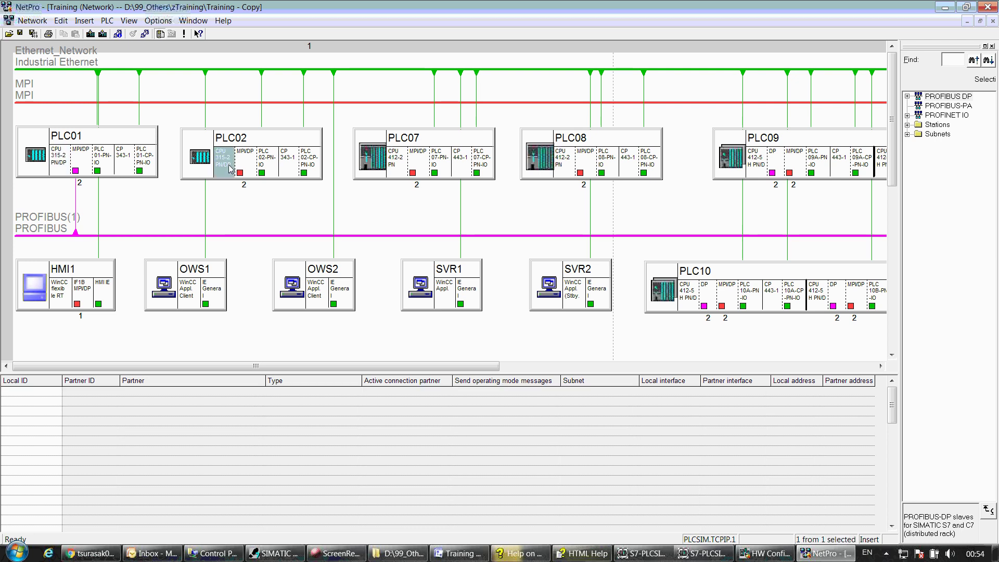
Step: Download the S7 connection configuration to the PLC01 CPU and to the PLC02 CPU from NetPro
{"action": "left_click", "coordinate": [62, 166]}
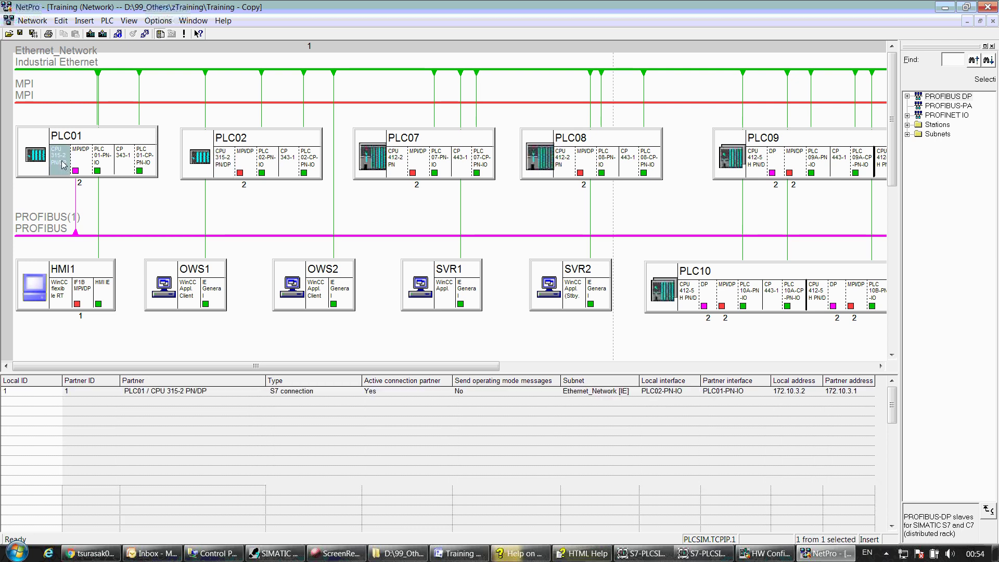
{"action": "left_click", "coordinate": [90, 35]}
{"action": "left_click", "coordinate": [400, 306]}
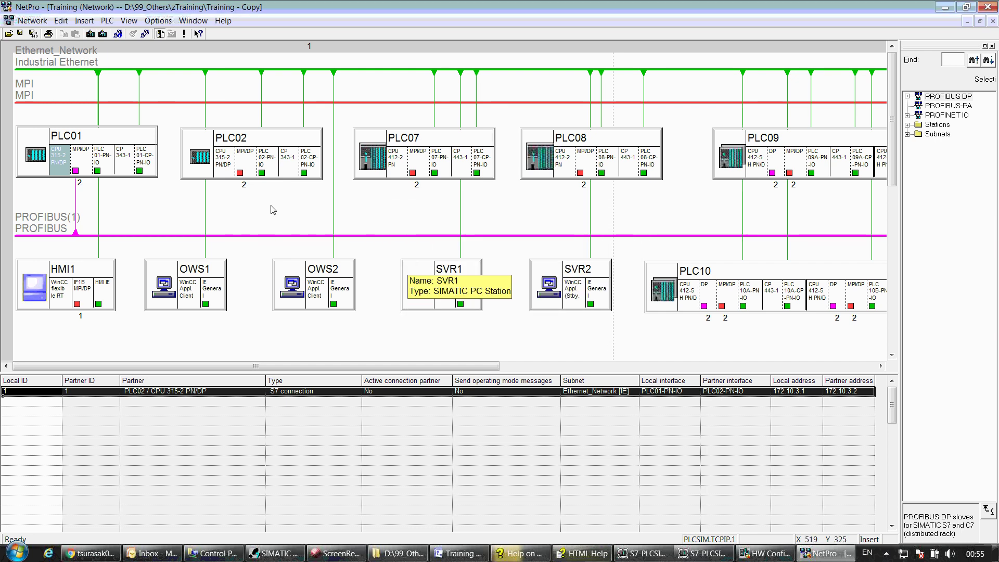
{"action": "left_click", "coordinate": [223, 158]}
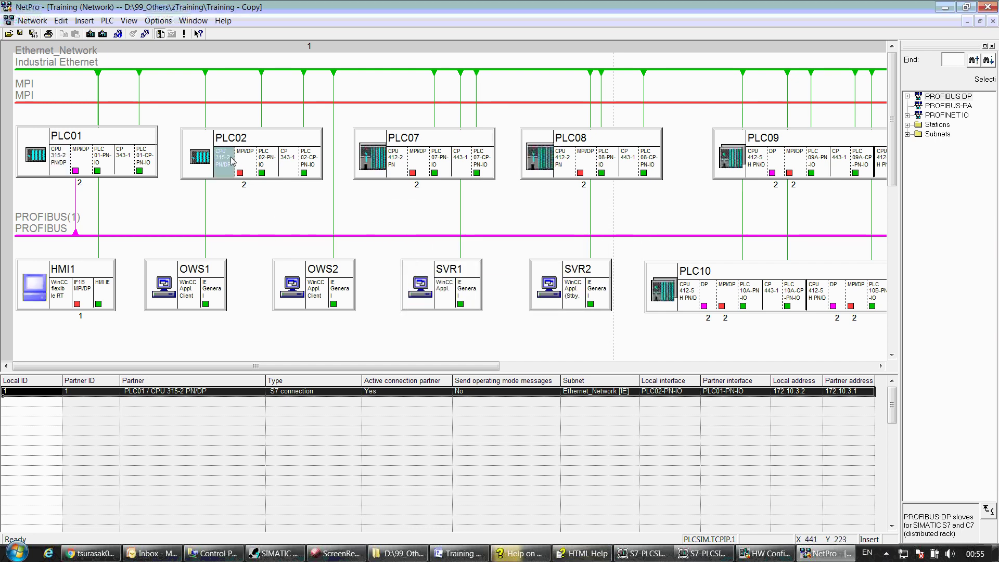
{"action": "left_click", "coordinate": [90, 34]}
{"action": "left_click", "coordinate": [410, 306]}
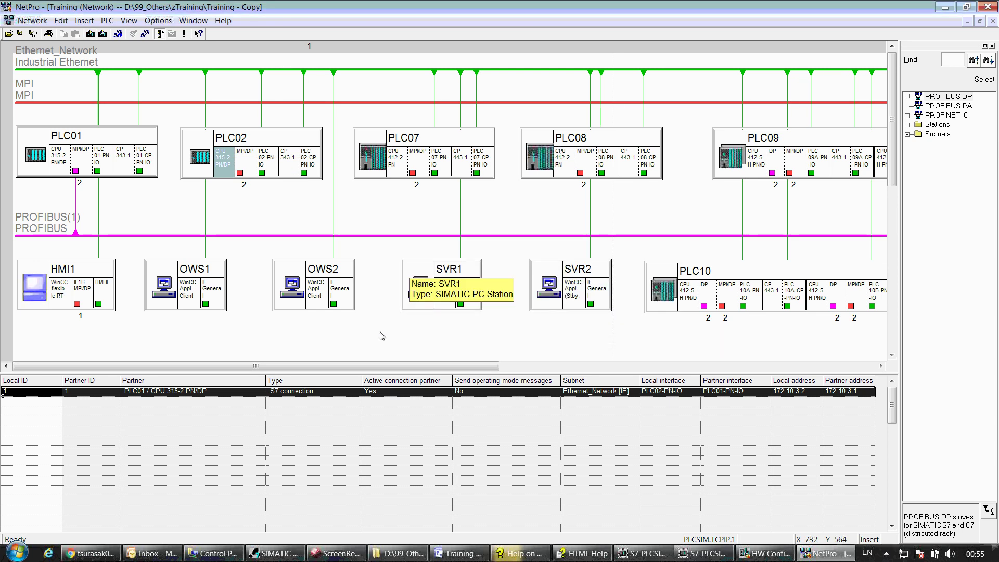
Step: Switch to SIMATIC Manager and download all PLC01 program blocks to its CPU without loading the system data
{"action": "left_click", "coordinate": [274, 553]}
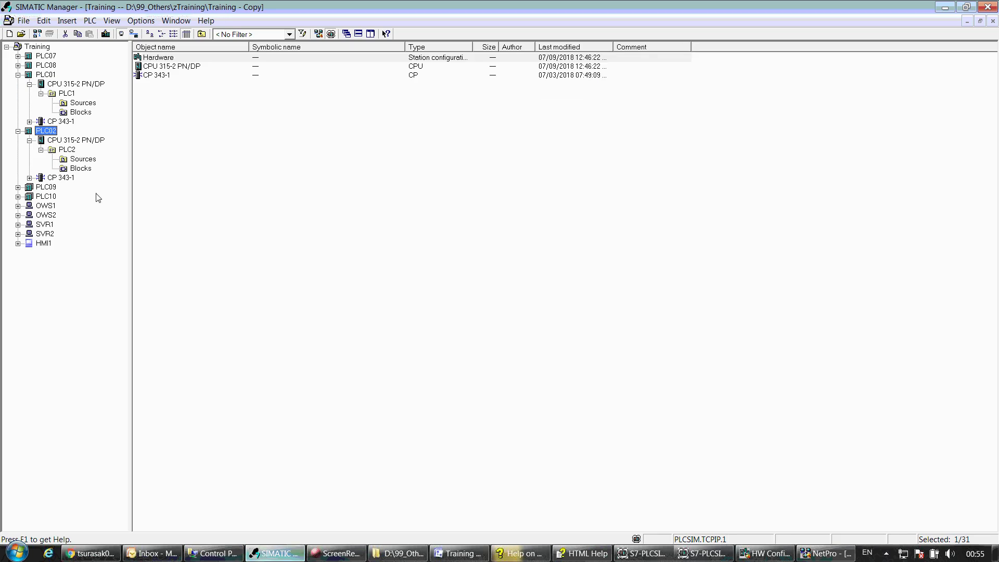
{"action": "left_click", "coordinate": [76, 114]}
{"action": "right_click", "coordinate": [75, 113]}
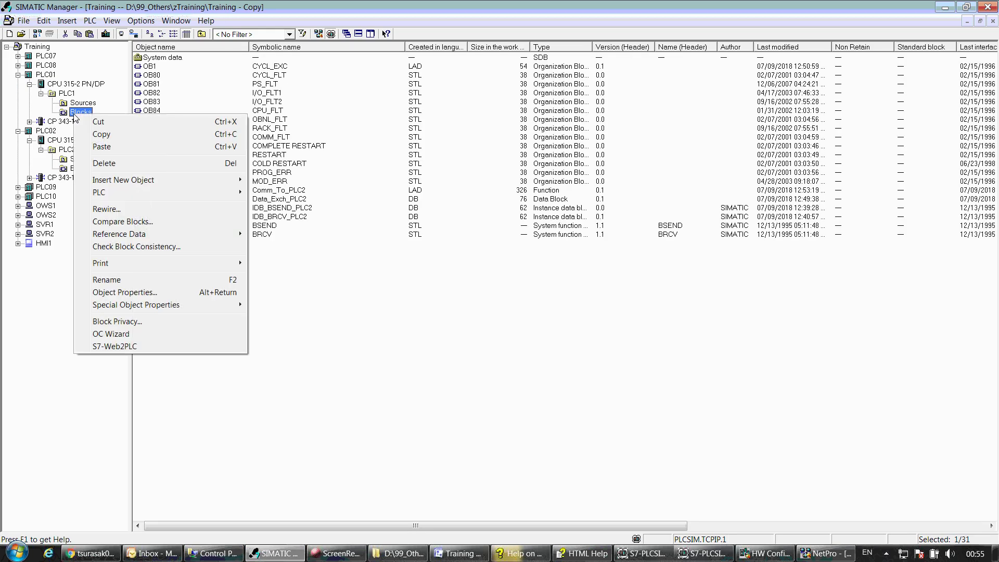
{"action": "mouse_move", "coordinate": [237, 192]}
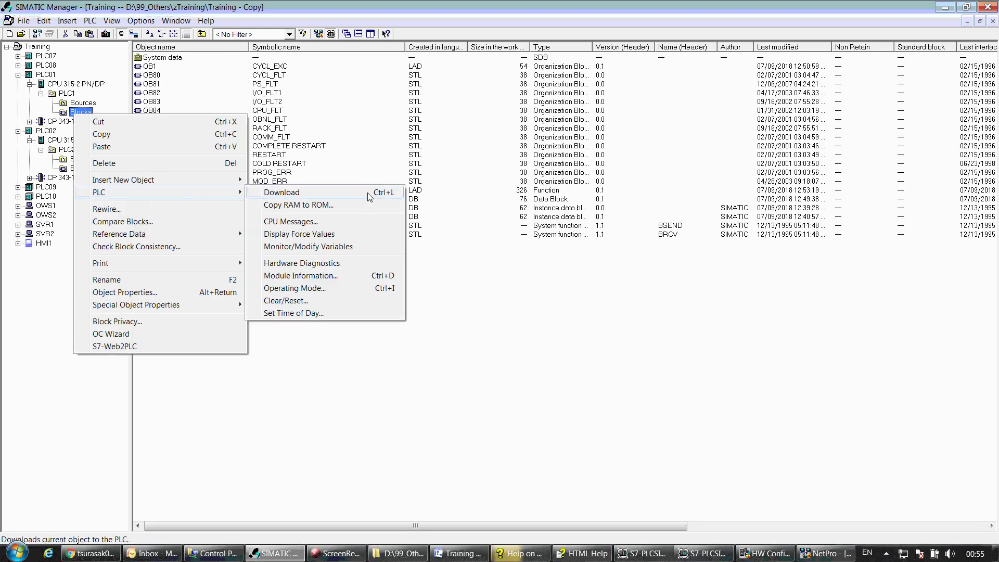
{"action": "left_click", "coordinate": [370, 196]}
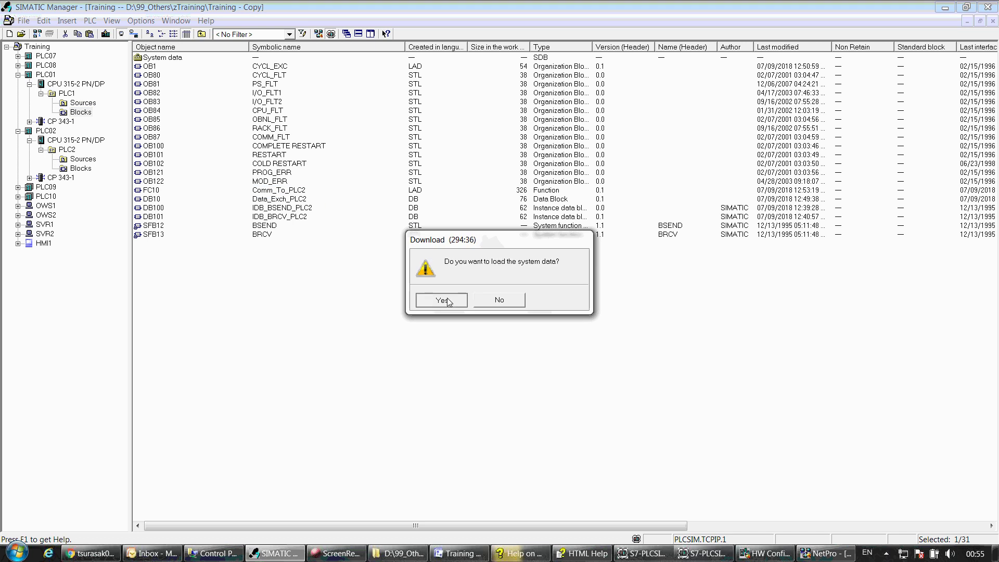
{"action": "left_click", "coordinate": [510, 305]}
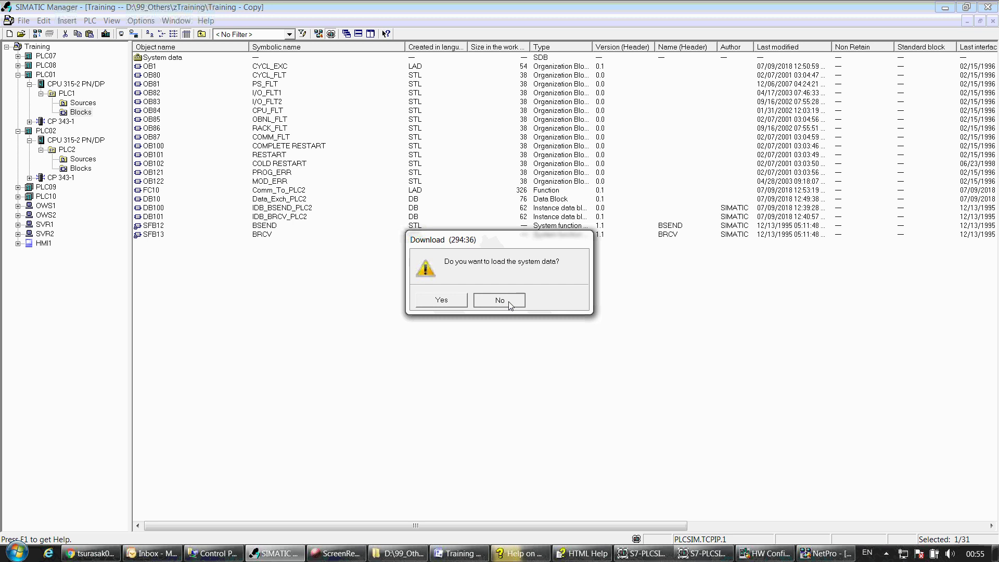
{"action": "left_click", "coordinate": [510, 305]}
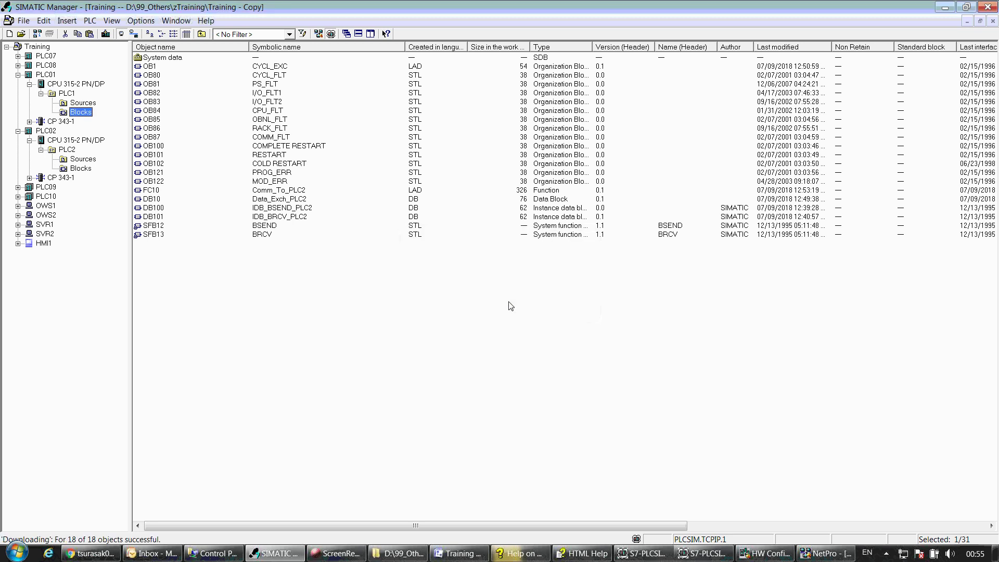
Step: Download all PLC02 program blocks to its CPU, leaving out the system data
{"action": "right_click", "coordinate": [69, 171]}
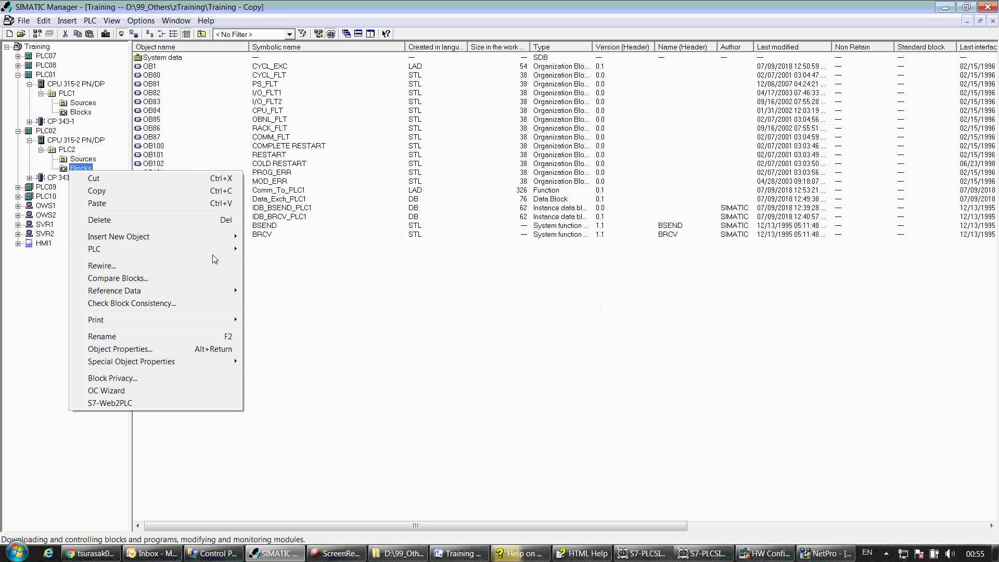
{"action": "mouse_move", "coordinate": [214, 249]}
{"action": "left_click", "coordinate": [277, 250]}
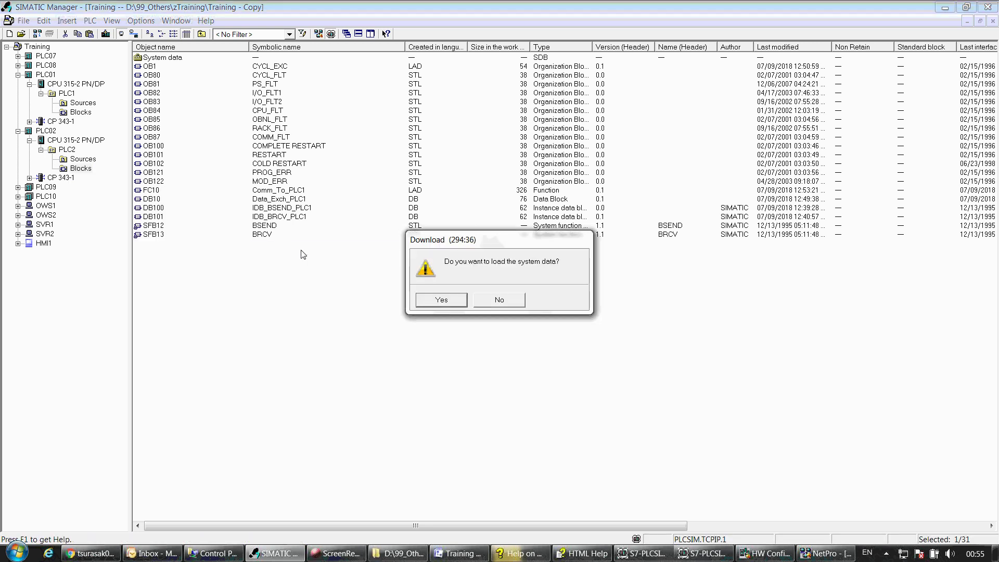
{"action": "left_click", "coordinate": [493, 304]}
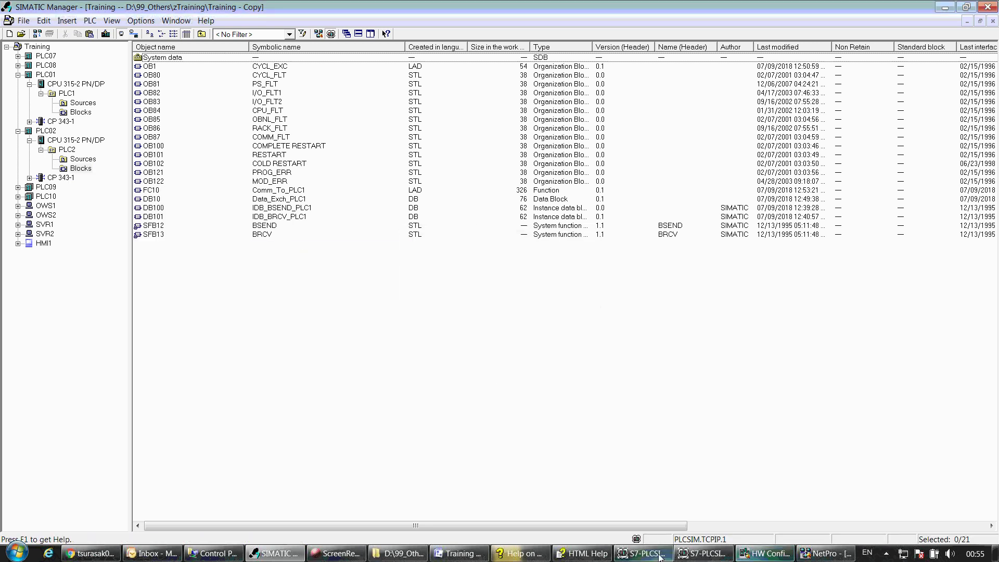
Step: Set both simulated CPUs, PLC01 and PLC02, to RUN-P mode in their S7-PLCSIM instances
{"action": "left_click", "coordinate": [367, 202]}
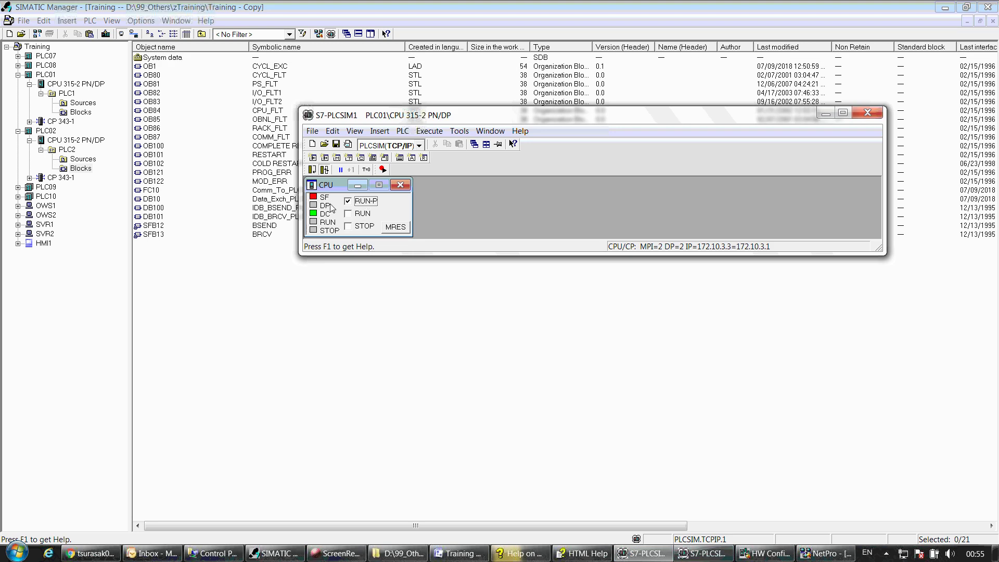
{"action": "left_click", "coordinate": [703, 553]}
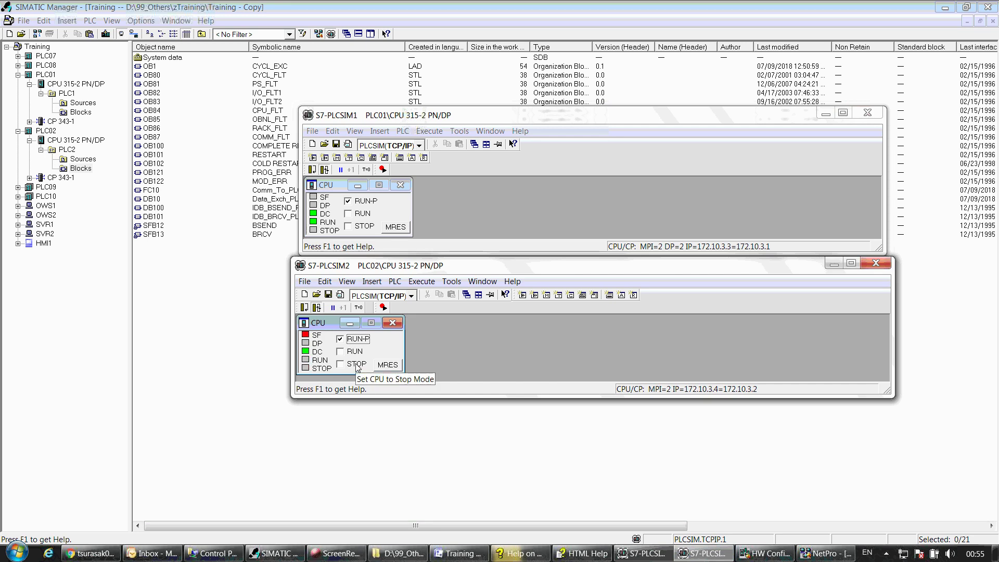
{"action": "left_click", "coordinate": [183, 301]}
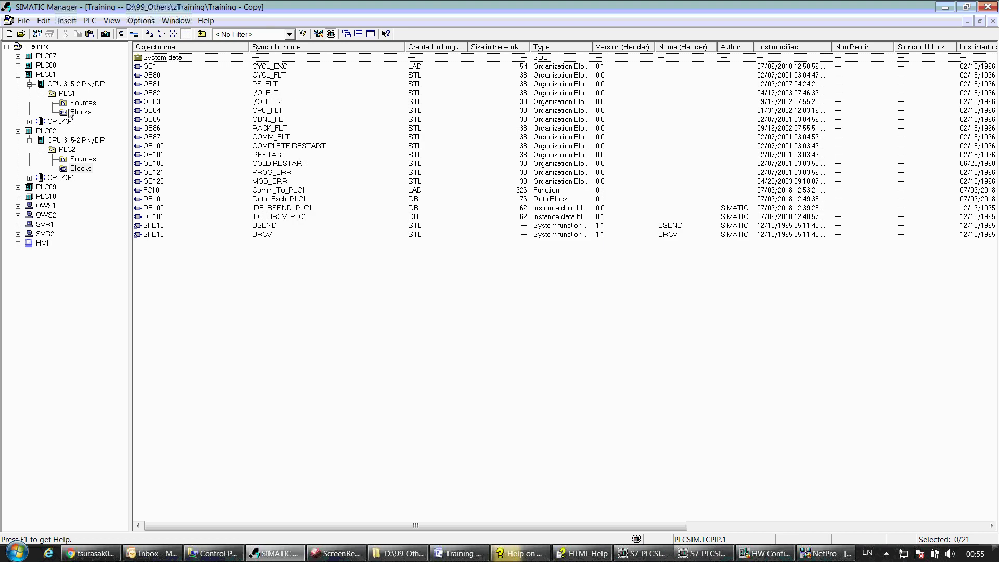
Step: Open FC10 Comm_To_PLC2 of PLC01 and FC10 Comm_To_PLC1 of PLC02, and arrange the two block windows side by side
{"action": "left_click", "coordinate": [73, 112]}
{"action": "left_click", "coordinate": [222, 154]}
{"action": "left_click", "coordinate": [296, 190]}
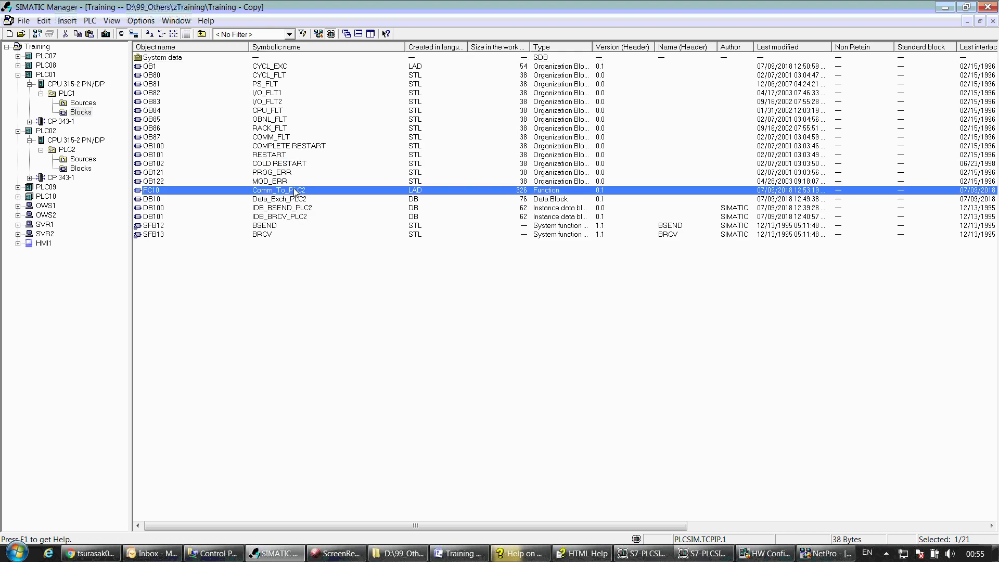
{"action": "key", "text": "Return"}
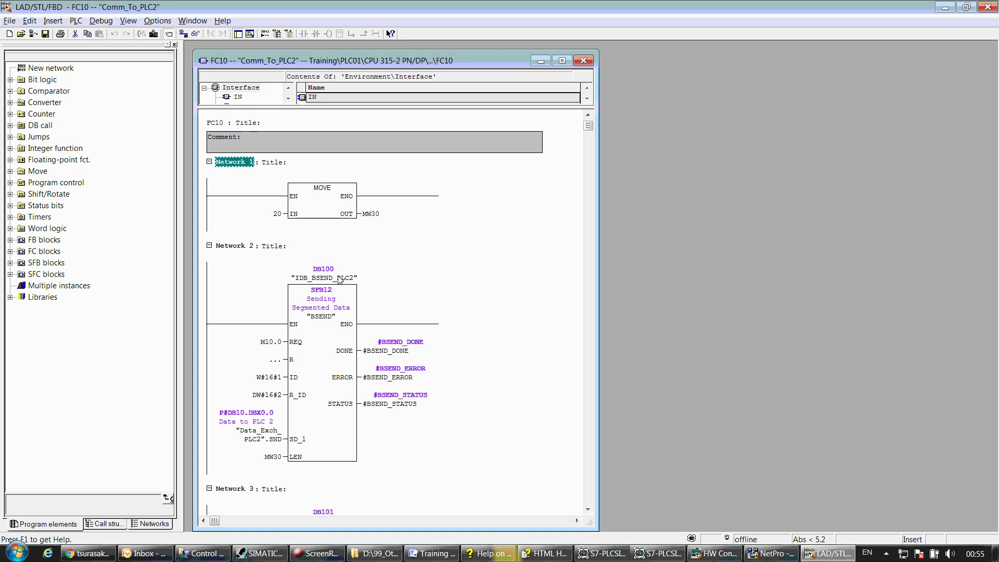
{"action": "key", "text": "alt+Tab"}
{"action": "left_click", "coordinate": [81, 168]}
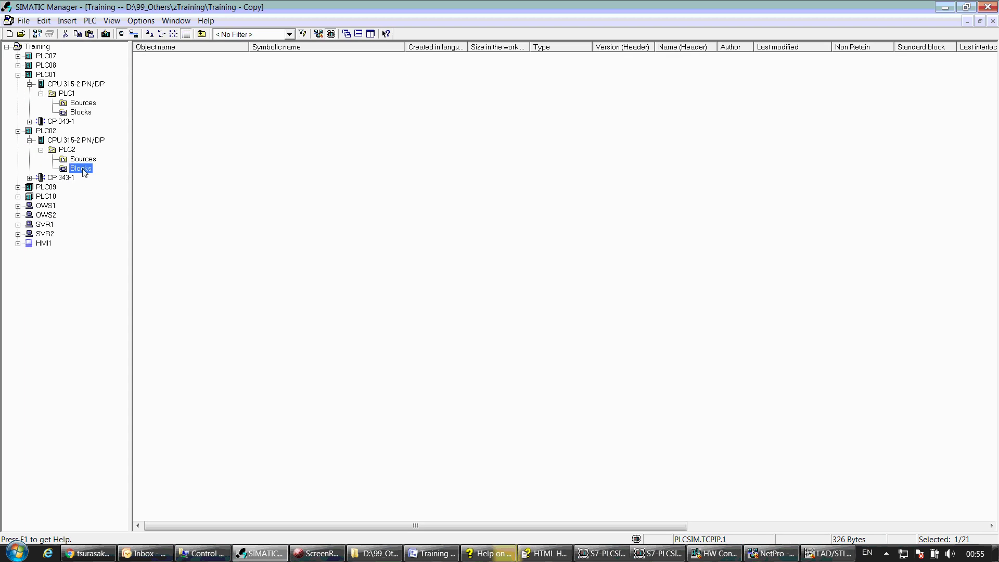
{"action": "double_click", "coordinate": [299, 191]}
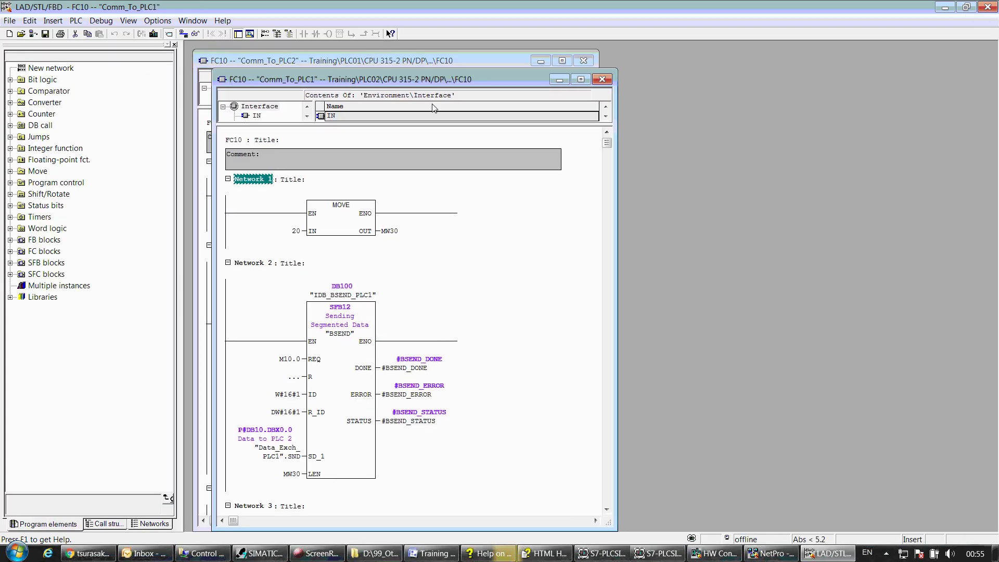
{"action": "left_click", "coordinate": [377, 57]}
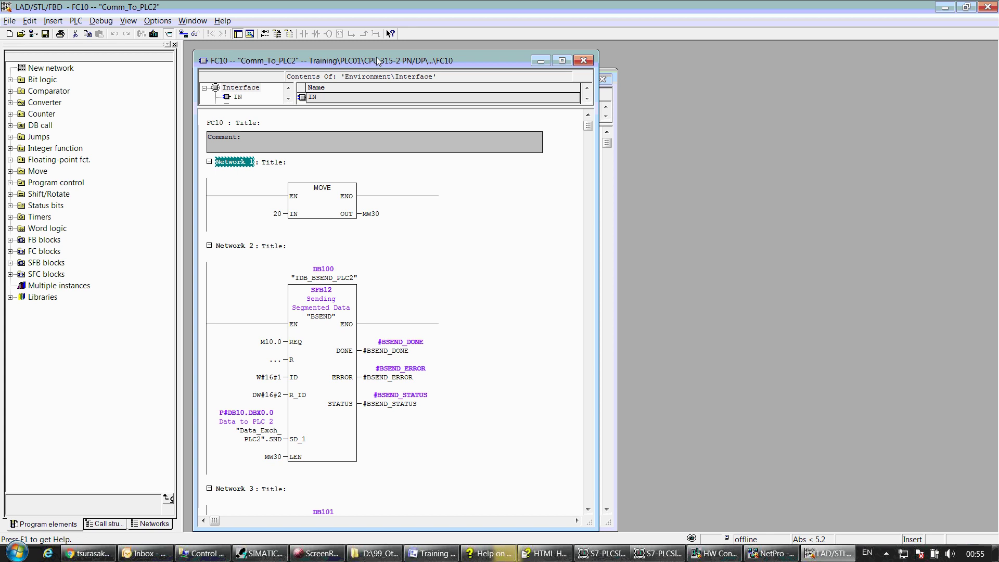
{"action": "key", "text": "shift+F3"}
Step: Monitor FC10 of PLC01 and of PLC02 online and examine the live values of the BSEND and BRCV calls
{"action": "left_click", "coordinate": [319, 199]}
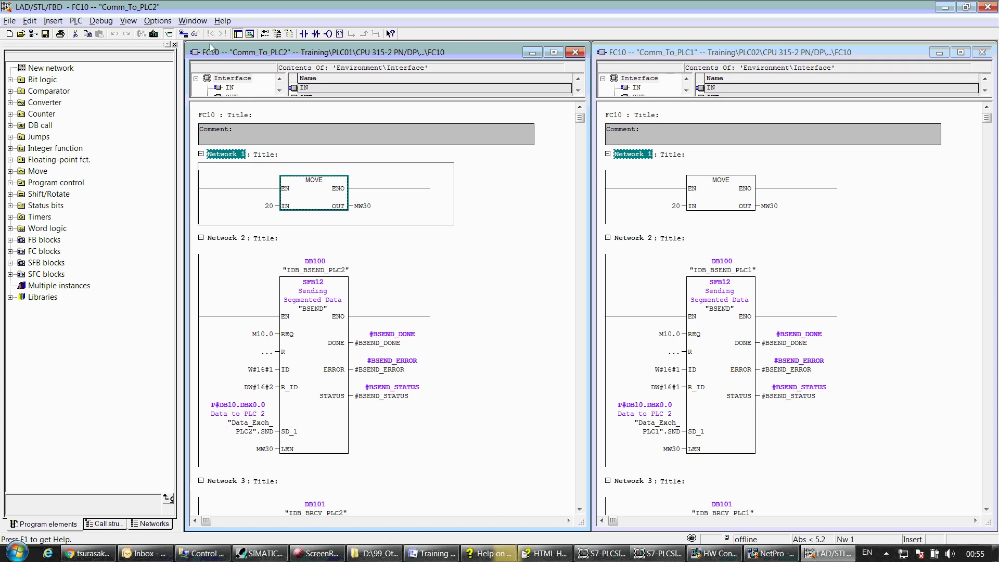
{"action": "left_click", "coordinate": [196, 34]}
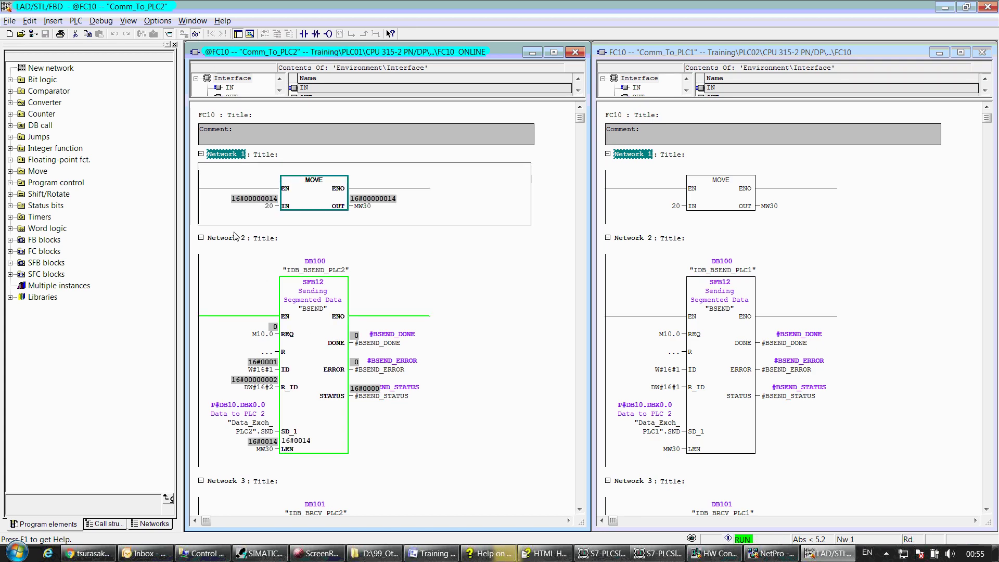
{"action": "left_click", "coordinate": [635, 151]}
{"action": "left_click", "coordinate": [197, 35]}
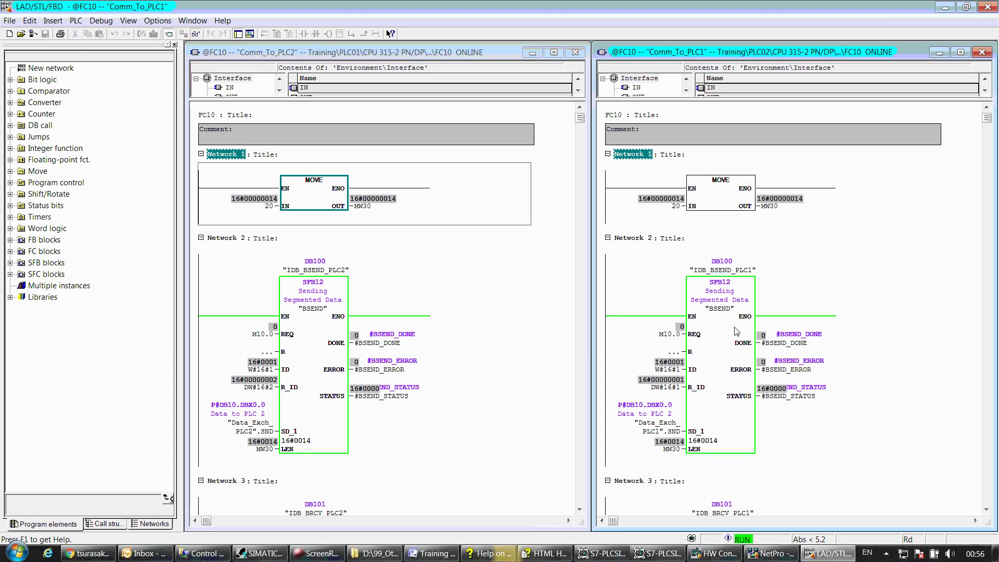
{"action": "left_click", "coordinate": [733, 359]}
{"action": "scroll", "coordinate": [731, 372], "scroll_direction": "down", "scroll_amount": 3}
{"action": "scroll", "coordinate": [731, 371], "scroll_direction": "down", "scroll_amount": 3}
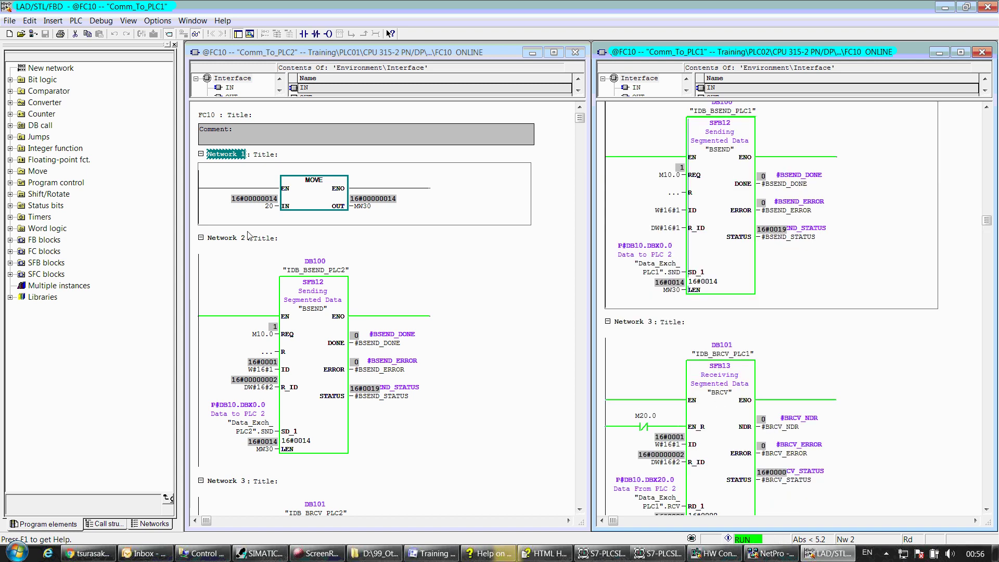
{"action": "left_click", "coordinate": [499, 406]}
Step: Switch to NetPro and activate the online connection status for the PLC01 CPU via address 172.10.3.1
{"action": "left_click", "coordinate": [769, 553]}
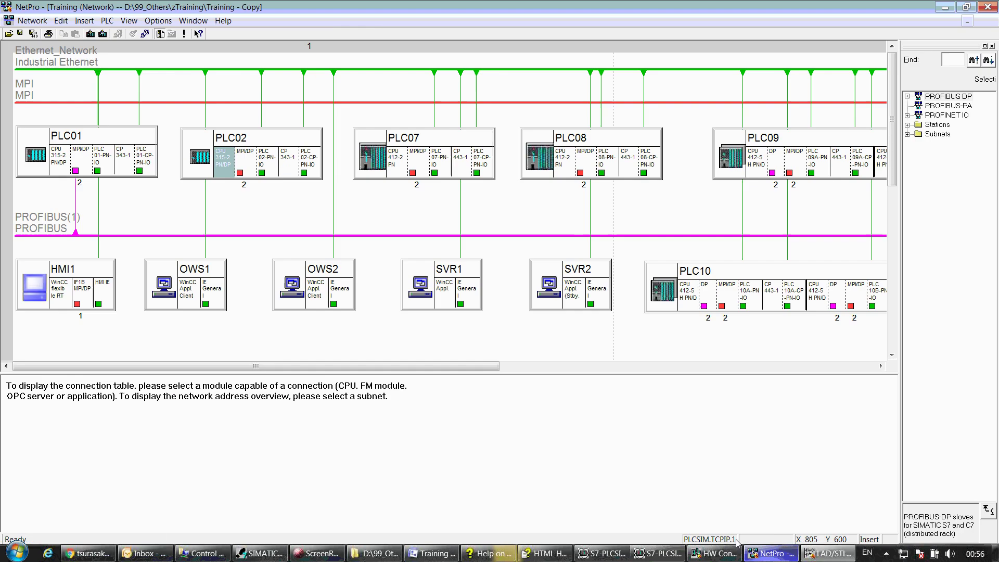
{"action": "left_click", "coordinate": [65, 159]}
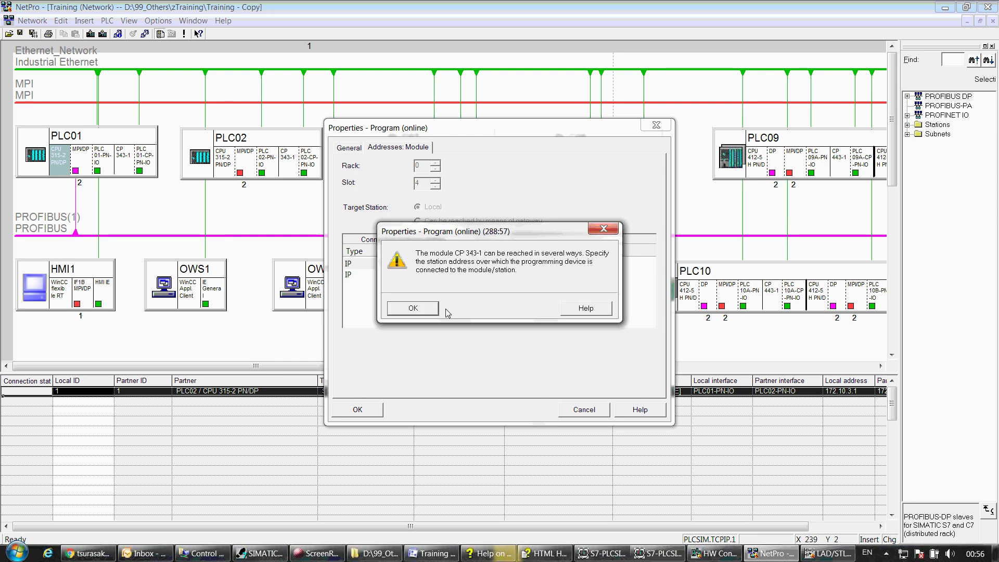
{"action": "left_click_drag", "start_coordinate": [477, 234], "coordinate": [491, 290]}
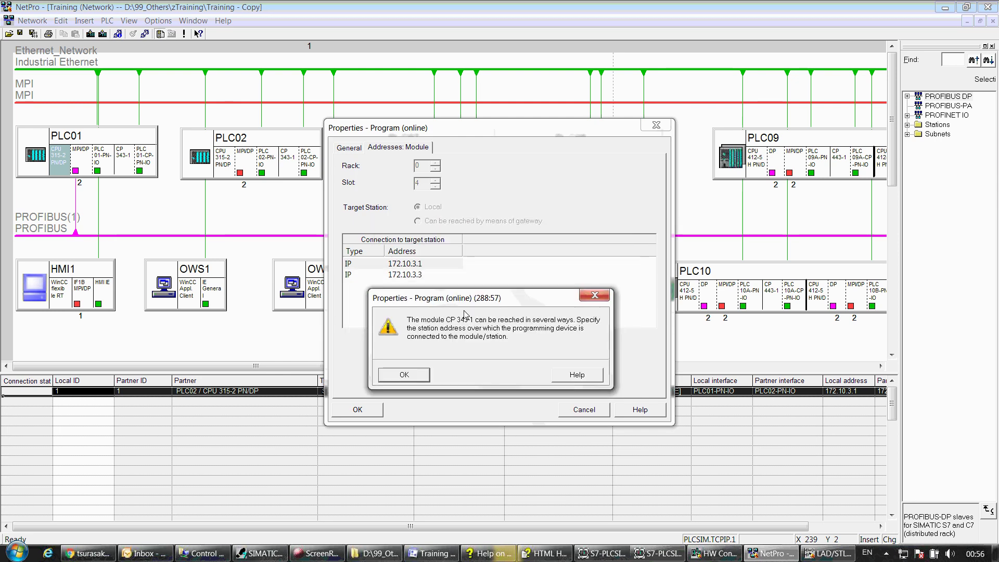
{"action": "left_click", "coordinate": [427, 370]}
{"action": "left_click", "coordinate": [409, 276]}
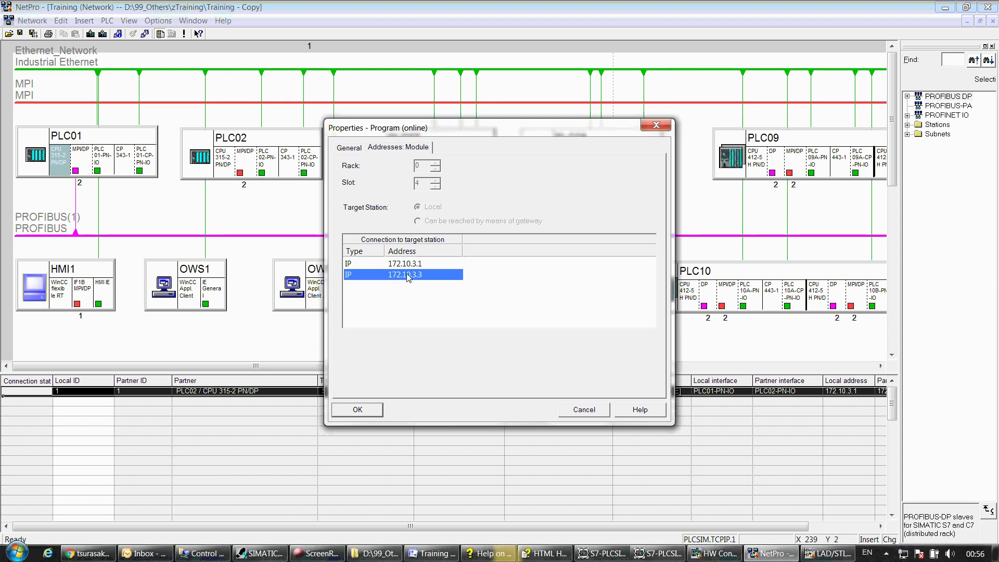
{"action": "left_click", "coordinate": [406, 264]}
{"action": "left_click", "coordinate": [357, 409]}
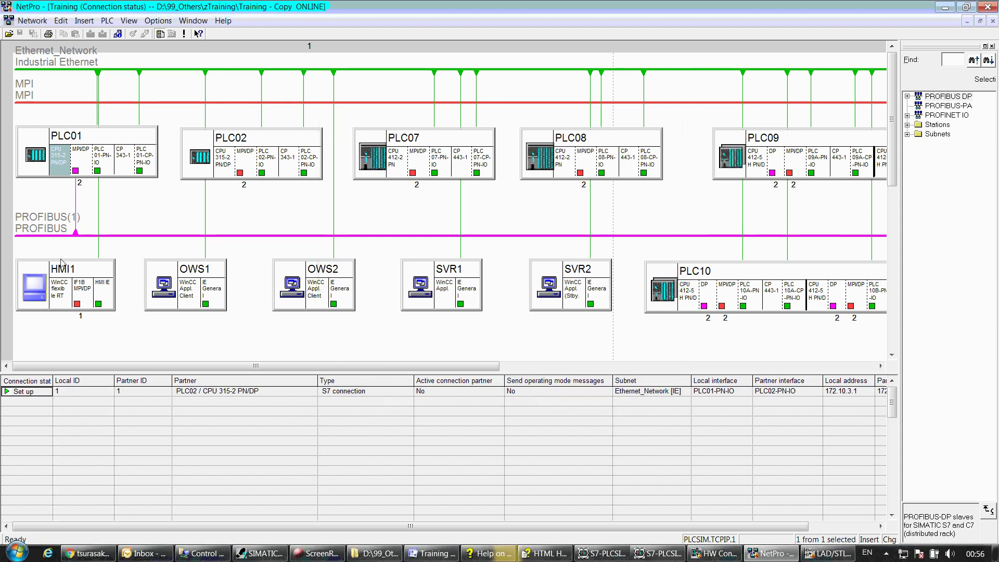
Step: Show the online connection status of the PLC02 CPU's S7 connection, reaching the station via address 172.10.3.4
{"action": "double_click", "coordinate": [229, 166]}
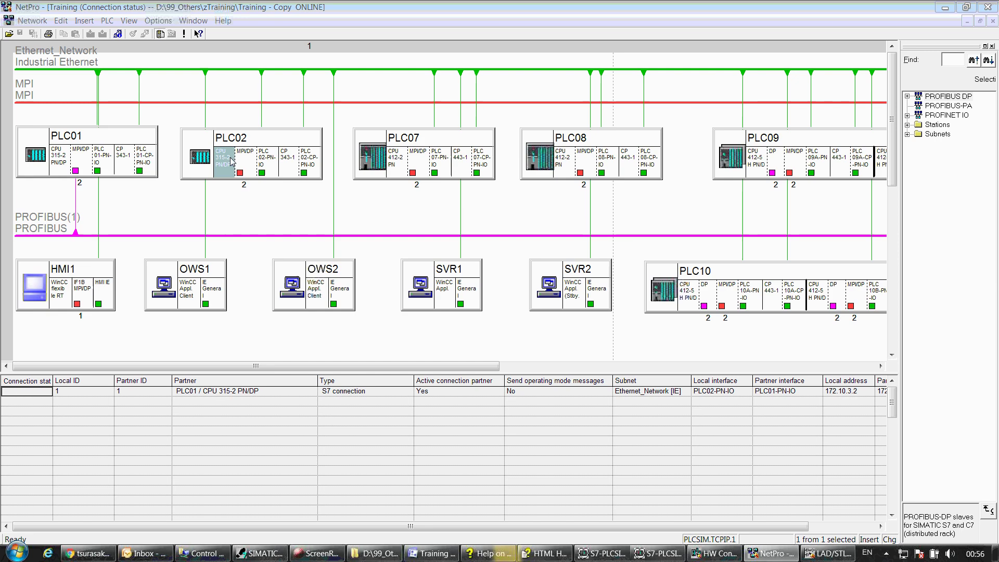
{"action": "left_click", "coordinate": [427, 310]}
{"action": "left_click", "coordinate": [418, 275]}
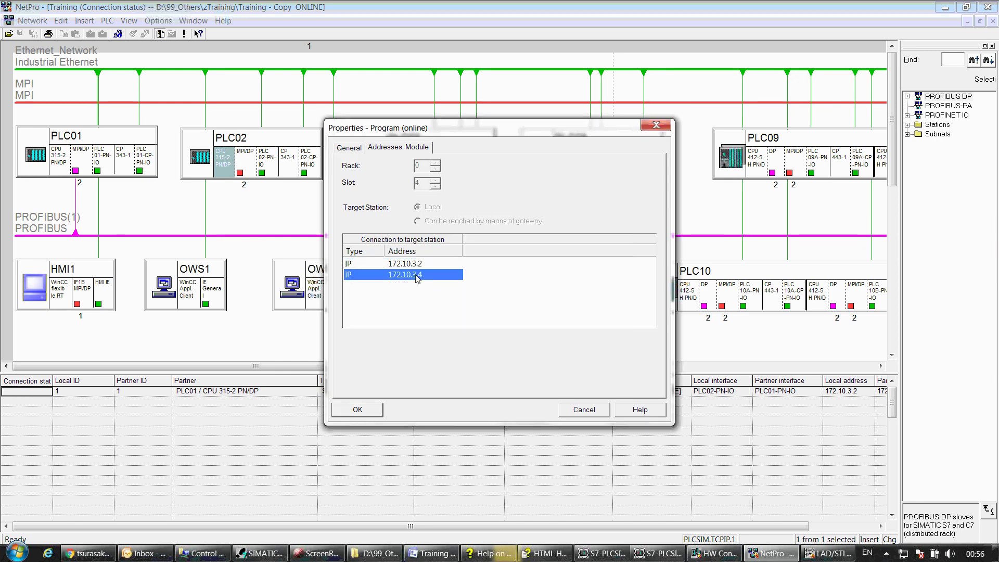
{"action": "left_click", "coordinate": [357, 409]}
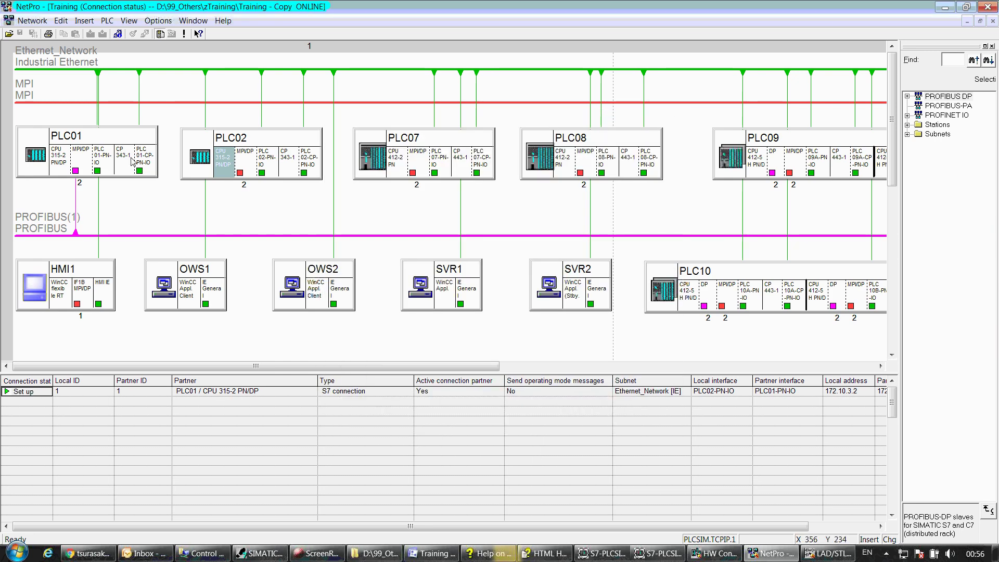
Step: Check the PLC01 CPU's S7 connection status again, widen the connection status column and close the help window
{"action": "left_click", "coordinate": [60, 166]}
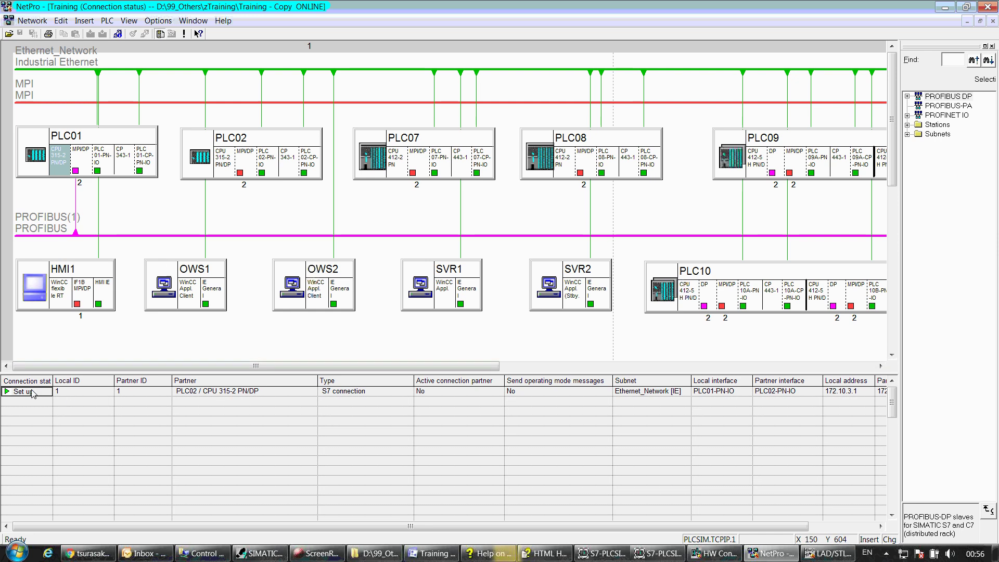
{"action": "left_click", "coordinate": [66, 395]}
{"action": "left_click", "coordinate": [24, 399]}
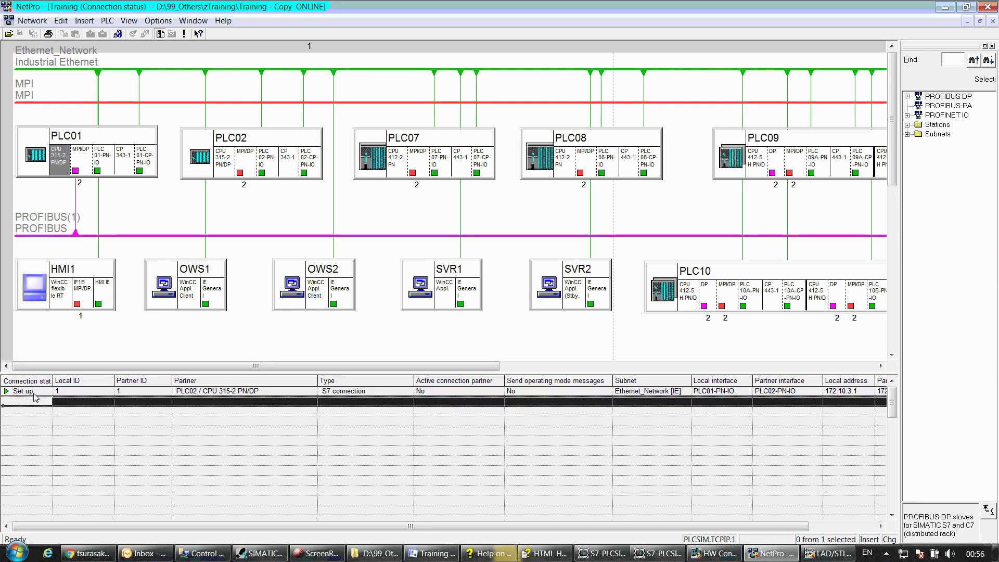
{"action": "left_click_drag", "start_coordinate": [52, 380], "coordinate": [80, 380]}
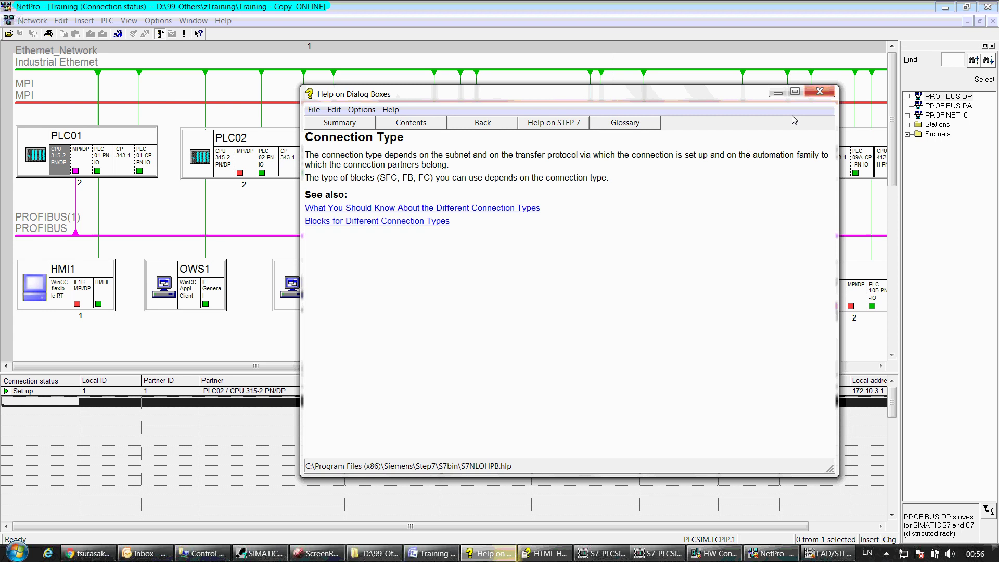
{"action": "left_click", "coordinate": [819, 91]}
Step: Insert a variable table into PLC01's Blocks folder from SIMATIC Manager and enter a symbolic name starting with VAT_Data_
{"action": "left_click", "coordinate": [286, 555]}
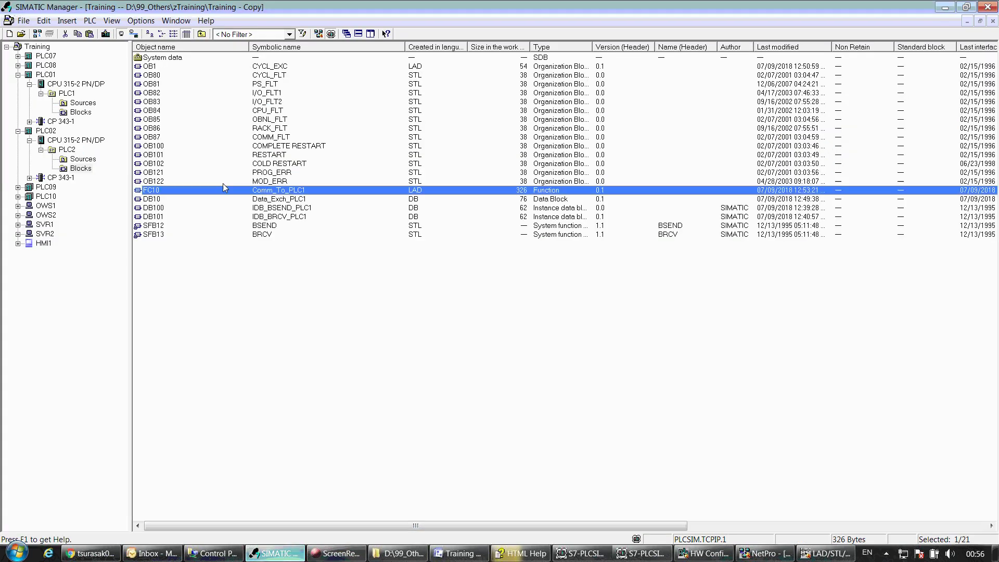
{"action": "left_click", "coordinate": [76, 113]}
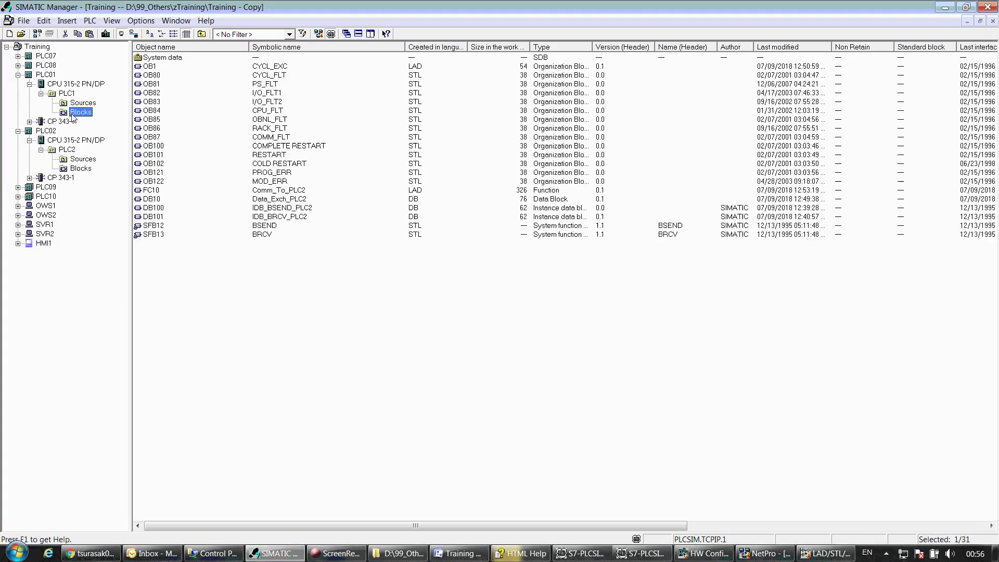
{"action": "left_click", "coordinate": [163, 200]}
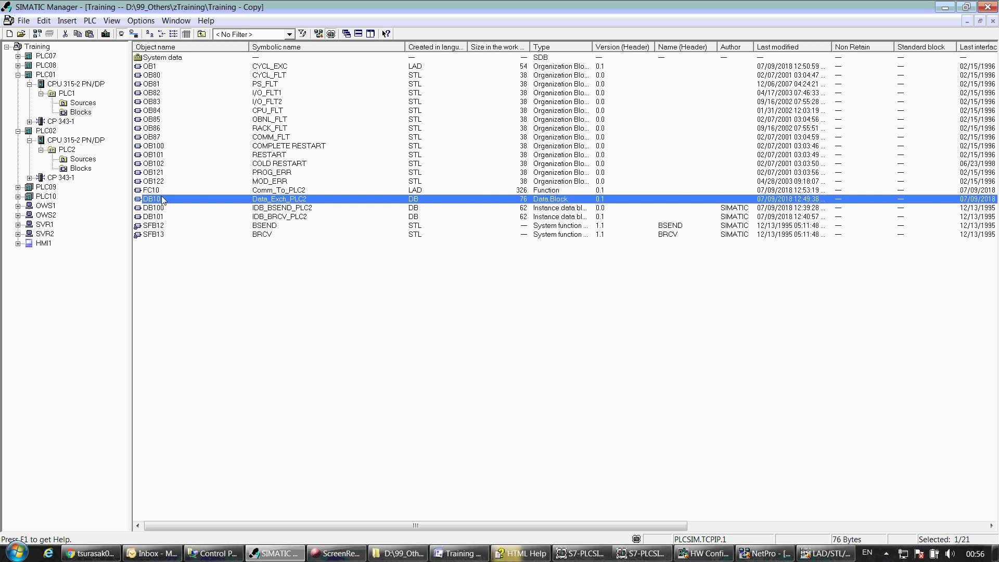
{"action": "right_click", "coordinate": [271, 273]}
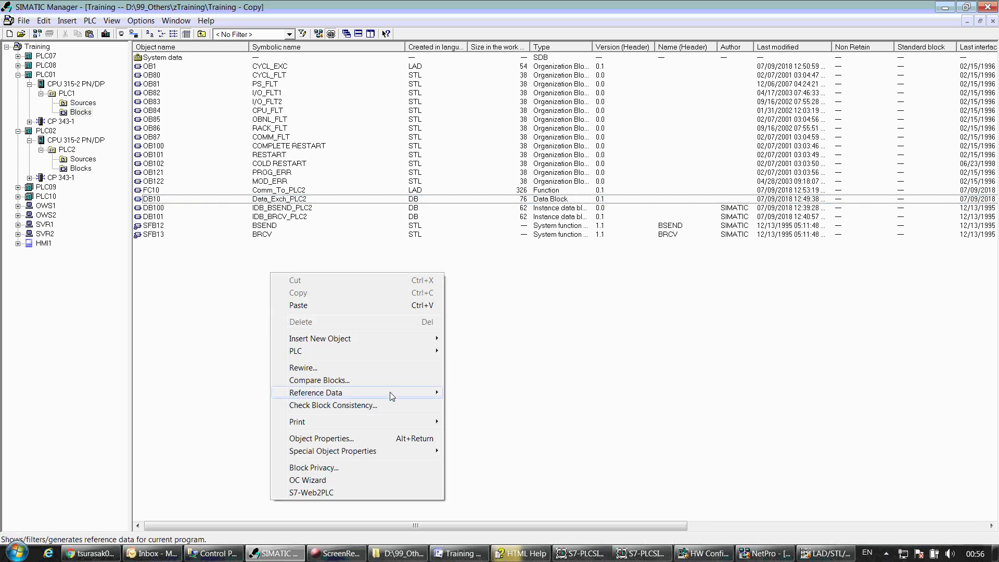
{"action": "mouse_move", "coordinate": [405, 347]}
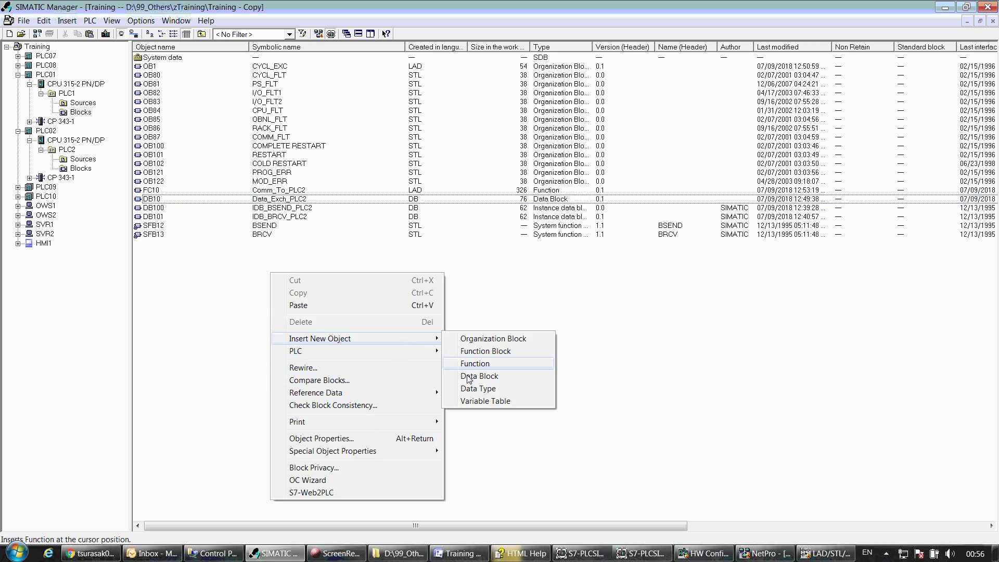
{"action": "left_click", "coordinate": [478, 402]}
{"action": "left_click", "coordinate": [476, 214]}
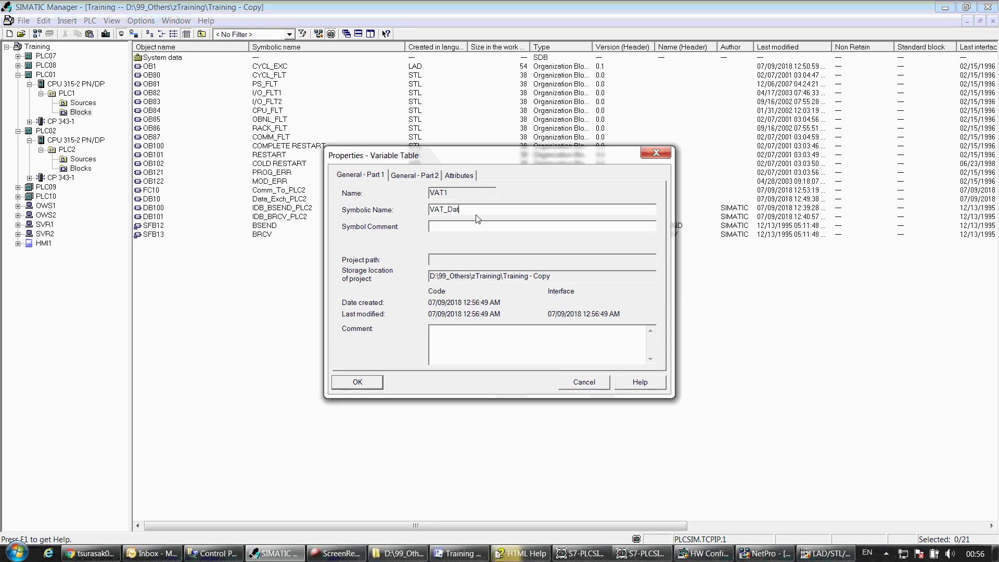
{"action": "type", "text": "Data_"}
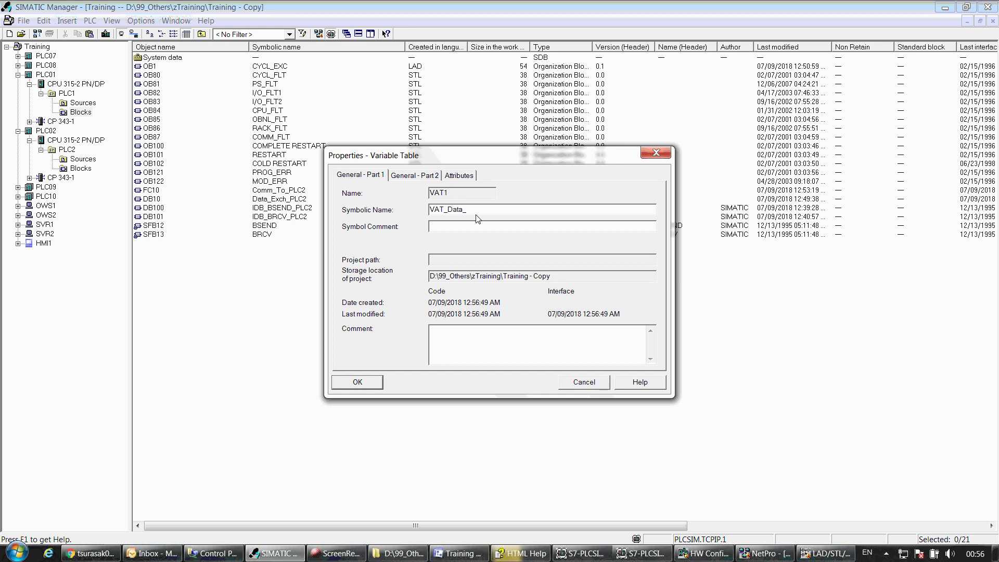